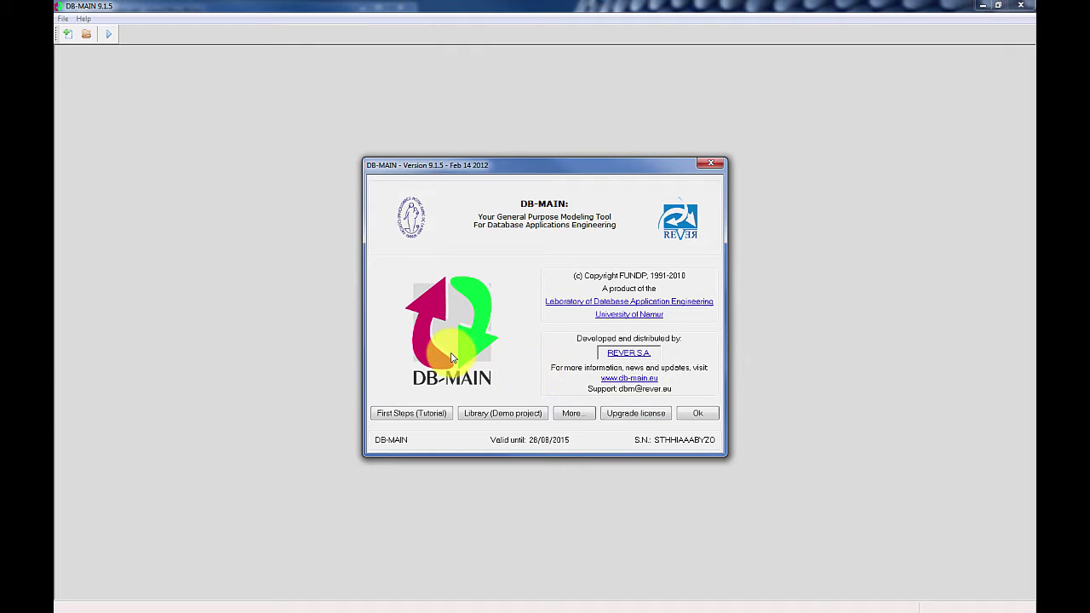
# - Browse the First Steps tutorial's topics in phases 1 to 3, including the foreign-key transformation page, and close the help
pyautogui.click(432, 415)
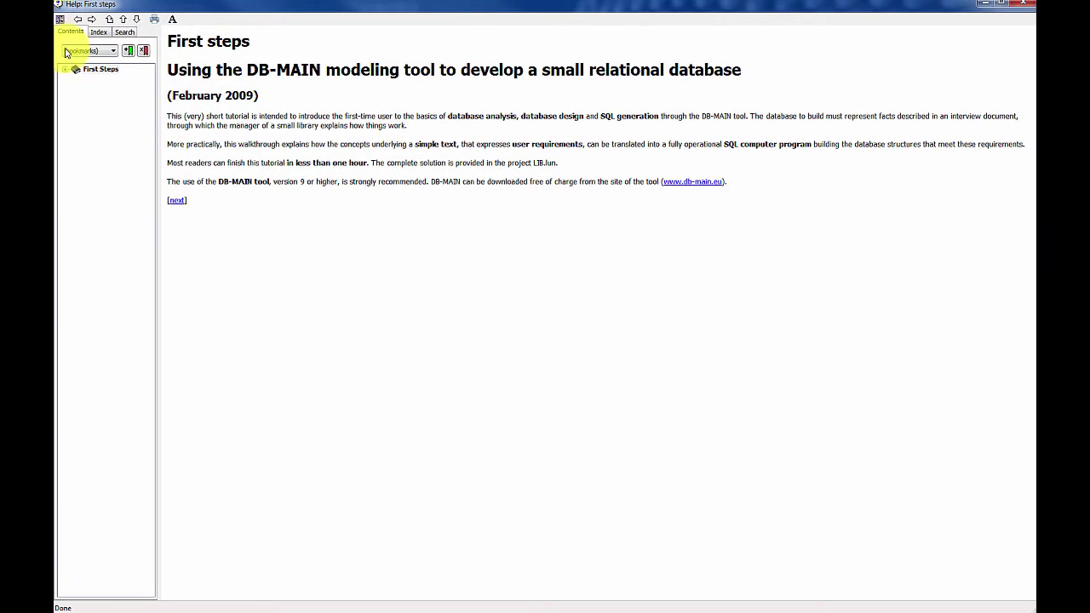
pyautogui.click(73, 69)
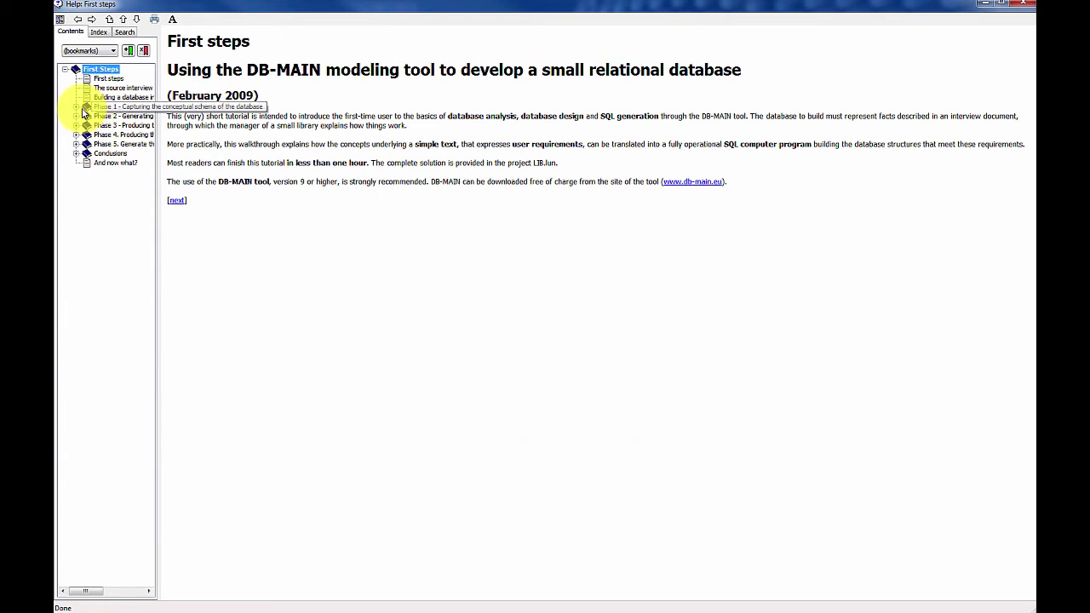
pyautogui.click(77, 107)
pyautogui.click(118, 134)
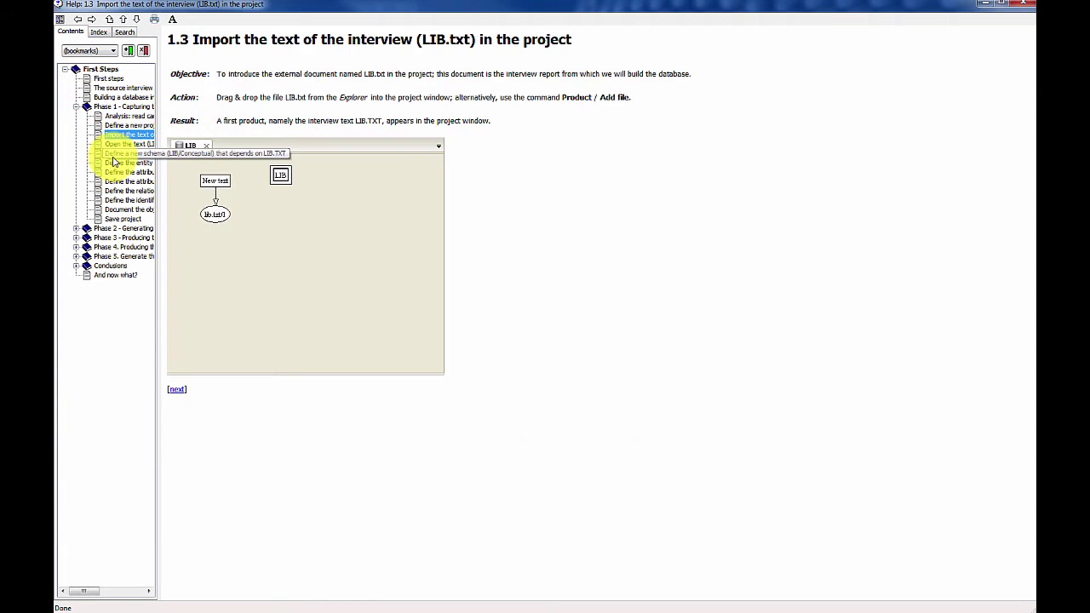
pyautogui.click(112, 156)
pyautogui.click(113, 182)
pyautogui.click(111, 209)
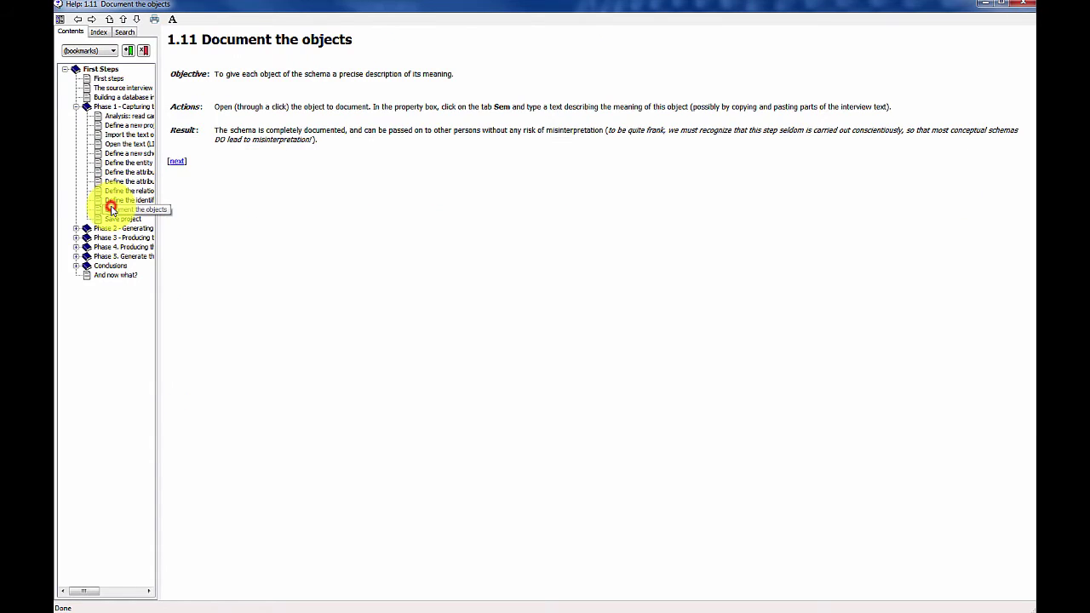
pyautogui.click(75, 228)
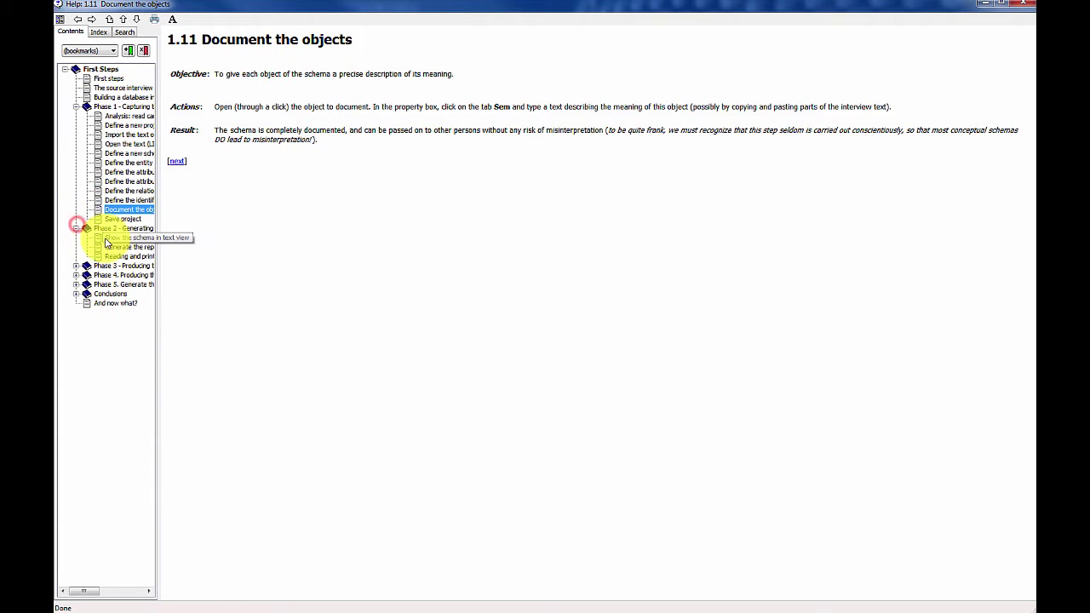
pyautogui.click(106, 240)
pyautogui.click(76, 266)
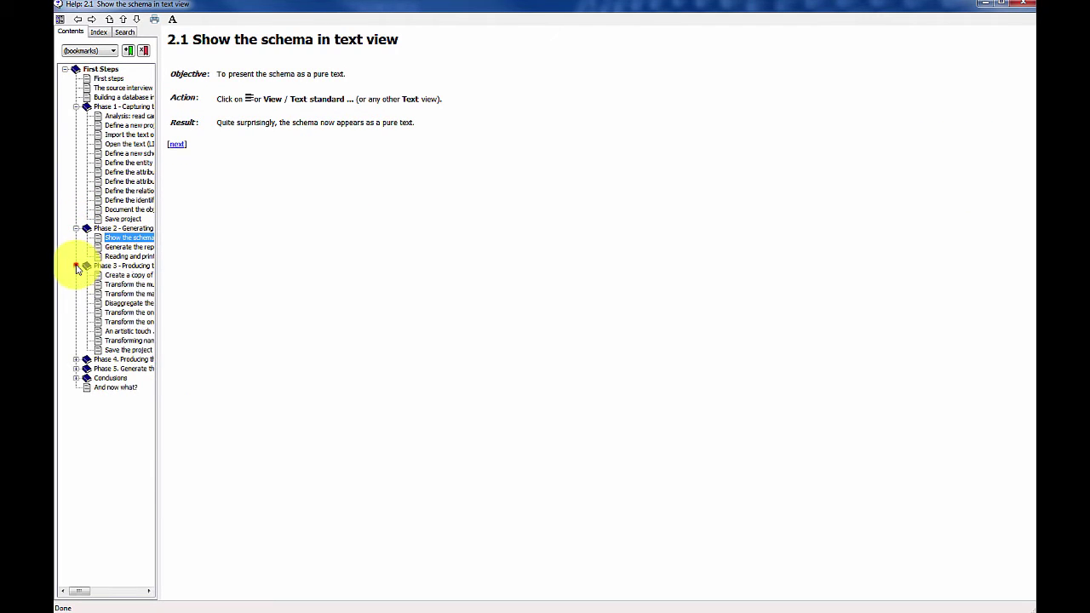
pyautogui.click(133, 287)
pyautogui.click(130, 322)
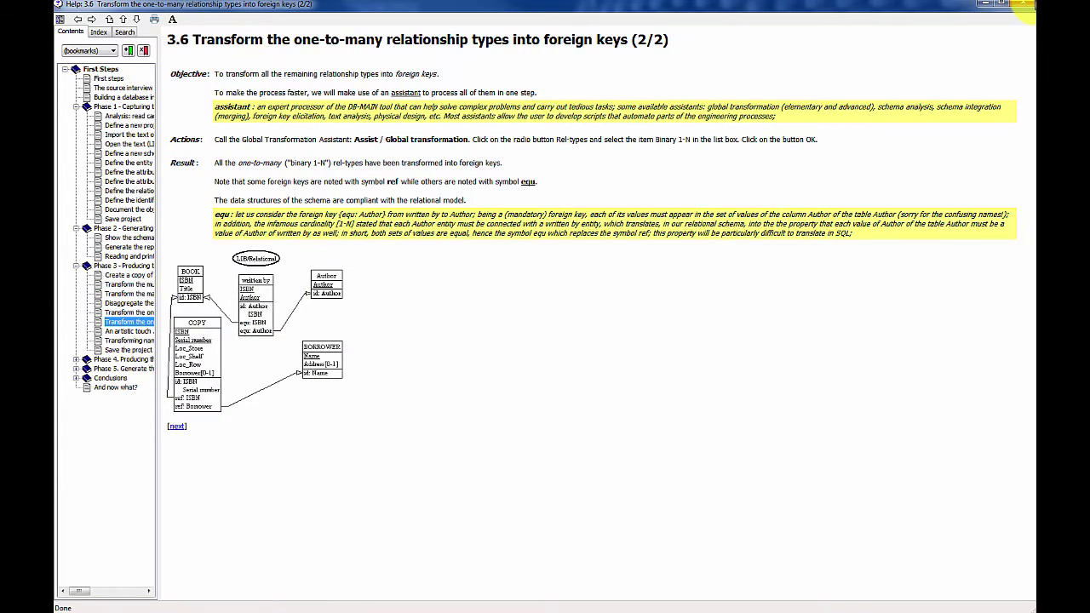
pyautogui.click(1022, 3)
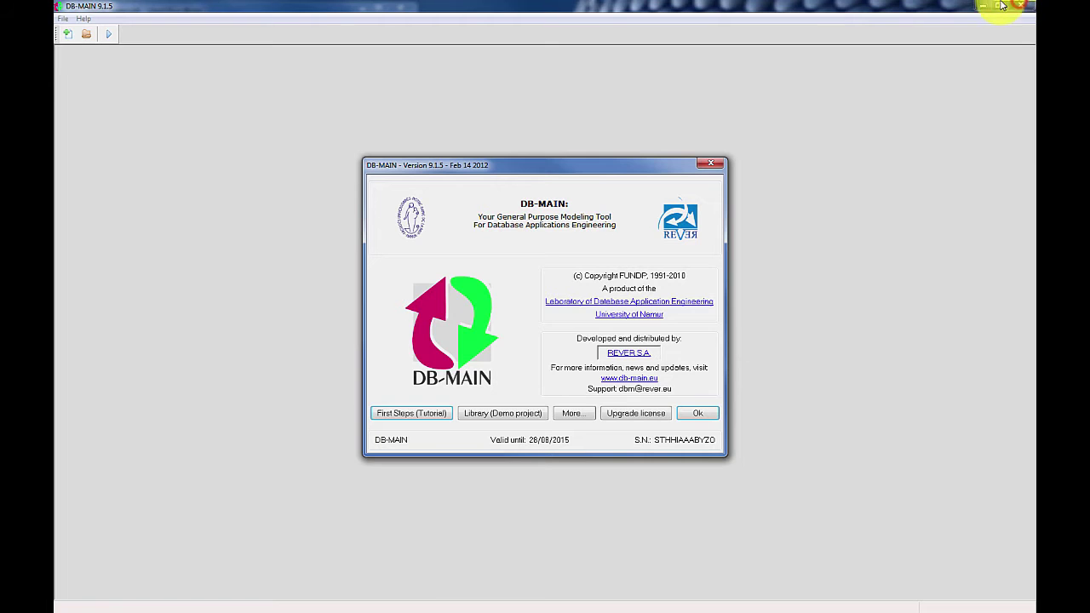
# - Open the Library demo project, view its LIBRARY/Conceptual schema, and close the project
pyautogui.click(477, 414)
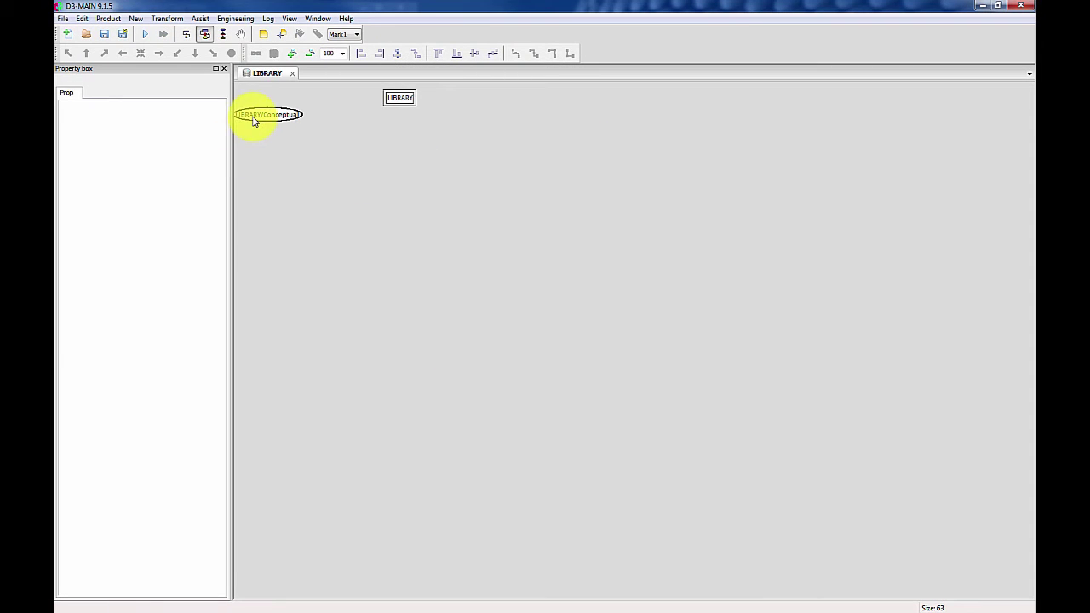
pyautogui.doubleClick(253, 119)
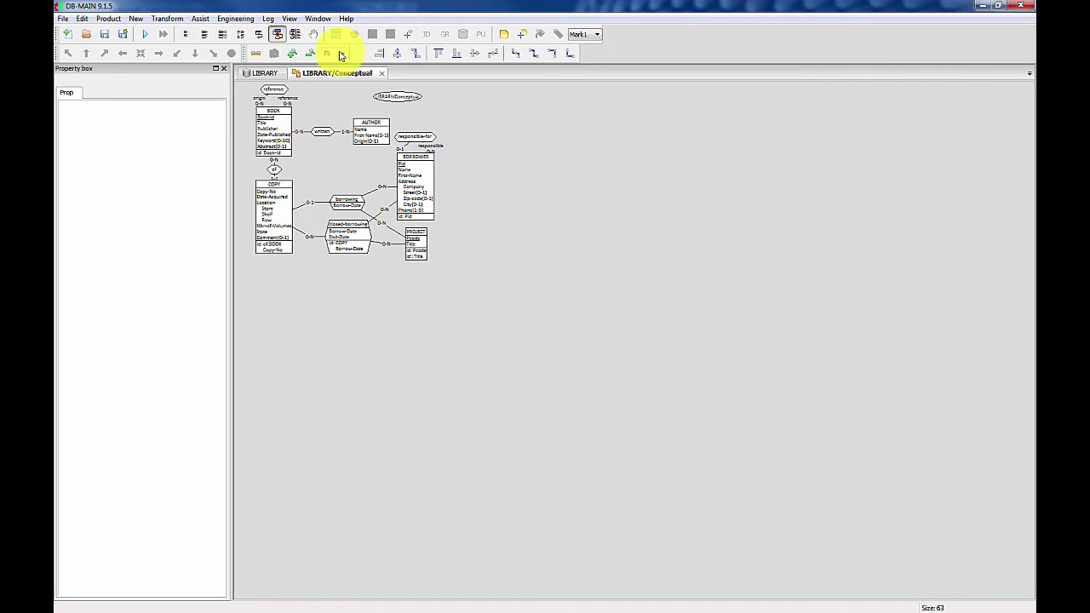
pyautogui.click(381, 74)
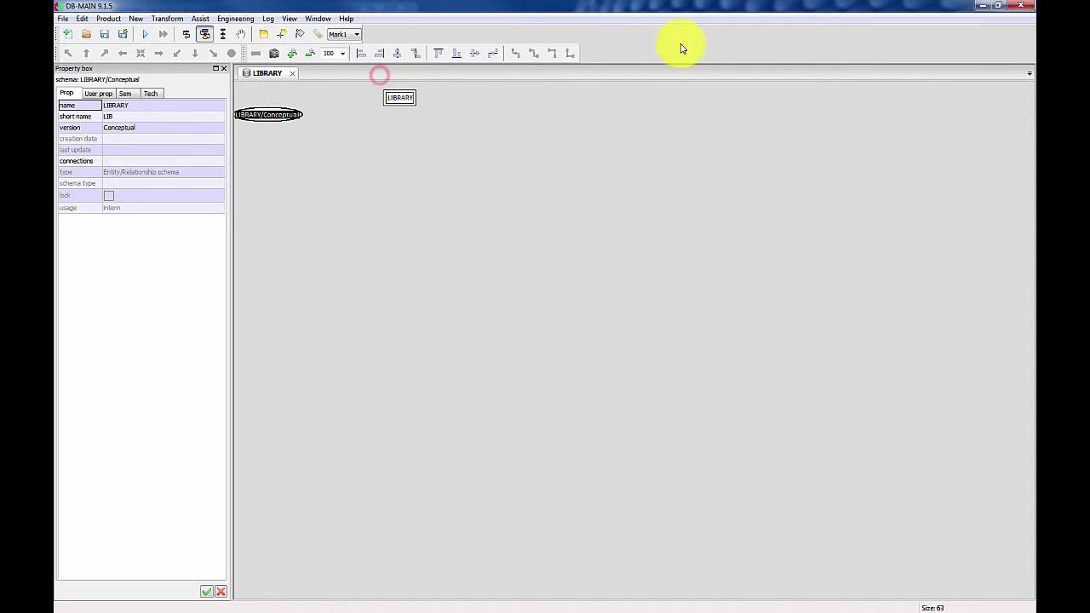
pyautogui.click(61, 18)
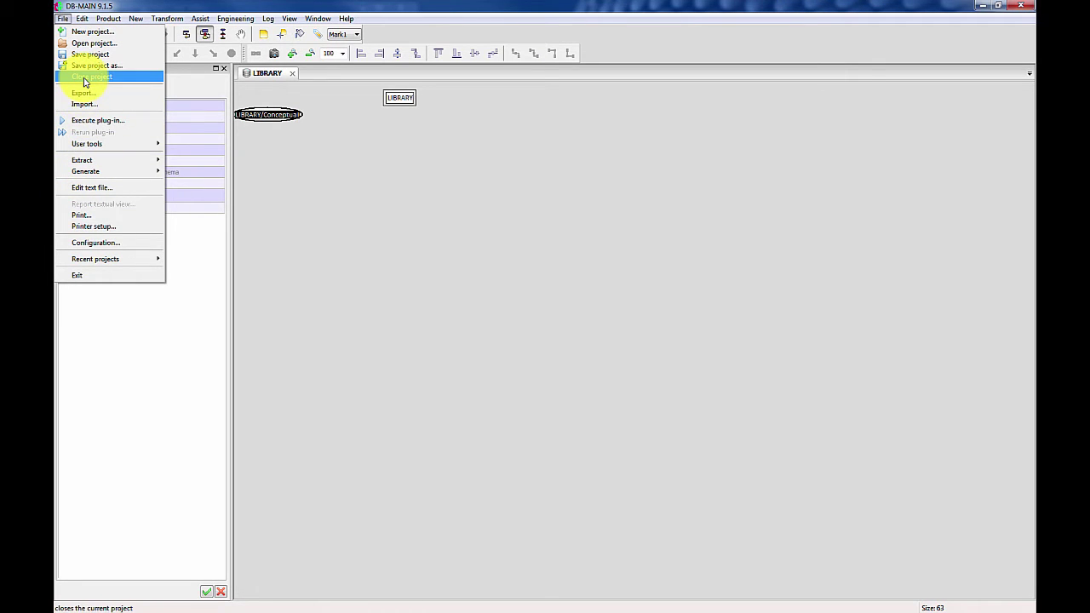
pyautogui.click(85, 76)
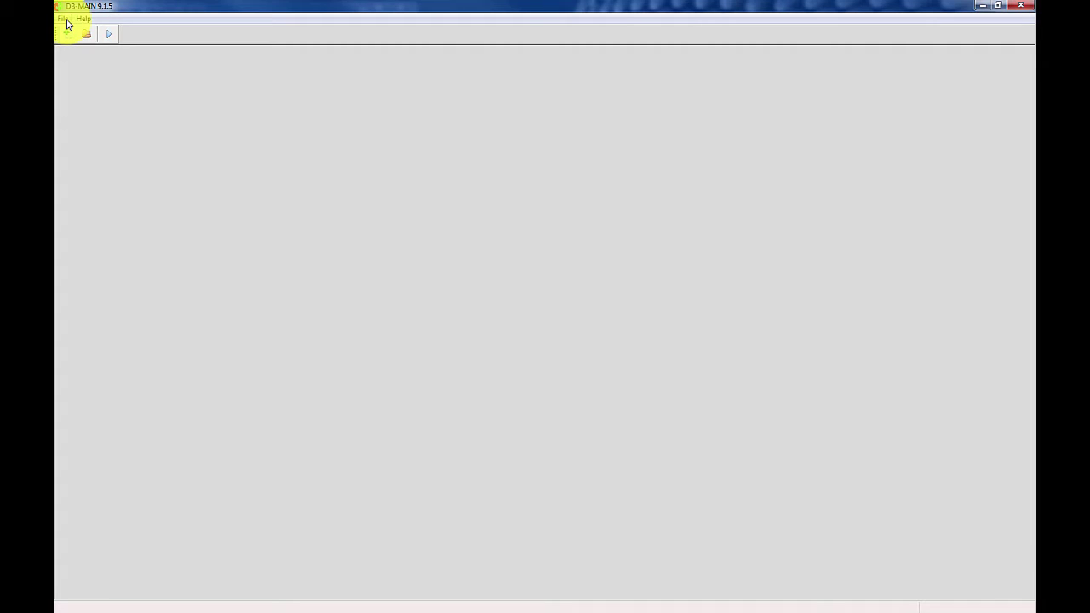
# - Create a new project named BAGI Tutoriel ER
pyautogui.click(67, 21)
pyautogui.click(68, 33)
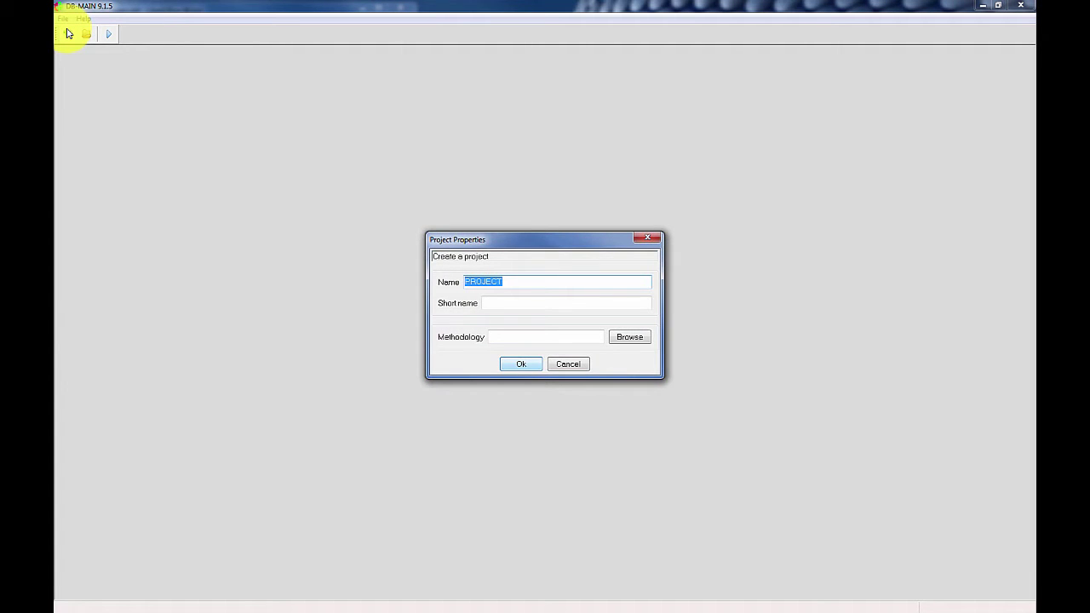
pyautogui.write('BAGUI')
pyautogui.click(524, 364)
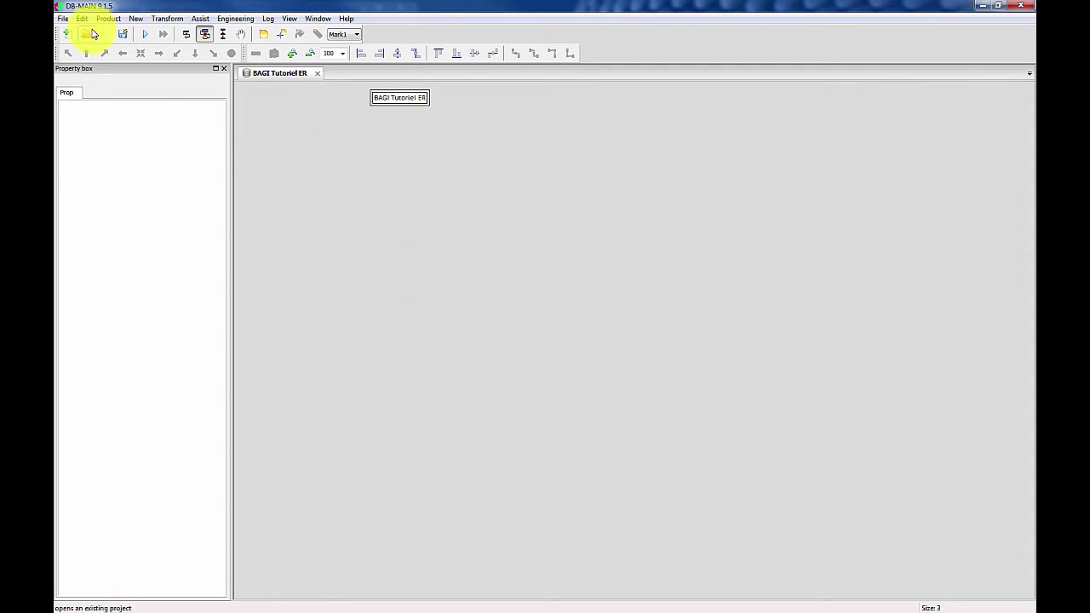
# - Create an Entity/Relationship schema named Modèle conceptuel UPPER, version 1, and move its title slightly away from the canvas corner
pyautogui.click(133, 20)
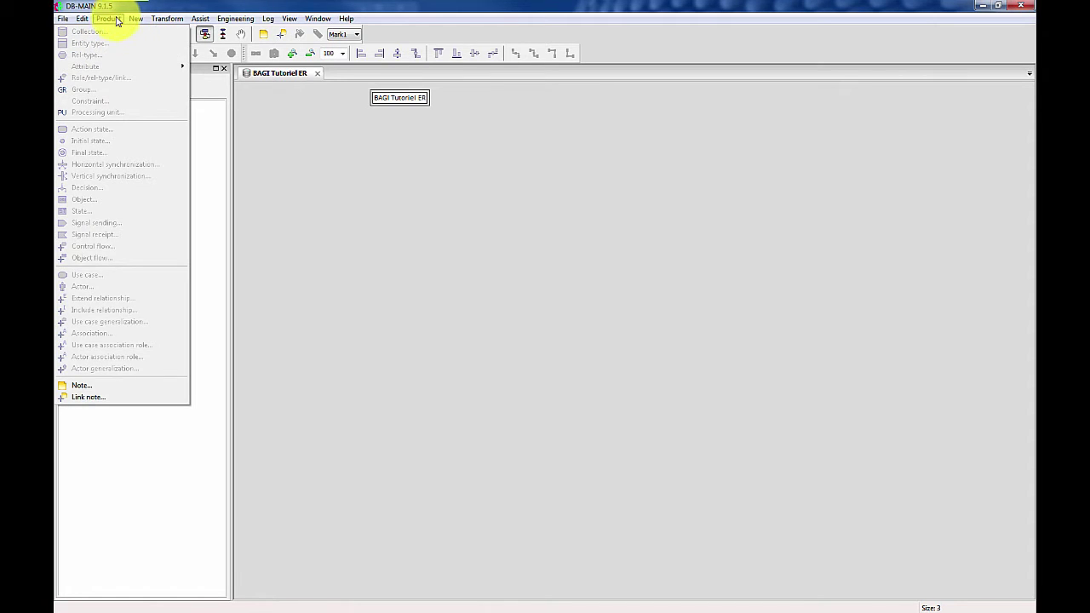
pyautogui.click(94, 31)
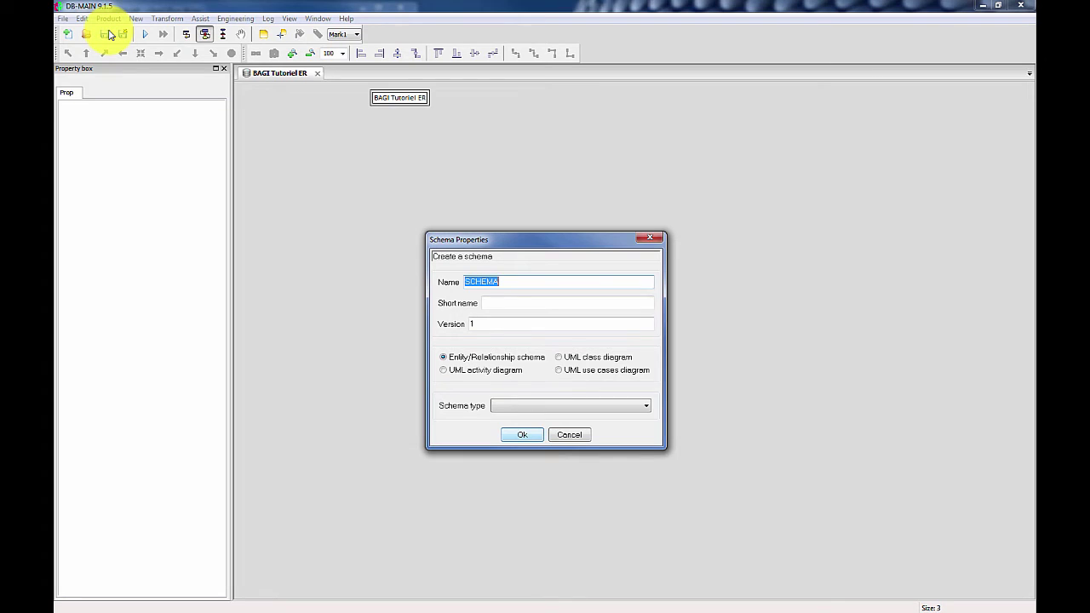
pyautogui.write('Mc')
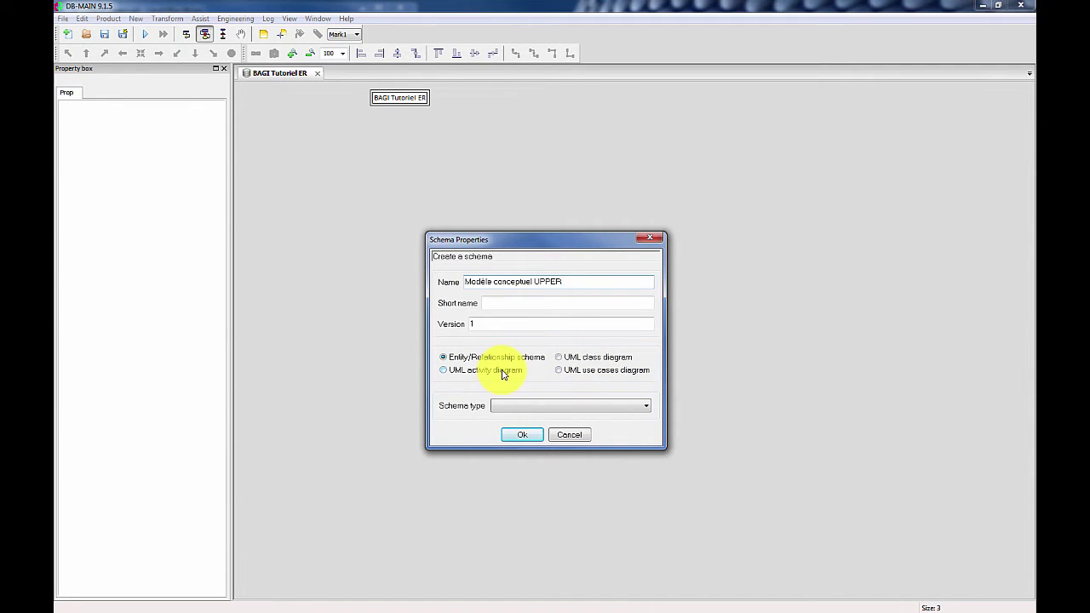
pyautogui.click(523, 437)
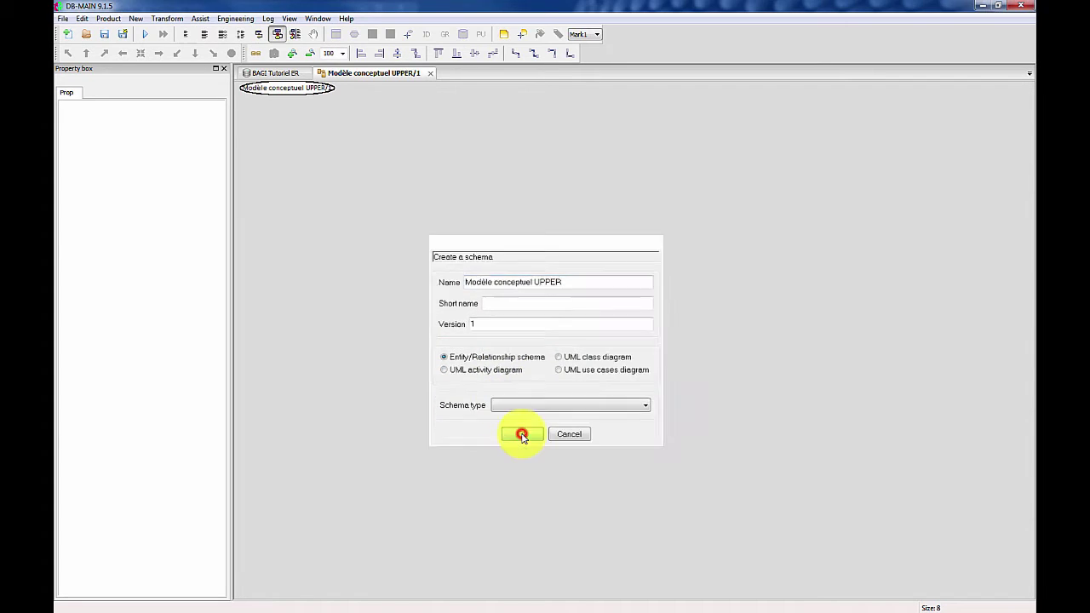
pyautogui.moveTo(288, 92); pyautogui.dragTo(302, 112)
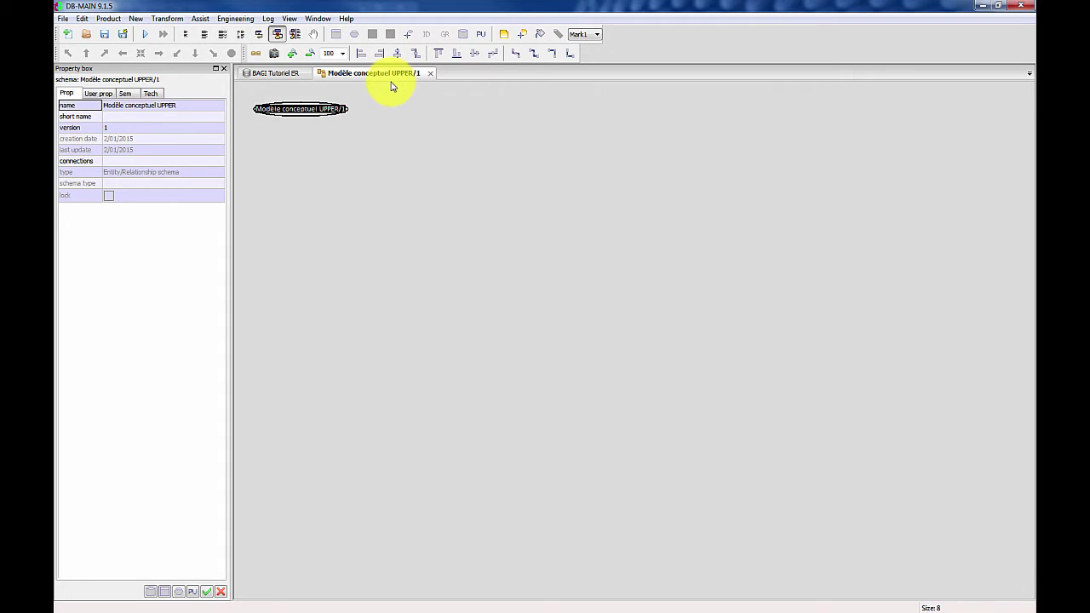
# - Inspect the properties of the New schema process and its schema in the project view, and return to the Modèle conceptuel UPPER schema
pyautogui.click(290, 75)
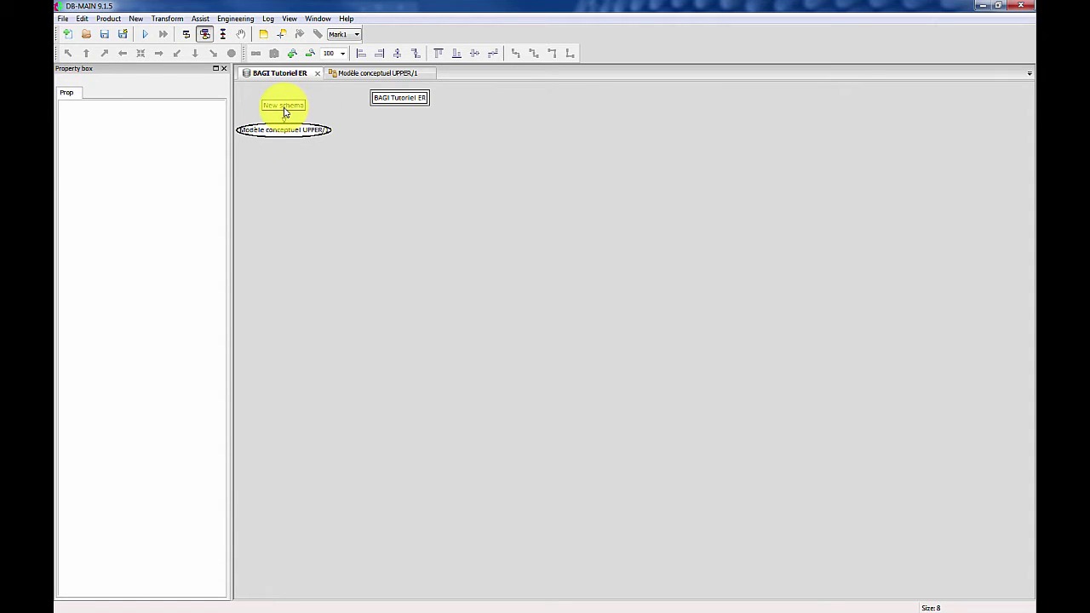
pyautogui.click(284, 109)
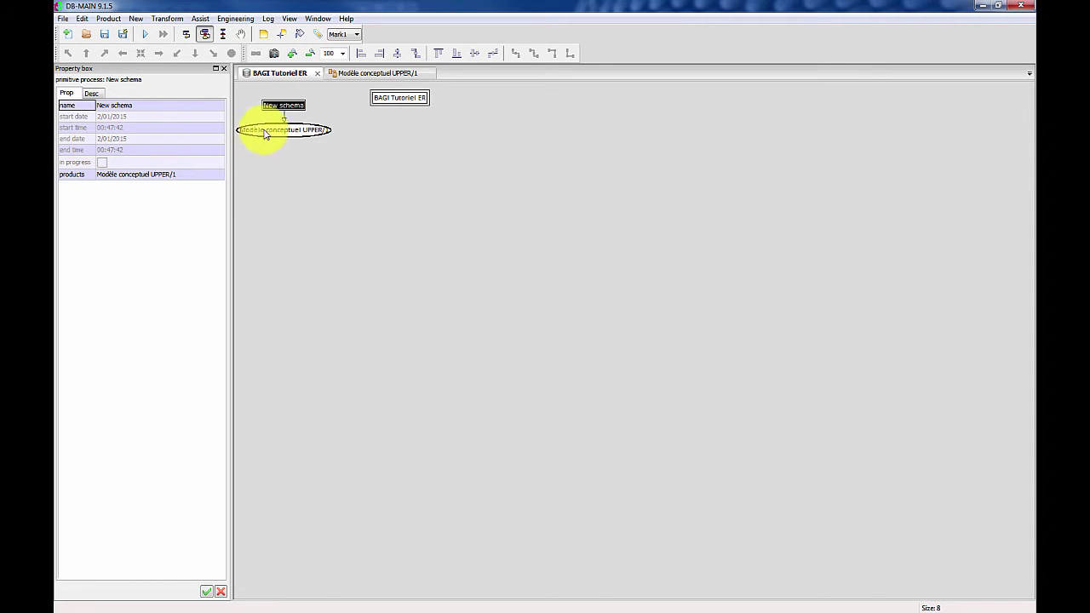
pyautogui.click(261, 133)
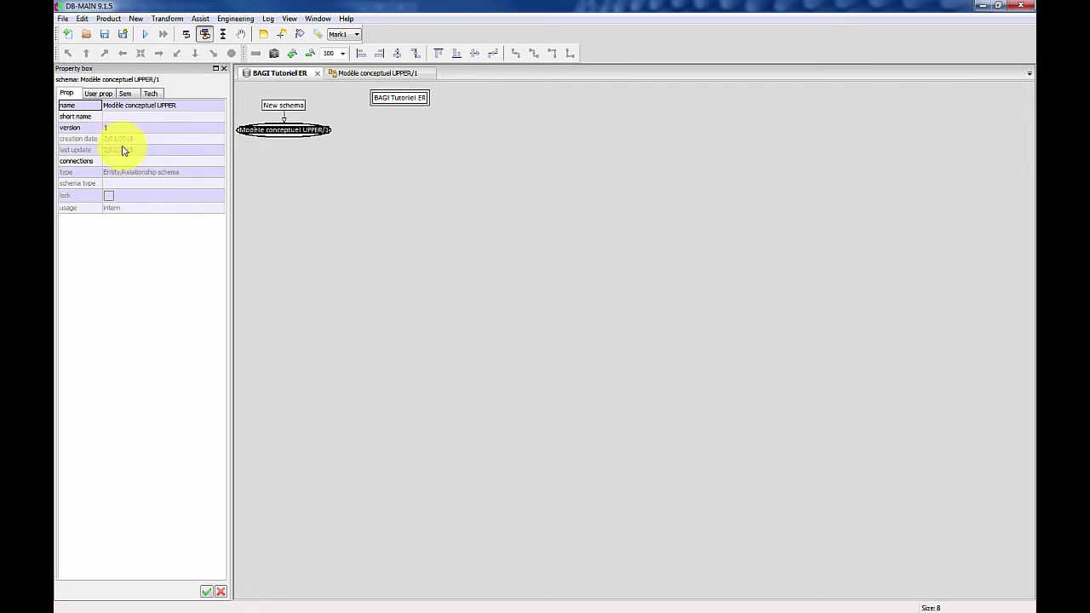
pyautogui.click(327, 168)
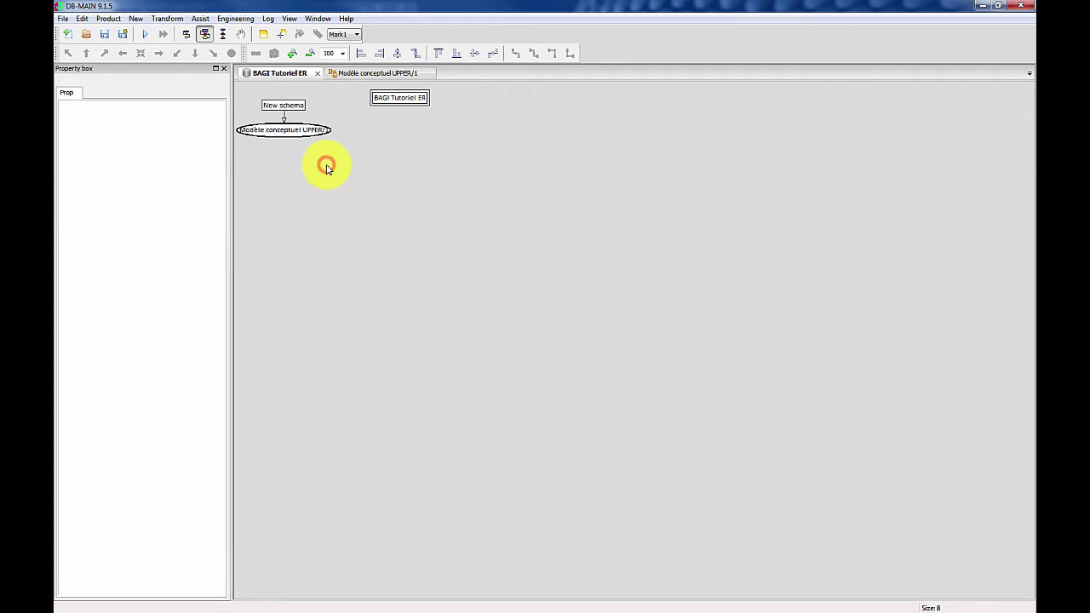
pyautogui.click(394, 75)
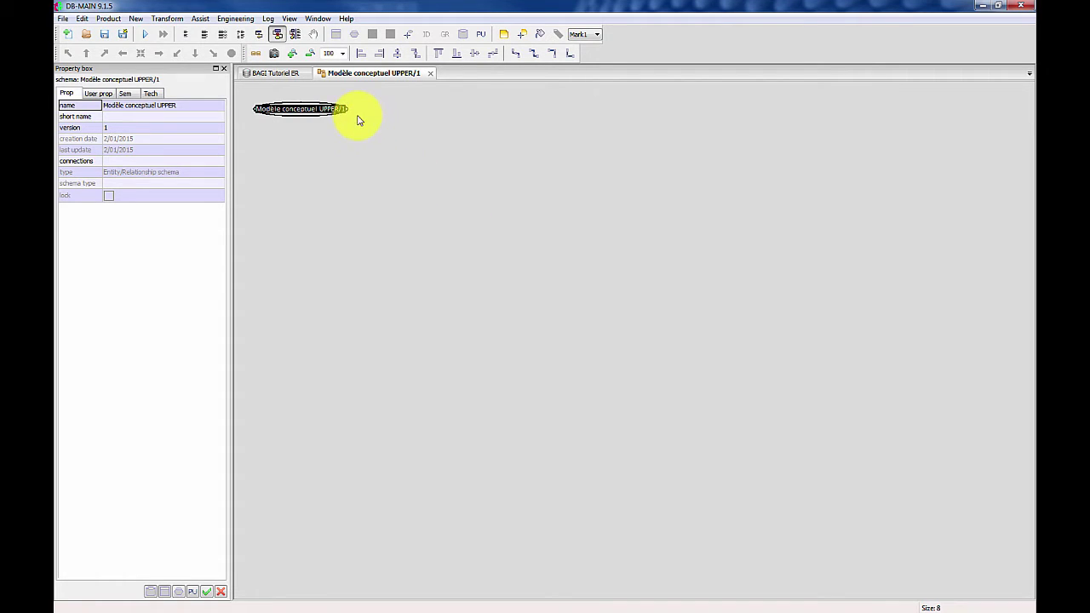
pyautogui.click(341, 133)
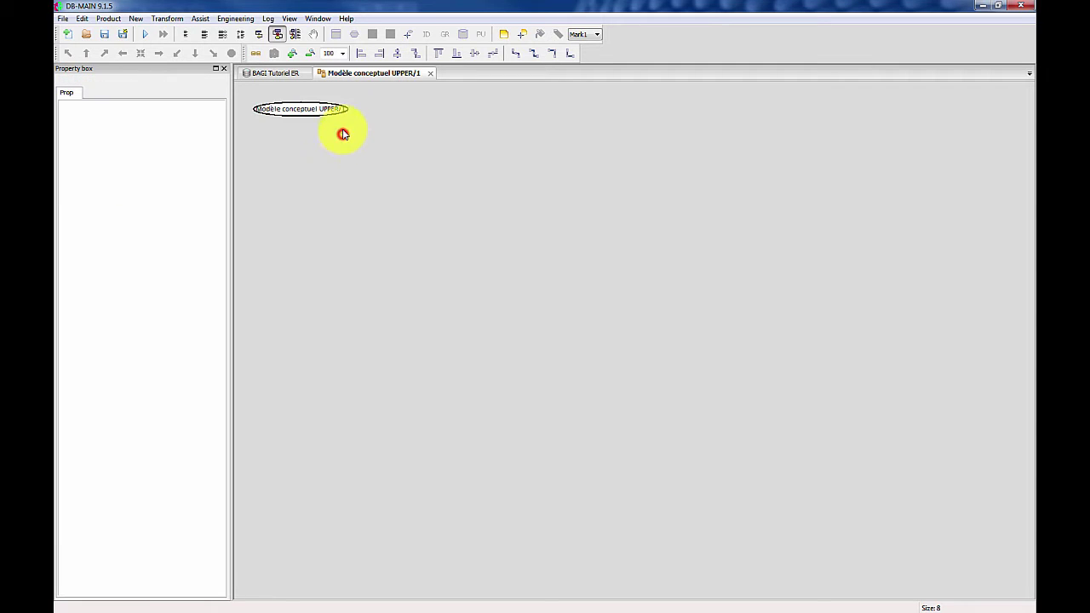
pyautogui.click(318, 20)
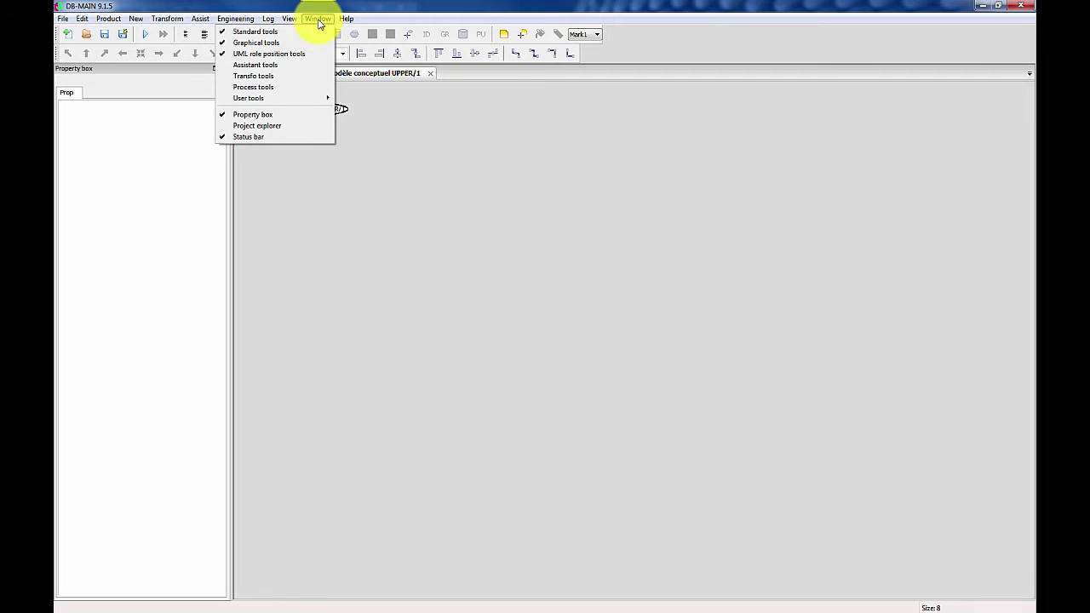
pyautogui.moveTo(290, 19)
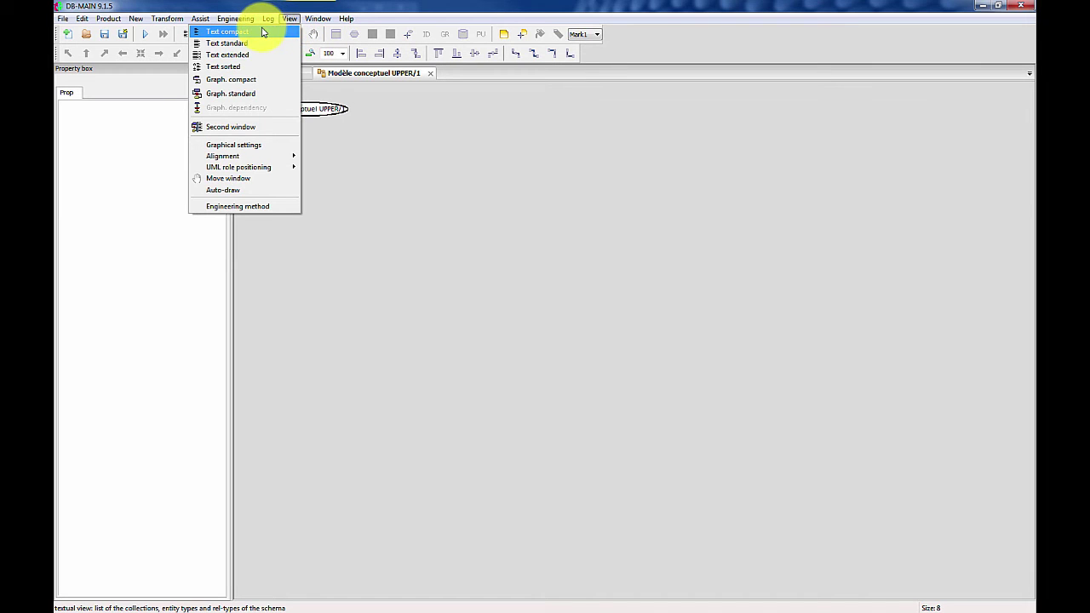
pyautogui.moveTo(324, 18)
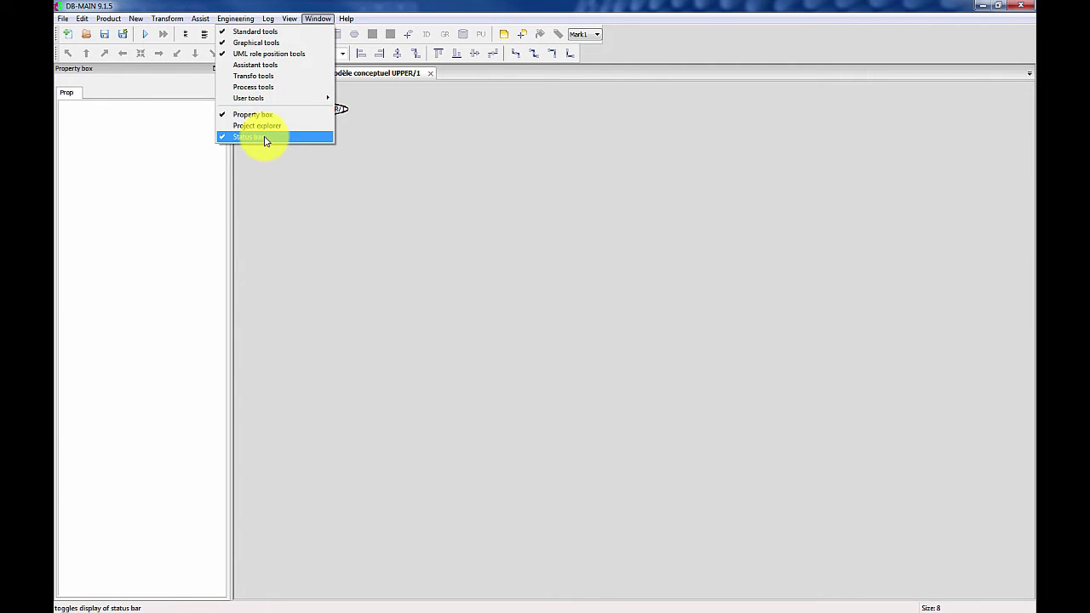
pyautogui.click(389, 196)
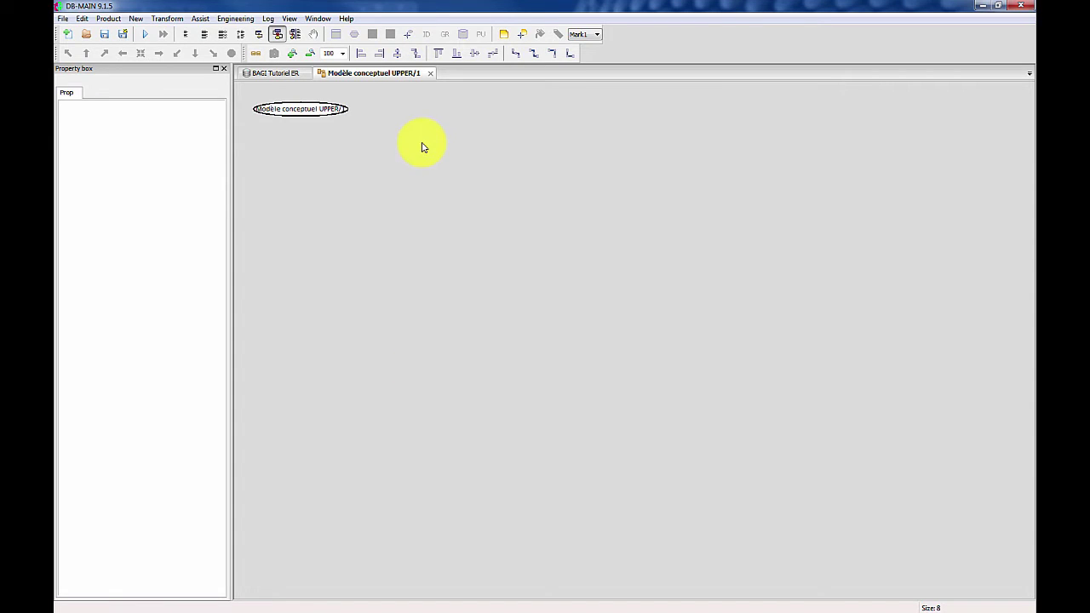
# - Show the LibreOffice Writer statement beside the schema and correct "d'ascenseur" to "d'ascenseurs" in both copies of its introduction
pyautogui.doubleClick(393, 8)
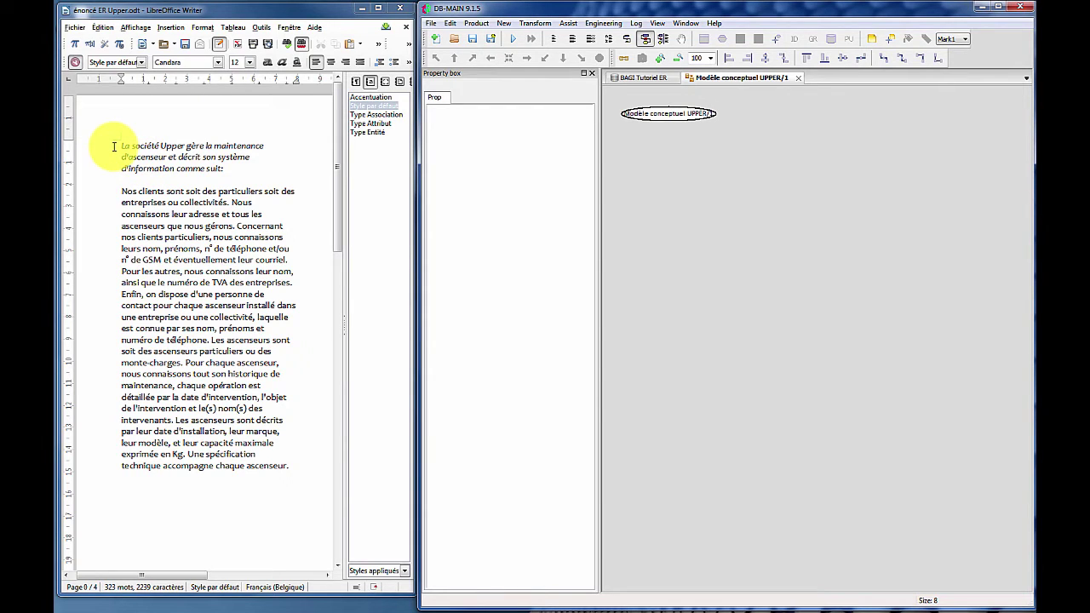
pyautogui.click(167, 156)
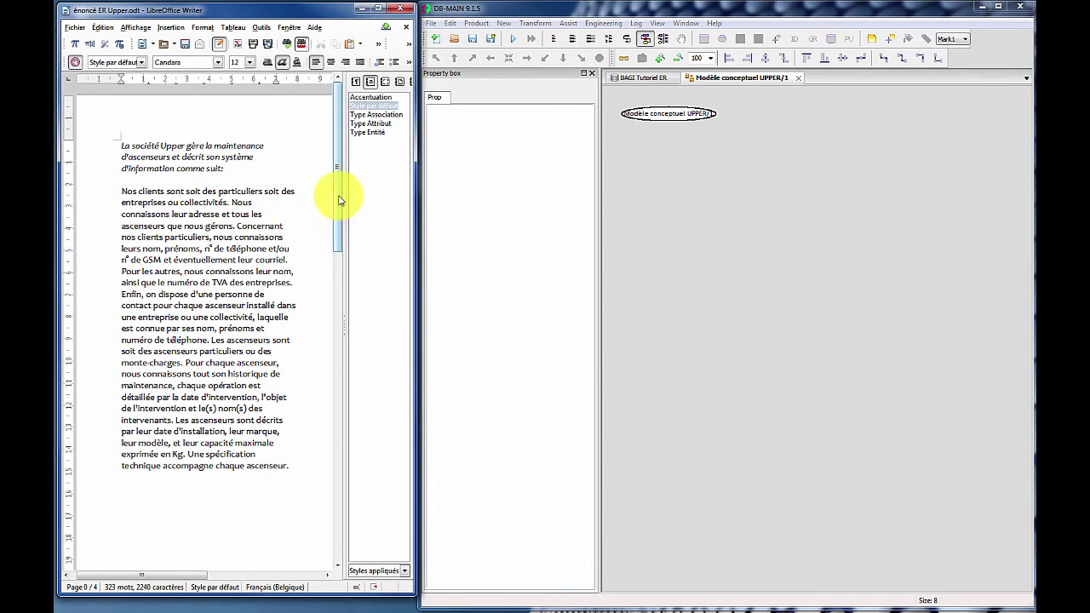
pyautogui.moveTo(338, 199); pyautogui.dragTo(326, 445)
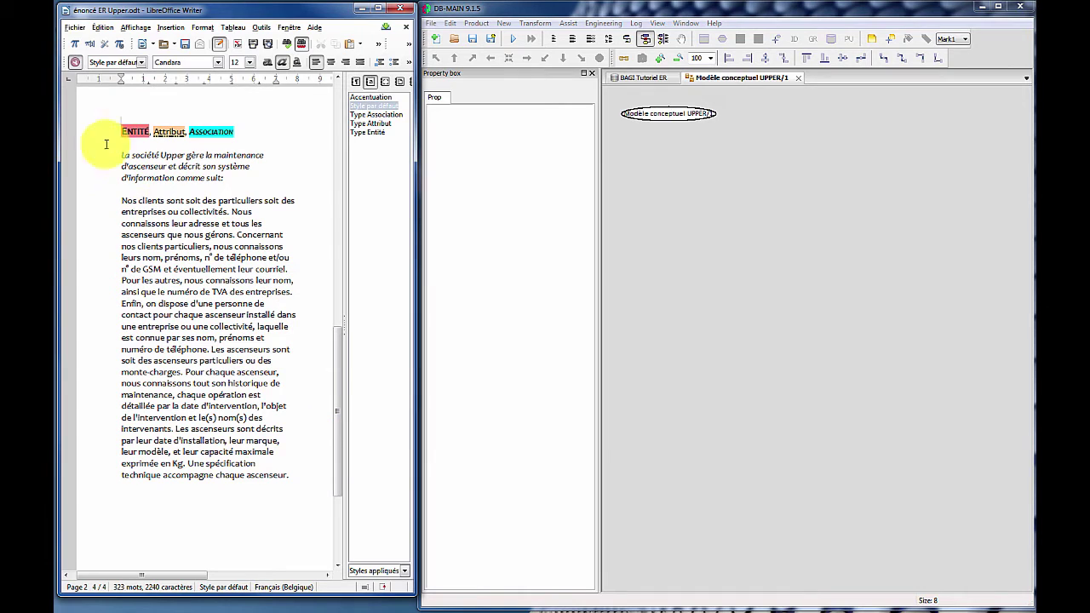
pyautogui.click(167, 166)
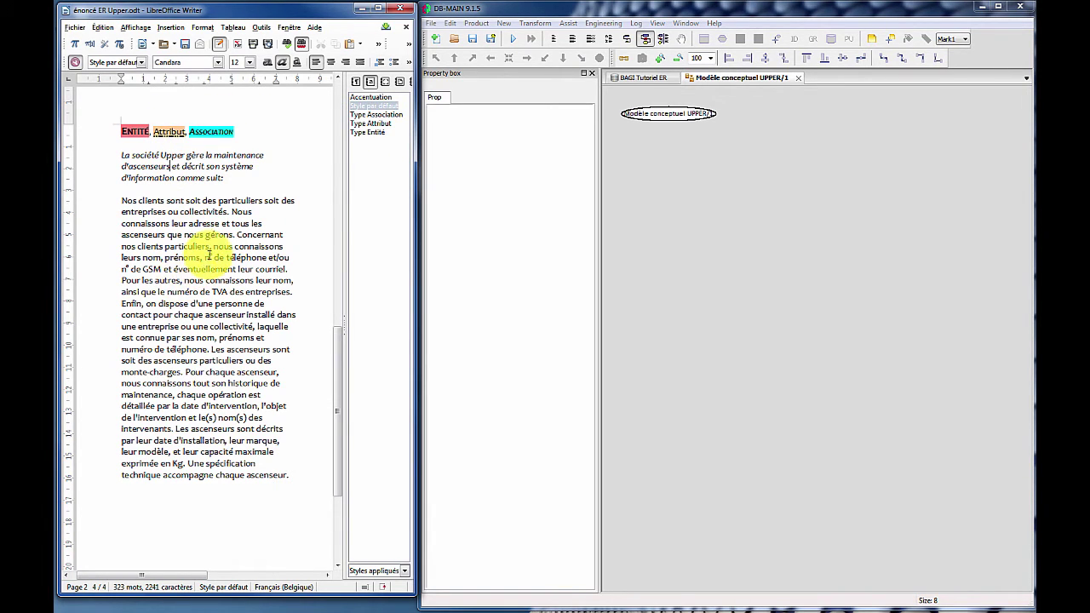
pyautogui.moveTo(189, 131); pyautogui.dragTo(220, 131)
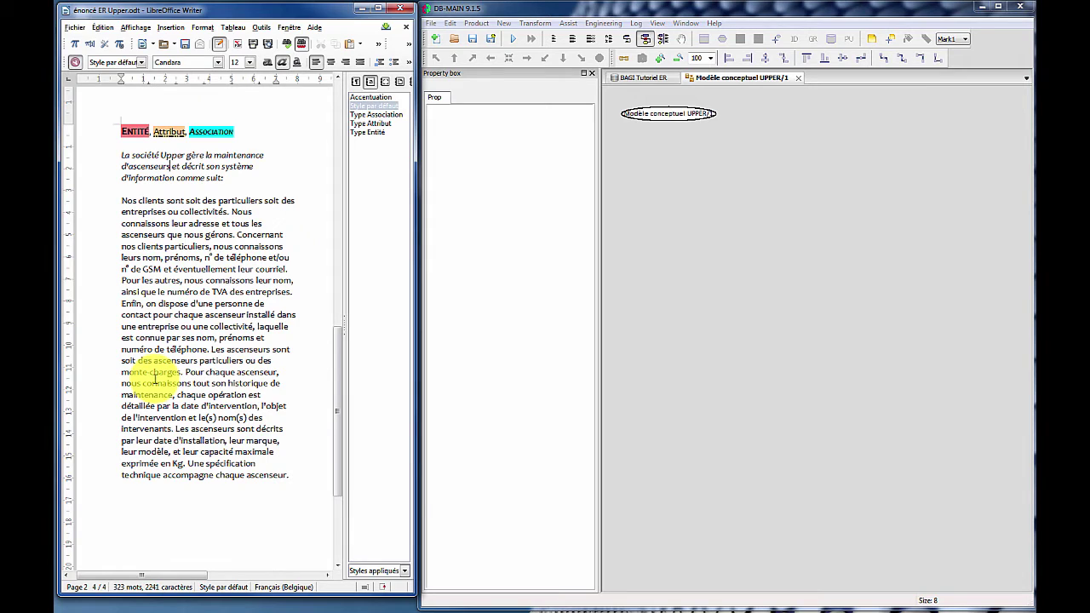
# - Apply the Type Entité character style to "clients" and "particuliers" in the statement's first sentence
pyautogui.doubleClick(148, 200)
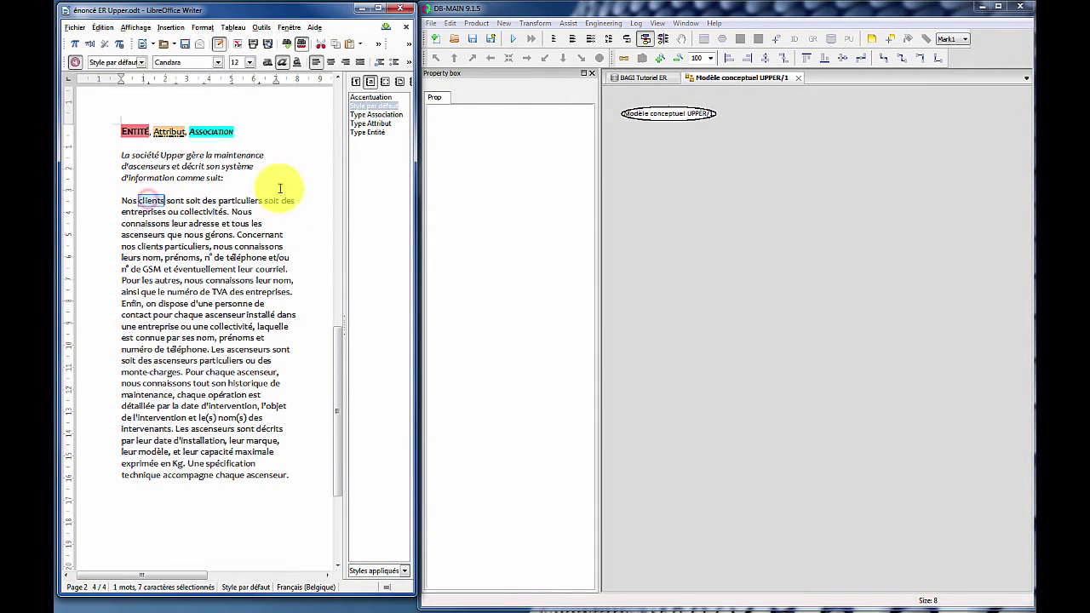
pyautogui.click(373, 133)
pyautogui.doubleClick(372, 134)
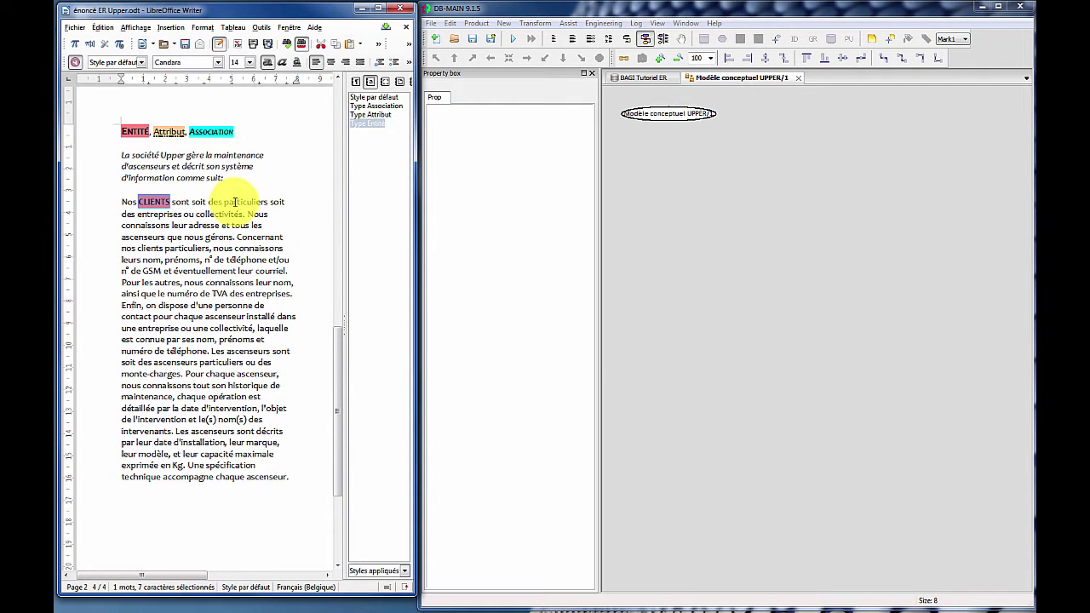
pyautogui.click(235, 202)
pyautogui.doubleClick(235, 202)
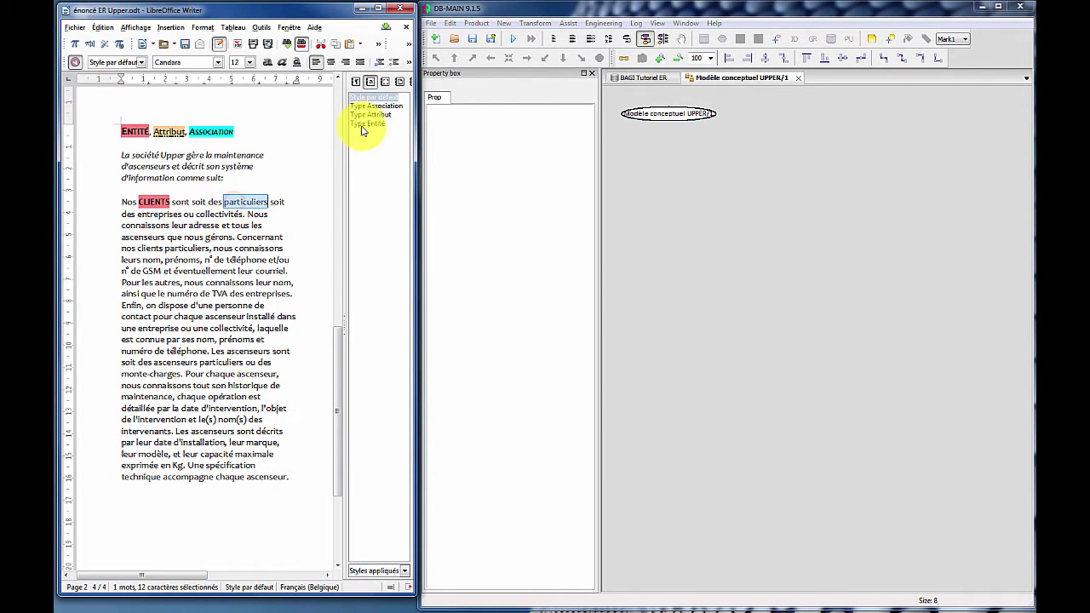
pyautogui.doubleClick(367, 122)
# - Mark "entreprises" and "collectivités" in the first sentence with the Type Entité character style
pyautogui.click(150, 215)
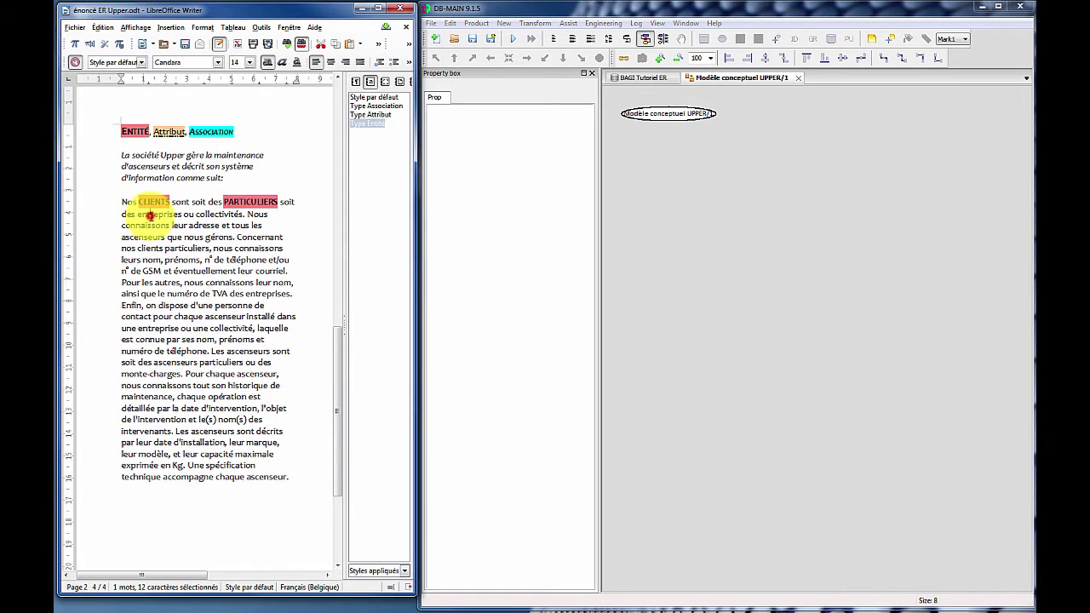
pyautogui.doubleClick(150, 215)
pyautogui.click(371, 125)
pyautogui.doubleClick(371, 125)
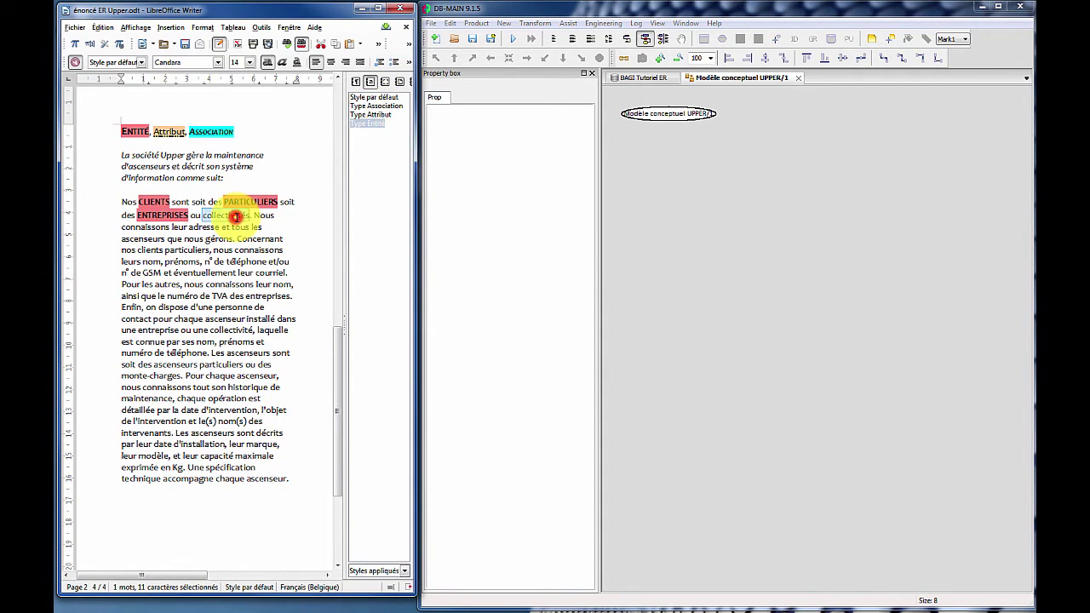
pyautogui.doubleClick(235, 217)
pyautogui.doubleClick(371, 125)
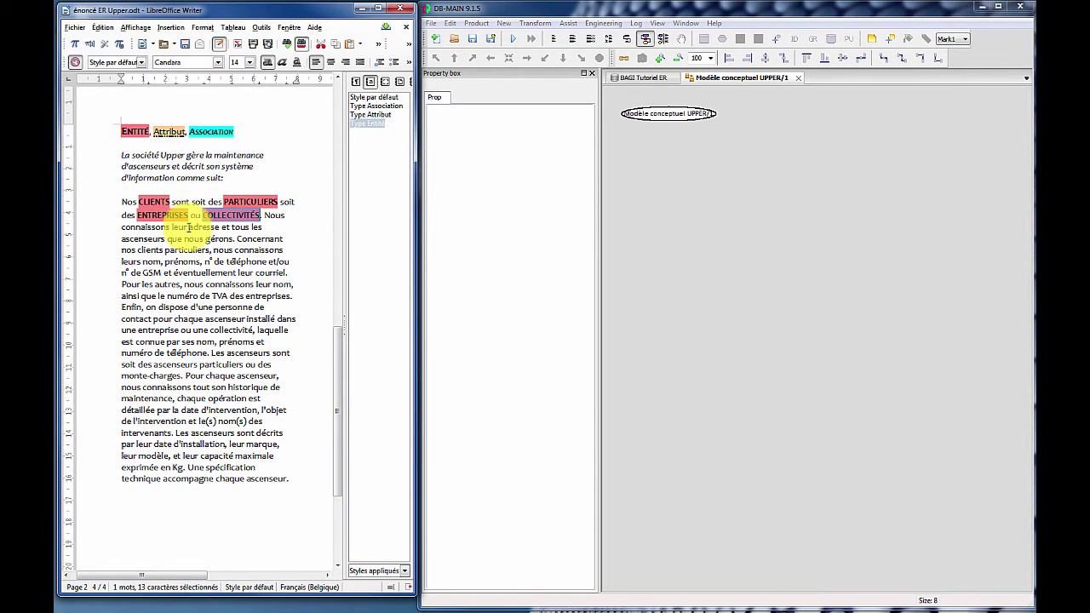
# - Style "adresse" as Type Attribut and "ascenseurs" as Type Entité in the statement's second sentence
pyautogui.doubleClick(203, 228)
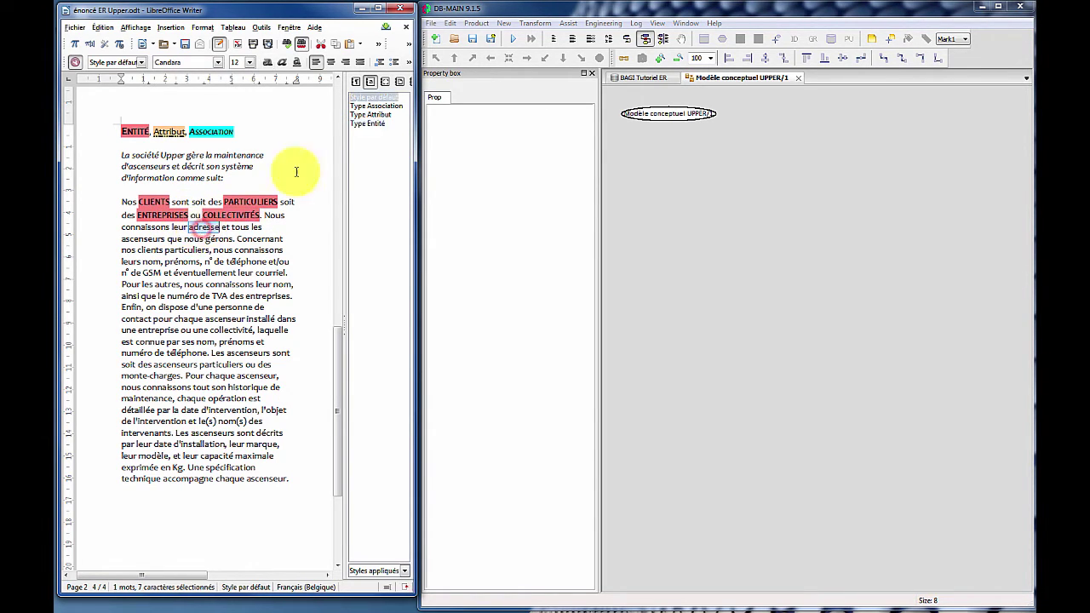
pyautogui.doubleClick(372, 115)
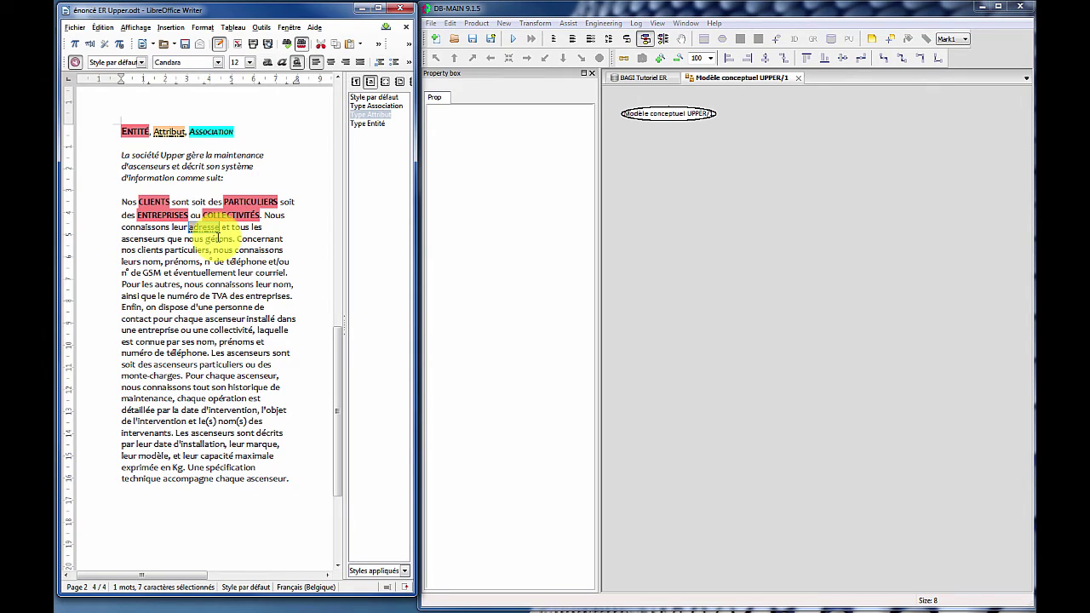
pyautogui.doubleClick(141, 239)
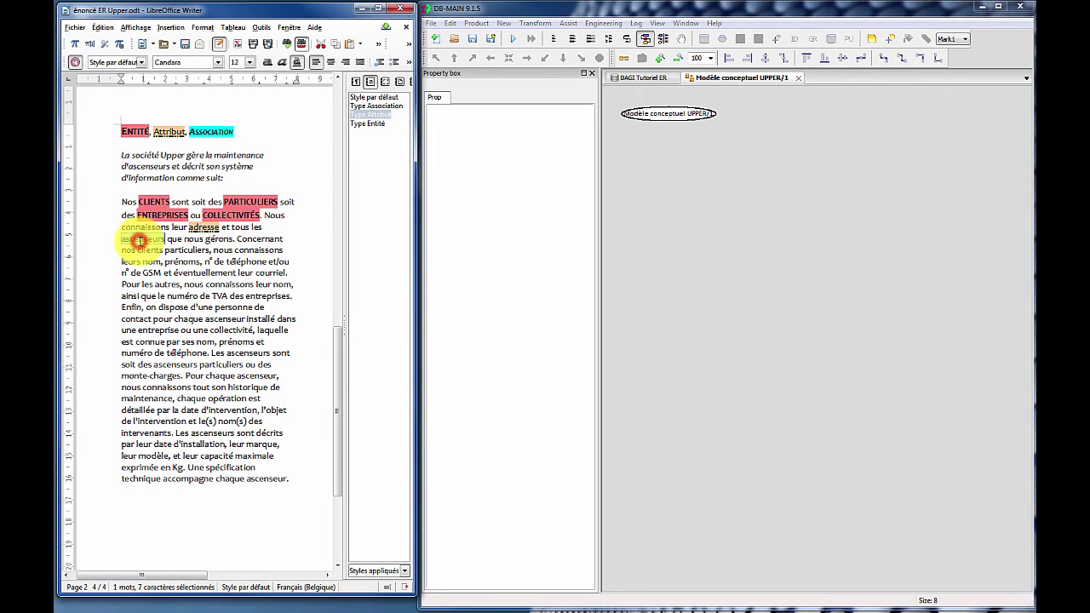
pyautogui.doubleClick(373, 124)
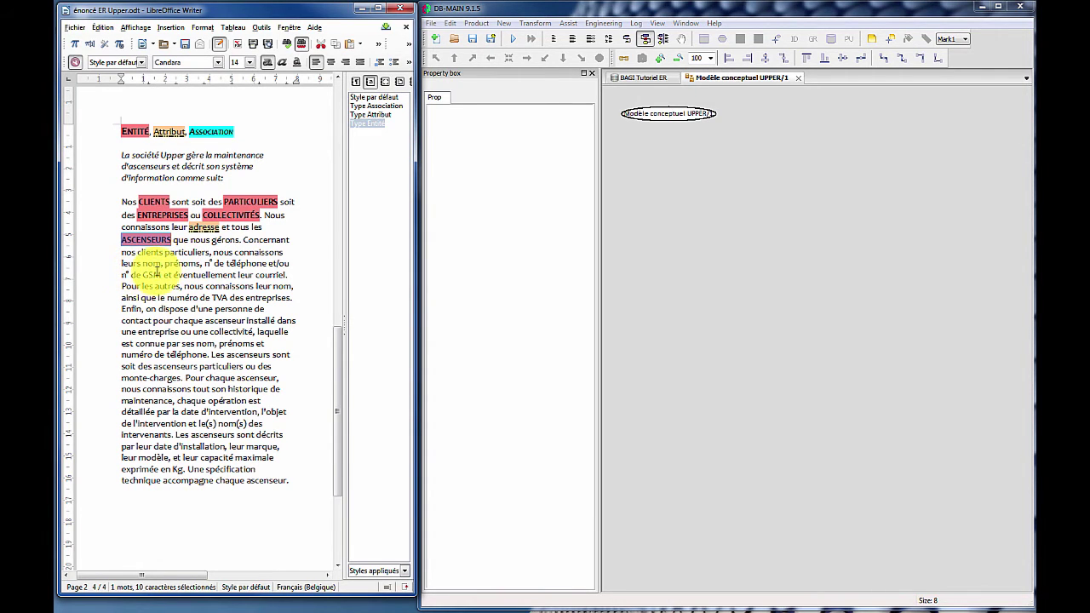
# - Apply the Type Attribut style to the private clients' details, from "nom, prénoms" through "éventuellement leur courriel"
pyautogui.moveTo(284, 275); pyautogui.dragTo(145, 263)
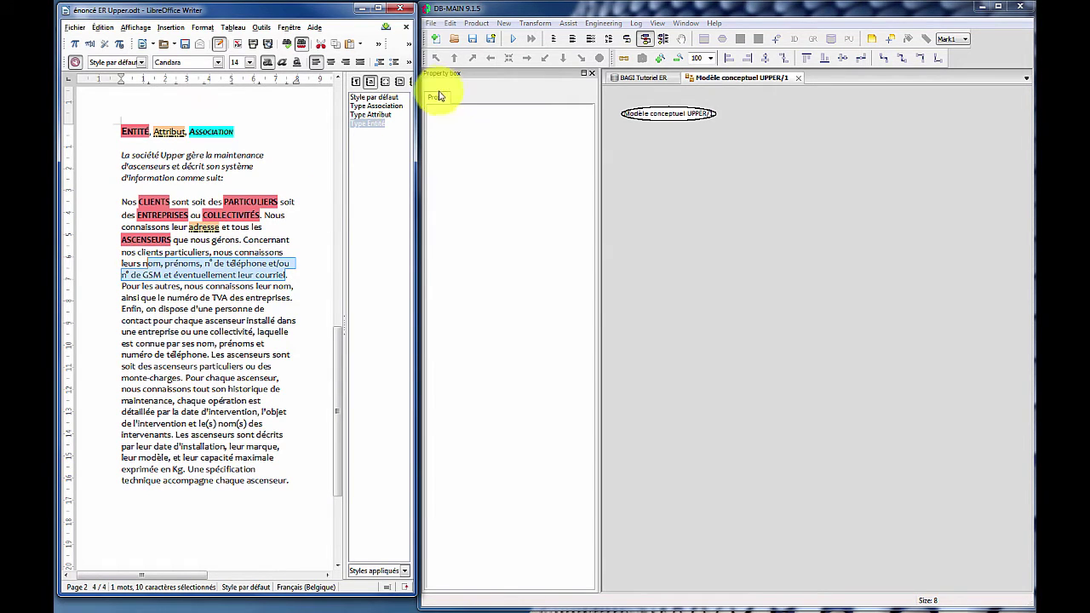
pyautogui.doubleClick(375, 115)
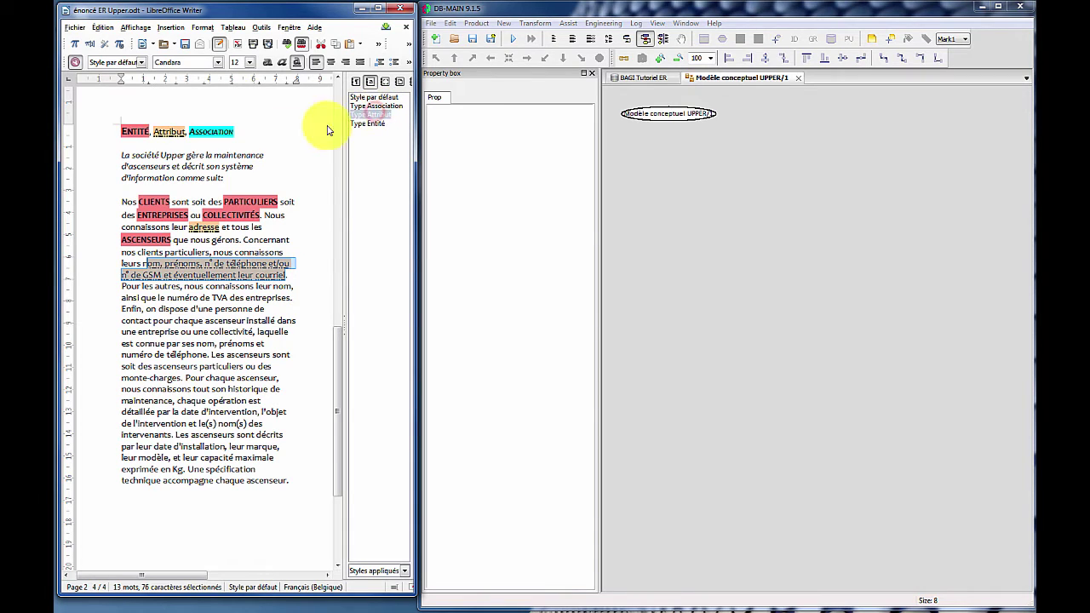
pyautogui.click(143, 264)
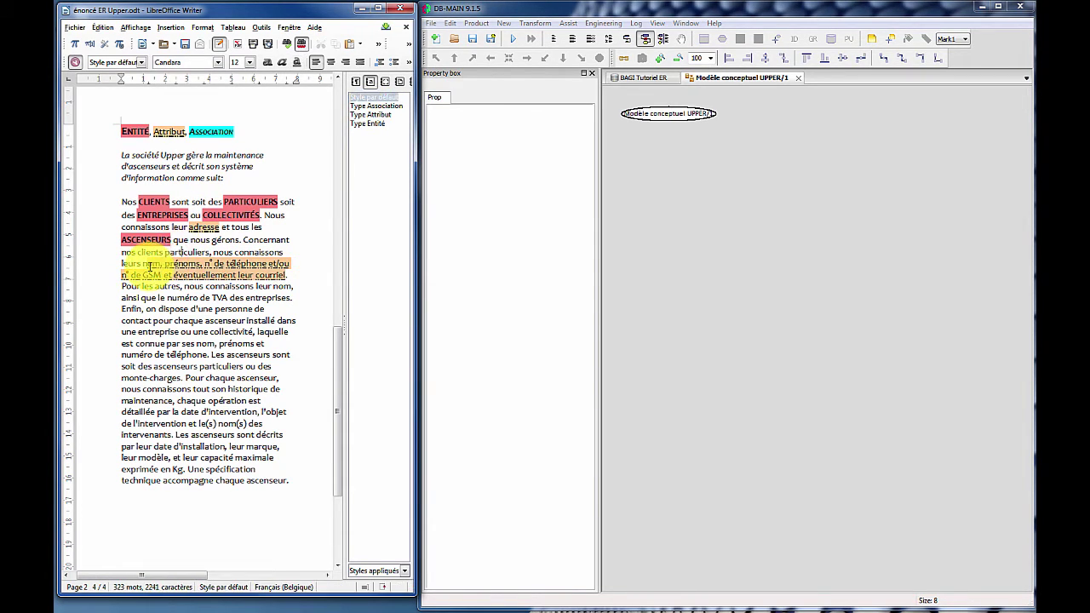
pyautogui.doubleClick(143, 264)
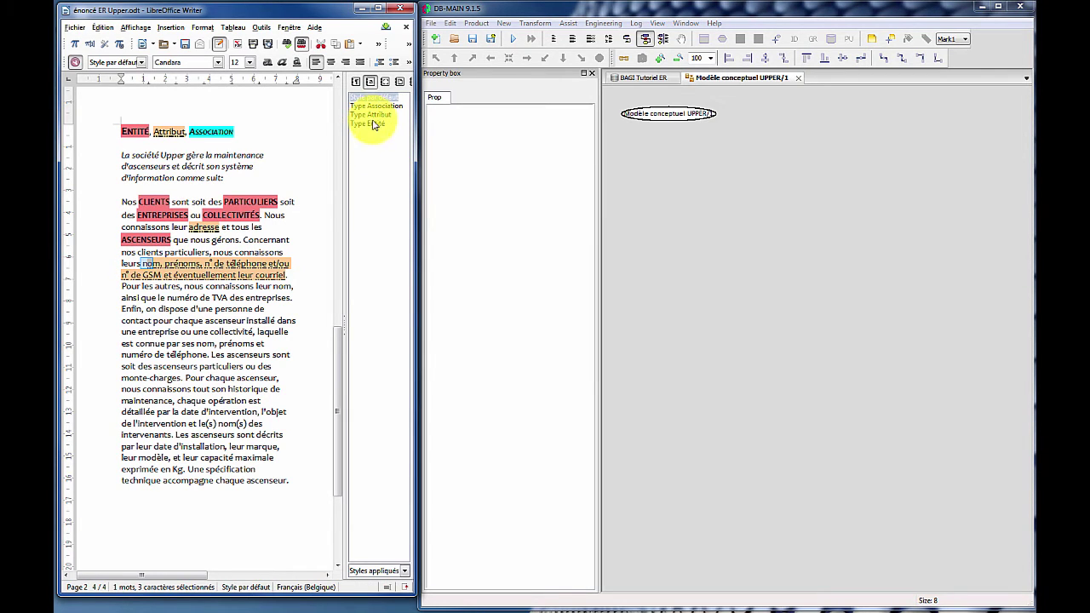
pyautogui.click(373, 114)
pyautogui.click(154, 283)
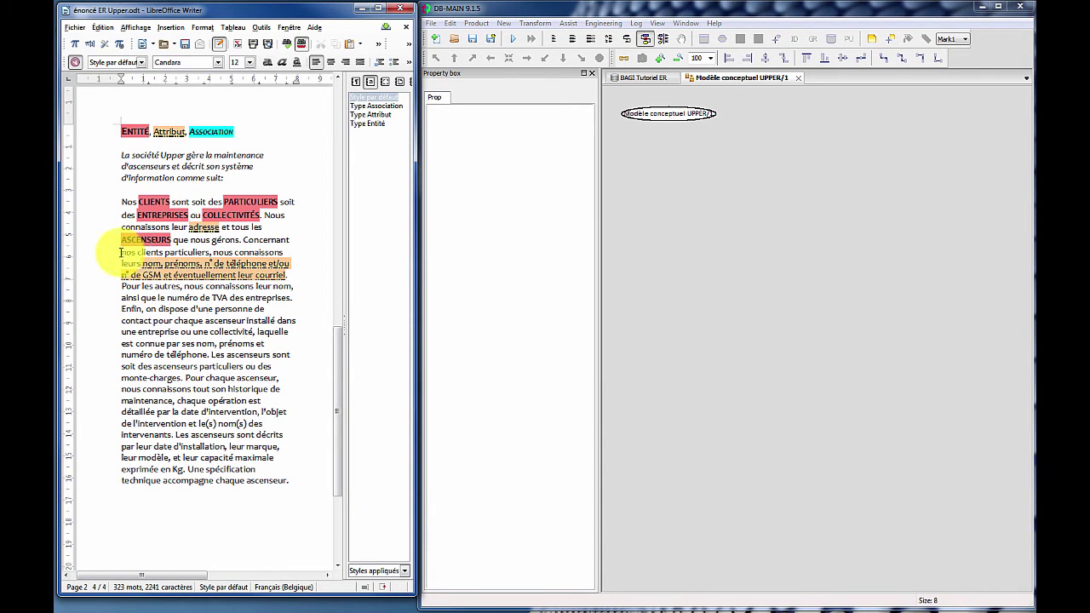
# - Make the phrases "nos clients particuliers" and "Pour les autres" bold
pyautogui.moveTo(120, 253); pyautogui.dragTo(207, 254)
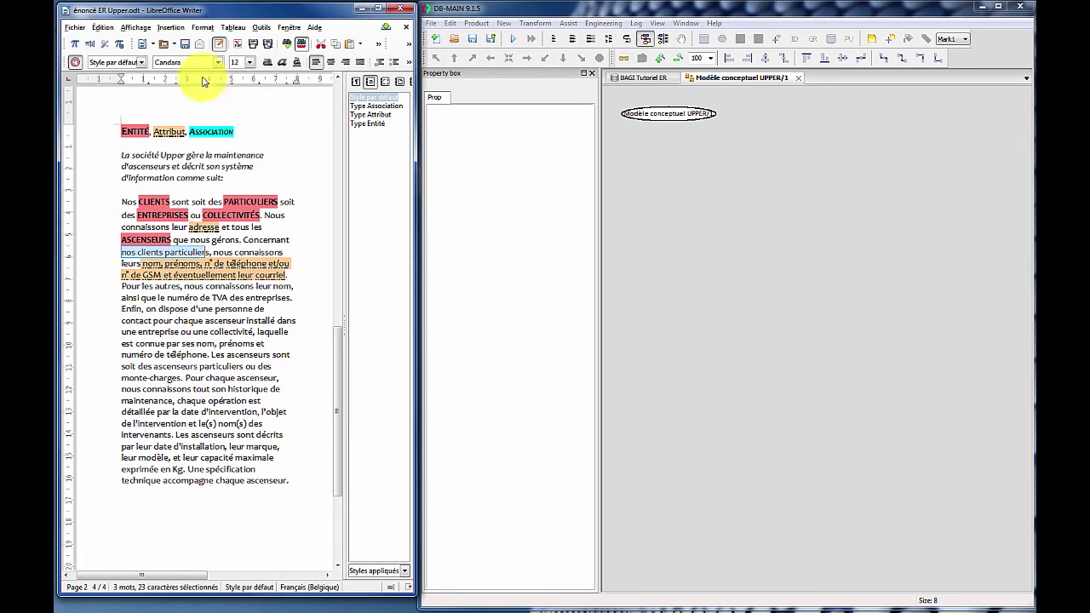
pyautogui.click(269, 64)
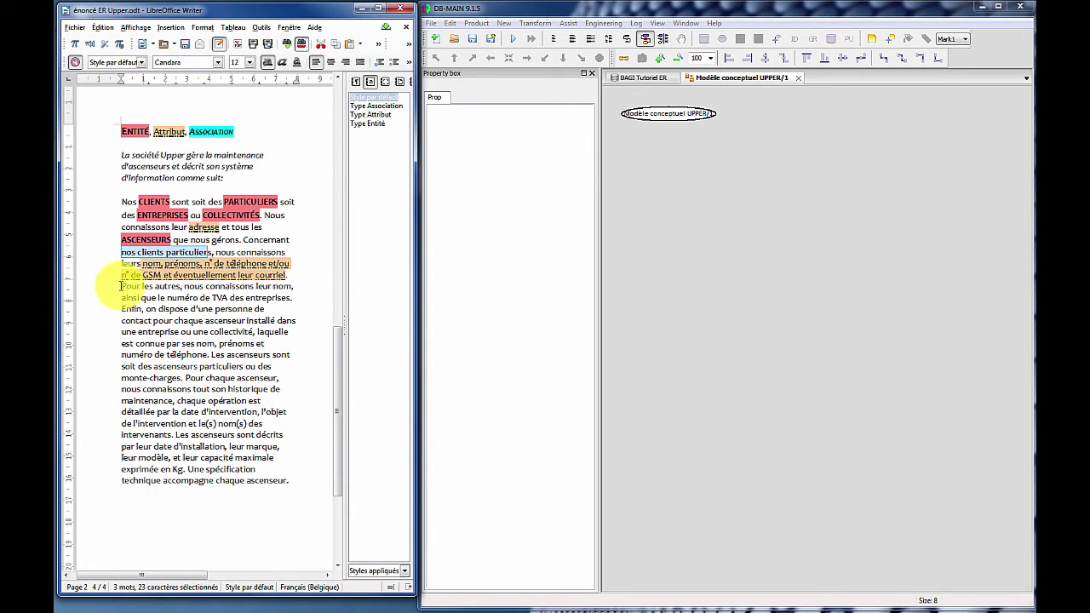
pyautogui.moveTo(120, 286); pyautogui.dragTo(181, 287)
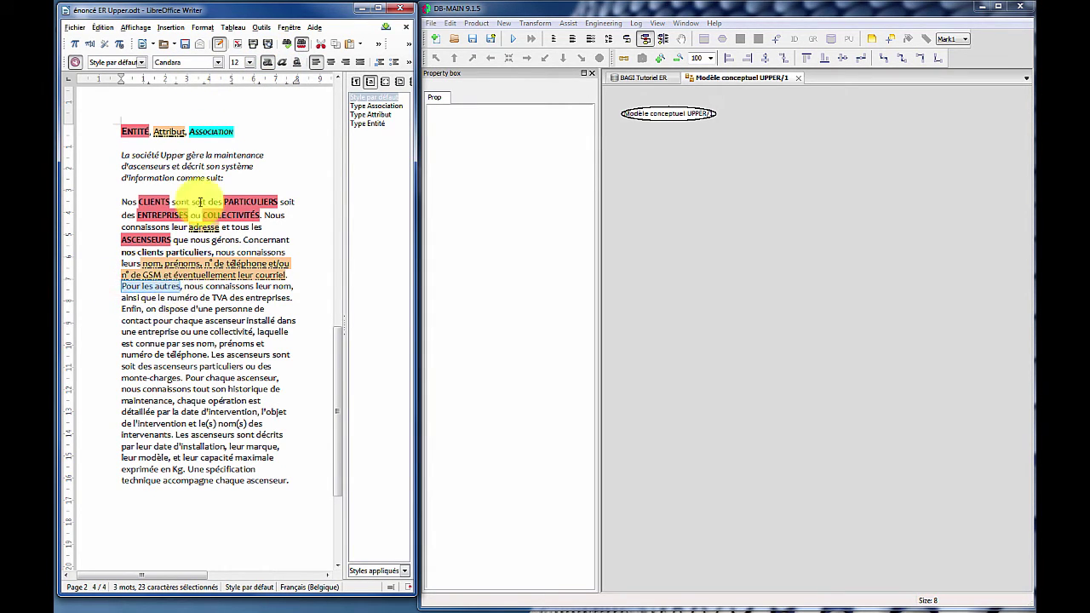
pyautogui.click(269, 63)
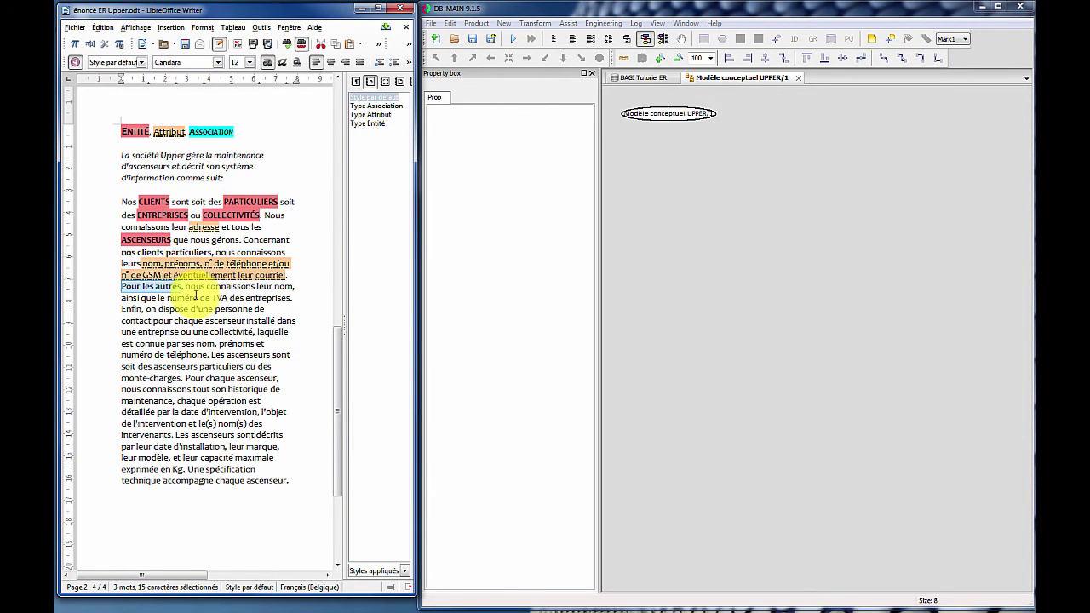
# - Apply the Type Attribut style to "nom" and "numéro de TVA des entreprises" in the sentence about the other clients
pyautogui.doubleClick(284, 286)
pyautogui.click(376, 116)
pyautogui.click(376, 116)
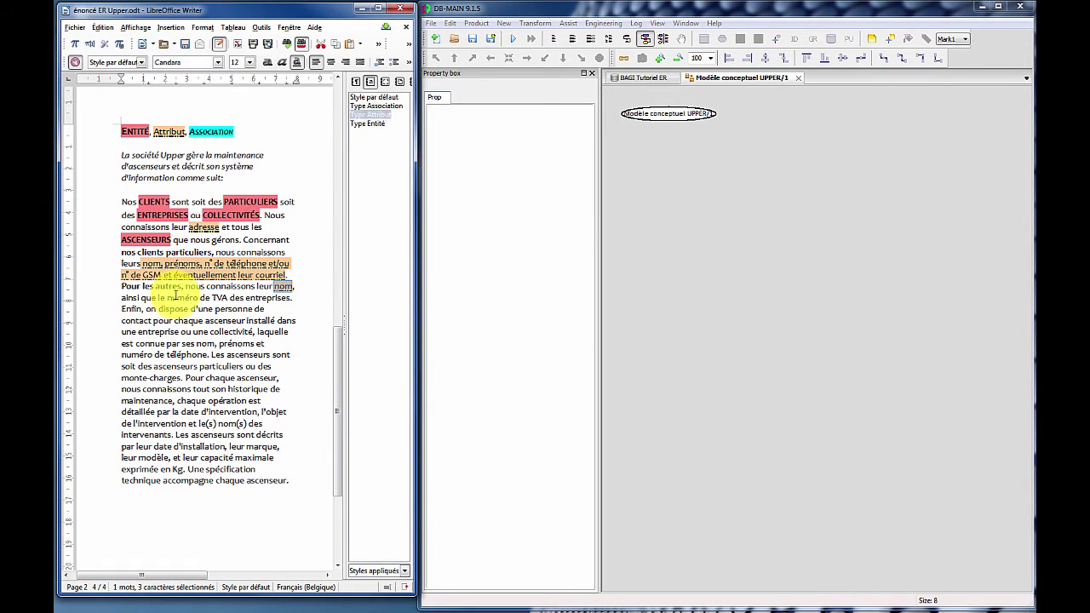
pyautogui.moveTo(167, 297); pyautogui.dragTo(295, 298)
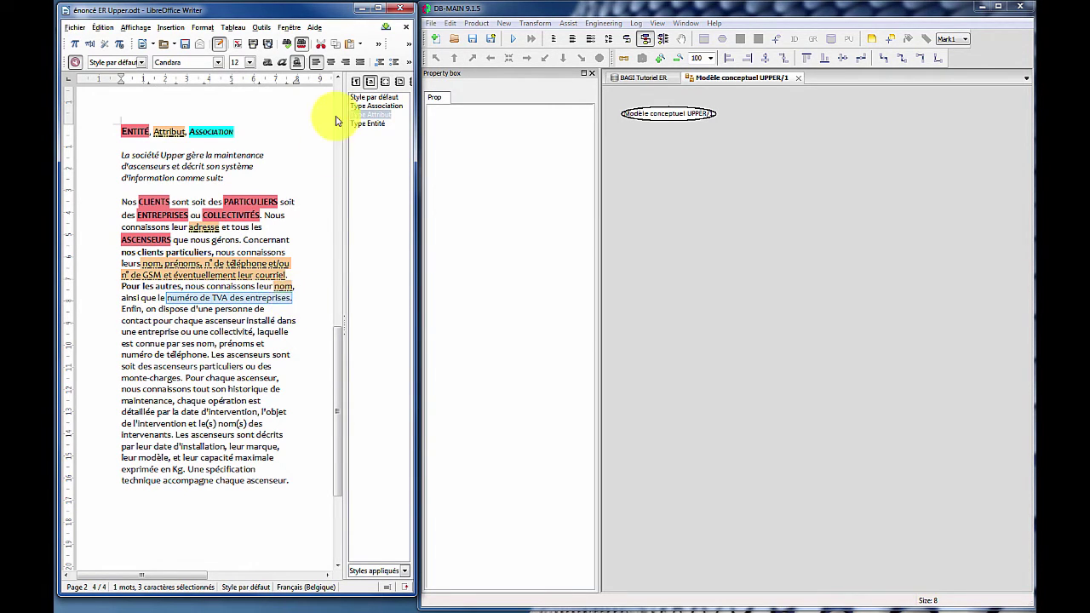
pyautogui.doubleClick(371, 114)
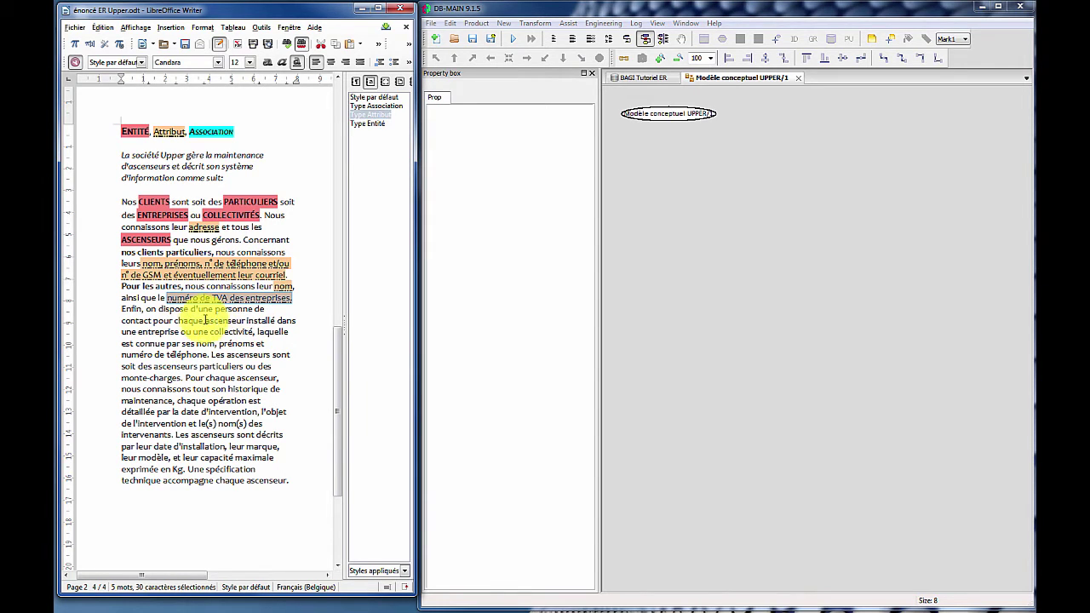
# - Style "personne de contact" as Type Entité and its "nom, prénoms et numéro de téléphone" as Type Attribut
pyautogui.moveTo(217, 309); pyautogui.dragTo(153, 321)
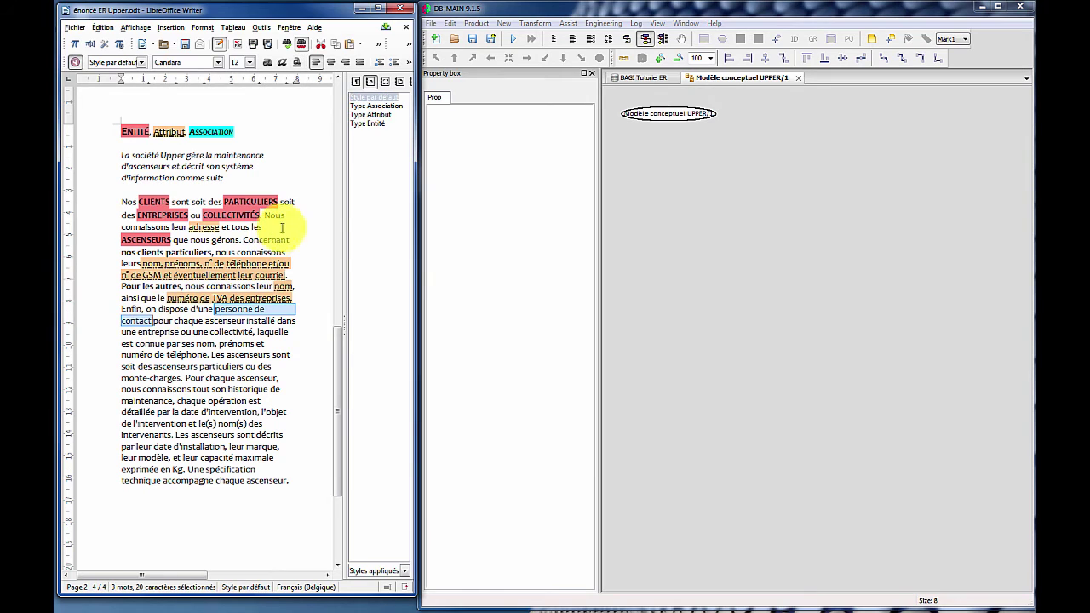
pyautogui.doubleClick(376, 124)
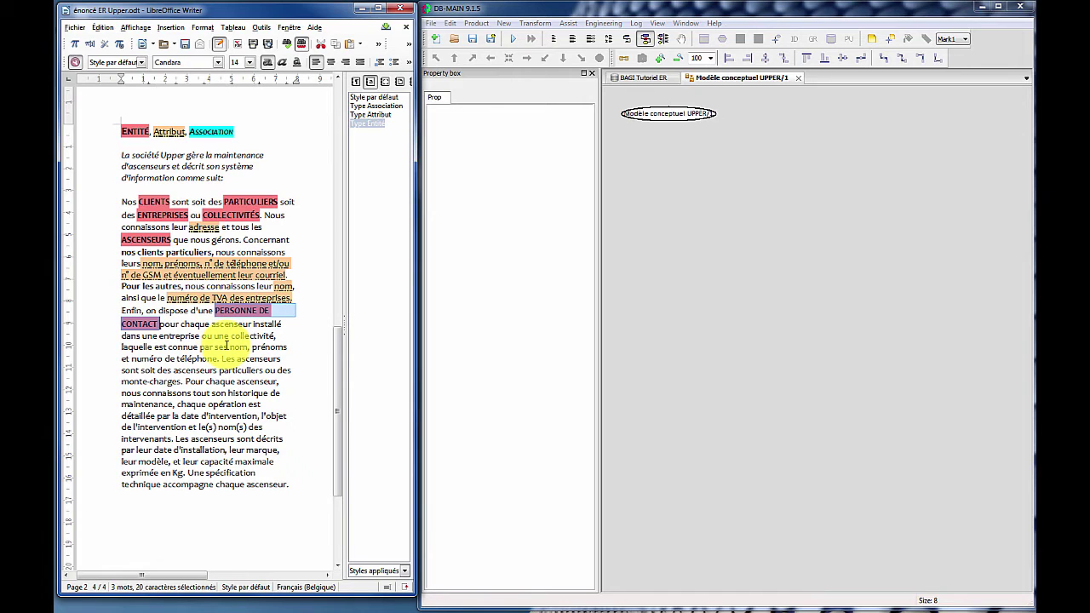
pyautogui.moveTo(199, 348); pyautogui.dragTo(221, 359)
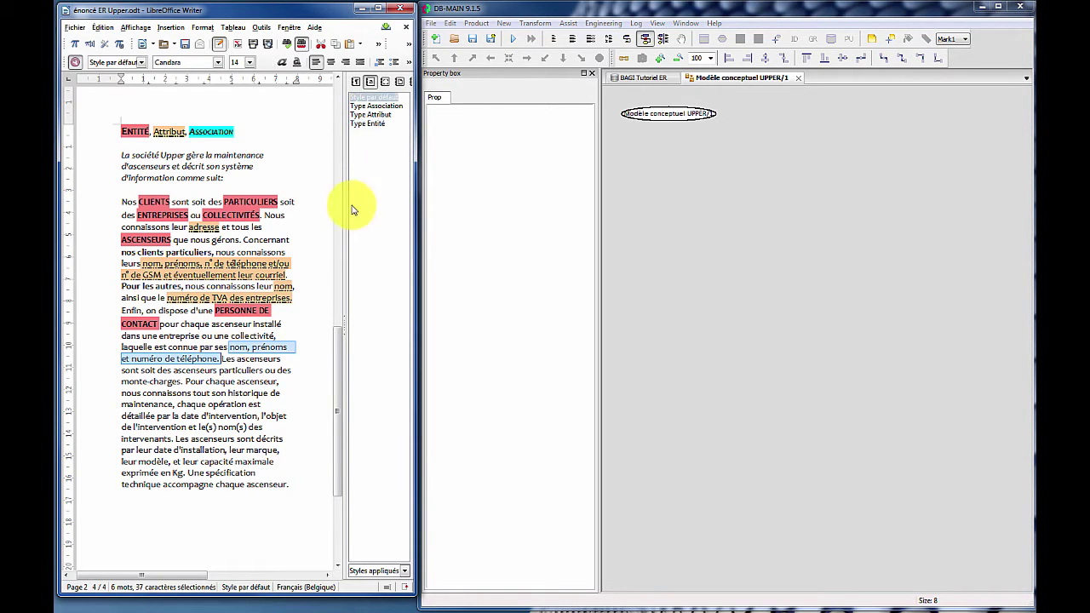
pyautogui.doubleClick(375, 115)
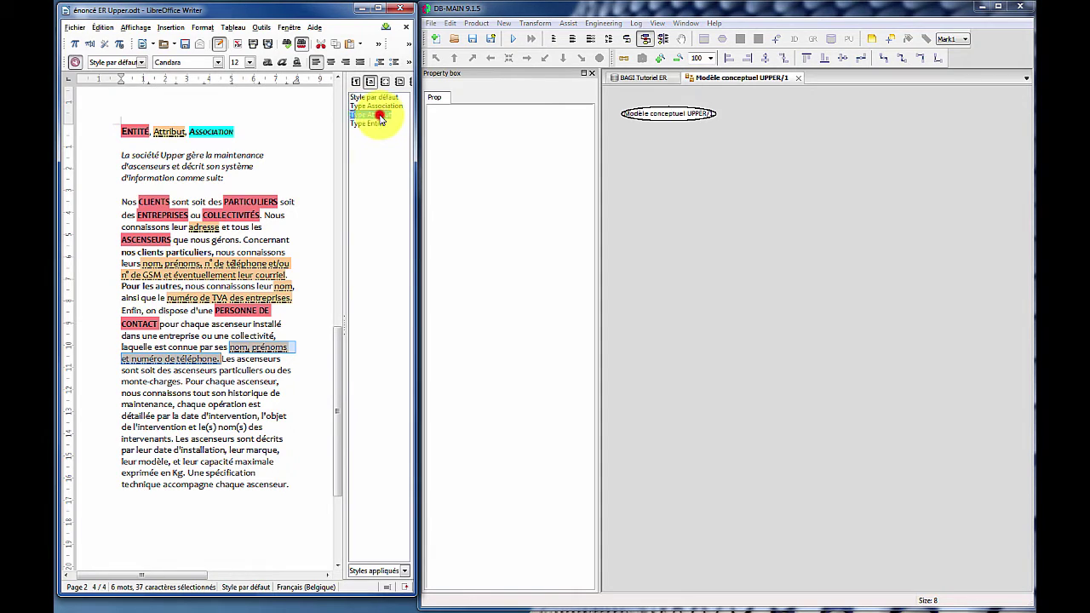
pyautogui.click(187, 370)
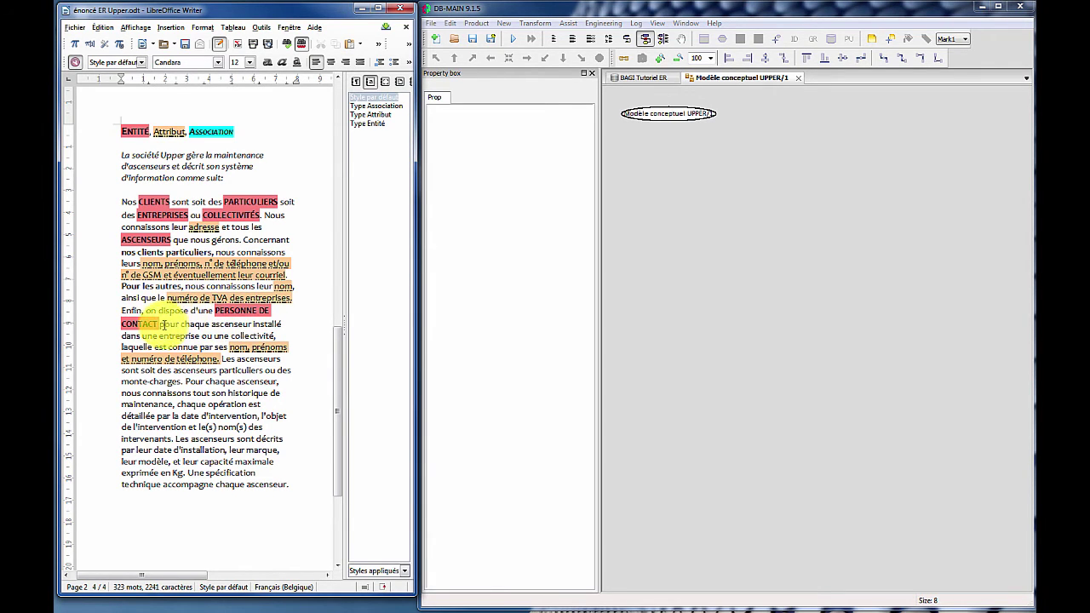
# - Apply the Type Association style to "pour chaque ascenseur installé" after the contact person
pyautogui.moveTo(161, 324); pyautogui.dragTo(281, 322)
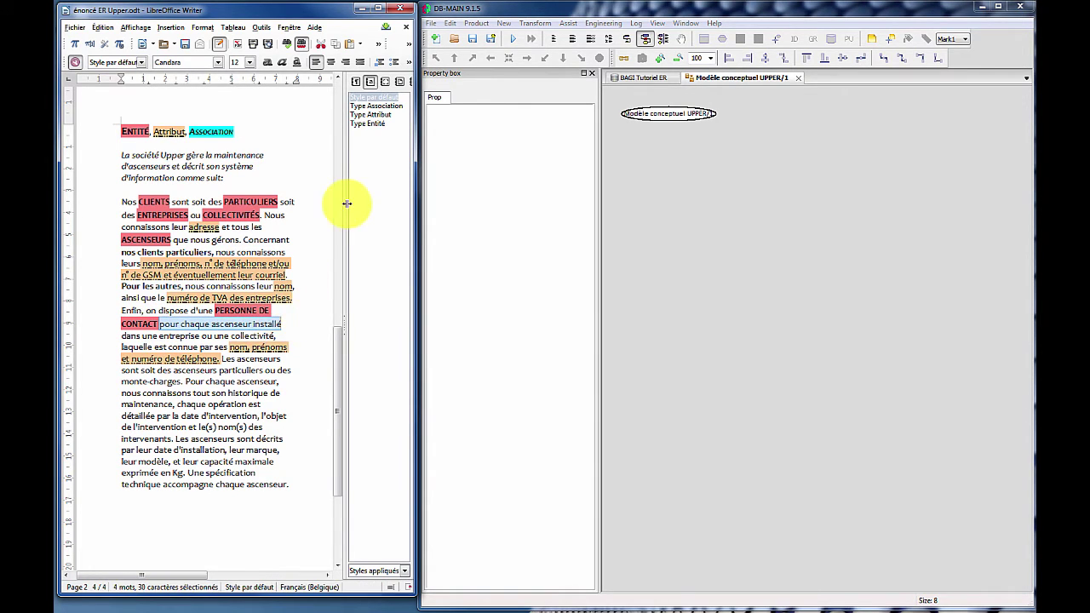
pyautogui.doubleClick(384, 107)
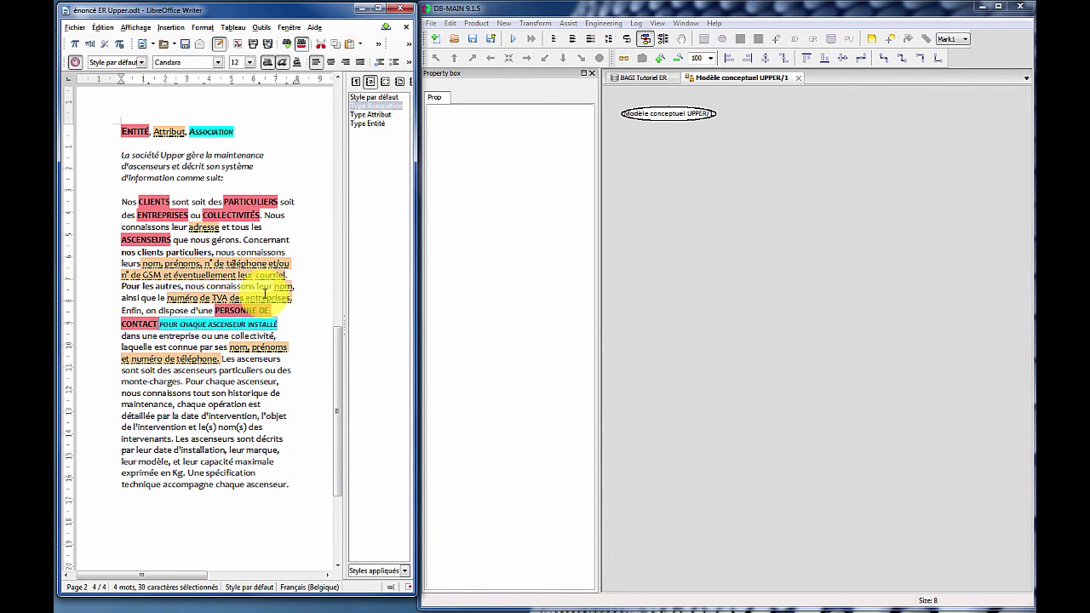
pyautogui.click(223, 400)
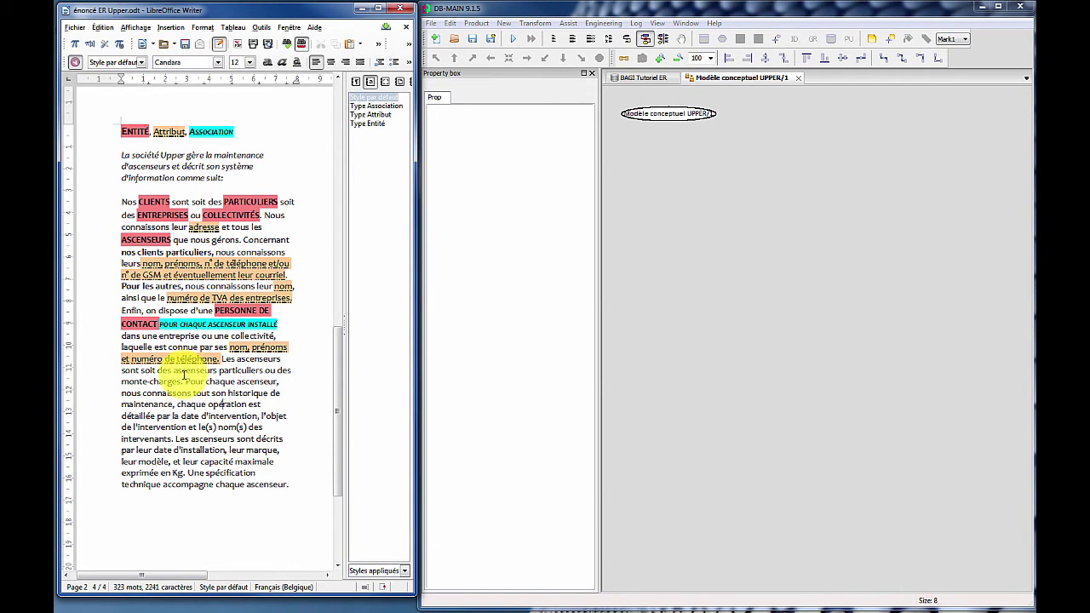
# - Apply the Type Entité style to "ascenseurs particuliers" and "monte-charge" in the sentence on elevator kinds
pyautogui.moveTo(174, 371); pyautogui.dragTo(265, 370)
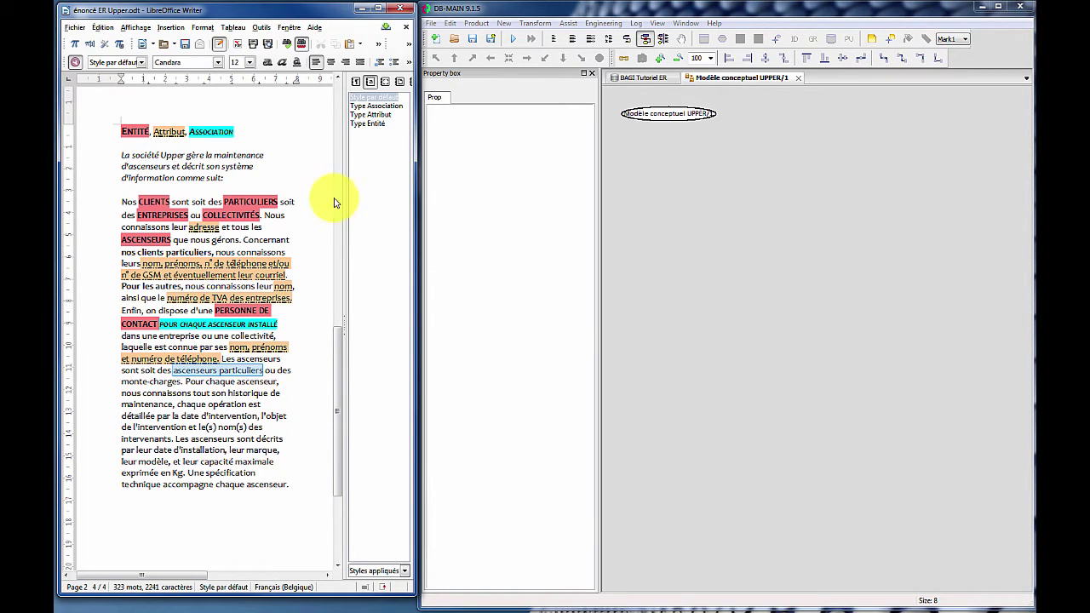
pyautogui.doubleClick(372, 126)
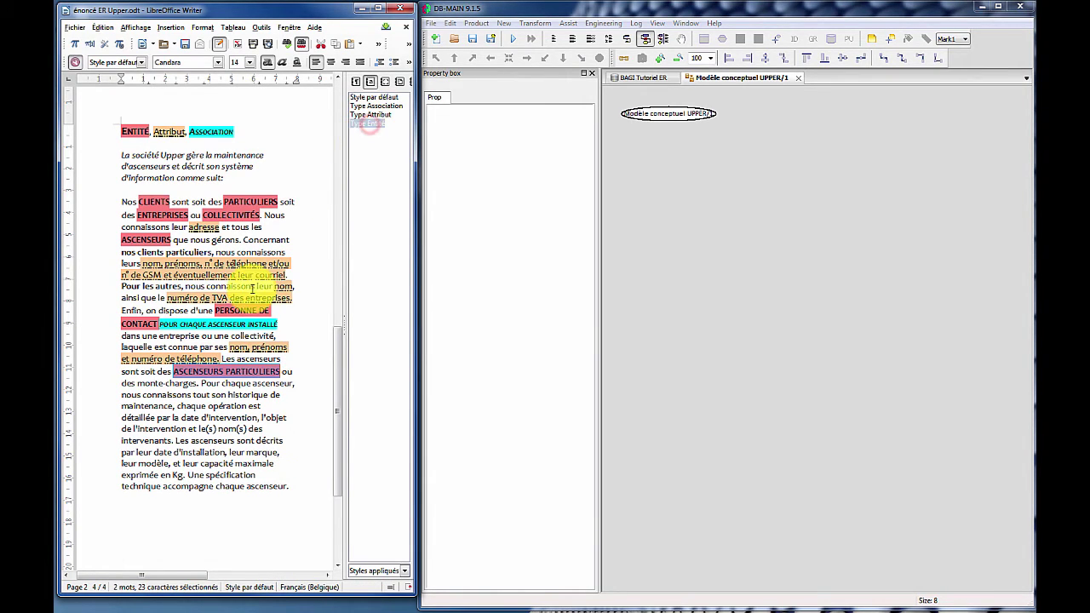
pyautogui.moveTo(136, 384); pyautogui.dragTo(196, 383)
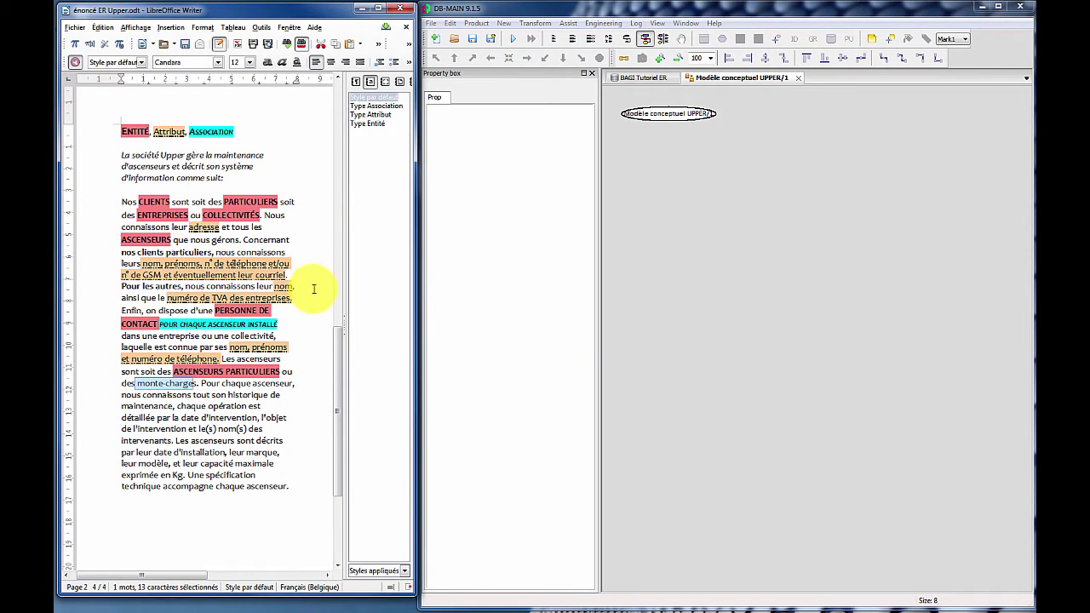
pyautogui.doubleClick(377, 123)
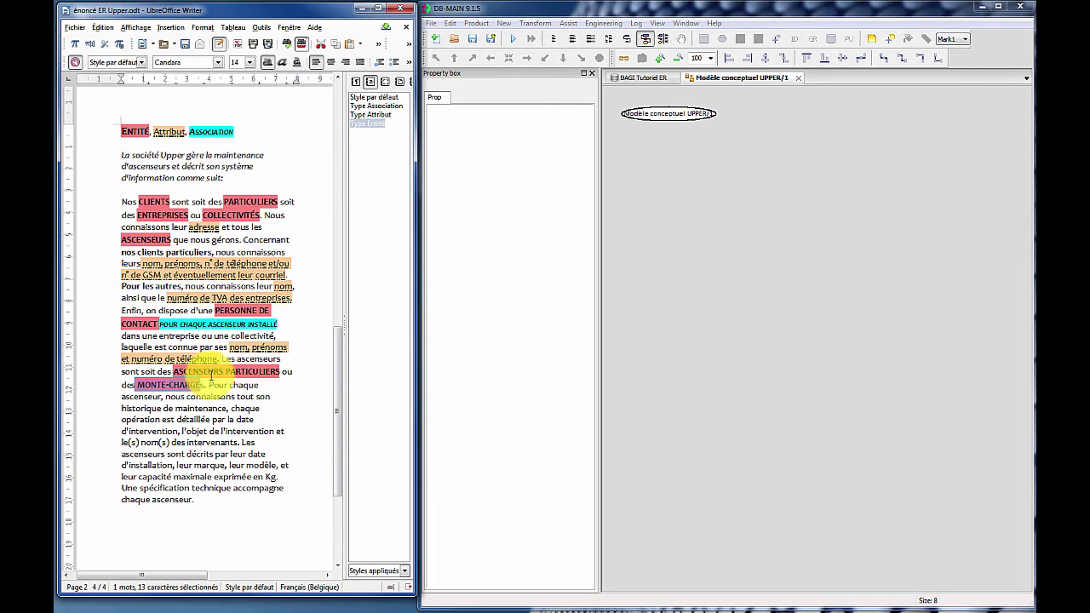
pyautogui.click(206, 385)
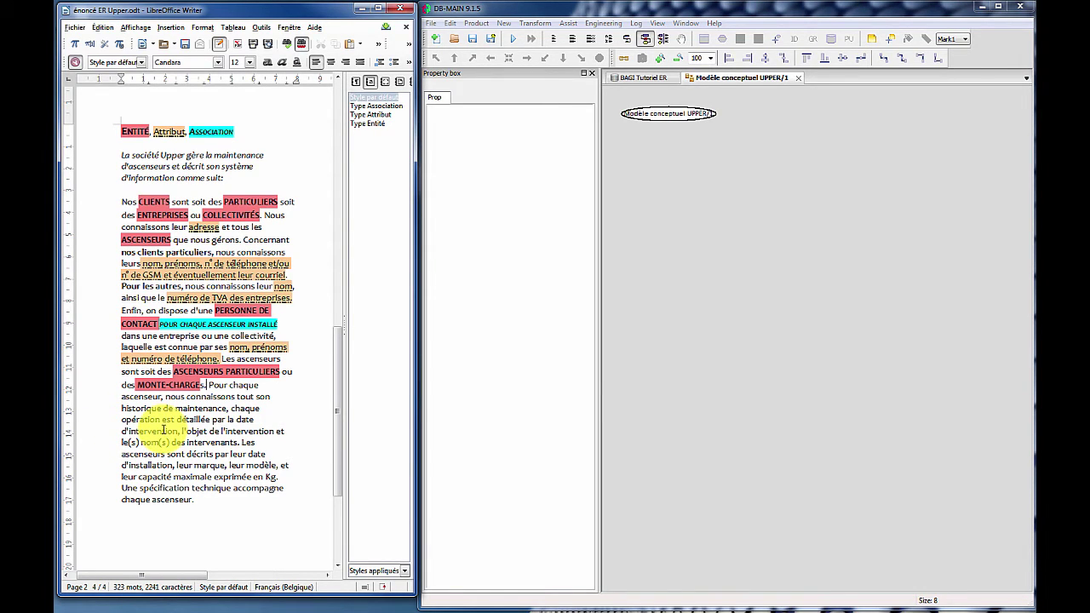
# - Apply the Type Attribut style to "opération" and to "date d'intervention, l'objet de l'intervention et le(s) nom(s) des intervenants"
pyautogui.doubleClick(136, 419)
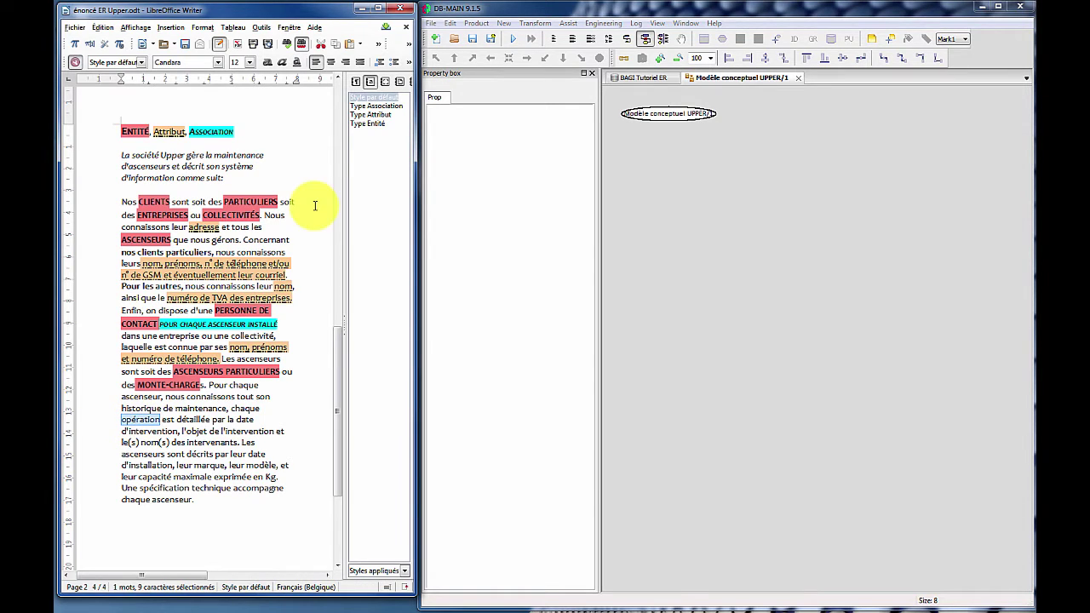
pyautogui.doubleClick(362, 116)
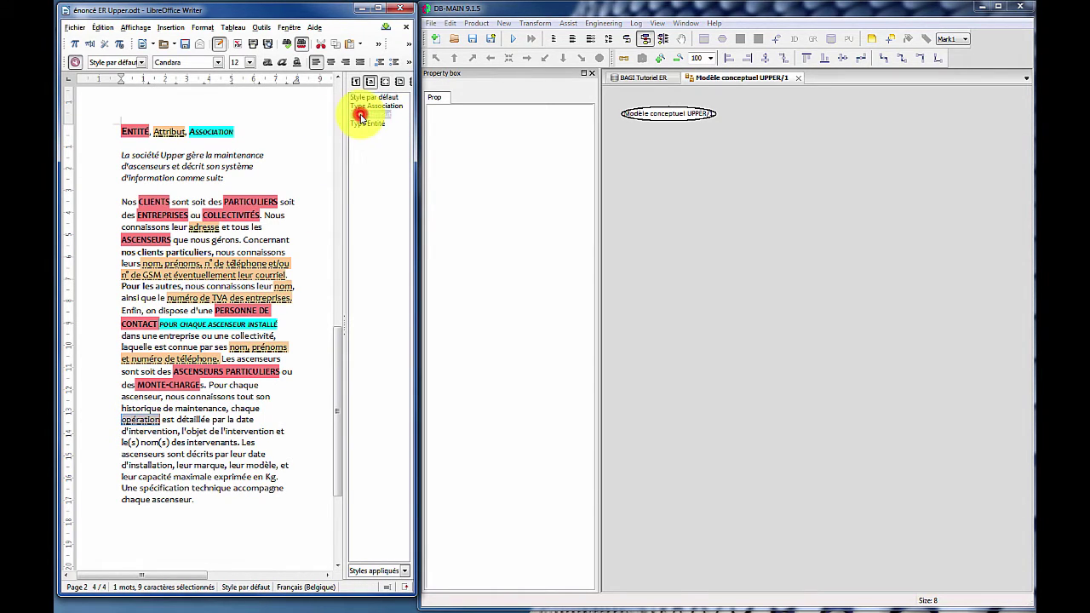
pyautogui.click(191, 419)
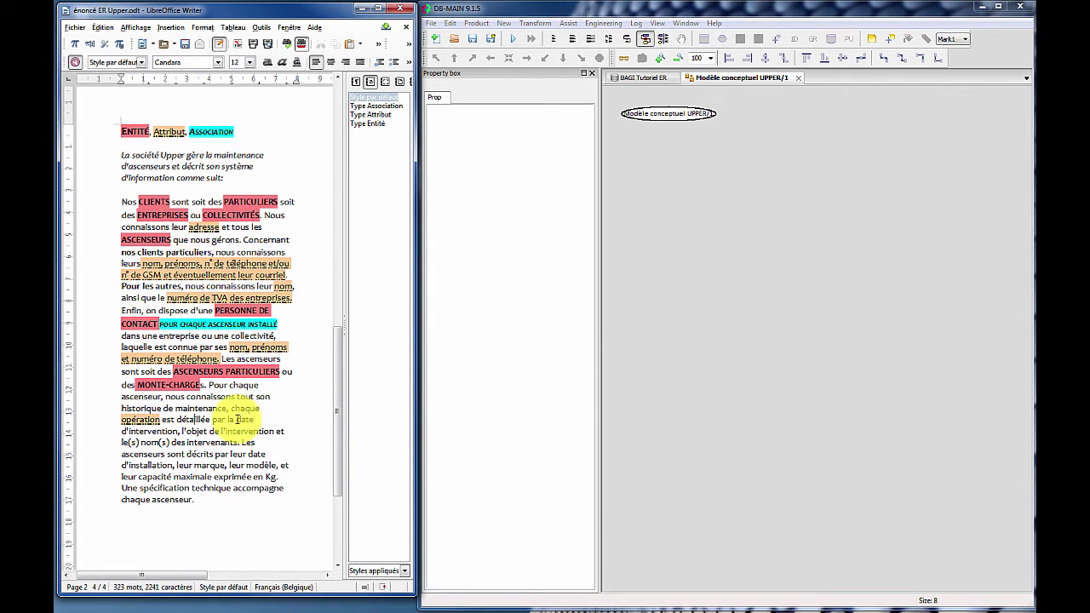
pyautogui.moveTo(236, 419); pyautogui.dragTo(230, 442)
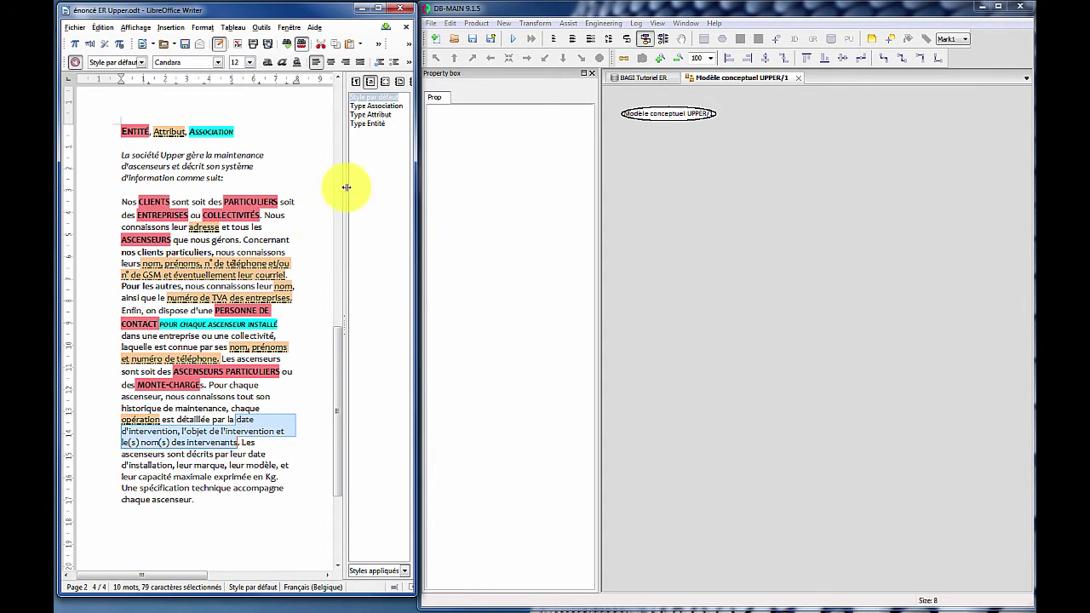
pyautogui.doubleClick(374, 114)
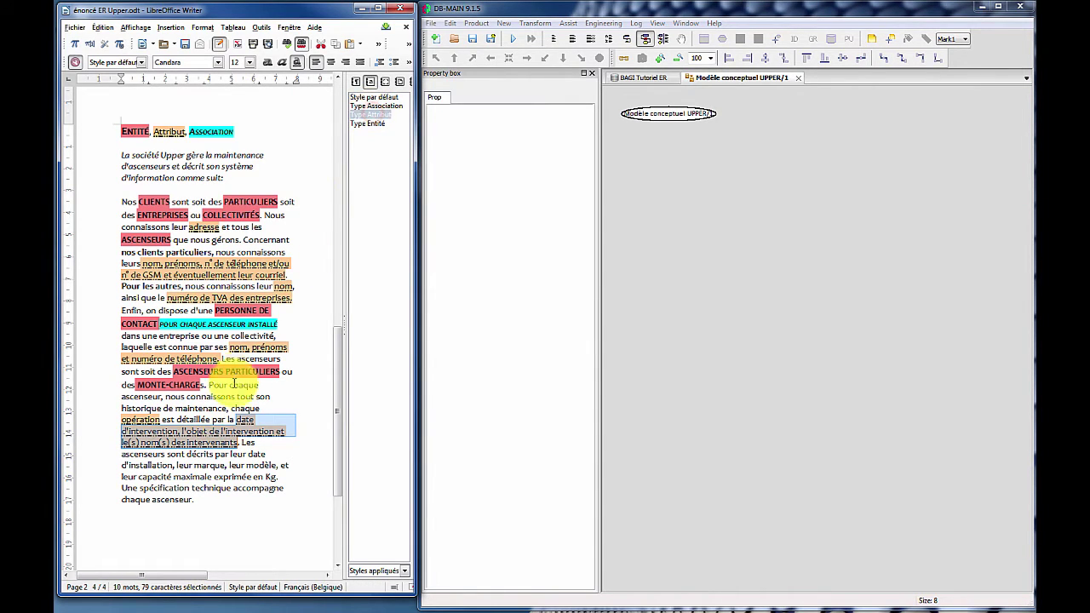
pyautogui.click(141, 421)
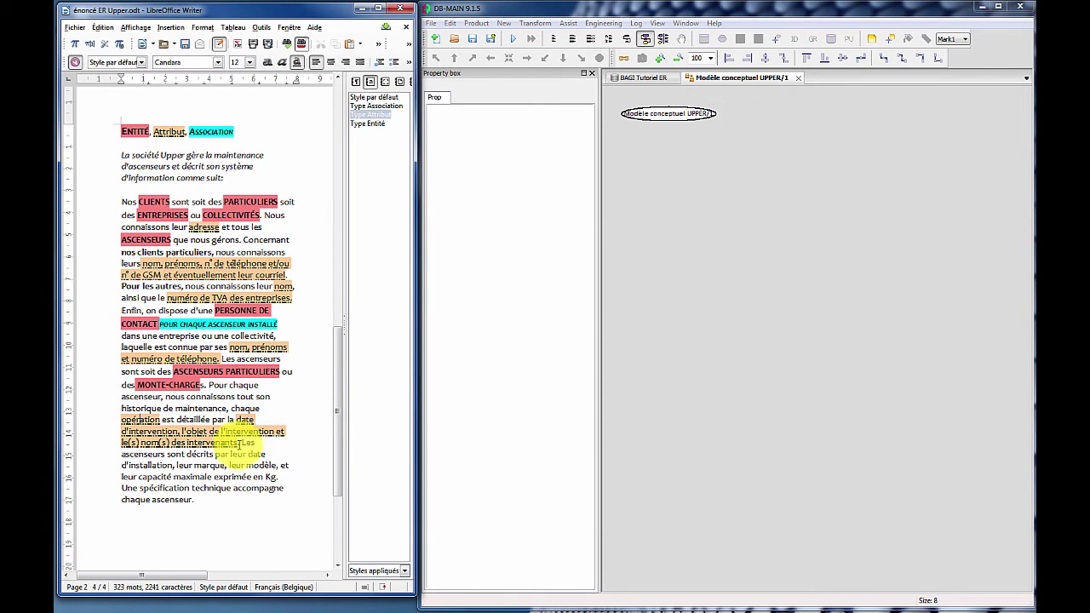
# - Apply the Type Attribut style to the text from "date d'installation" through "Une spécification technique"
pyautogui.moveTo(231, 455); pyautogui.dragTo(275, 478)
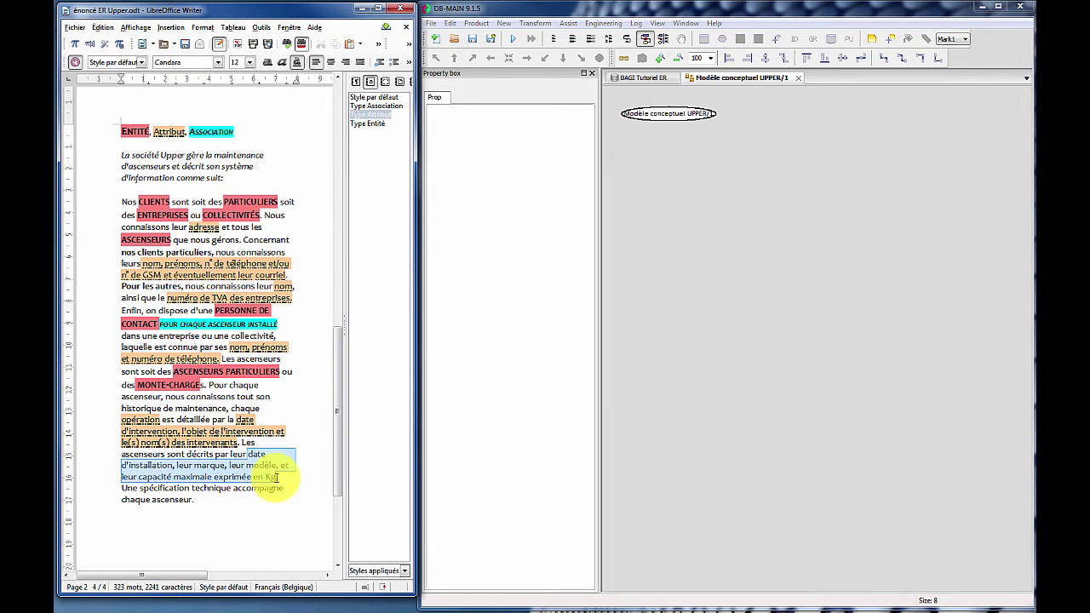
pyautogui.moveTo(277, 478); pyautogui.dragTo(227, 491)
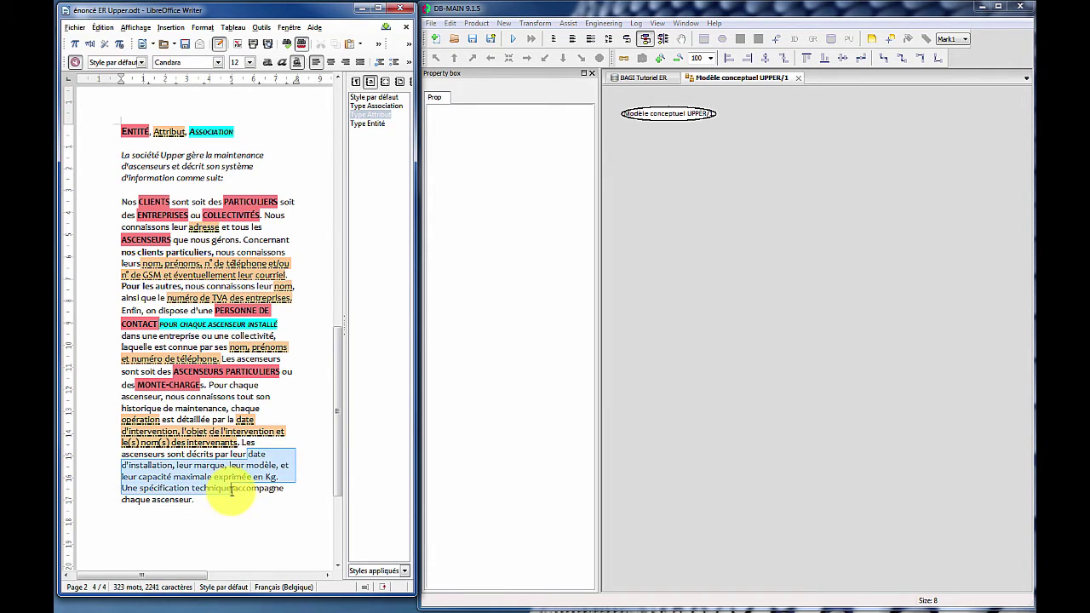
pyautogui.doubleClick(368, 113)
pyautogui.click(324, 179)
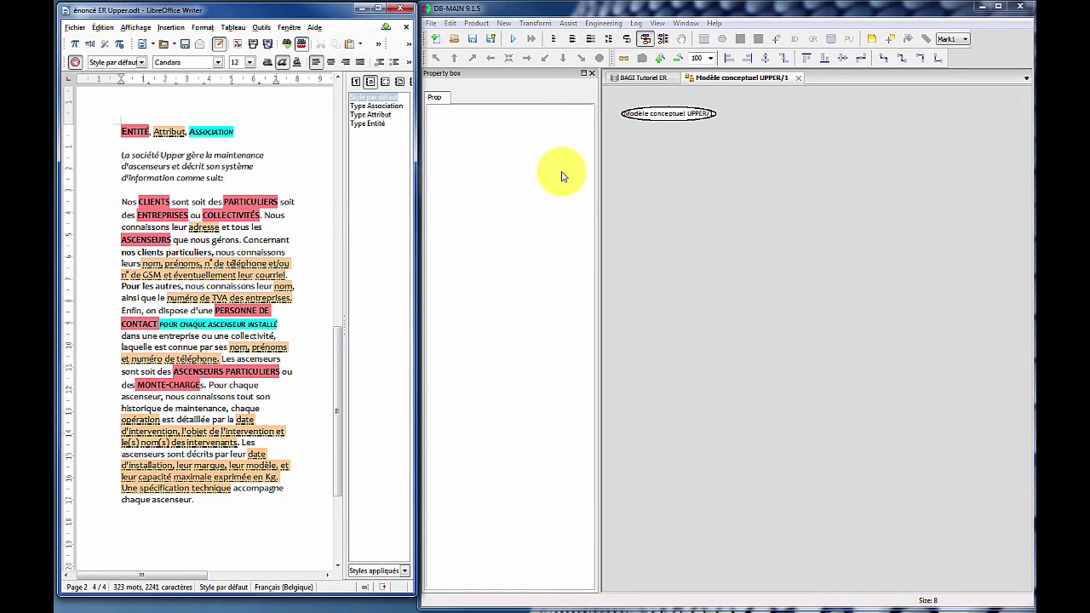
# - Switch to DB-MAIN and place four entity types in the Modèle conceptuel UPPER/1 schema: one with a row of three below it
pyautogui.click(715, 174)
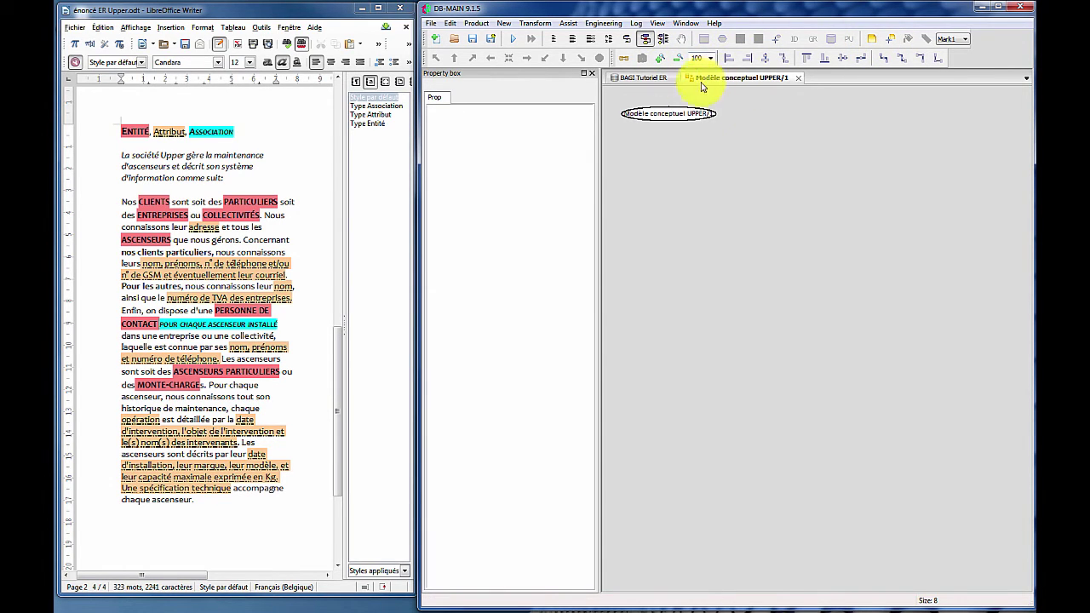
pyautogui.click(684, 186)
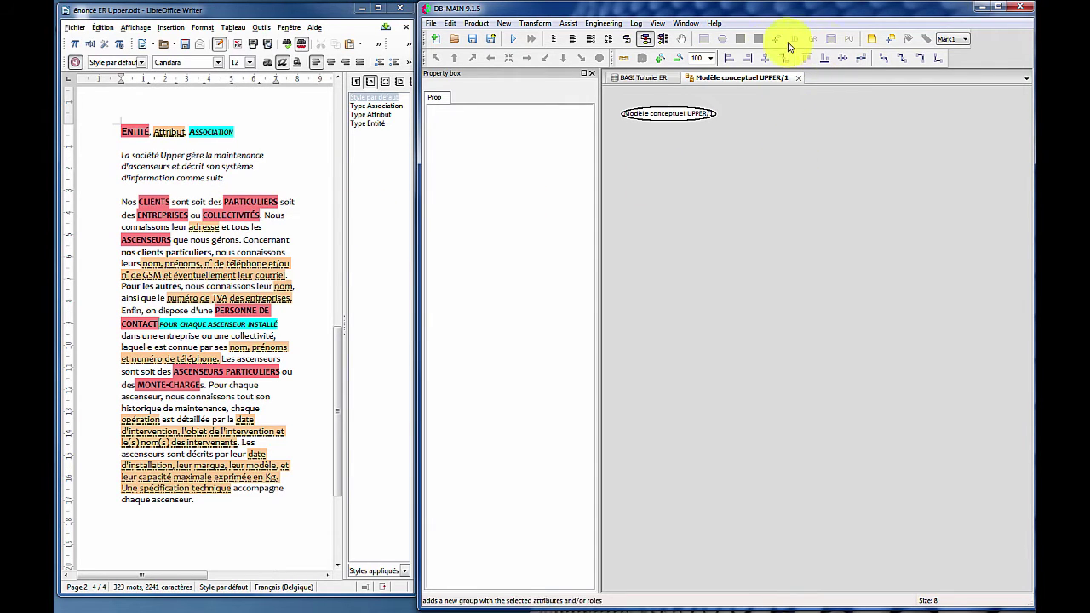
pyautogui.click(706, 39)
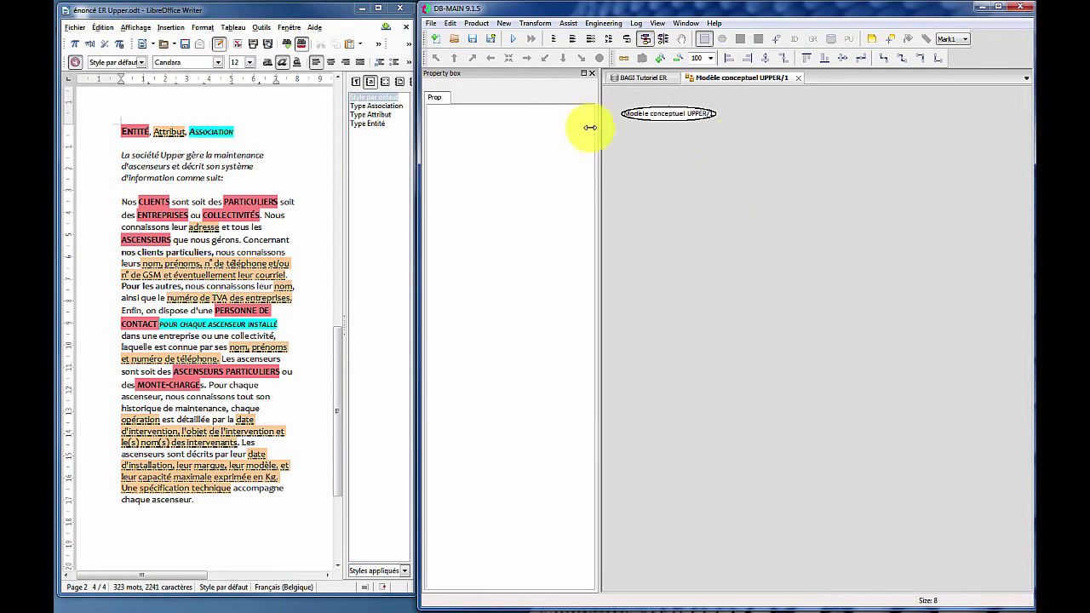
pyautogui.click(707, 181)
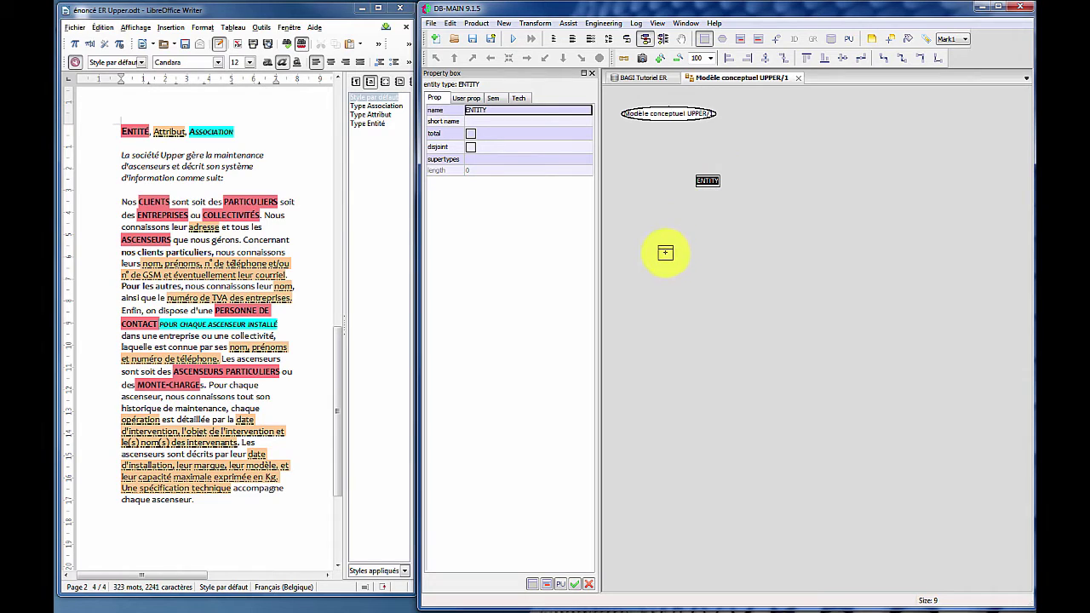
pyautogui.click(663, 256)
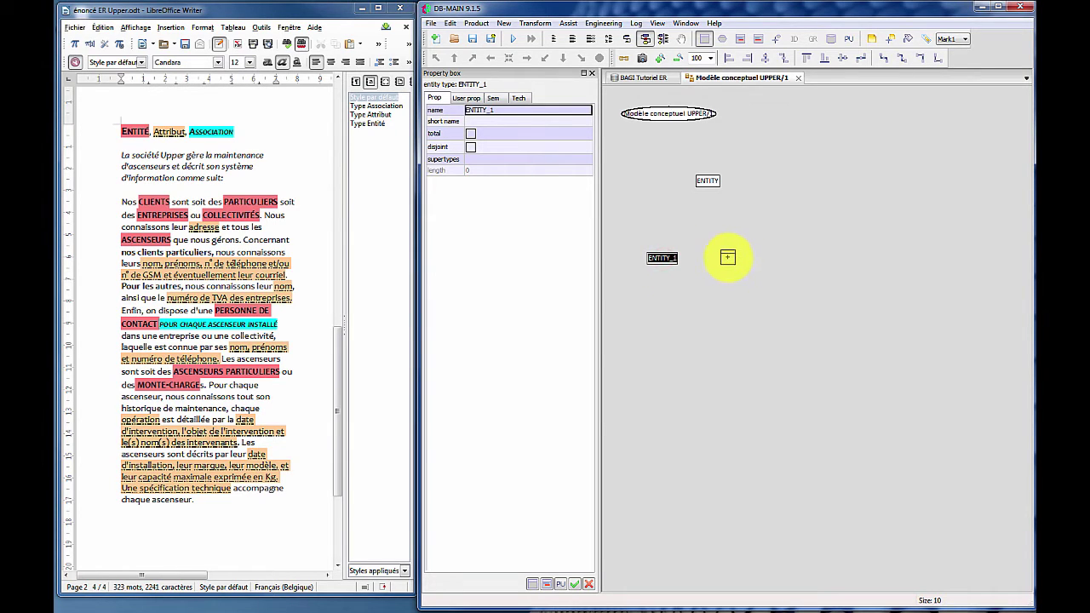
pyautogui.click(726, 257)
pyautogui.click(785, 256)
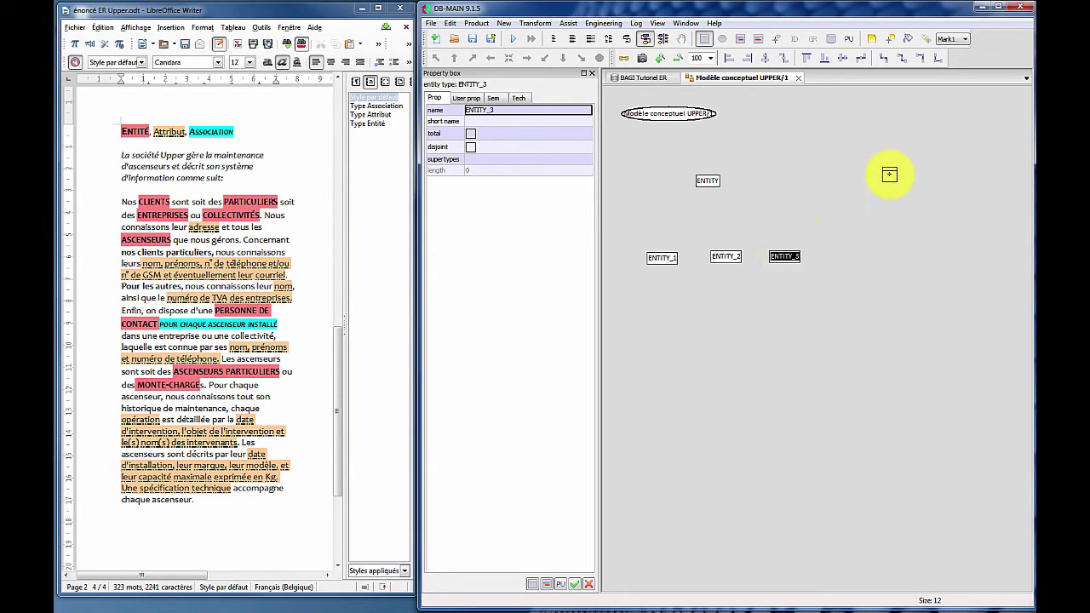
# - Place four more entity types beside the first group: one with two below it and one above it, and end entity creation
pyautogui.click(933, 173)
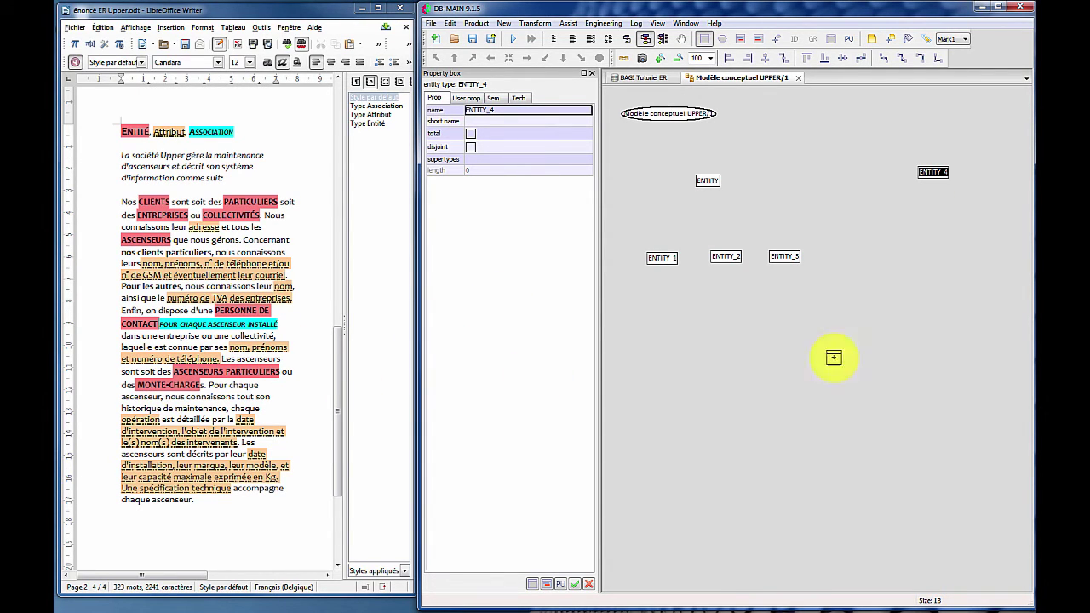
pyautogui.click(913, 256)
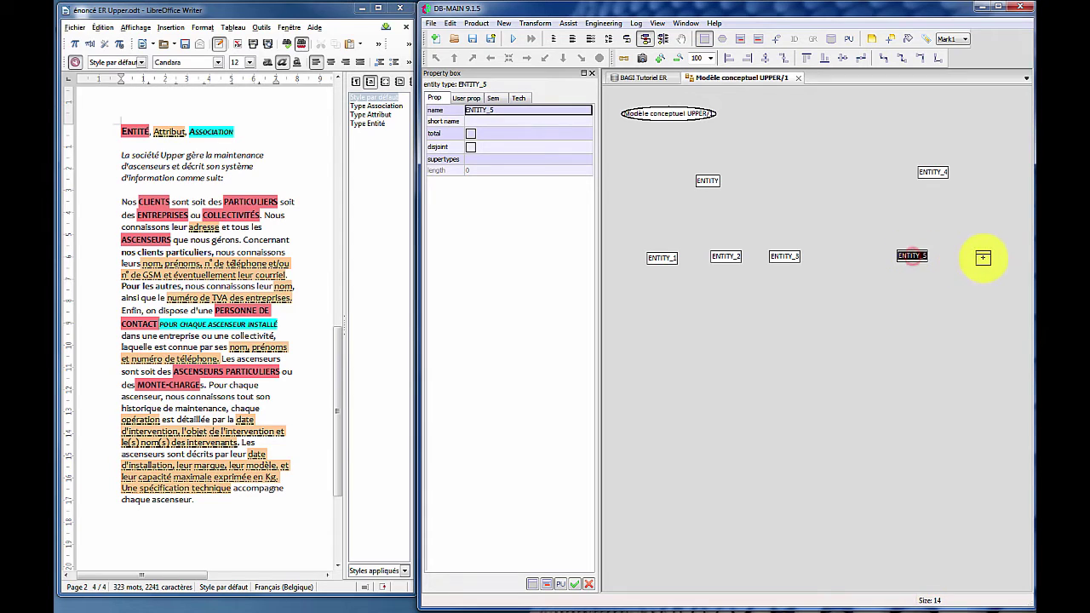
pyautogui.click(999, 256)
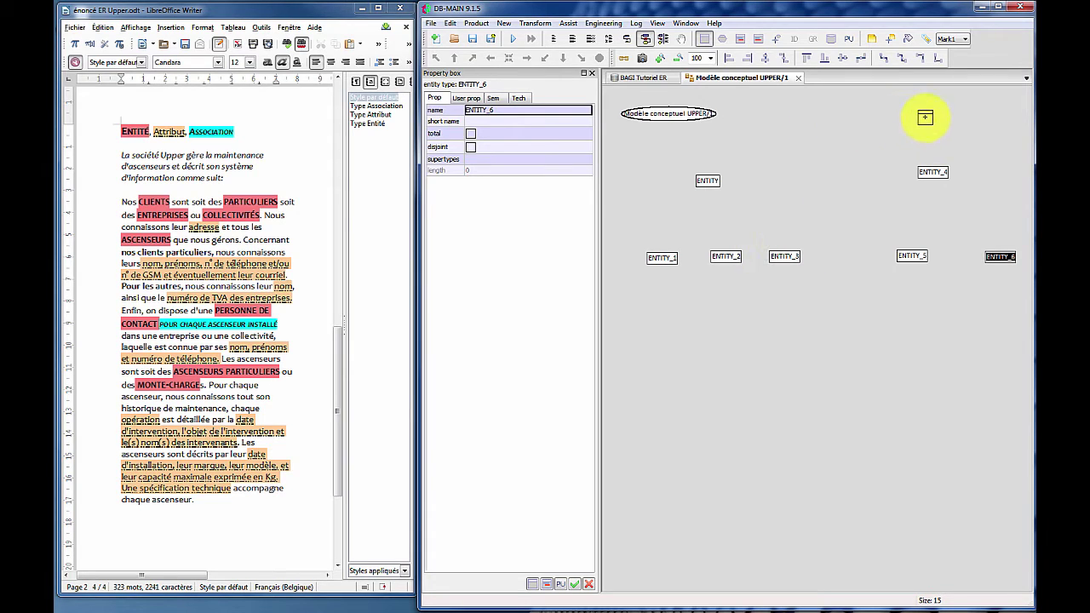
pyautogui.click(925, 107)
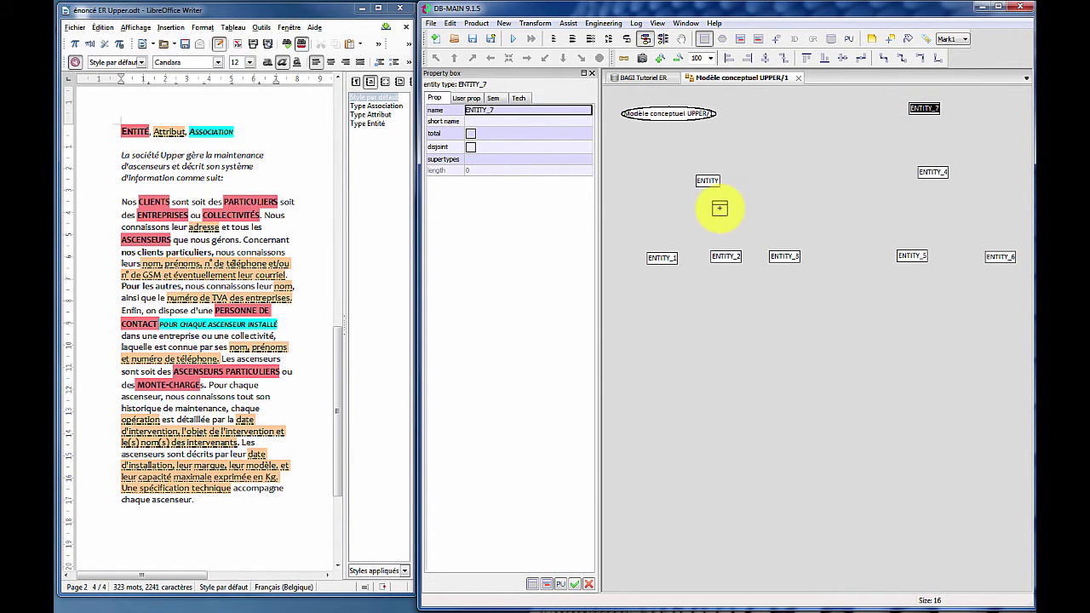
pyautogui.click(707, 40)
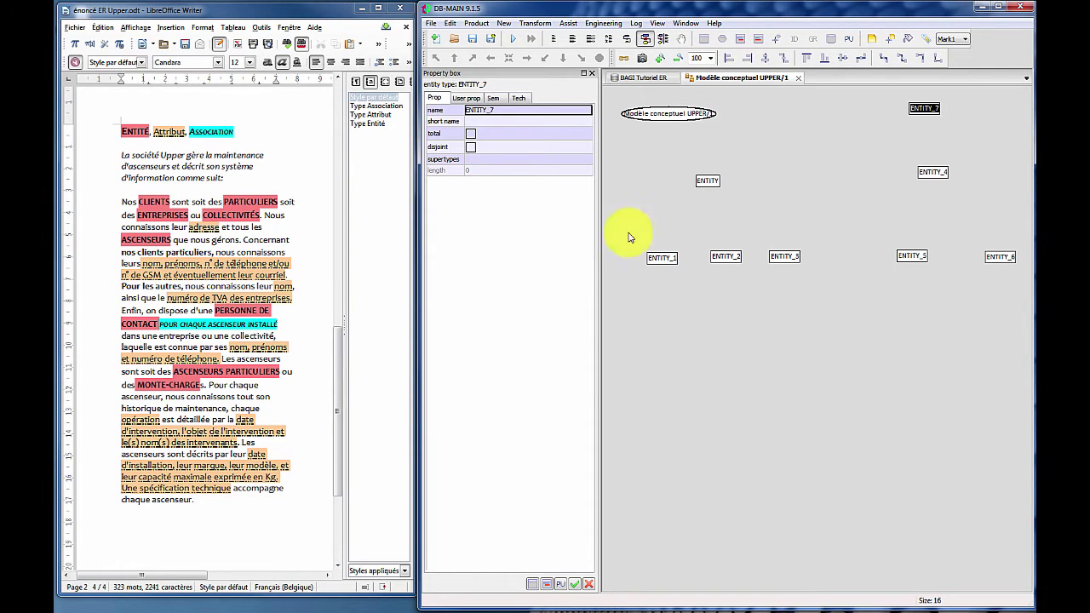
# - Rename the entity type above the row of three as Client
pyautogui.click(708, 182)
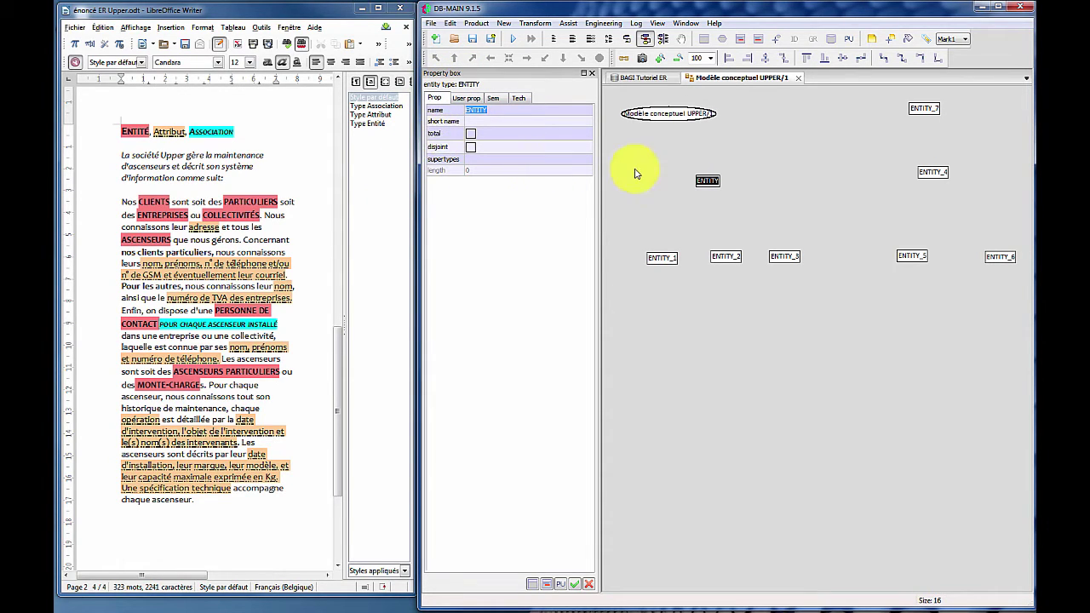
pyautogui.click(706, 181)
pyautogui.click(478, 110)
pyautogui.write('Client')
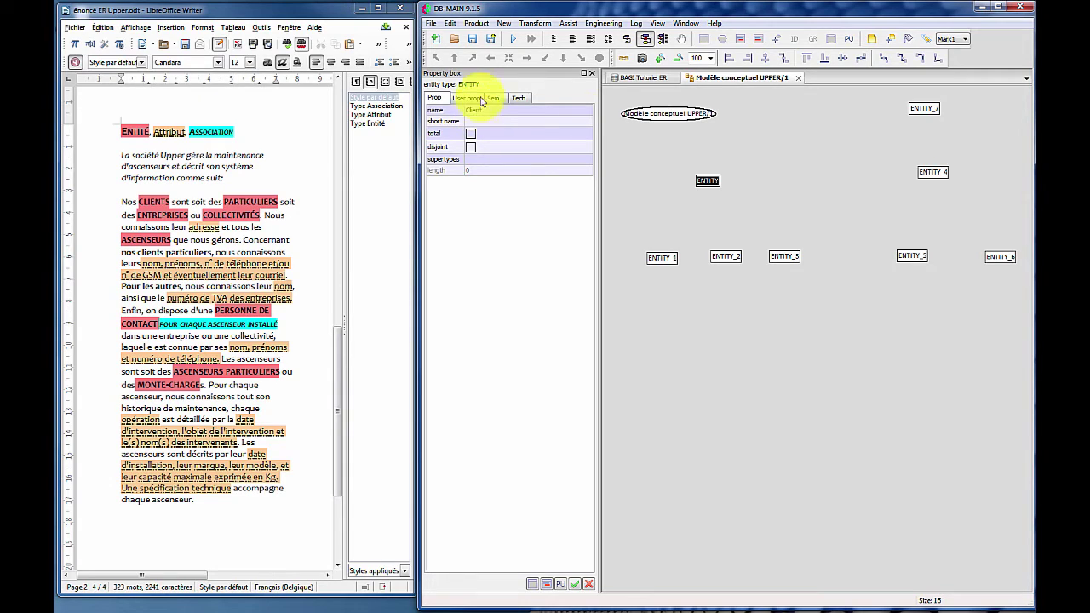
# - Rename the three entity types below Client as Particuliert, Entreprise and Collectivité
pyautogui.click(662, 257)
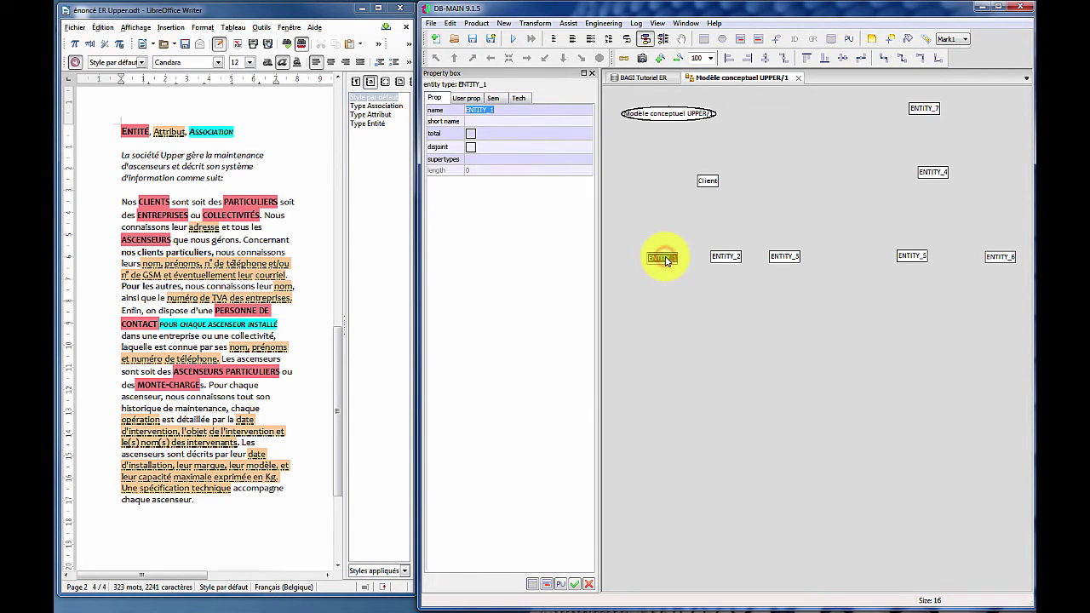
pyautogui.write('Particulier')
pyautogui.click(725, 257)
pyautogui.write('Entreprise')
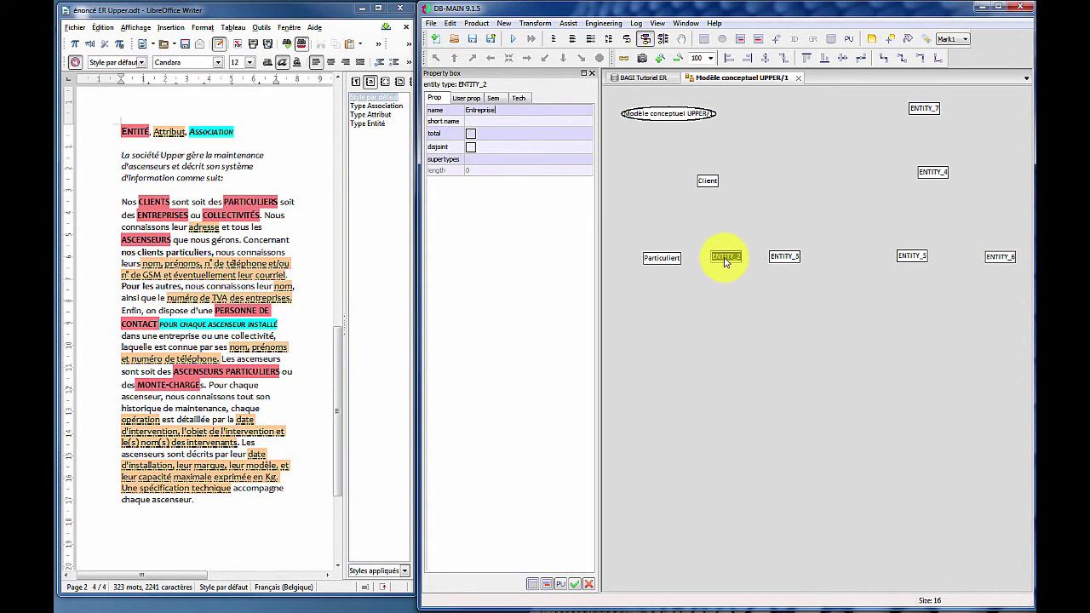
pyautogui.click(791, 258)
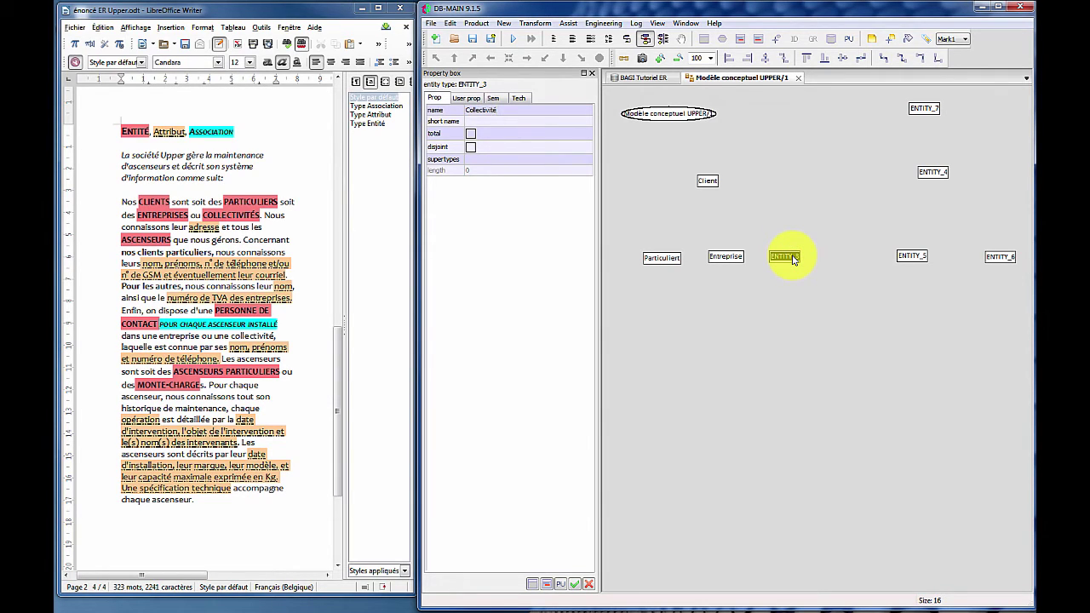
# - Rename the topmost entity type of the second group as Personne de contact and the one beneath it as Ascenseur
pyautogui.click(918, 110)
pyautogui.write('Personne de contact')
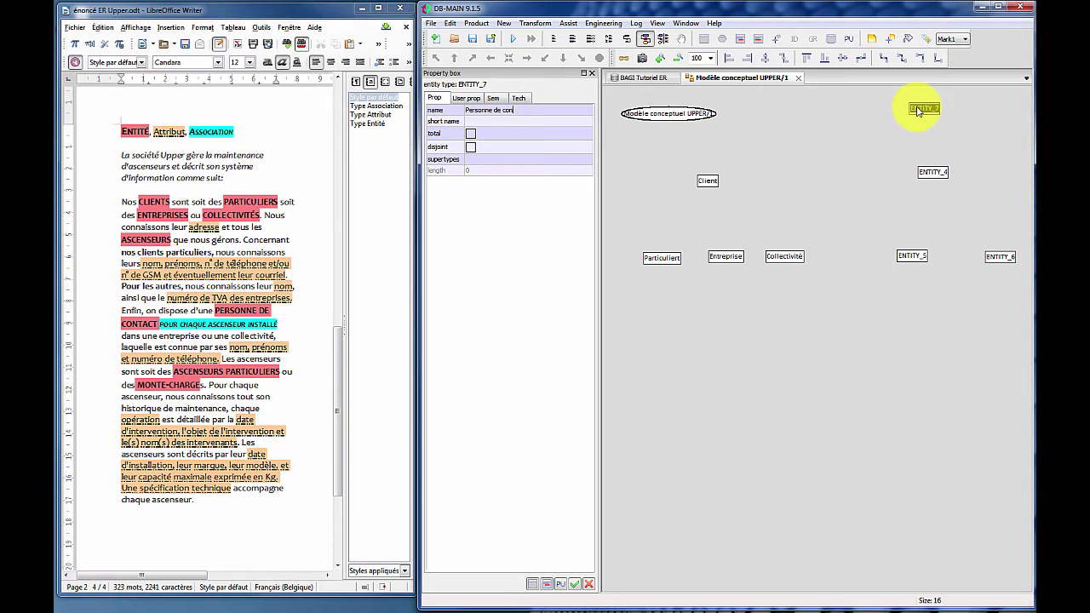
pyautogui.click(942, 173)
pyautogui.write('Ascenseur')
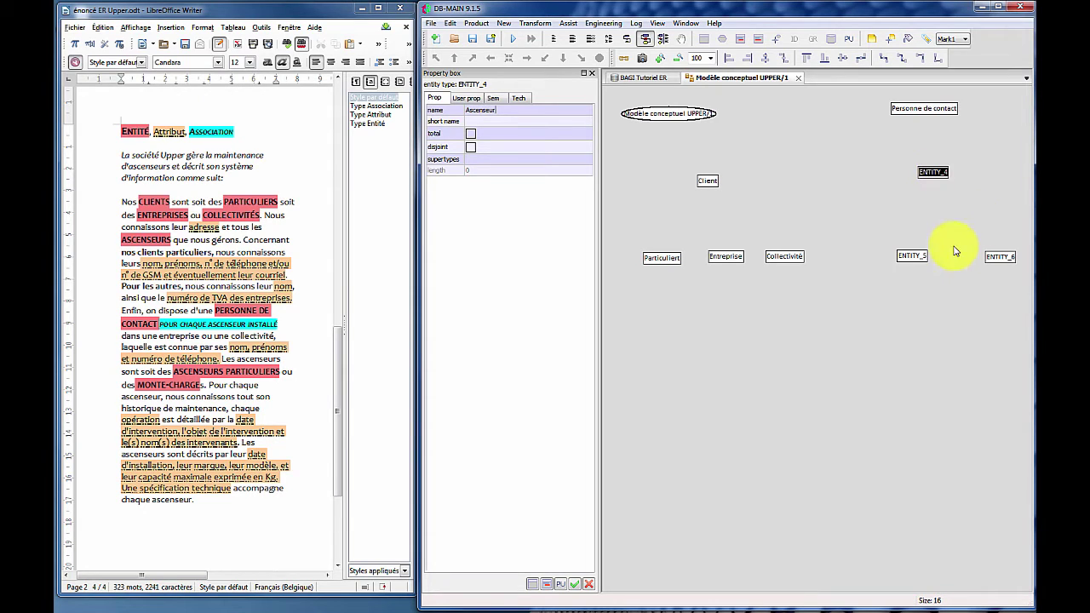
# - Rename the two entity types below Ascenseur as Asc. Particulier and Monte-Charge
pyautogui.click(917, 257)
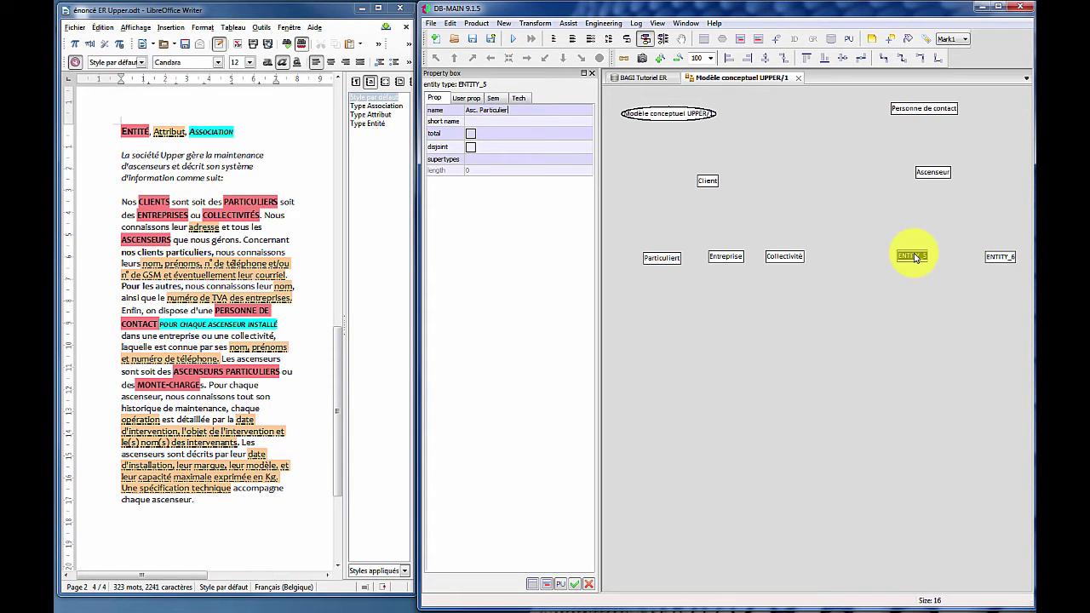
pyautogui.click(1001, 259)
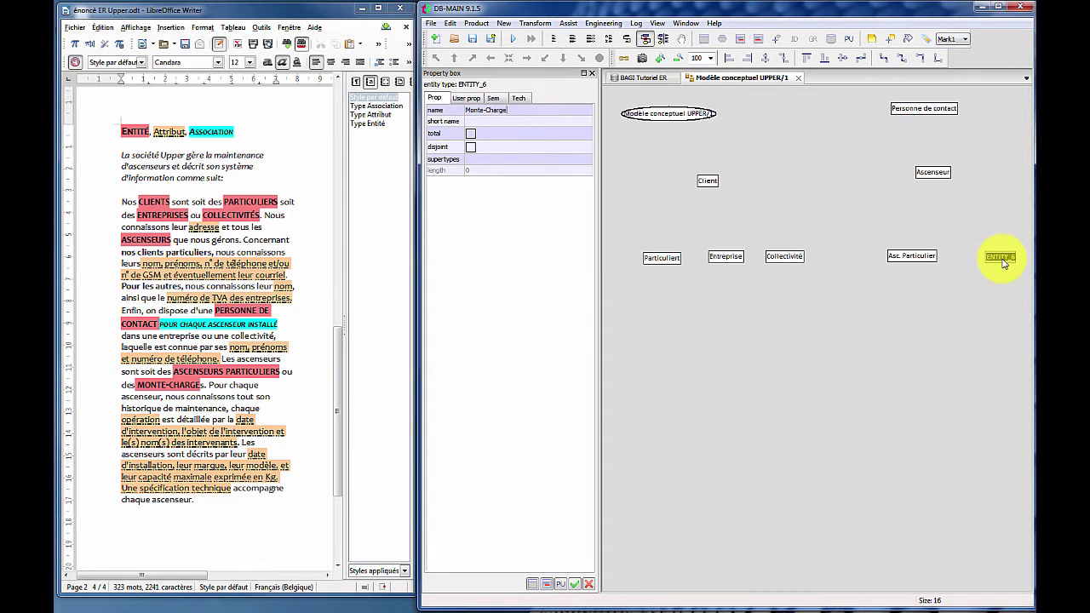
pyautogui.click(976, 320)
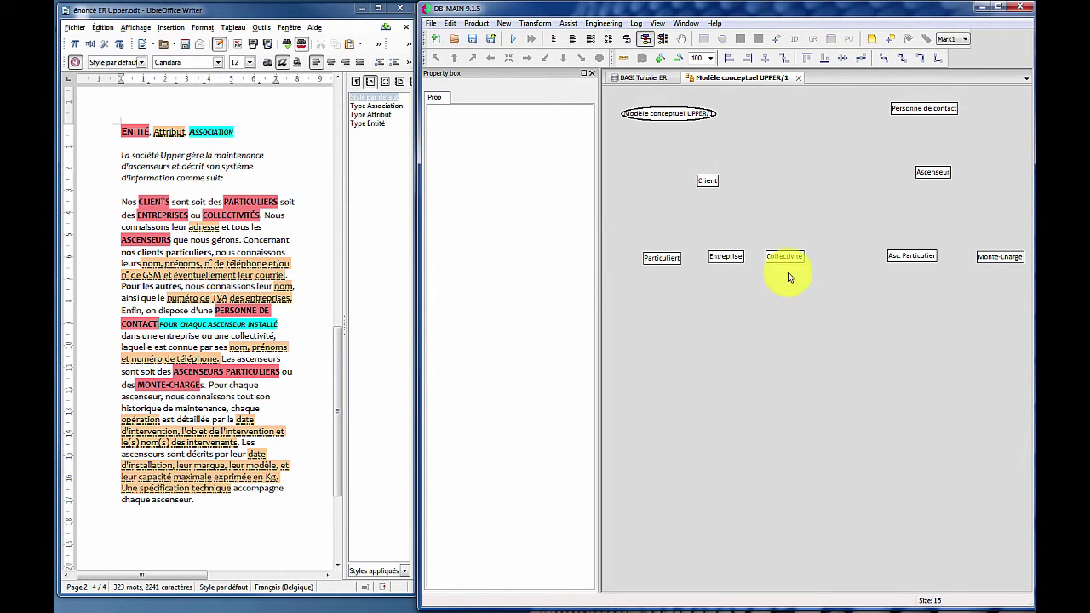
# - Correct the name of the entity type Particuliert to Particulier and set Client as its supertype
pyautogui.click(657, 263)
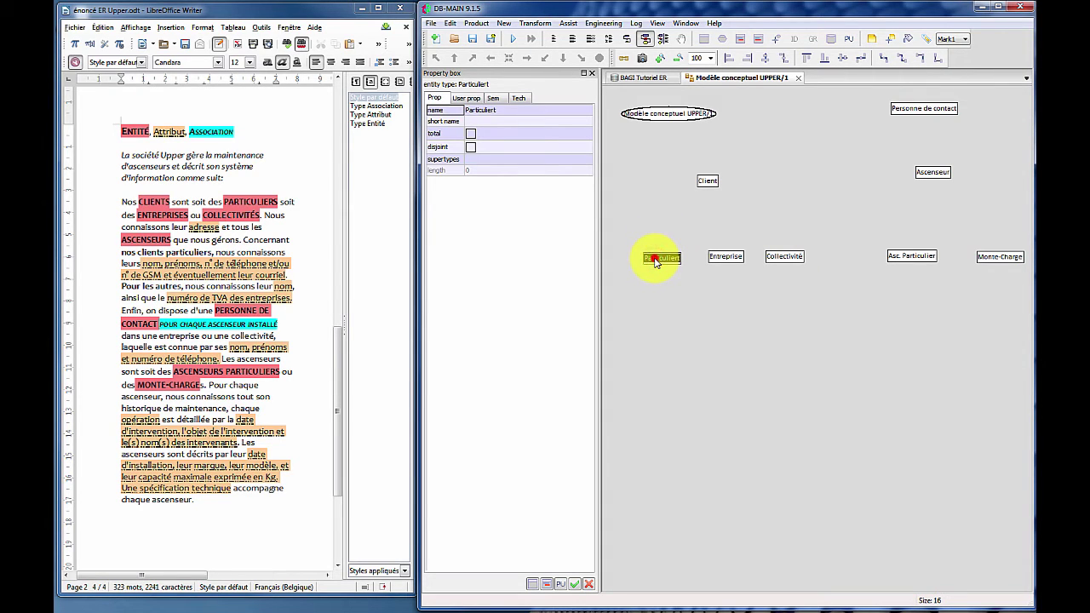
pyautogui.click(551, 114)
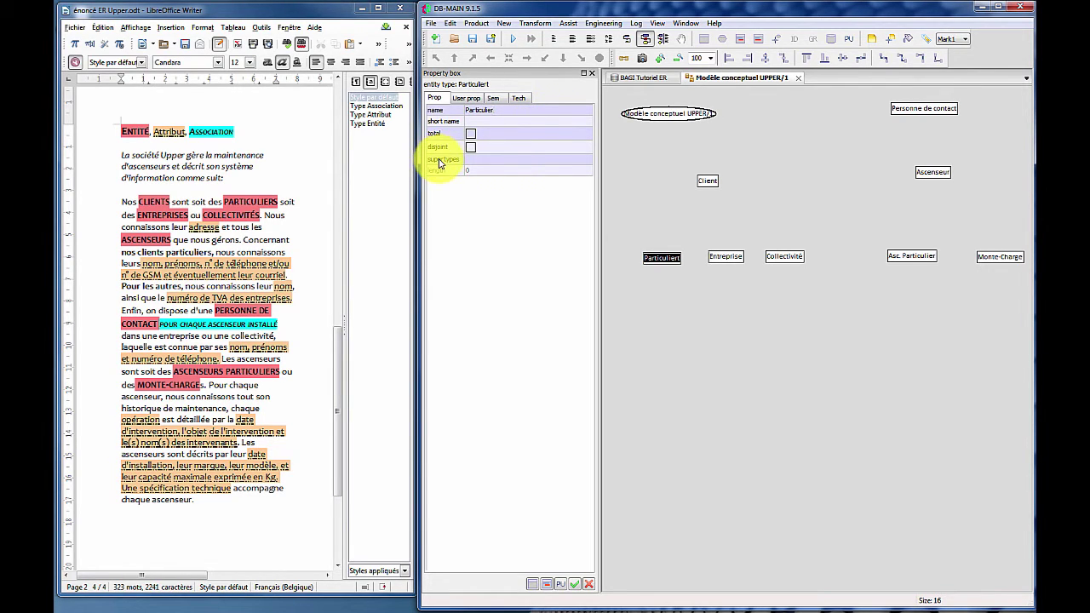
pyautogui.click(506, 160)
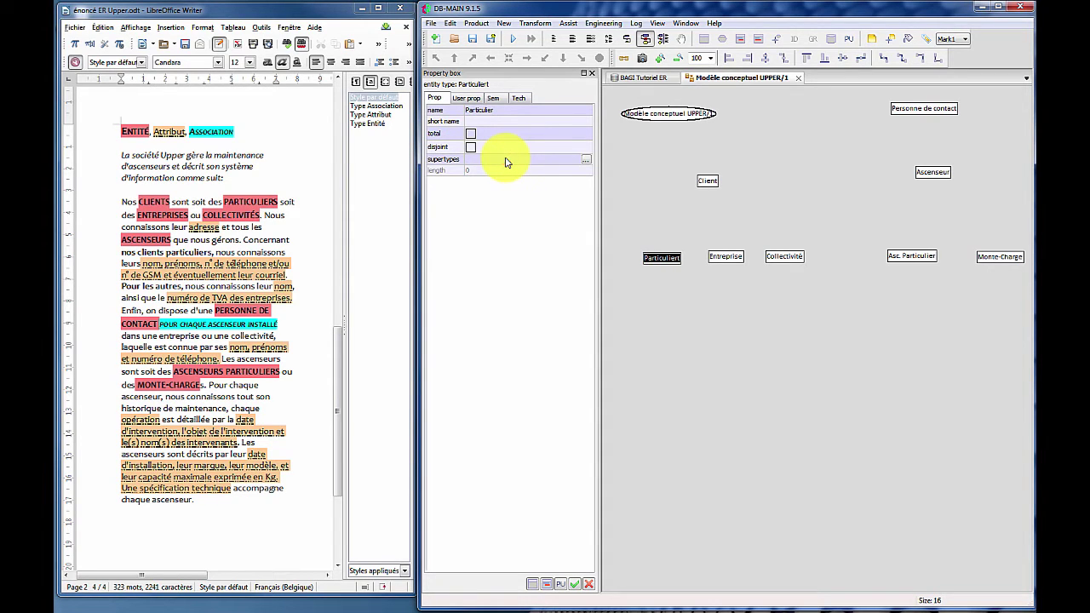
pyautogui.click(585, 160)
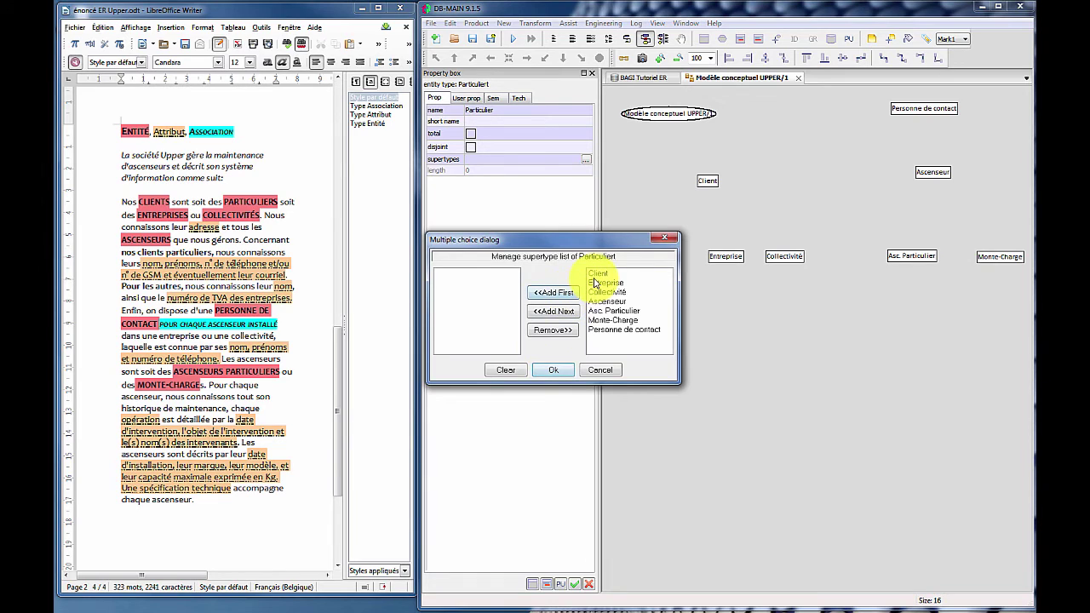
pyautogui.click(597, 273)
pyautogui.click(558, 293)
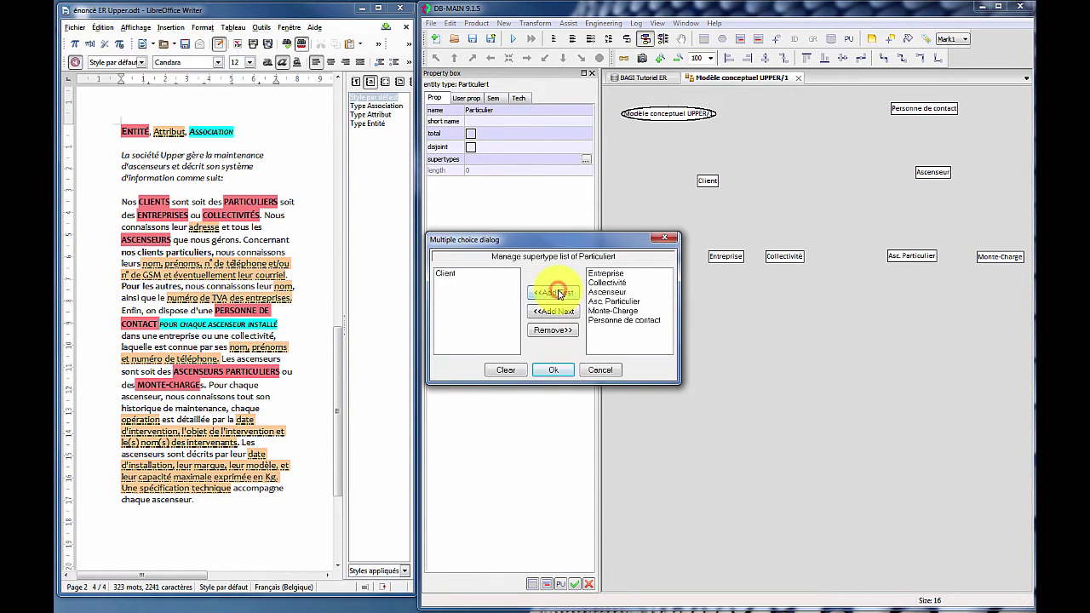
pyautogui.click(553, 370)
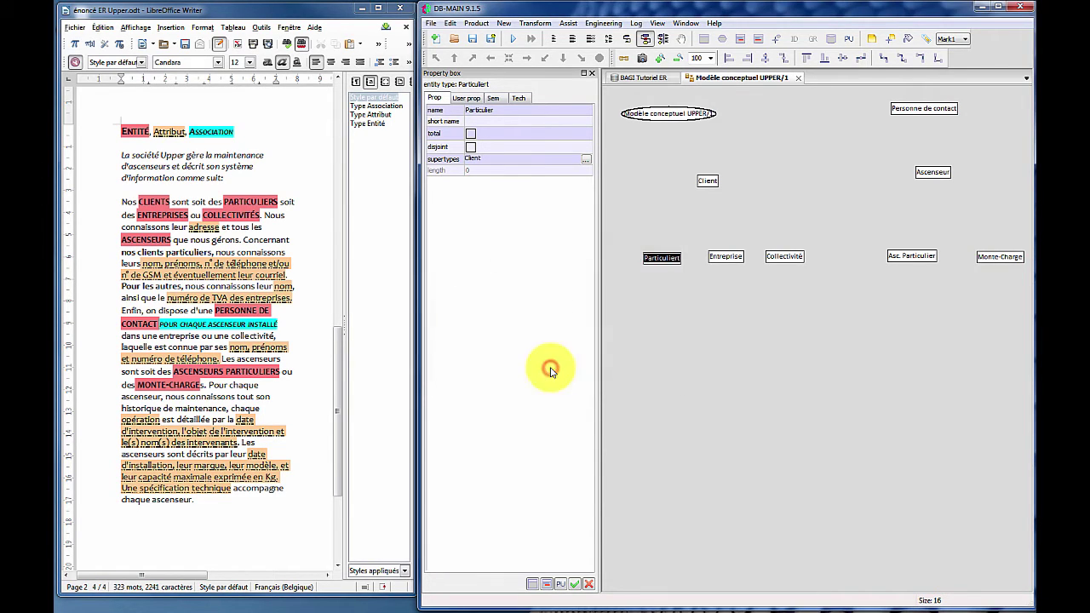
pyautogui.click(655, 342)
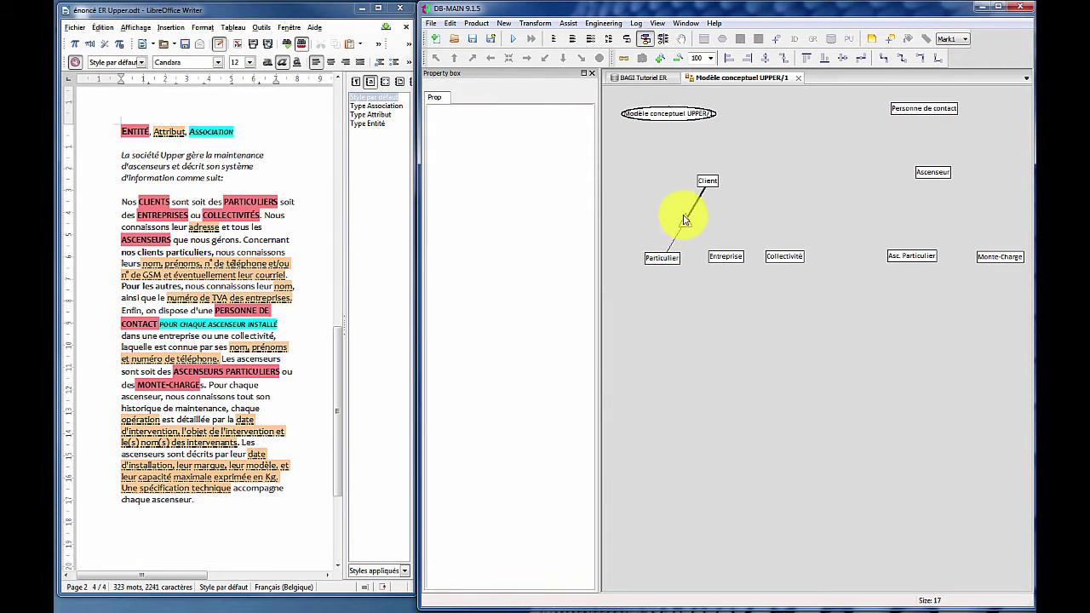
# - Move the inheritance triangle up just beneath Client and set Client as the supertype of Entreprise
pyautogui.moveTo(687, 225); pyautogui.dragTo(704, 194)
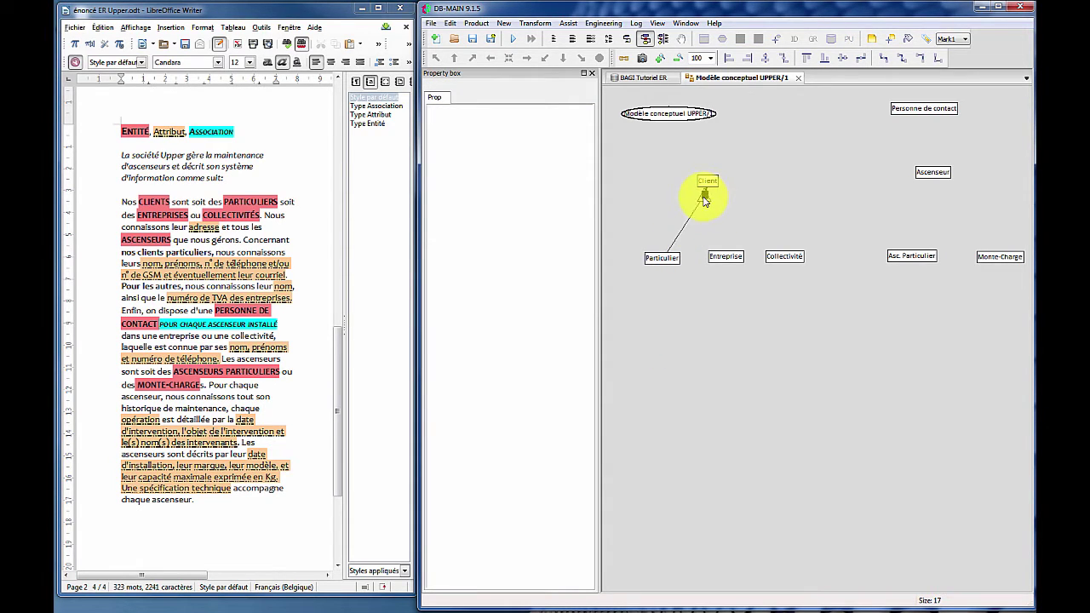
pyautogui.click(719, 257)
pyautogui.click(524, 161)
pyautogui.click(586, 160)
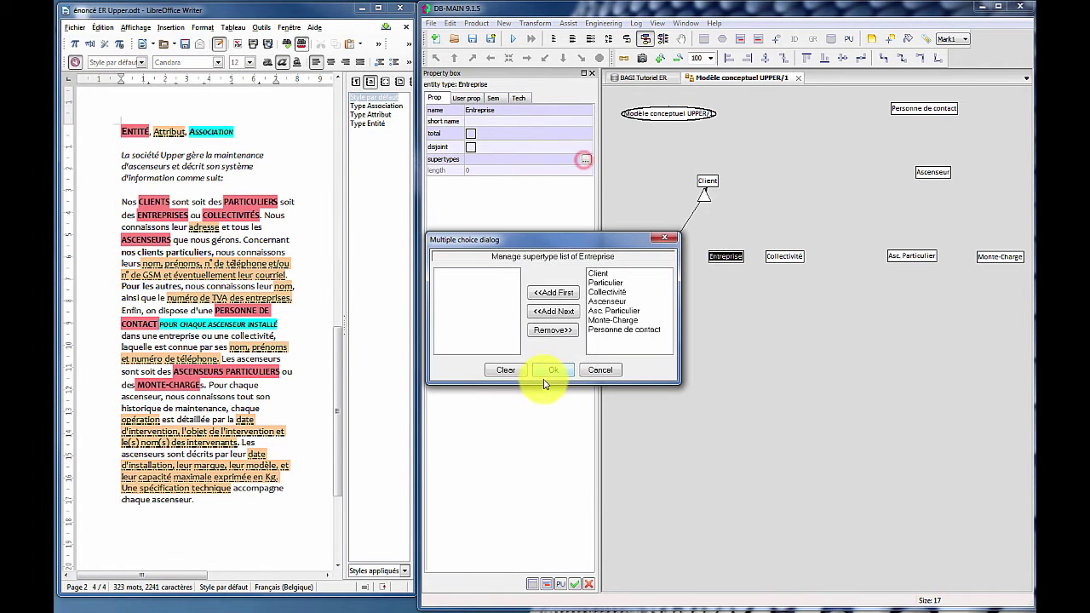
pyautogui.click(599, 273)
pyautogui.click(553, 292)
pyautogui.click(556, 371)
# - Set Client as the supertype of the entity type Collectivité
pyautogui.click(785, 256)
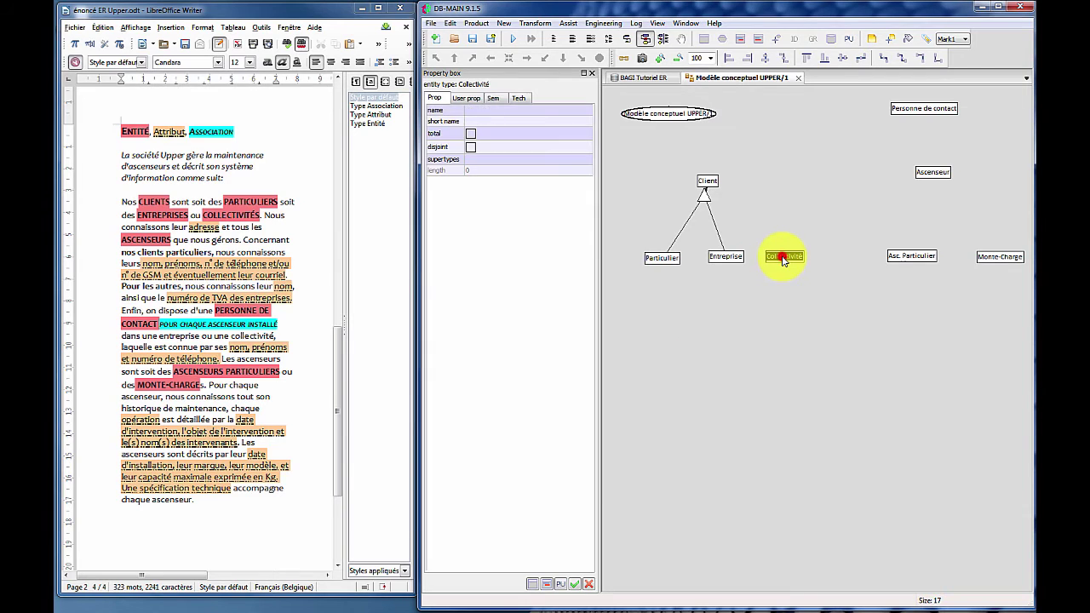
pyautogui.click(494, 159)
pyautogui.click(585, 160)
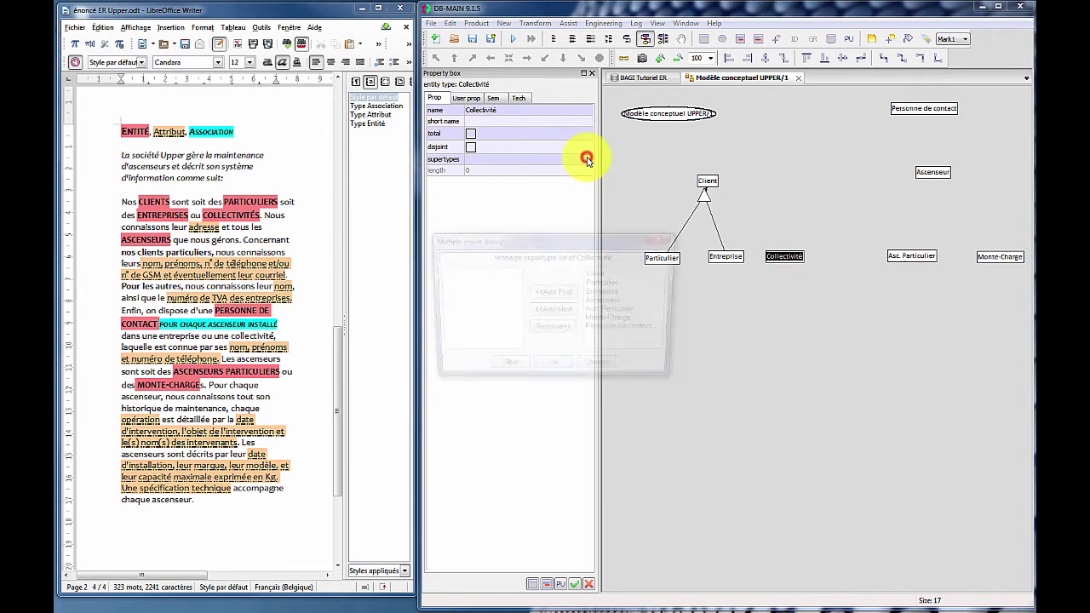
pyautogui.click(599, 273)
pyautogui.click(563, 291)
pyautogui.click(552, 368)
pyautogui.click(700, 370)
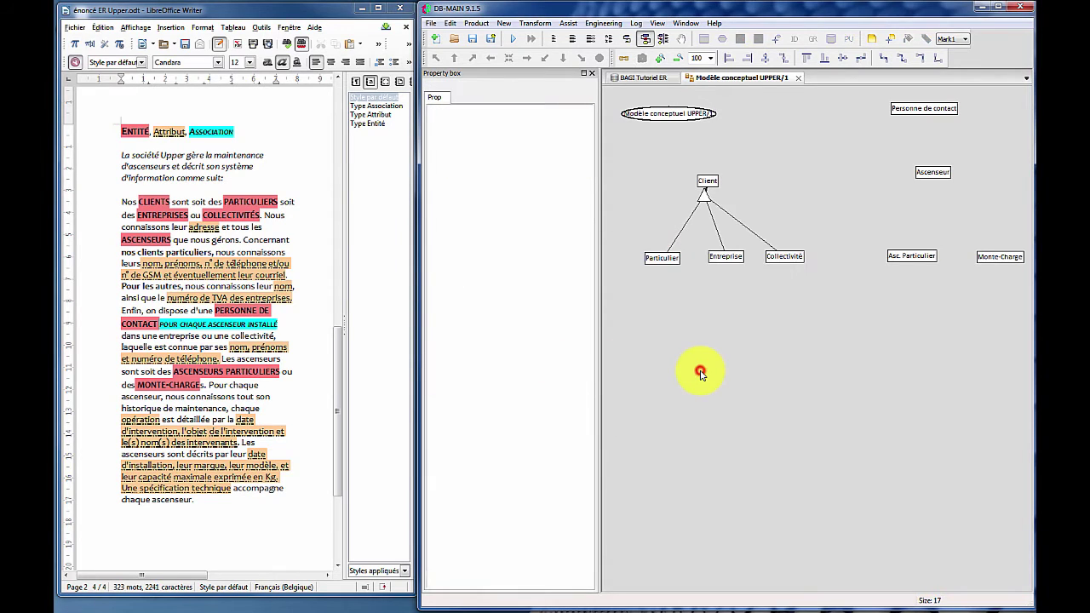
# - Centre the inheritance triangle under Client and make Client's specialization total and disjoint
pyautogui.click(704, 198)
pyautogui.click(706, 199)
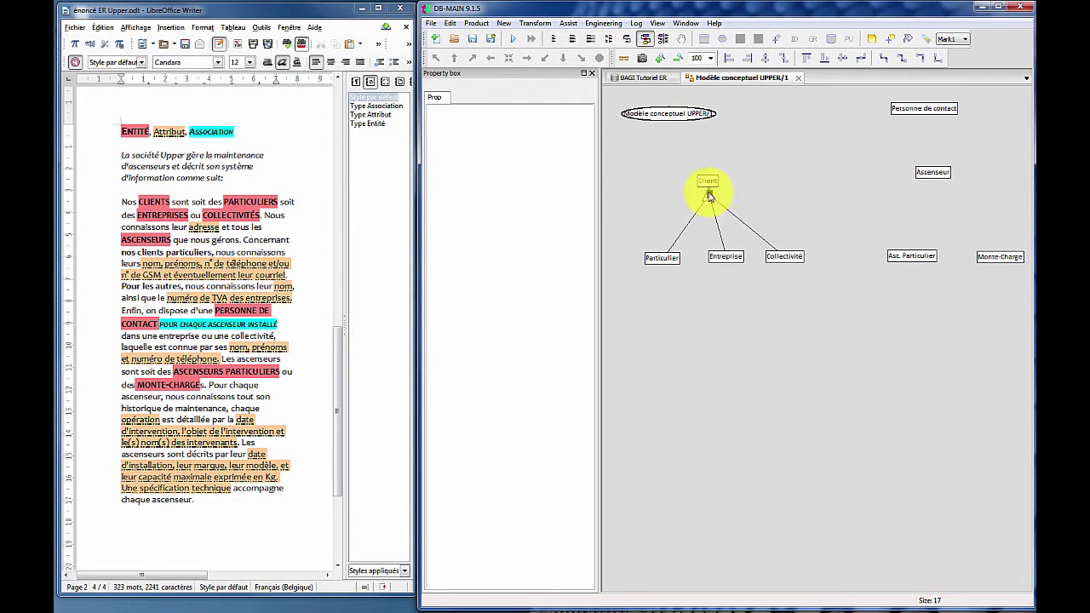
pyautogui.click(708, 184)
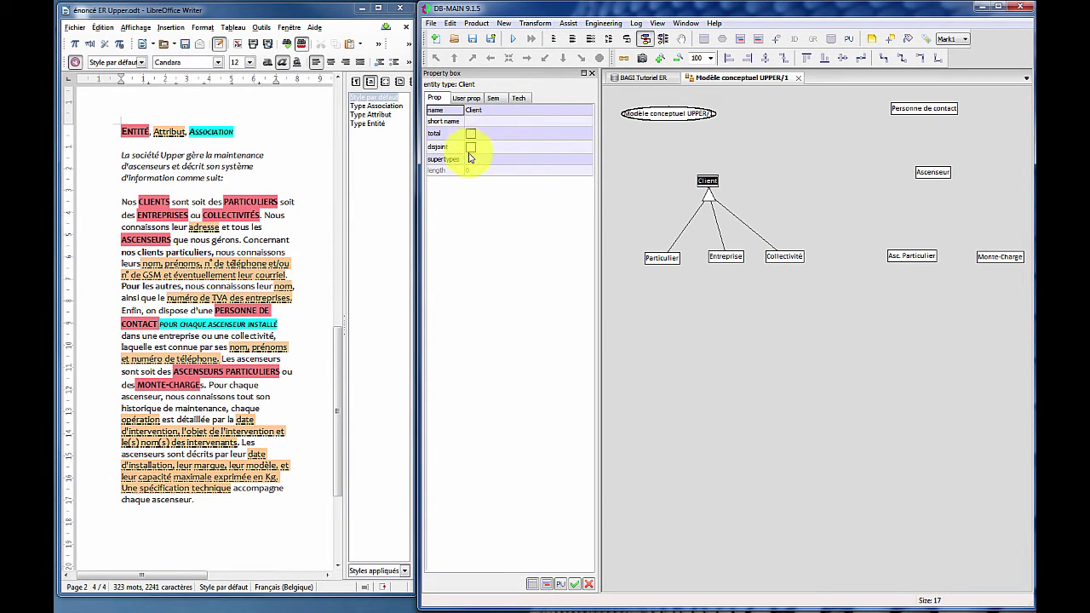
pyautogui.click(470, 136)
pyautogui.click(470, 136)
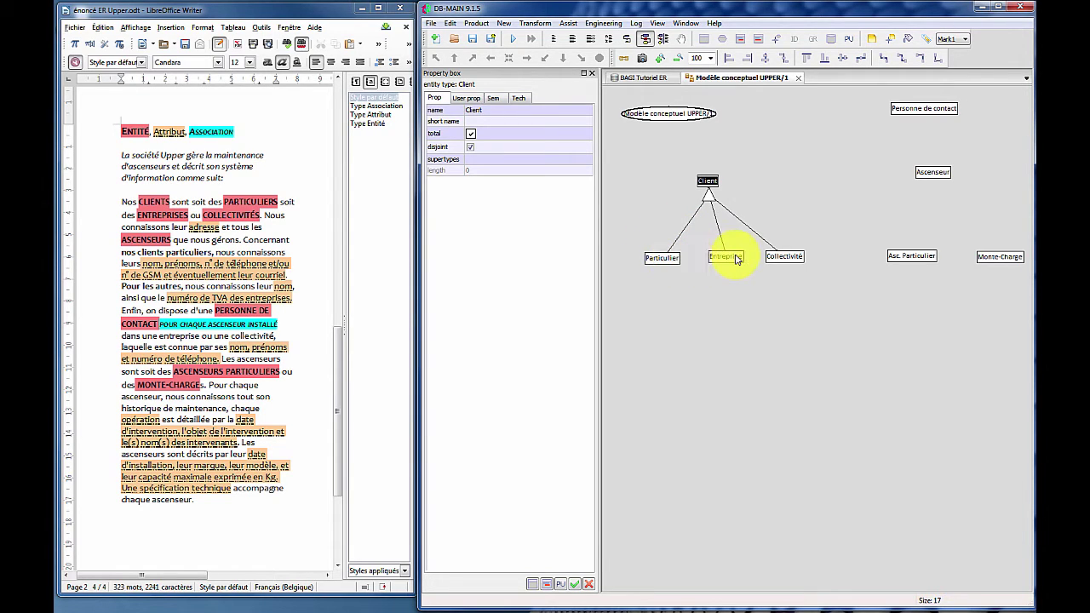
pyautogui.click(734, 308)
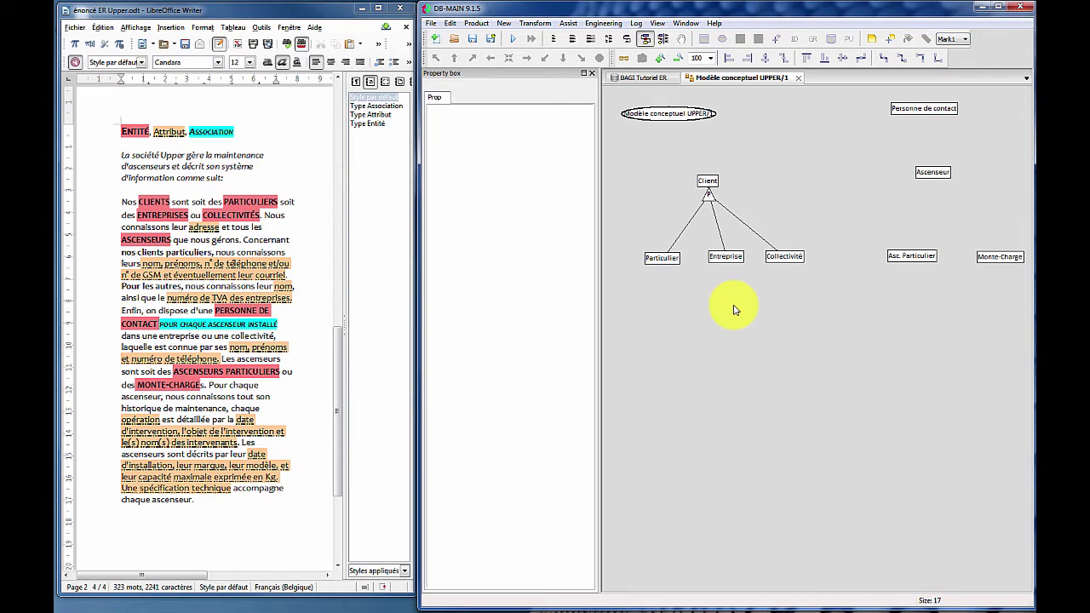
# - Set Ascenseur as the supertype of the entity type Asc. Particulier
pyautogui.click(909, 258)
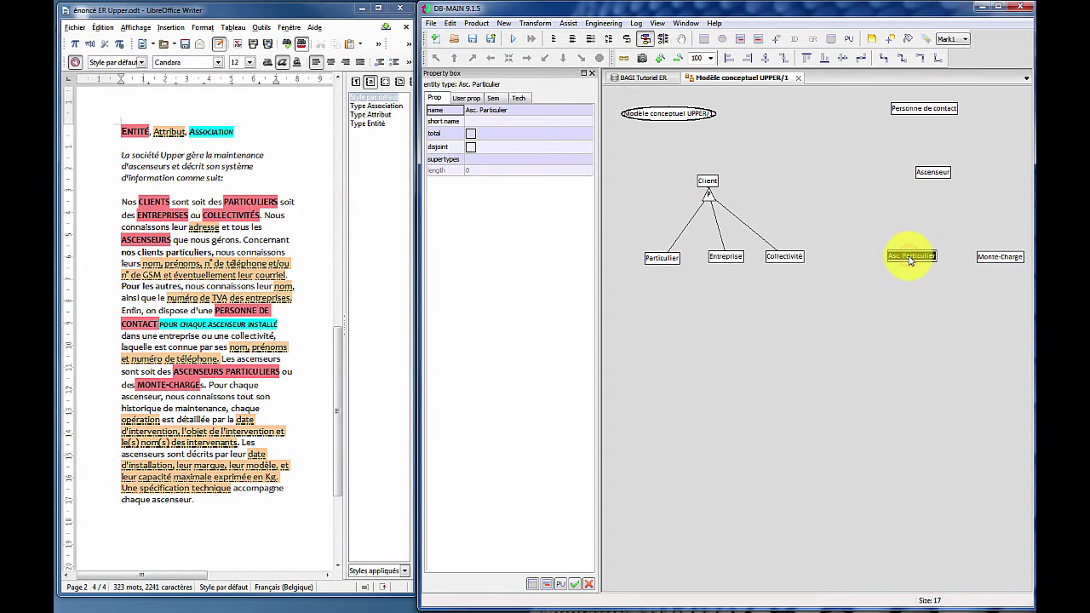
pyautogui.doubleClick(583, 161)
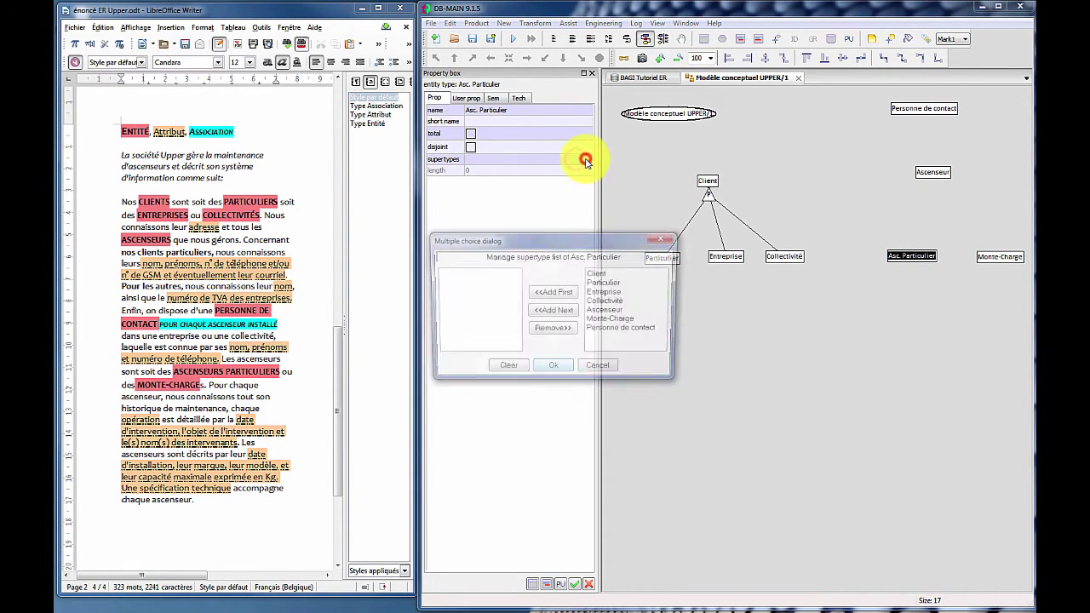
pyautogui.click(595, 313)
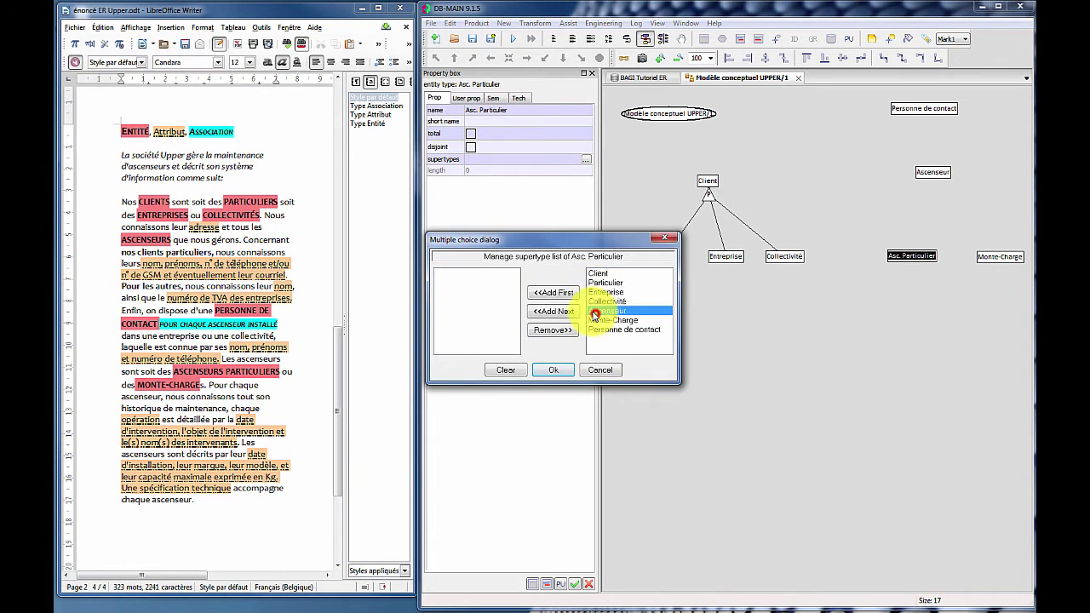
pyautogui.click(554, 292)
pyautogui.click(554, 370)
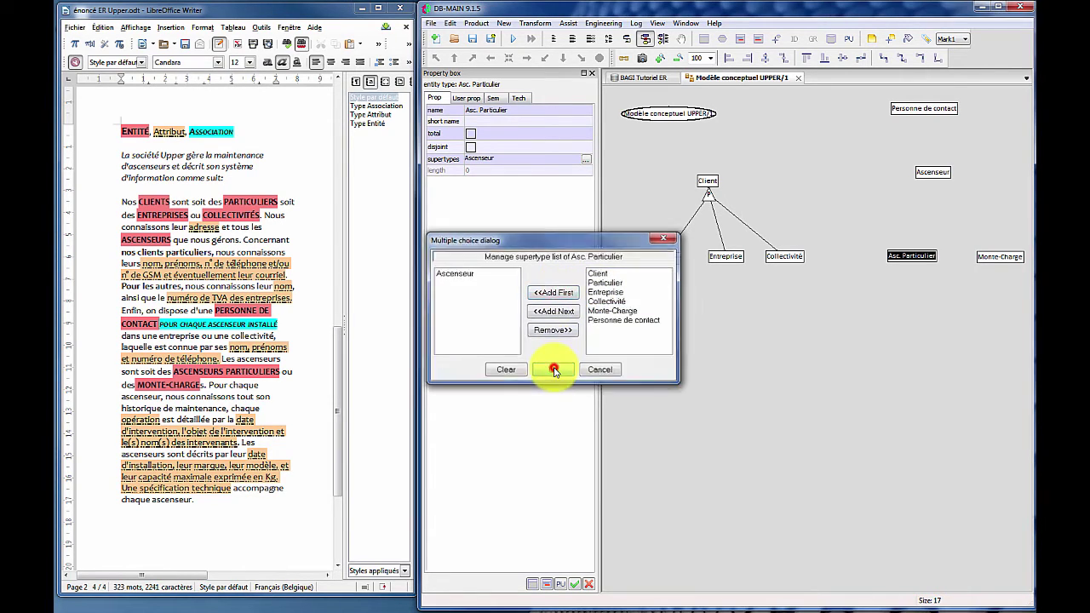
# - Set Ascenseur as the supertype of the entity type Monte-Charge
pyautogui.click(1000, 256)
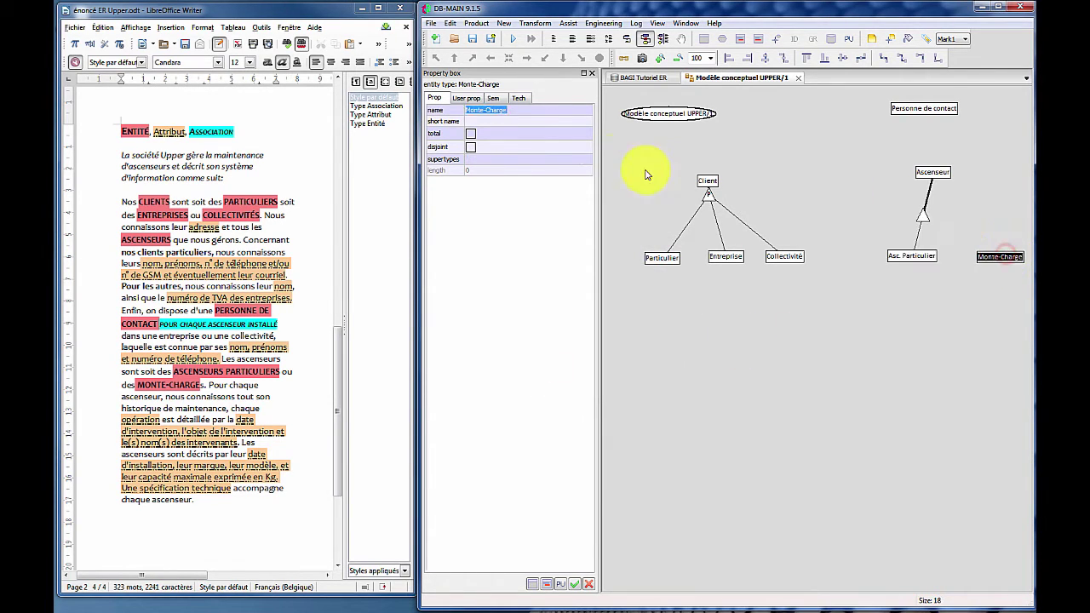
pyautogui.click(564, 159)
pyautogui.click(586, 159)
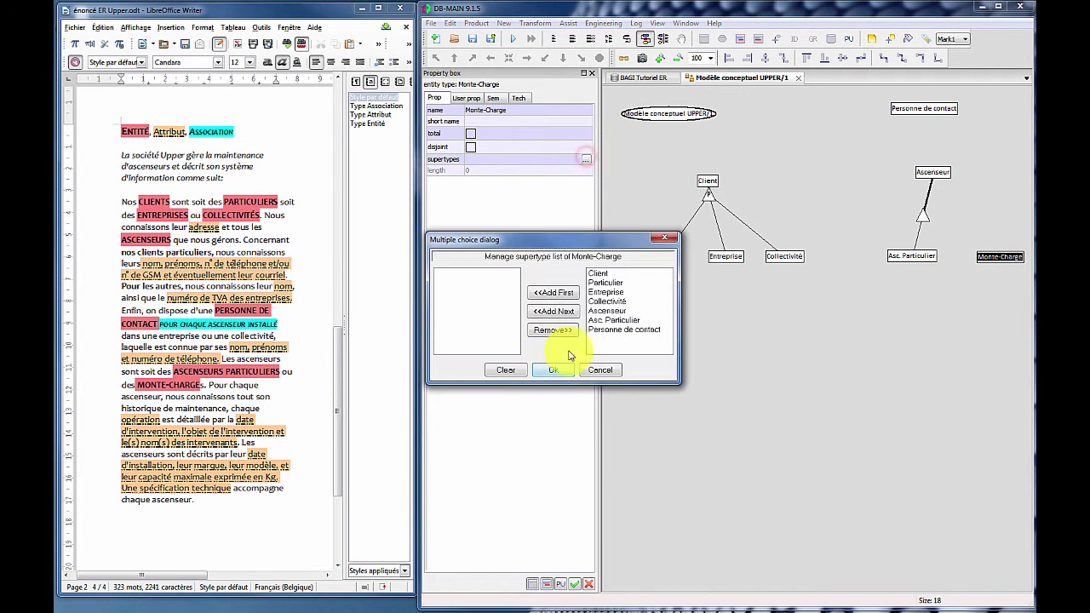
pyautogui.click(607, 310)
pyautogui.click(554, 292)
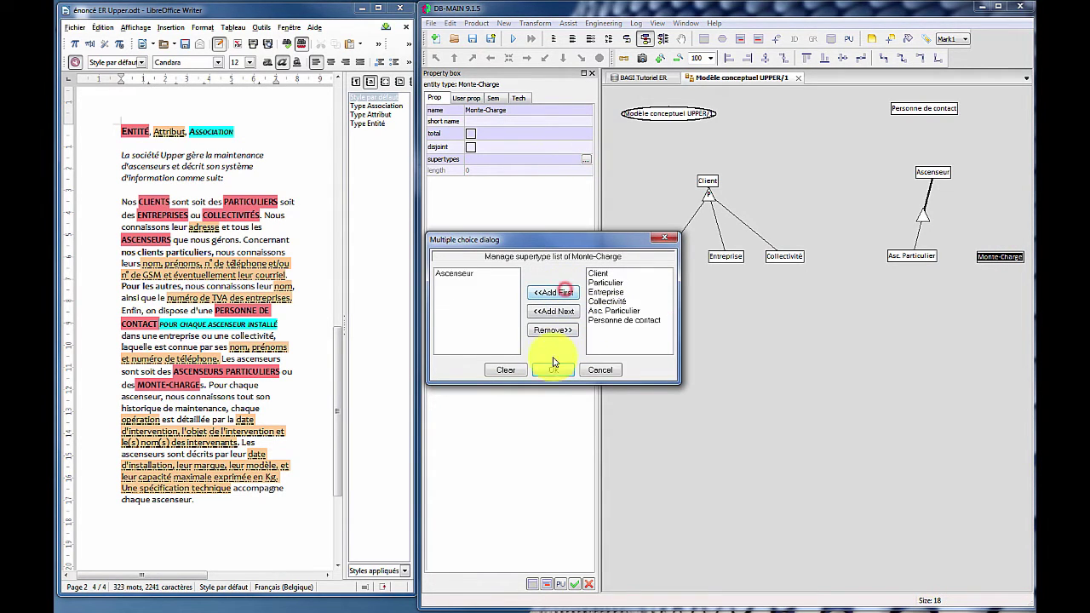
pyautogui.click(553, 370)
pyautogui.click(806, 382)
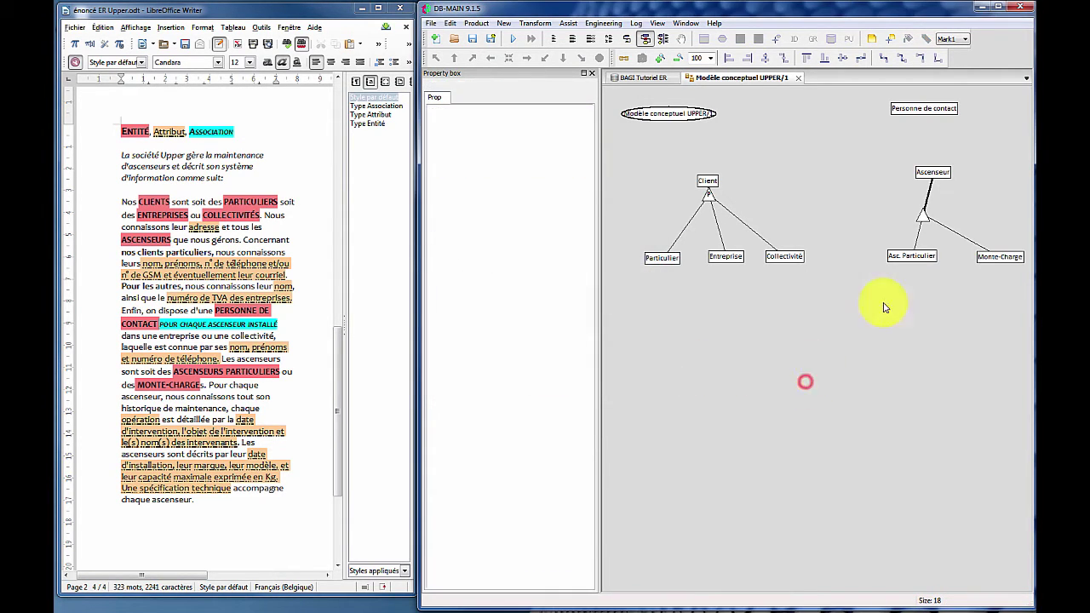
# - Move the inheritance triangle up just beneath Ascenseur and make Ascenseur's specialization total and disjoint
pyautogui.click(923, 218)
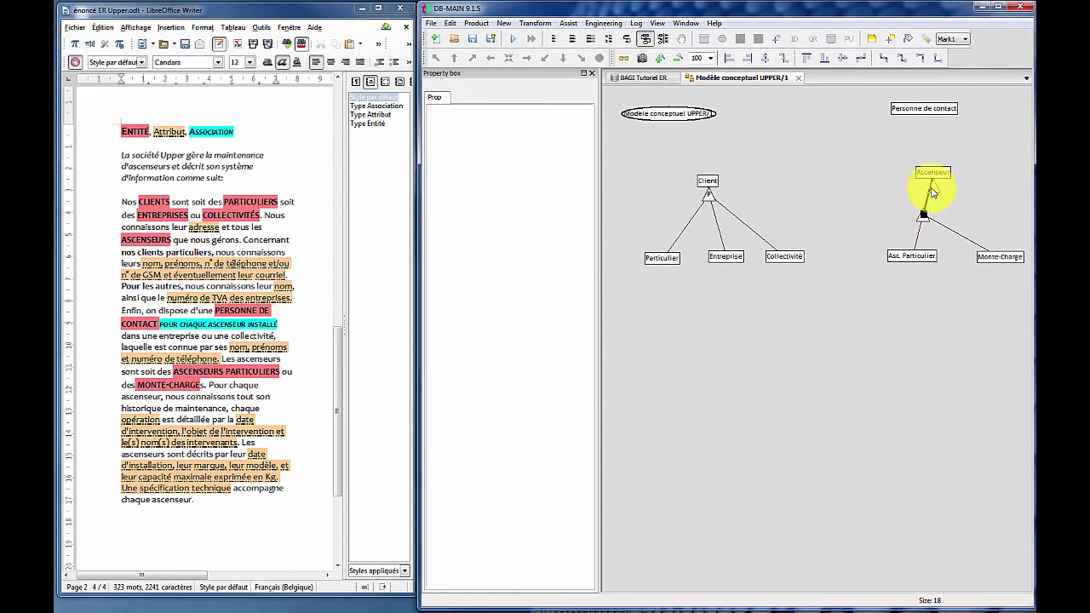
pyautogui.moveTo(935, 192); pyautogui.dragTo(935, 191)
pyautogui.click(933, 173)
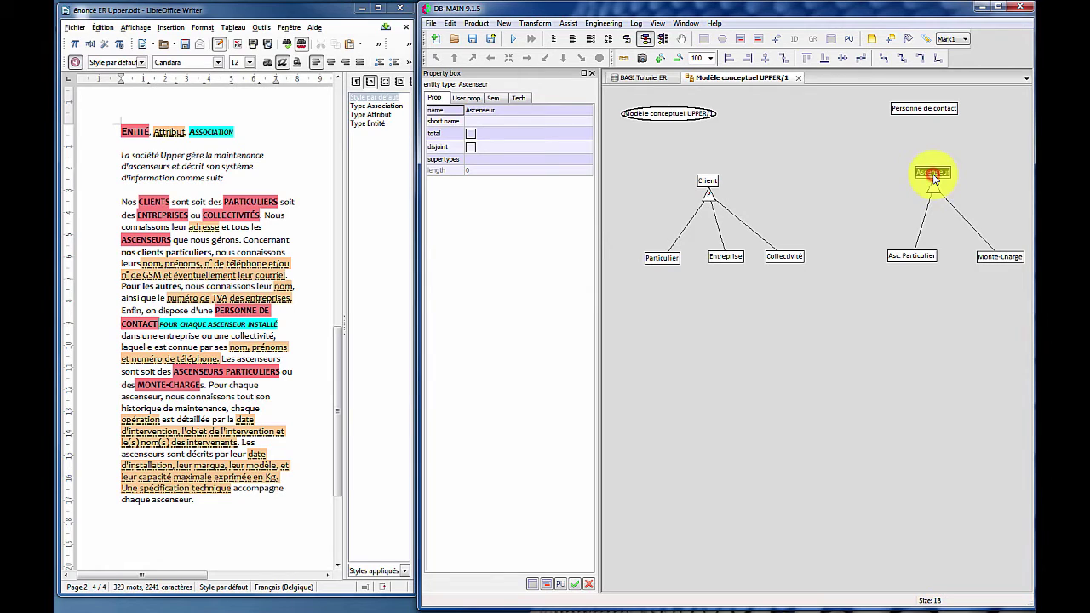
pyautogui.click(470, 134)
pyautogui.click(472, 148)
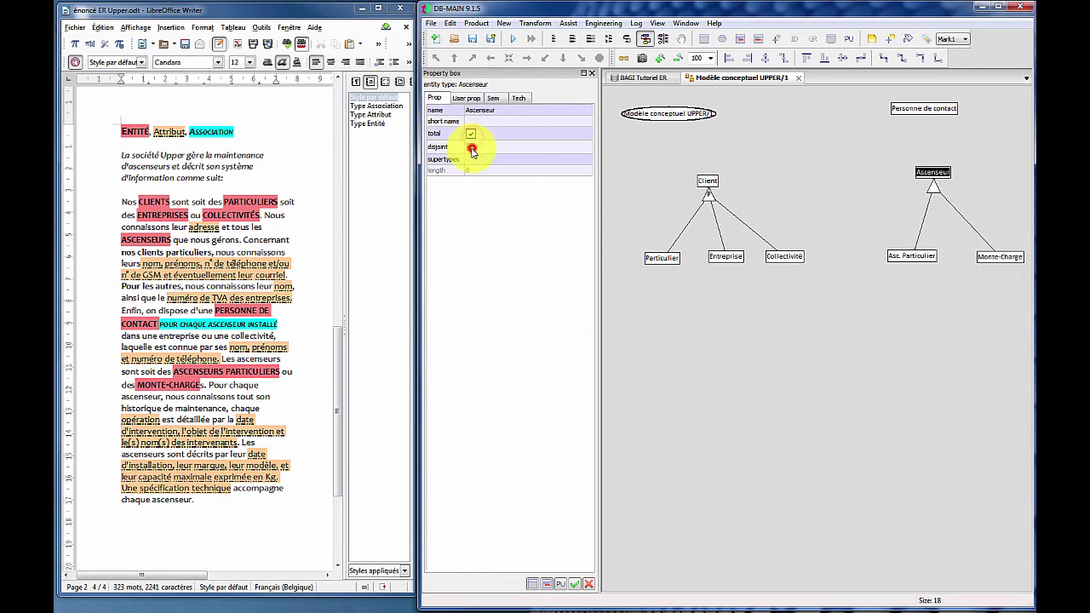
pyautogui.click(757, 377)
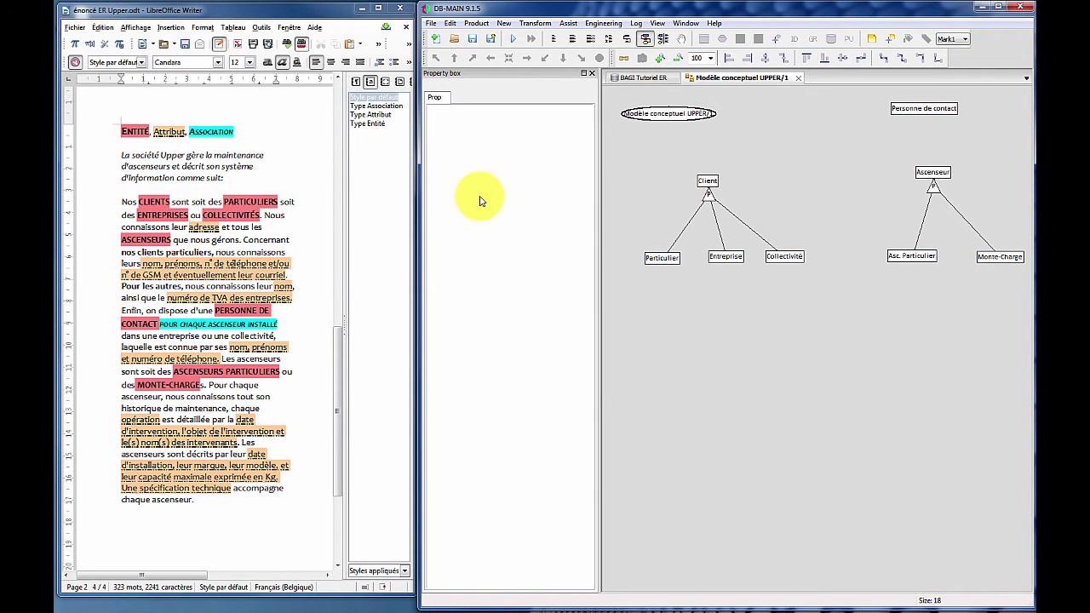
pyautogui.click(708, 185)
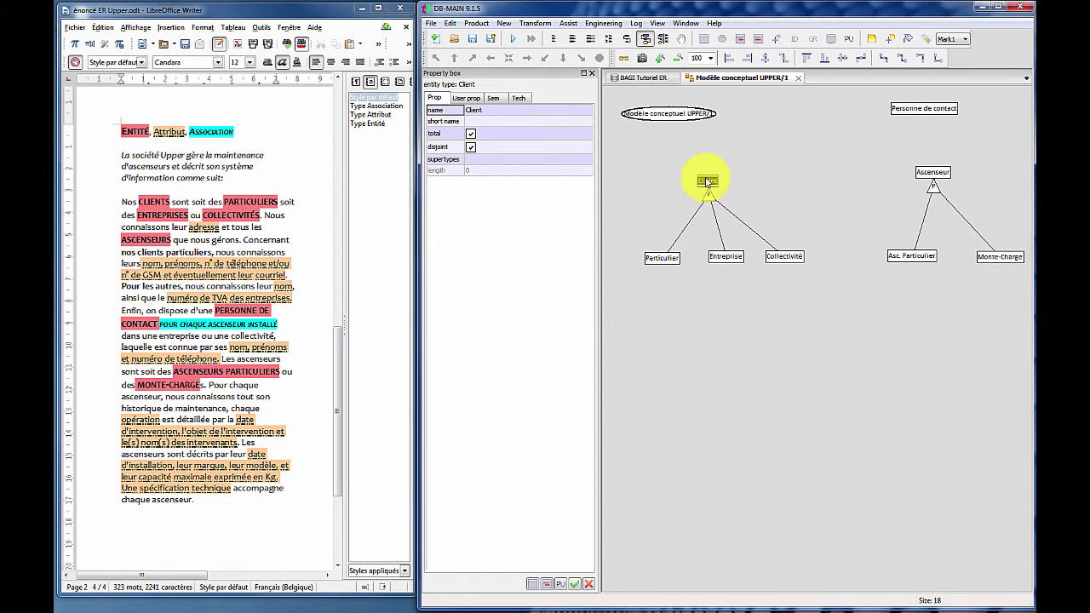
pyautogui.click(723, 136)
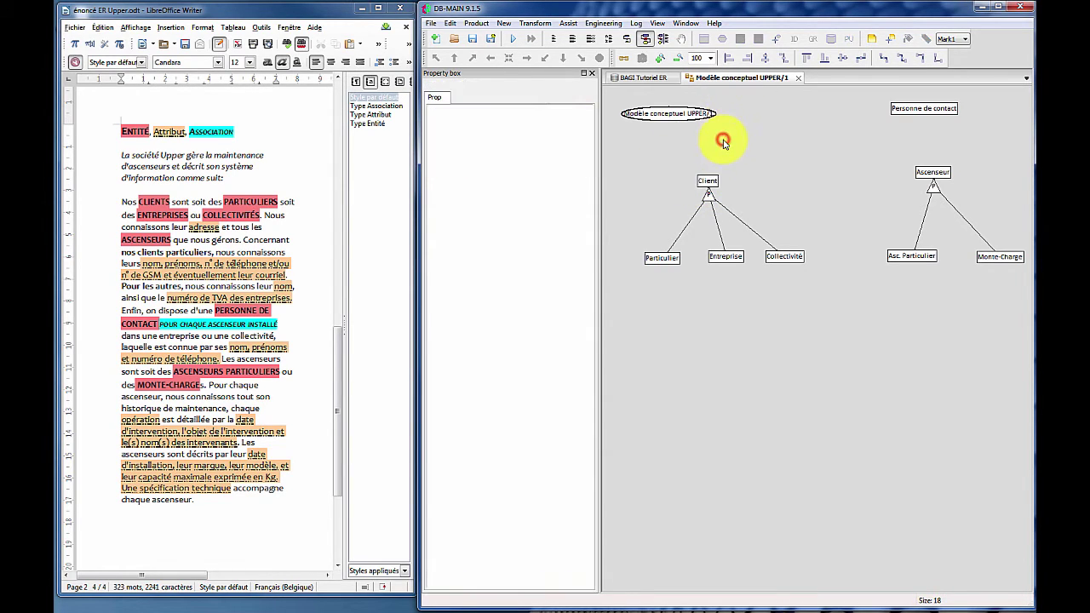
pyautogui.click(708, 181)
pyautogui.click(718, 151)
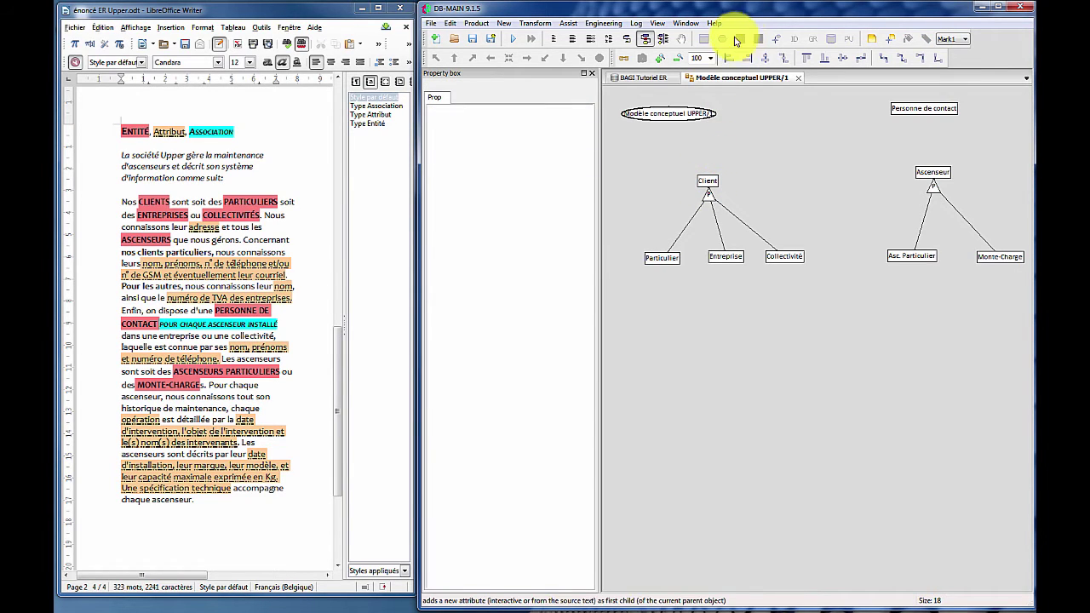
# - Add an attribute named adresse with the short name adr to the entity type Client
pyautogui.click(709, 181)
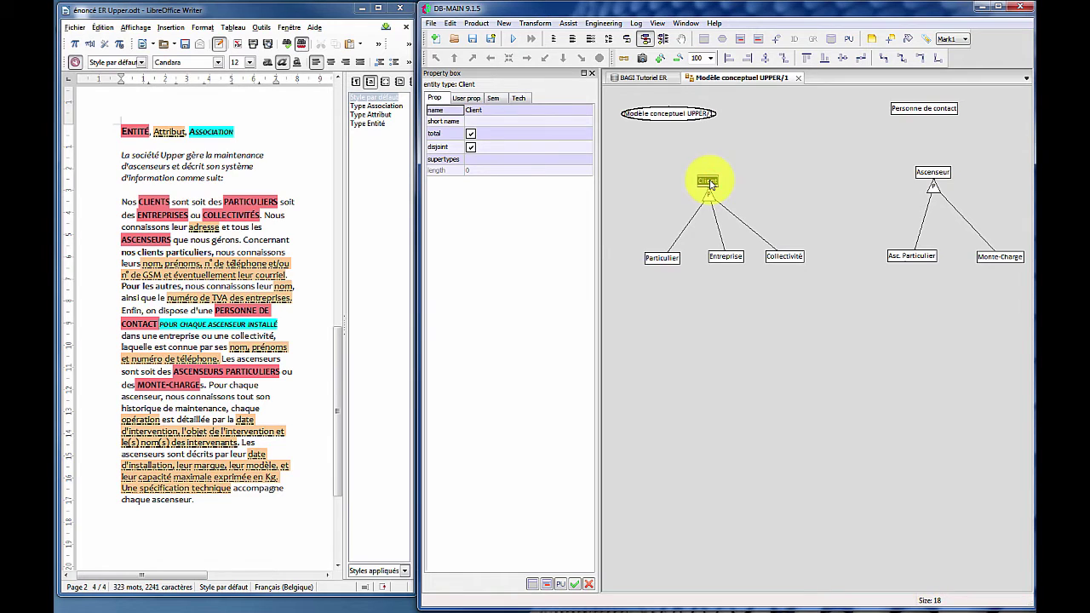
pyautogui.click(749, 45)
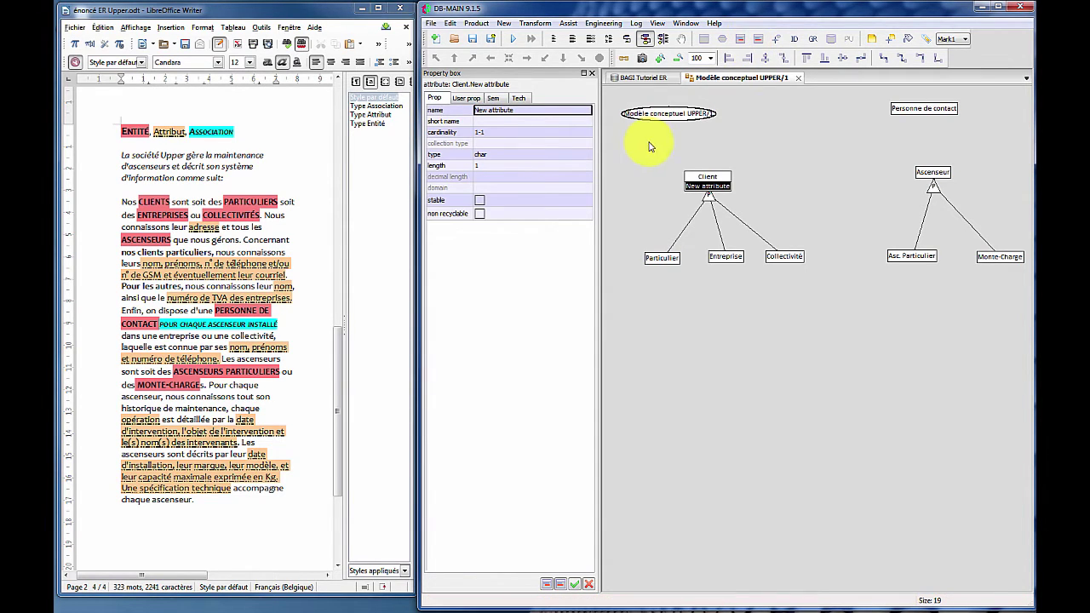
pyautogui.click(552, 112)
pyautogui.write('adresse')
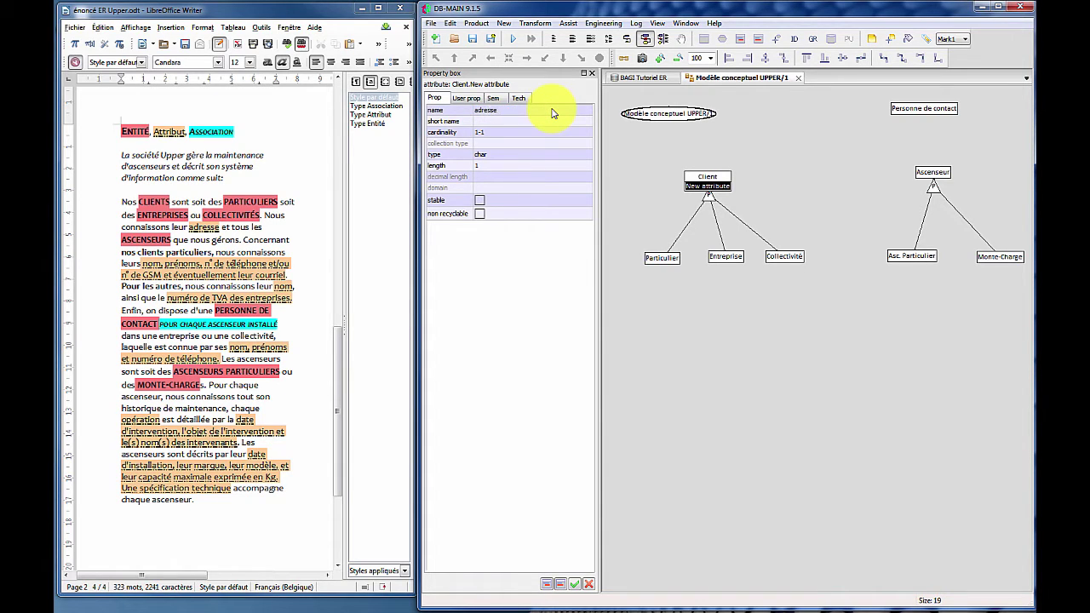
pyautogui.click(481, 125)
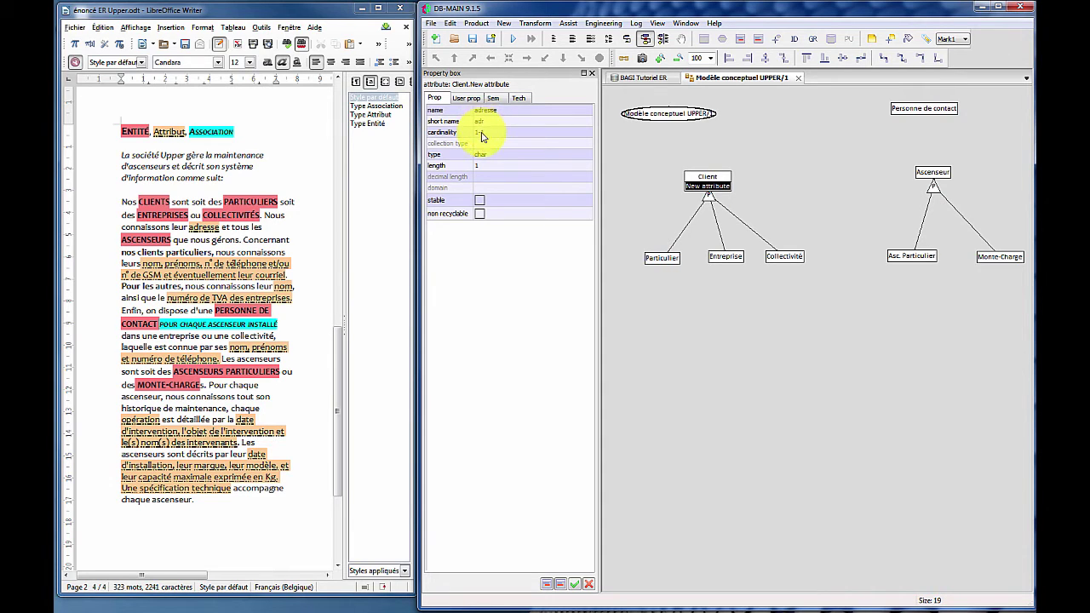
# - Try the cardinality 12-99 on the adresse attribute and set it back to 1-1
pyautogui.click(482, 135)
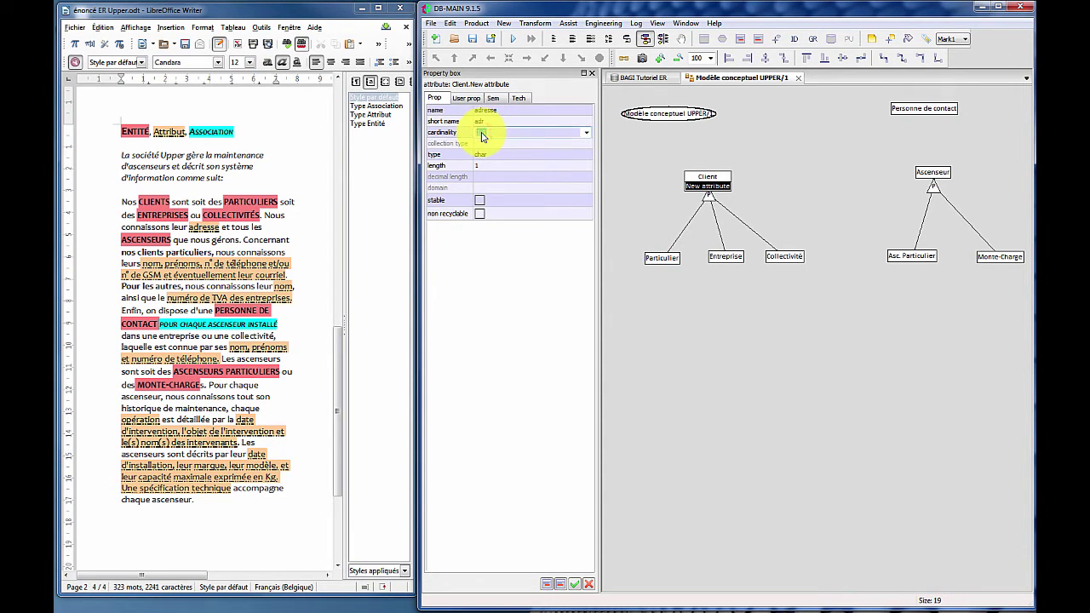
pyautogui.click(586, 134)
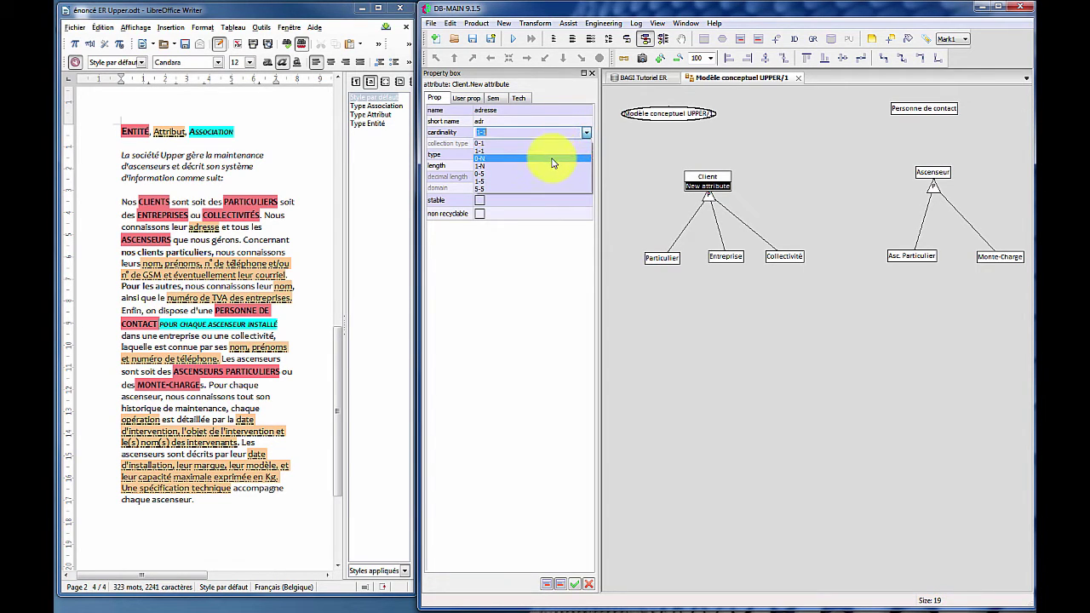
pyautogui.click(549, 132)
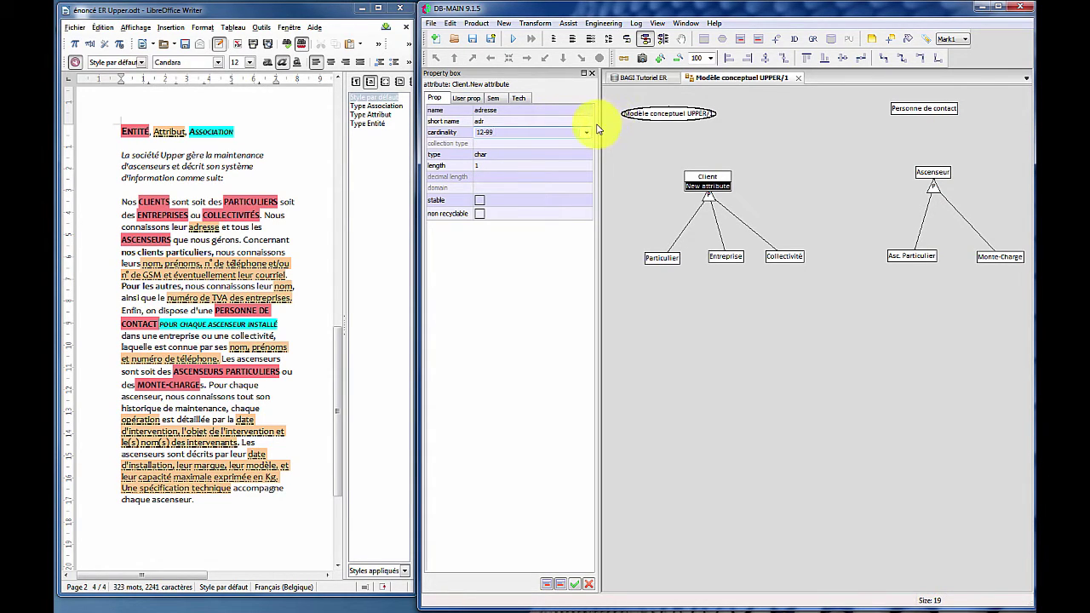
pyautogui.click(587, 133)
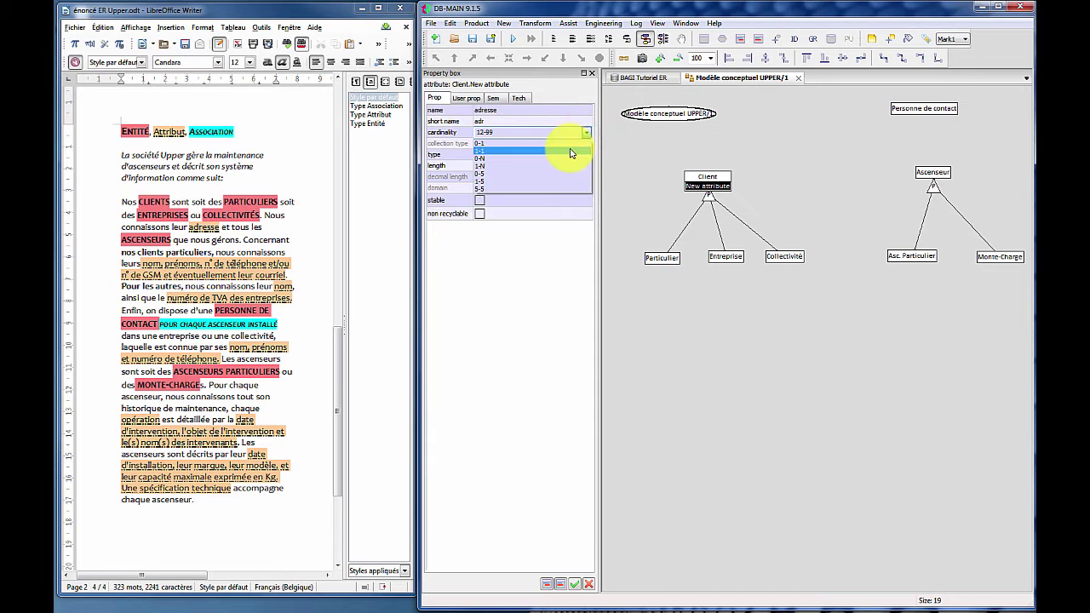
pyautogui.click(569, 152)
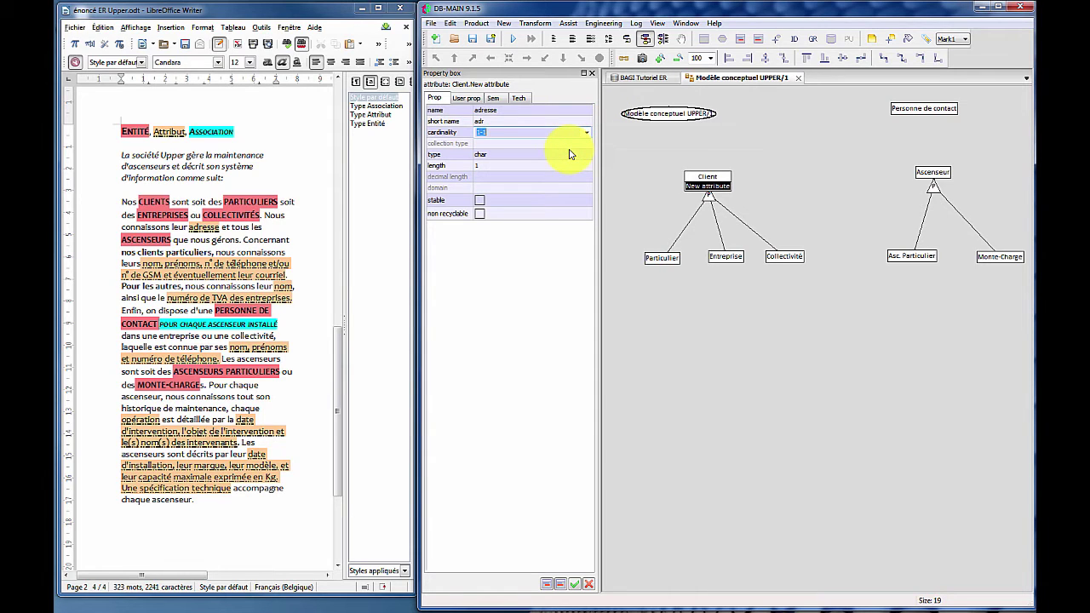
# - Set the adresse attribute's type to varchar and its length to 120, and apply the properties
pyautogui.click(570, 154)
pyautogui.click(578, 154)
pyautogui.click(584, 155)
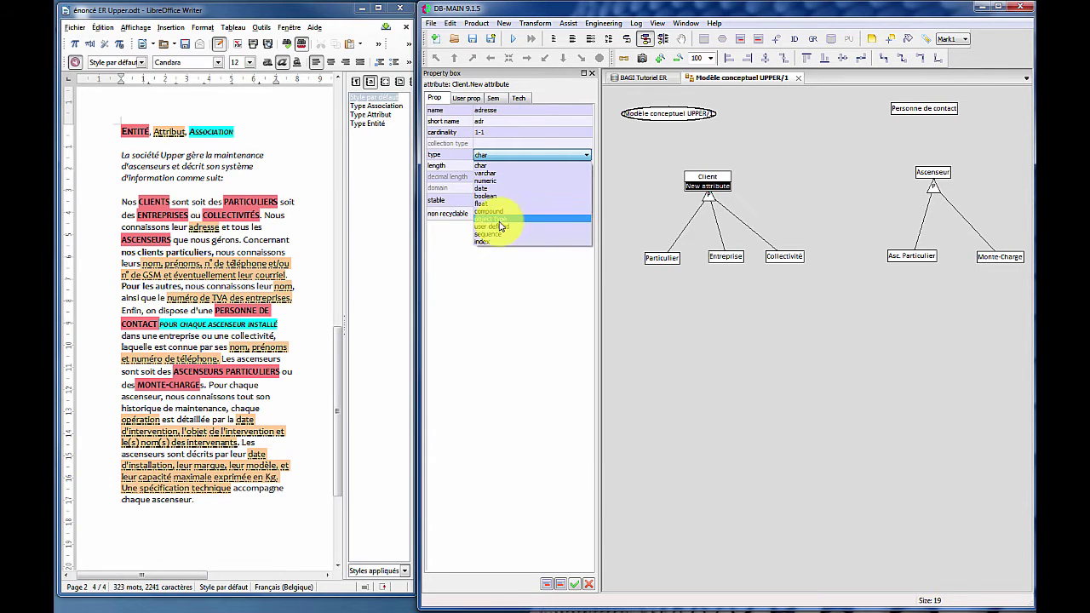
pyautogui.click(508, 174)
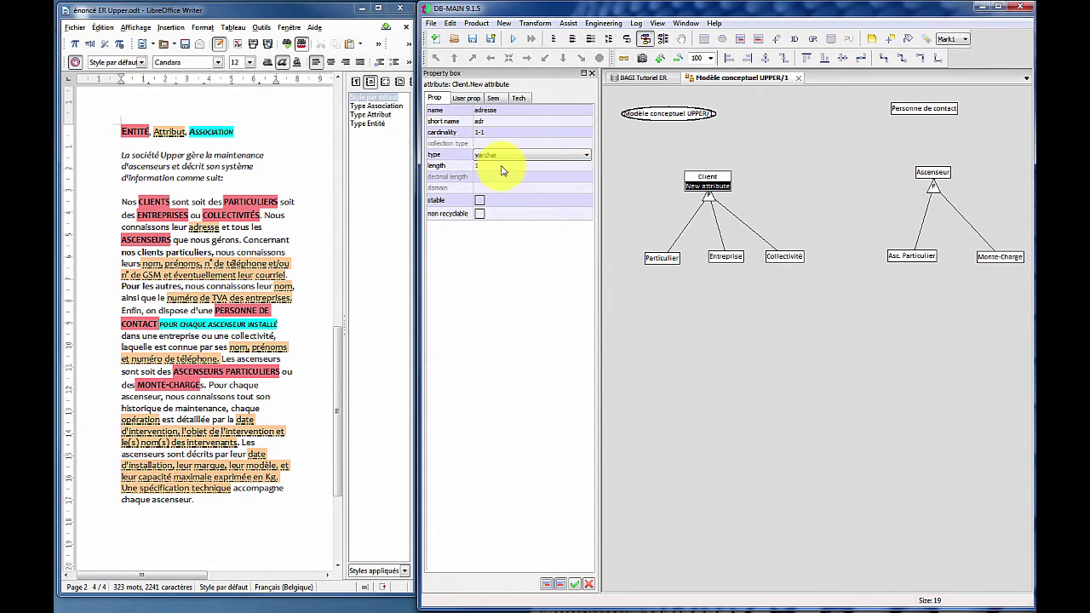
pyautogui.click(502, 165)
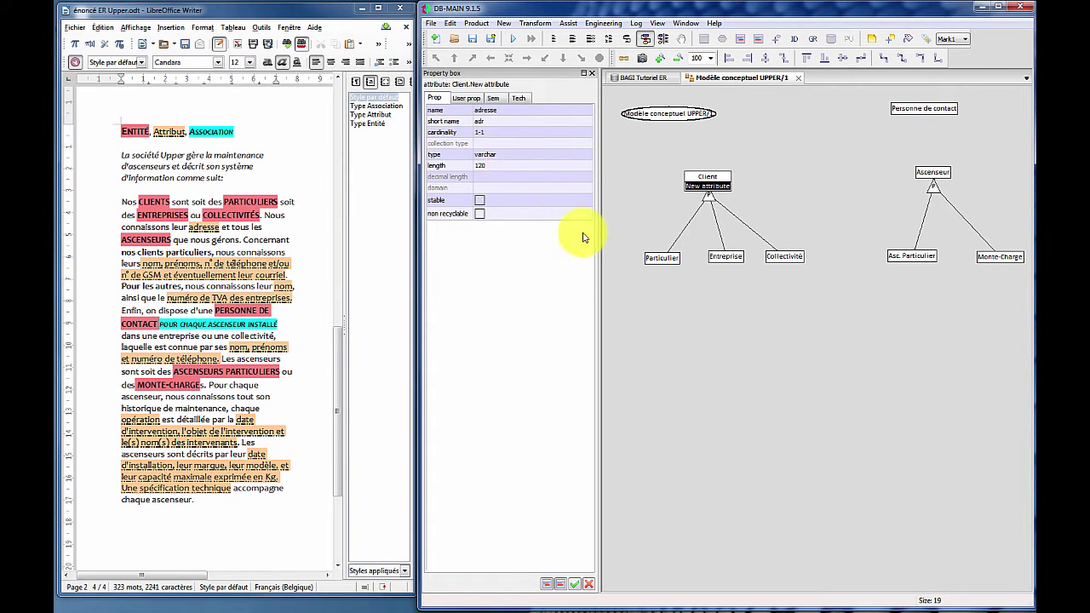
pyautogui.click(633, 305)
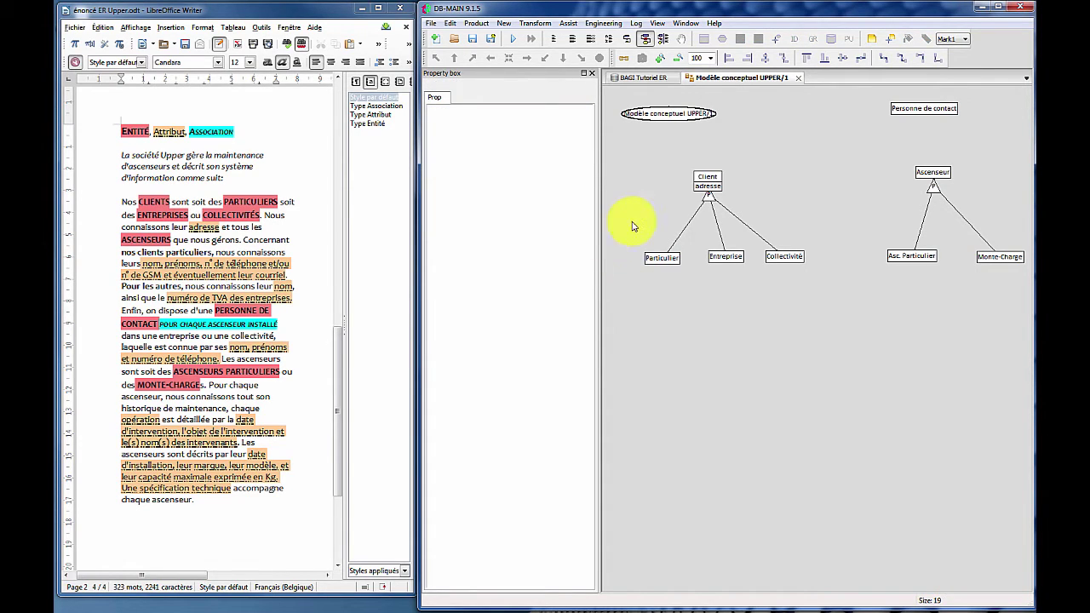
# - Try out placeholder text in the semantic description of Client's adresse attribute and erase it
pyautogui.click(707, 187)
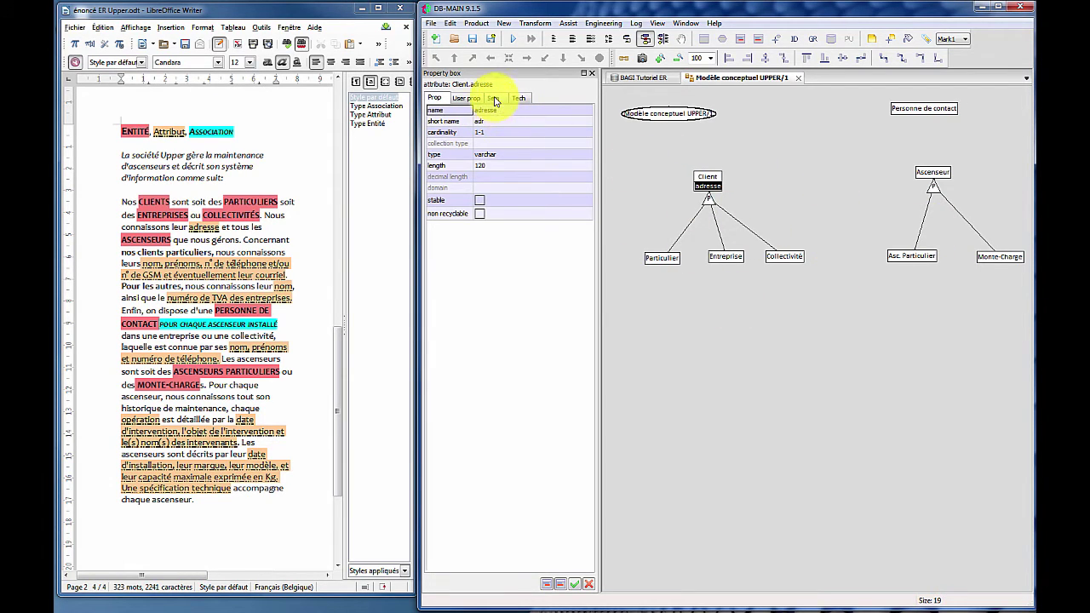
pyautogui.click(492, 98)
pyautogui.click(487, 130)
pyautogui.write('kjh')
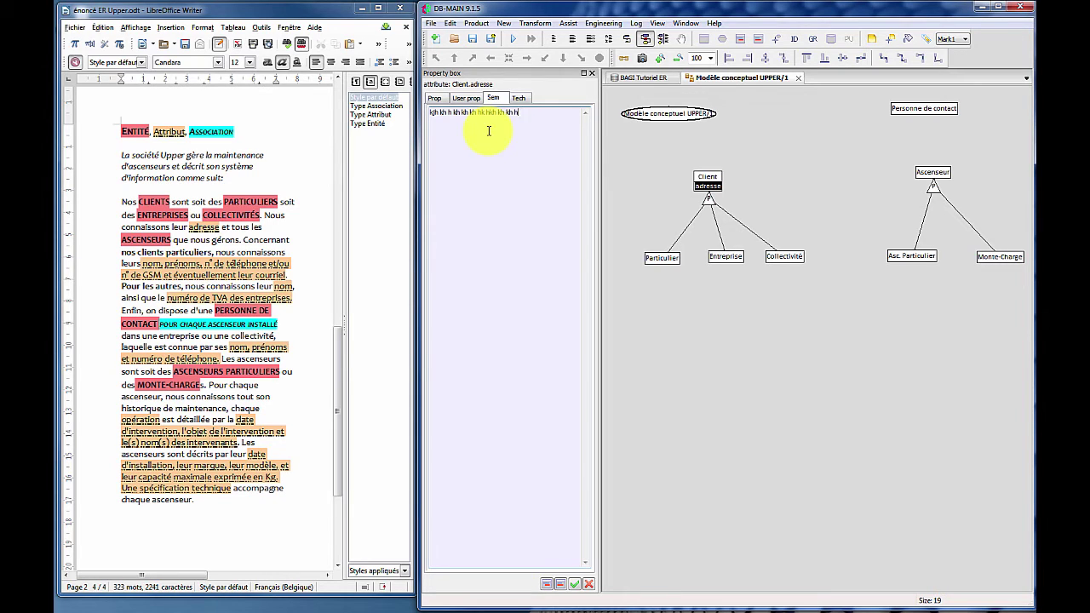
pyautogui.press('BackSpace')
pyautogui.press('BackSpace')
pyautogui.press('BackSpace')
pyautogui.press('BackSpace')
pyautogui.press('BackSpace')
pyautogui.press('BackSpace')
pyautogui.press('BackSpace')
pyautogui.press('BackSpace')
pyautogui.press('BackSpace')
pyautogui.press('BackSpace')
pyautogui.press('BackSpace')
pyautogui.press('BackSpace')
pyautogui.press('BackSpace')
pyautogui.press('BackSpace')
pyautogui.press('BackSpace')
pyautogui.press('BackSpace')
pyautogui.press('BackSpace')
pyautogui.press('BackSpace')
pyautogui.press('BackSpace')
pyautogui.press('BackSpace')
pyautogui.click(475, 126)
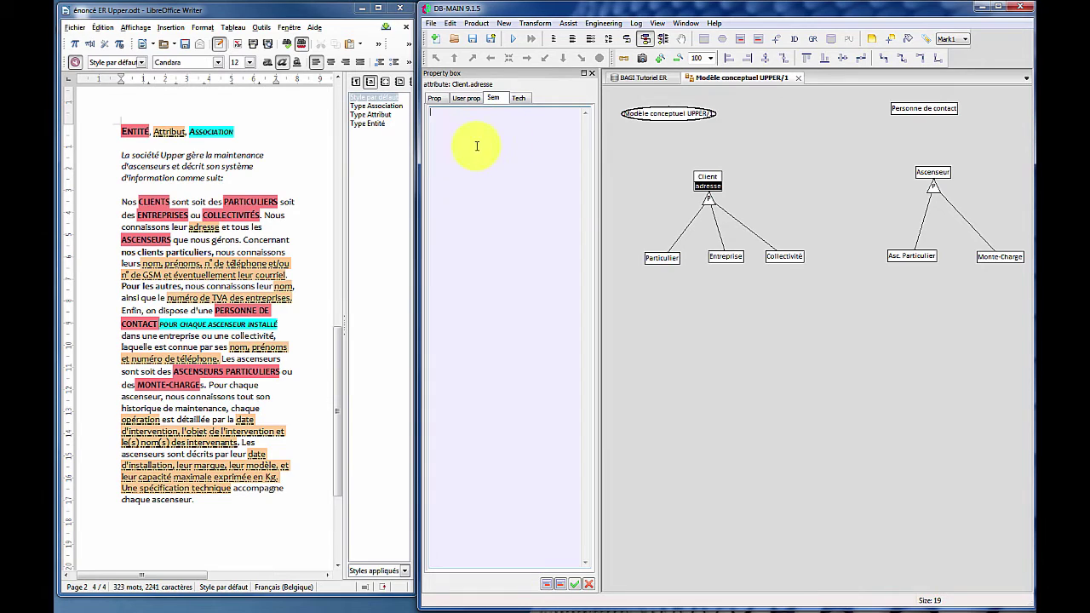
pyautogui.click(436, 99)
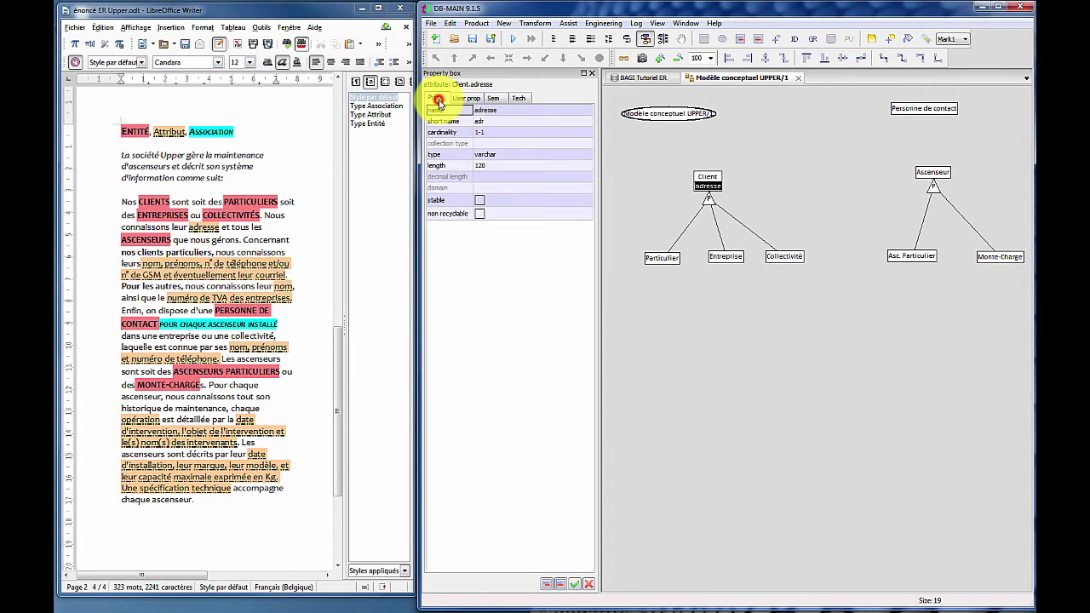
# - Try building a chain of seven successively nested attributes under the entity type Particulier
pyautogui.click(670, 363)
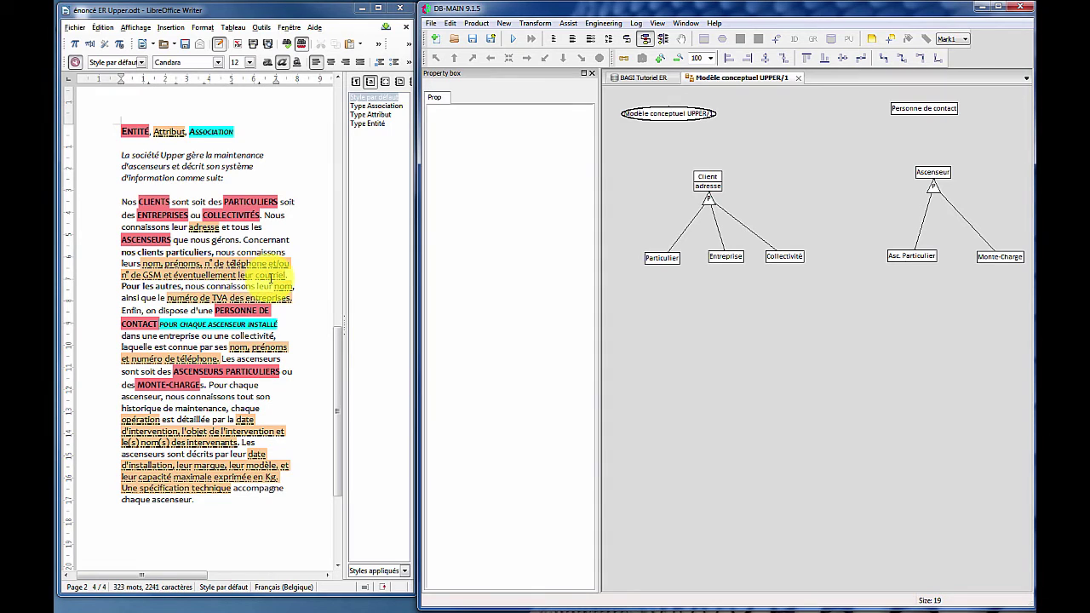
pyautogui.click(658, 262)
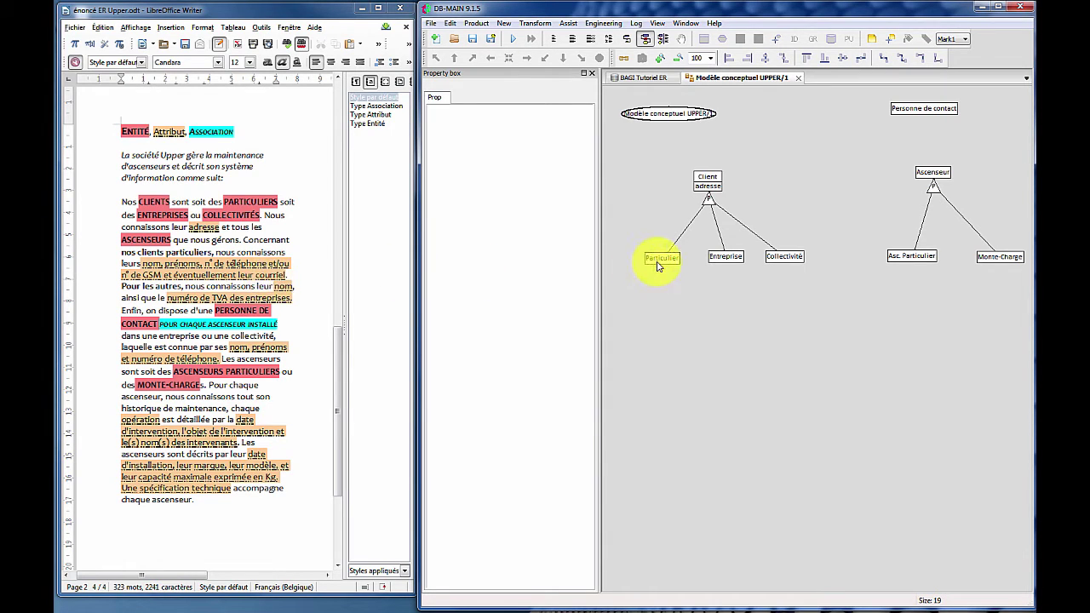
pyautogui.click(658, 262)
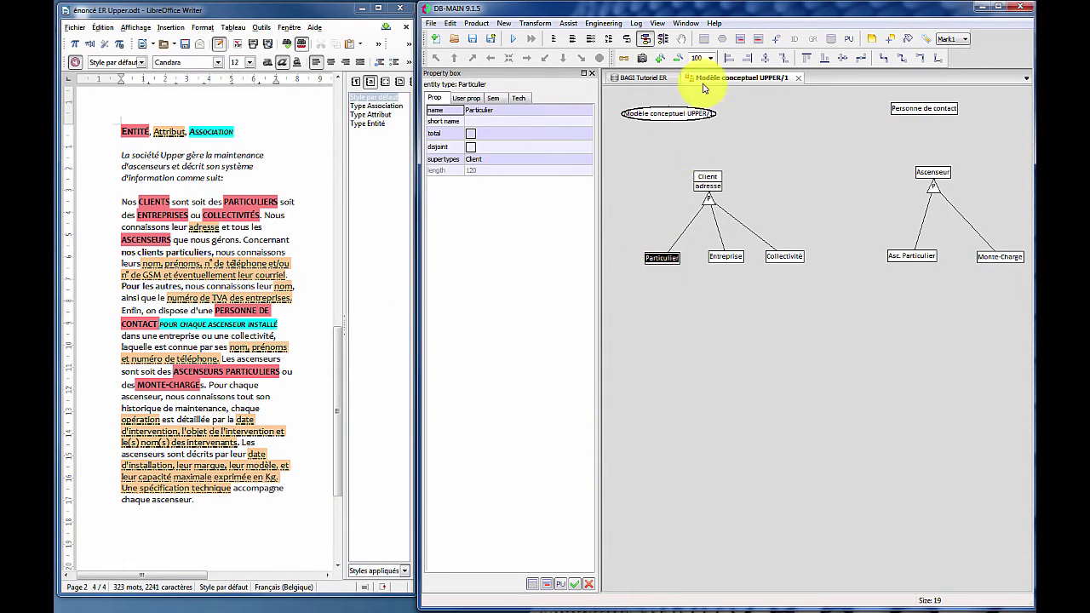
pyautogui.click(739, 40)
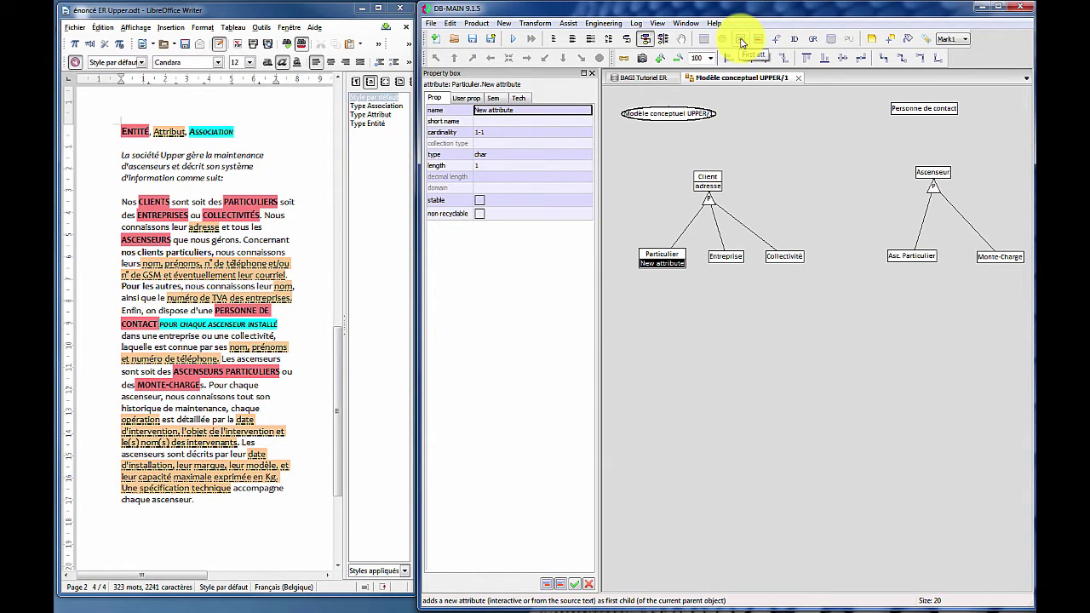
pyautogui.click(742, 43)
pyautogui.click(742, 43)
pyautogui.click(742, 44)
pyautogui.click(741, 42)
pyautogui.click(741, 42)
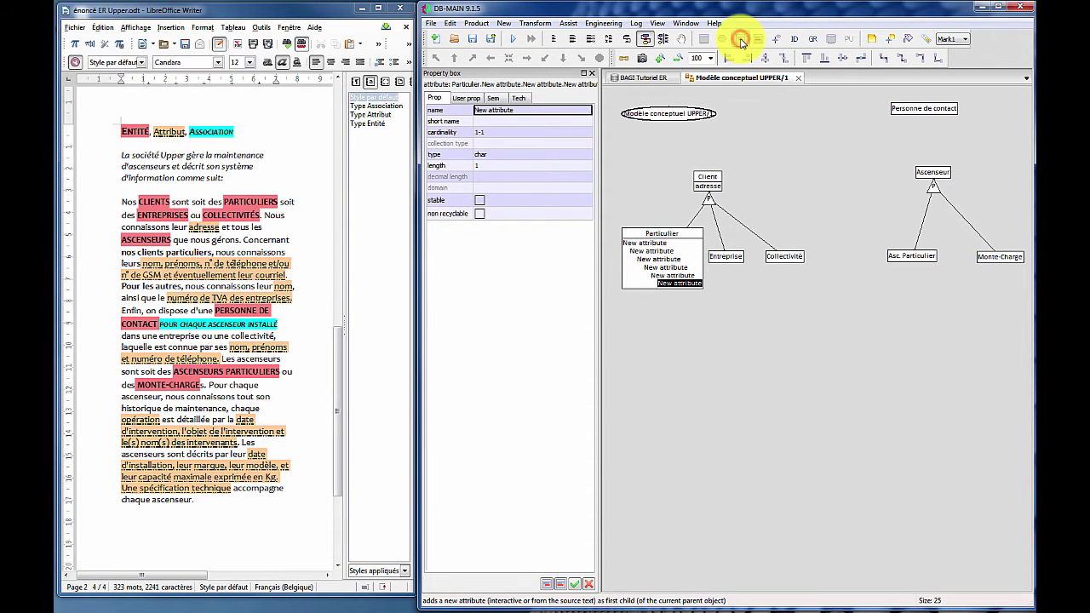
pyautogui.click(742, 43)
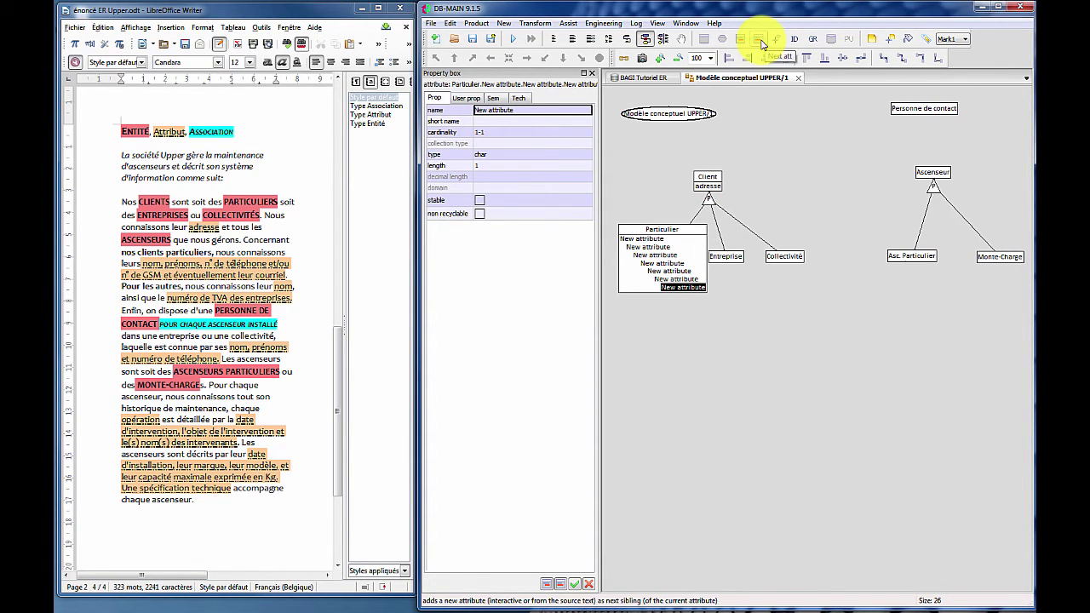
# - Add three sibling attributes at the deepest level of Particulier's attribute chain and three more at its third level
pyautogui.click(762, 41)
pyautogui.click(762, 41)
pyautogui.click(761, 40)
pyautogui.click(652, 243)
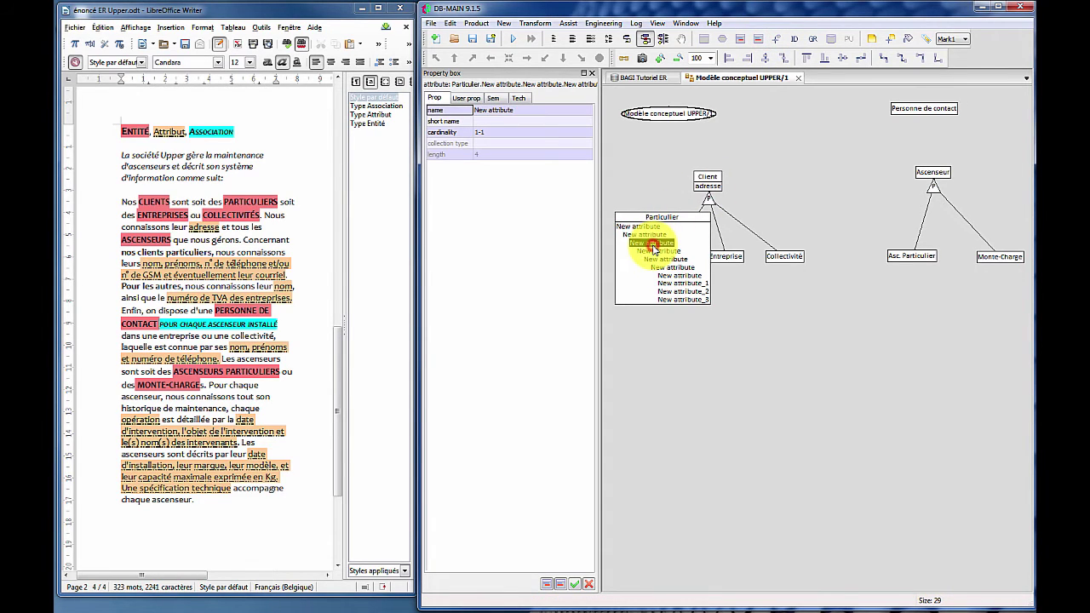
pyautogui.click(758, 40)
pyautogui.click(757, 40)
pyautogui.click(757, 40)
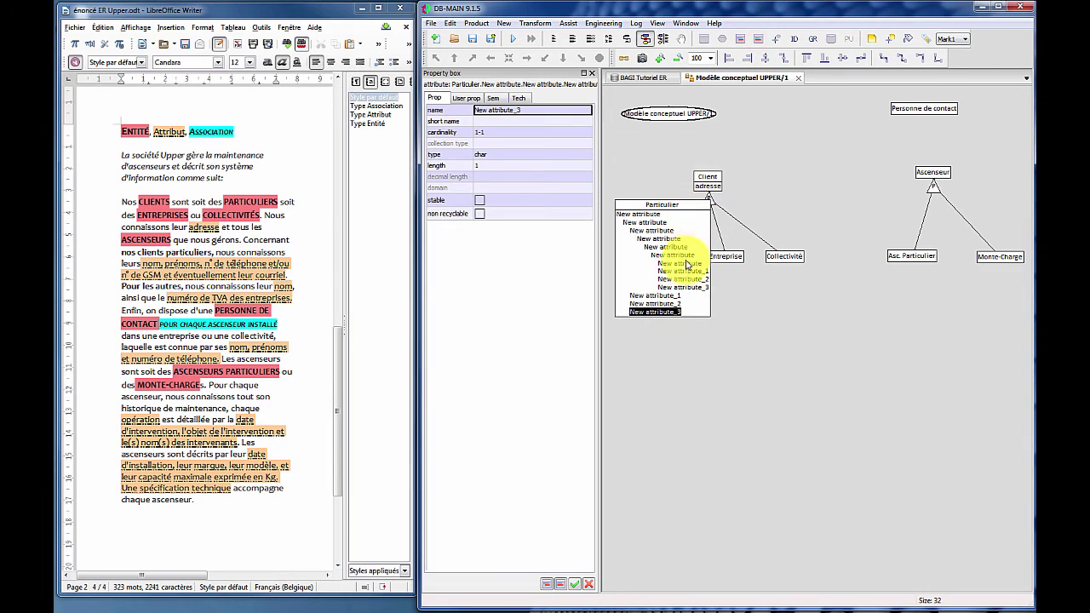
# - Add two child attributes under the third-level New attribute_1 of Particulier
pyautogui.click(669, 296)
pyautogui.click(757, 40)
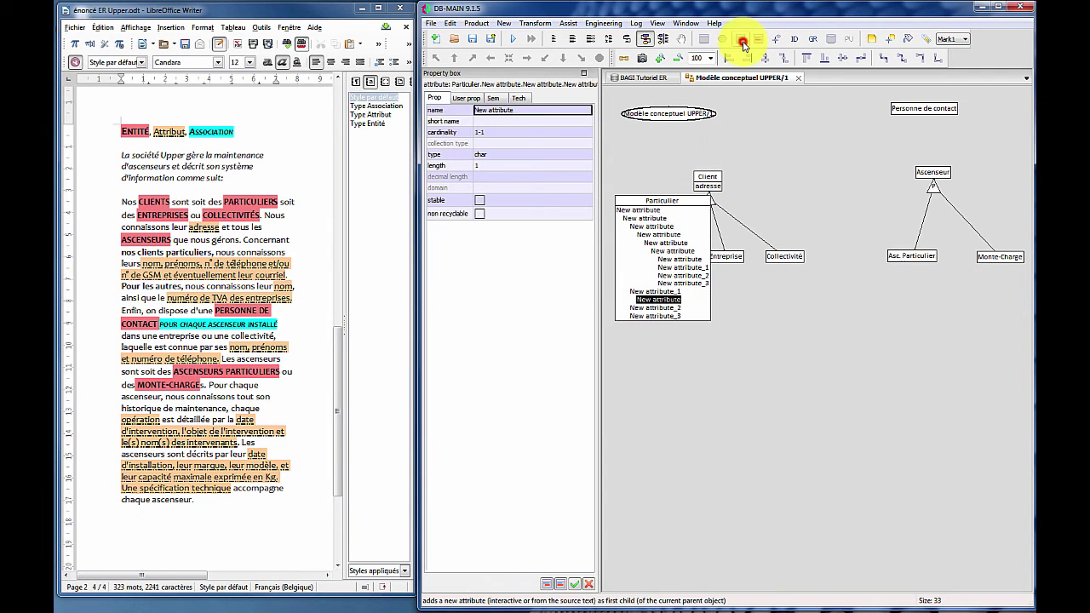
pyautogui.click(757, 40)
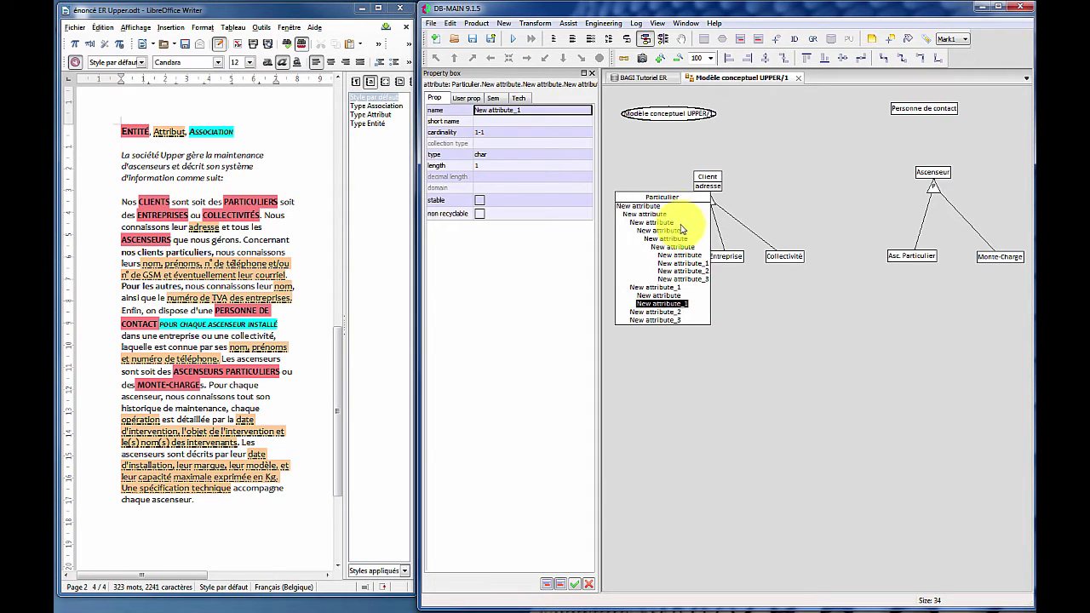
# - Delete Particulier's top-level attribute with everything nested in it and place Particulier back level with Entreprise
pyautogui.moveTo(678, 200); pyautogui.dragTo(678, 253)
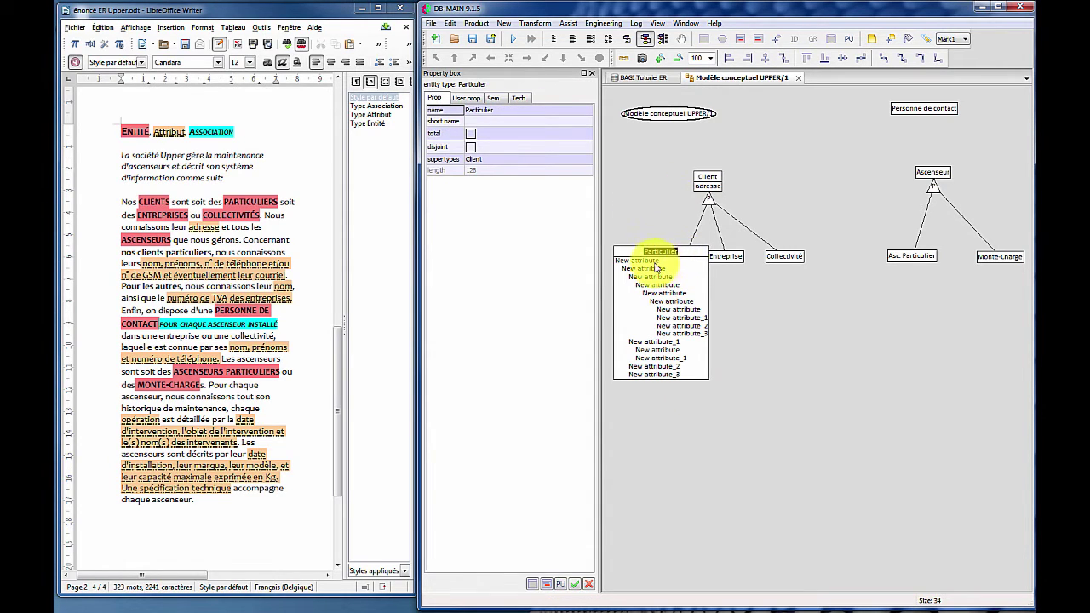
pyautogui.click(645, 260)
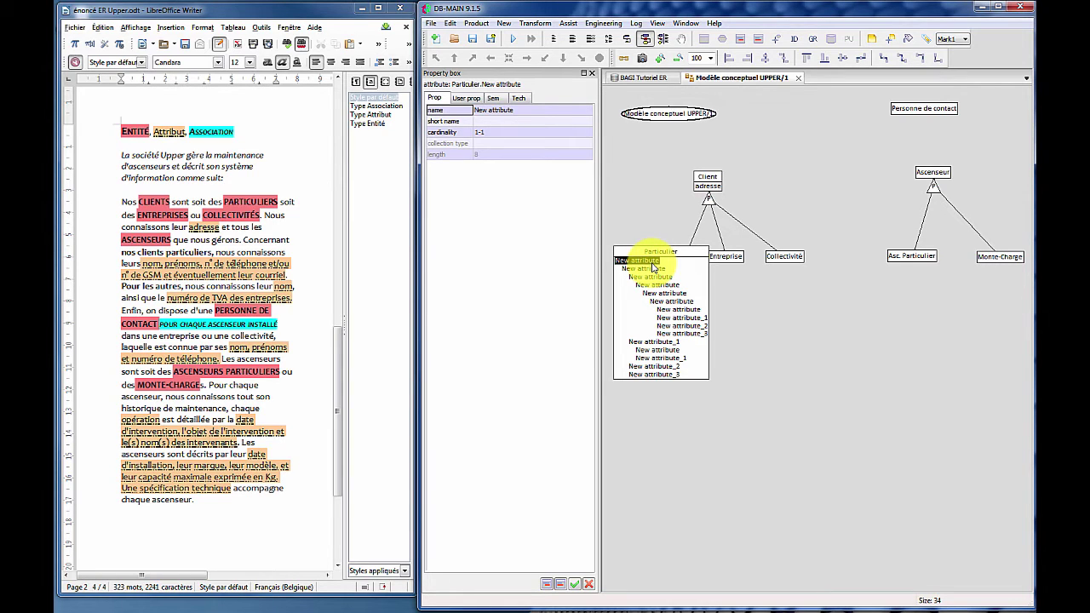
pyautogui.press('Delete')
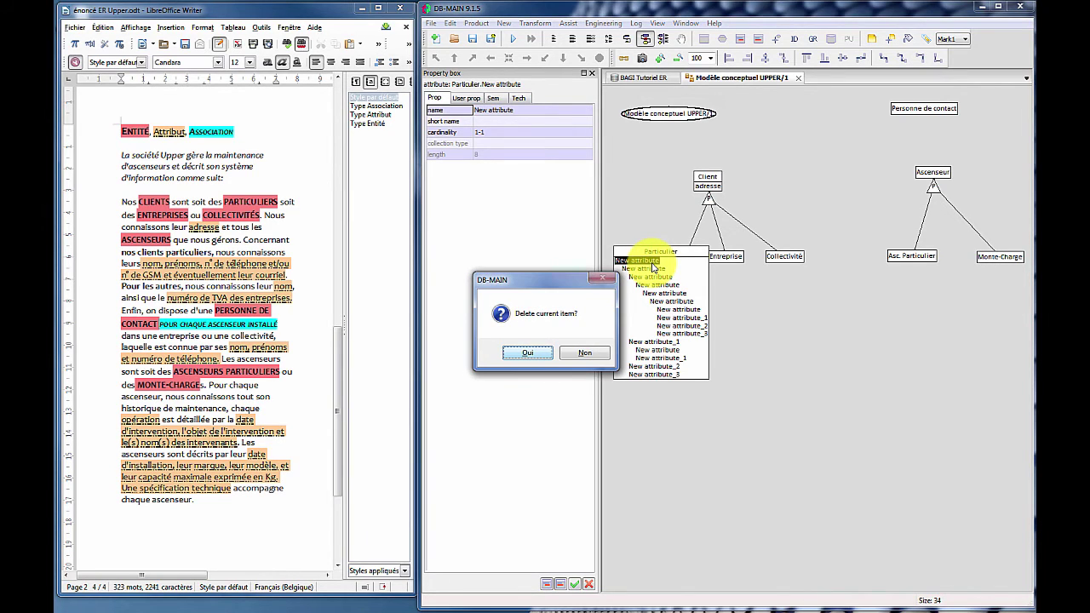
pyautogui.click(528, 353)
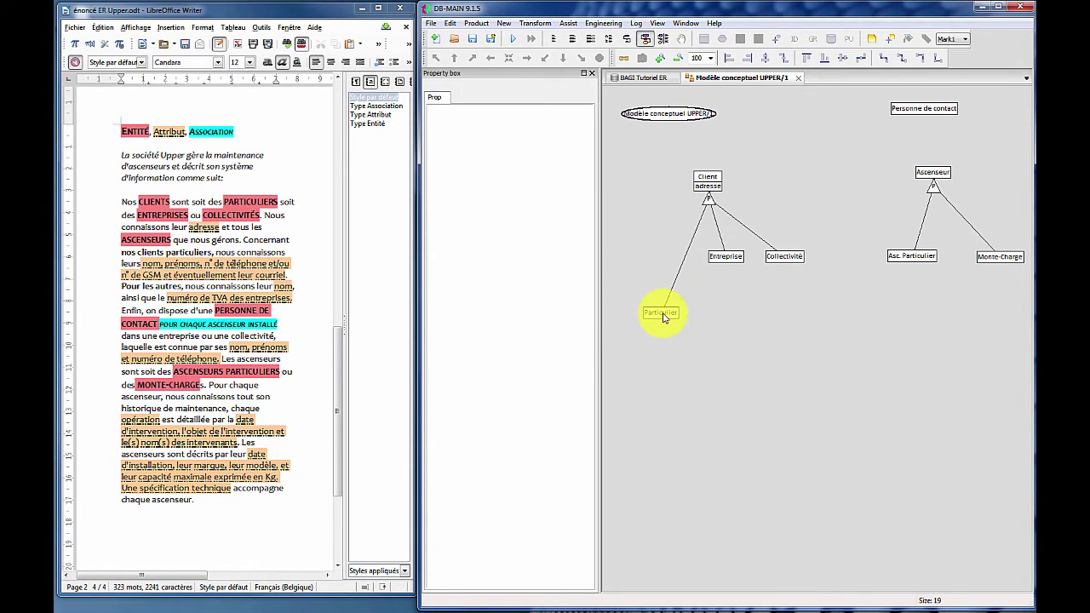
pyautogui.moveTo(665, 317); pyautogui.dragTo(656, 261)
pyautogui.click(687, 290)
# - Add five same-level attributes to Particulier and move the box down so its title lines up with Entreprise
pyautogui.click(668, 264)
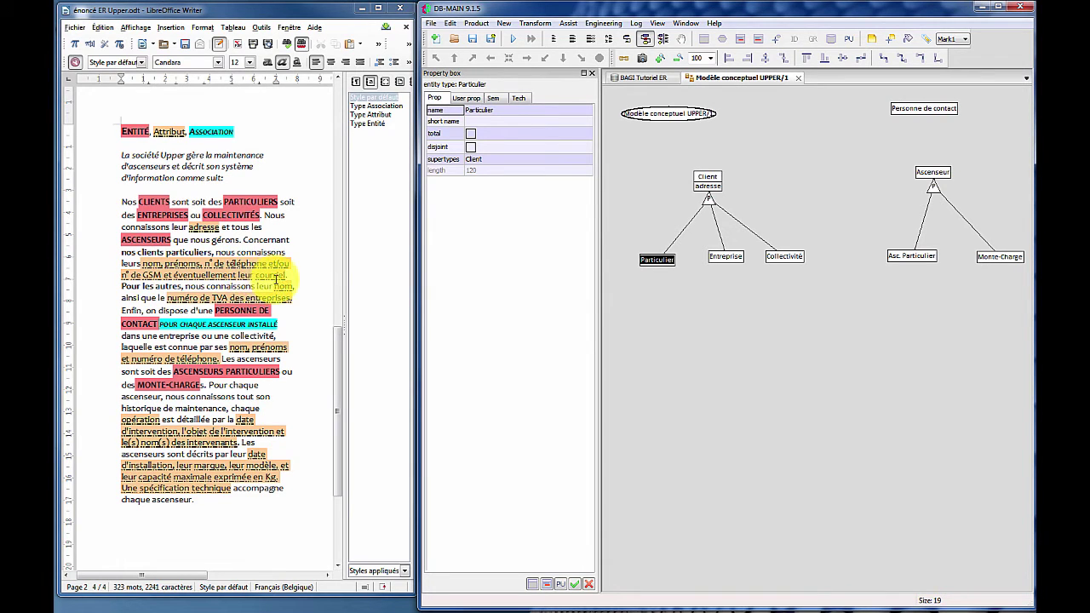
pyautogui.click(760, 42)
pyautogui.click(760, 42)
pyautogui.click(759, 42)
pyautogui.click(760, 42)
pyautogui.click(760, 42)
pyautogui.click(665, 239)
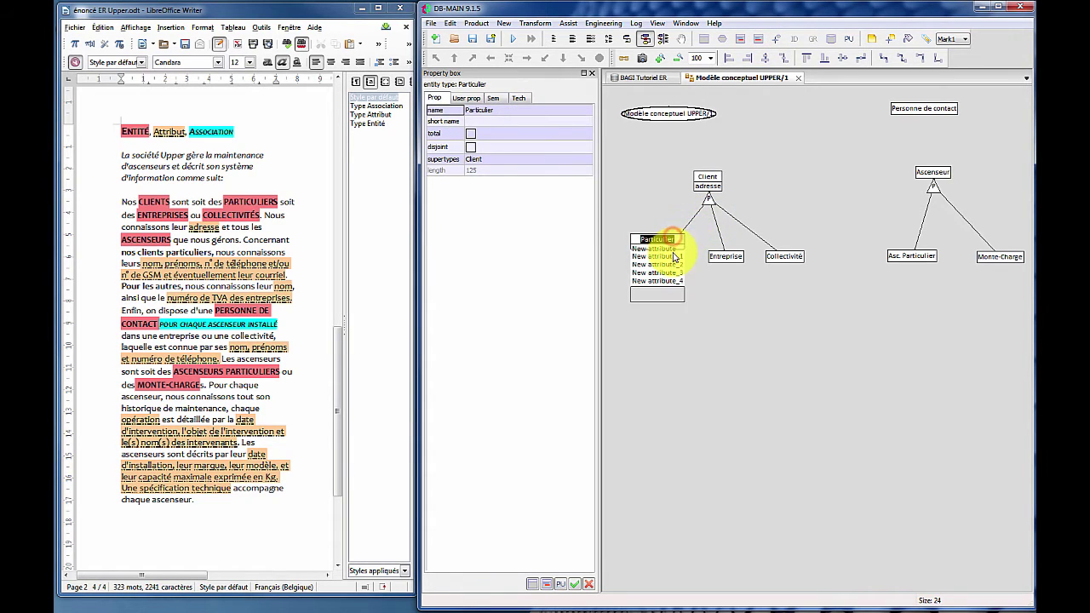
pyautogui.moveTo(675, 256); pyautogui.dragTo(670, 274)
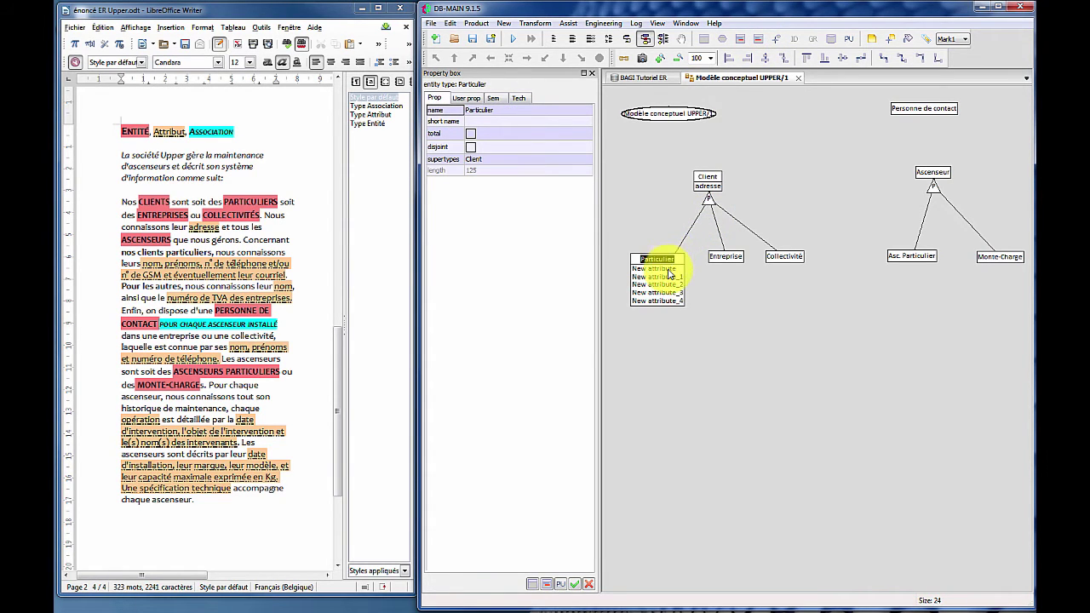
# - Rename Particulier's first attribute nom and its second one prénom, giving prénom the cardinality 1-N
pyautogui.click(669, 269)
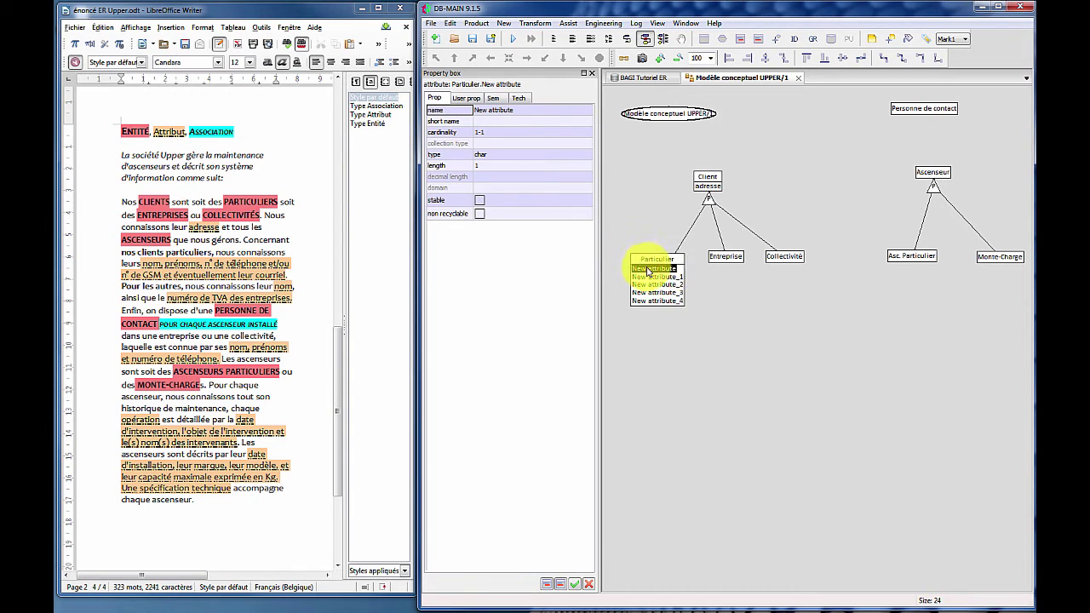
pyautogui.click(648, 269)
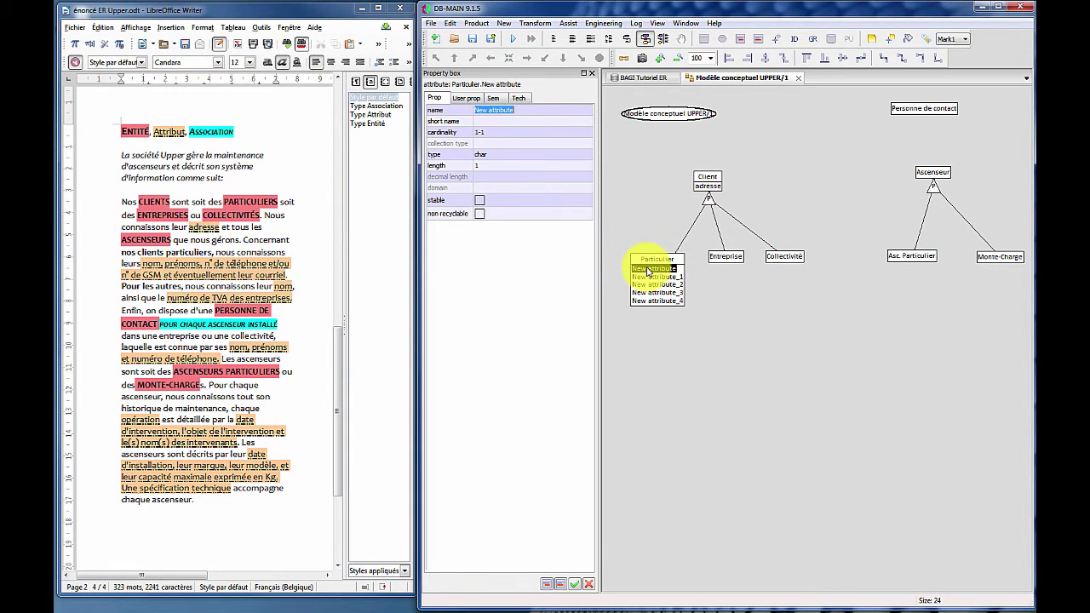
pyautogui.write('nom')
pyautogui.click(673, 278)
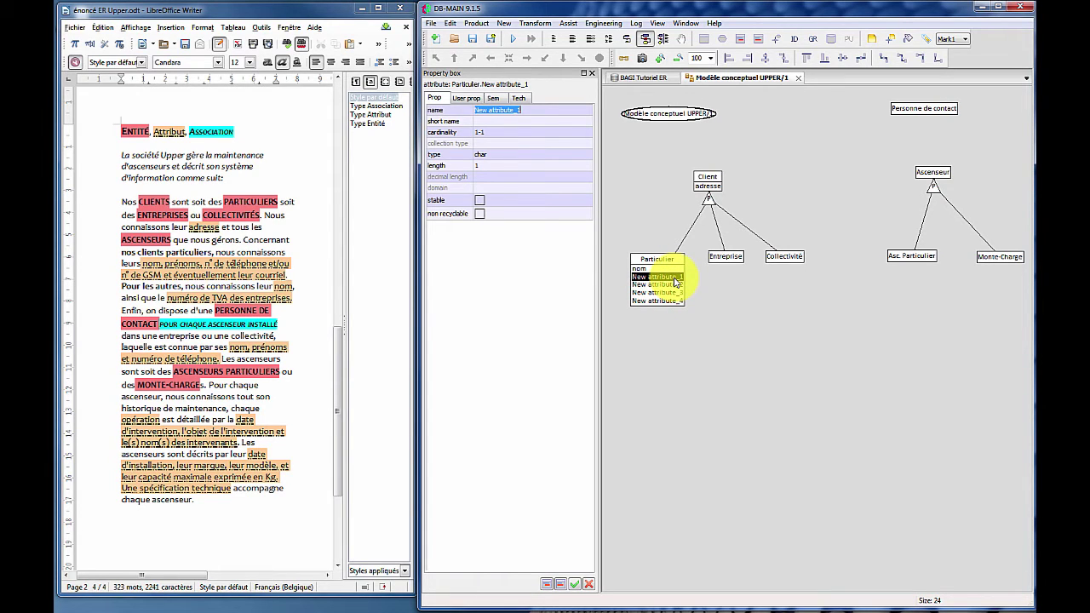
pyautogui.write('prénom')
pyautogui.click(547, 132)
pyautogui.click(585, 133)
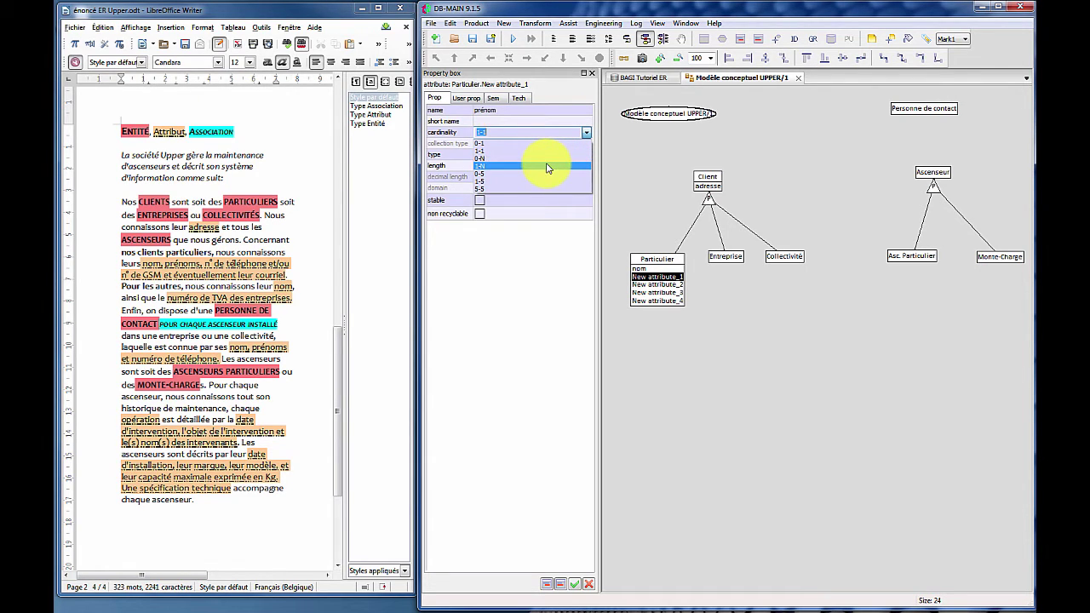
pyautogui.click(548, 166)
# - Rename Particulier's third attribute n° de téléphone and its fourth n° de GSM, giving n° de GSM the cardinality 0-1
pyautogui.click(649, 285)
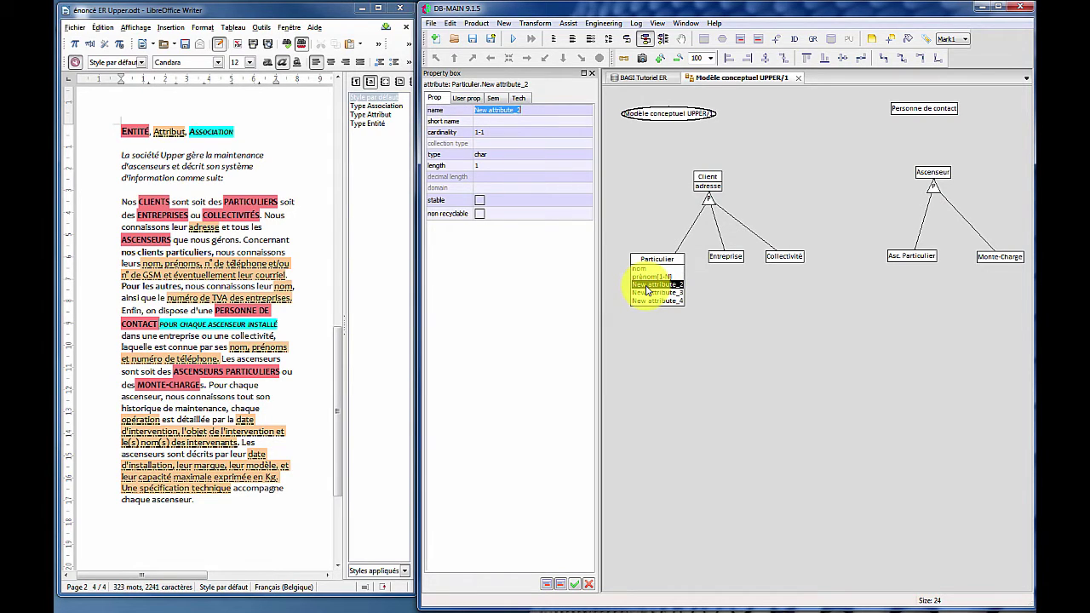
pyautogui.write('n° de téléphone')
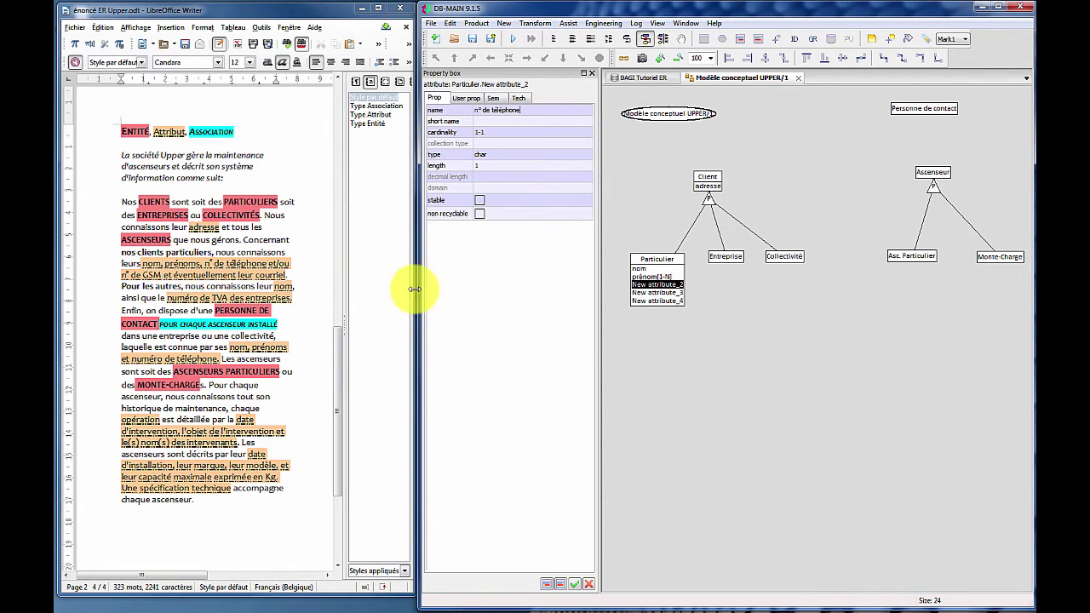
pyautogui.click(639, 297)
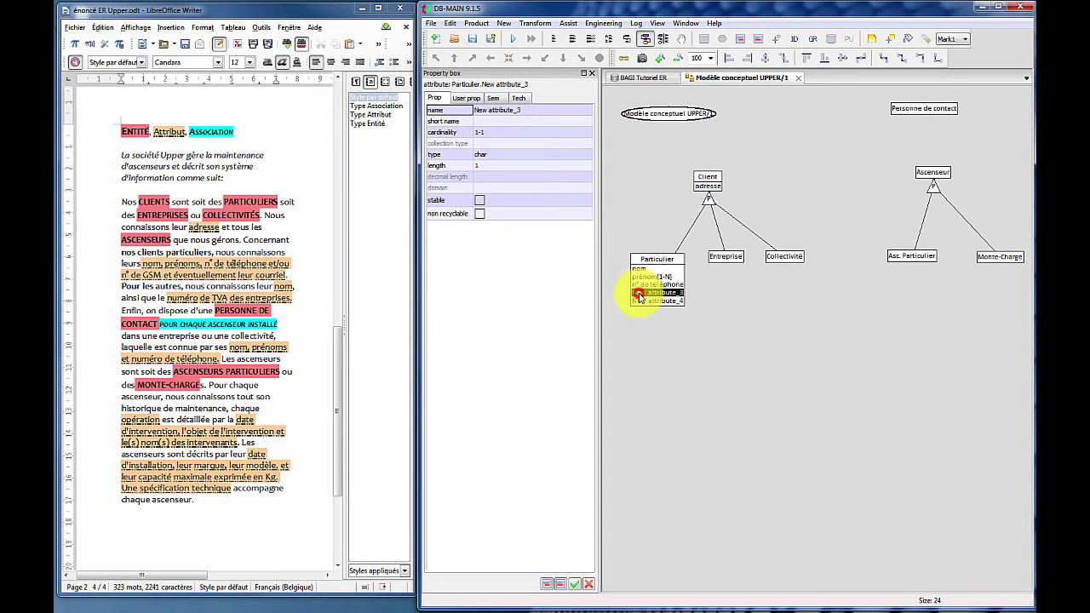
pyautogui.click(640, 296)
pyautogui.write('n')
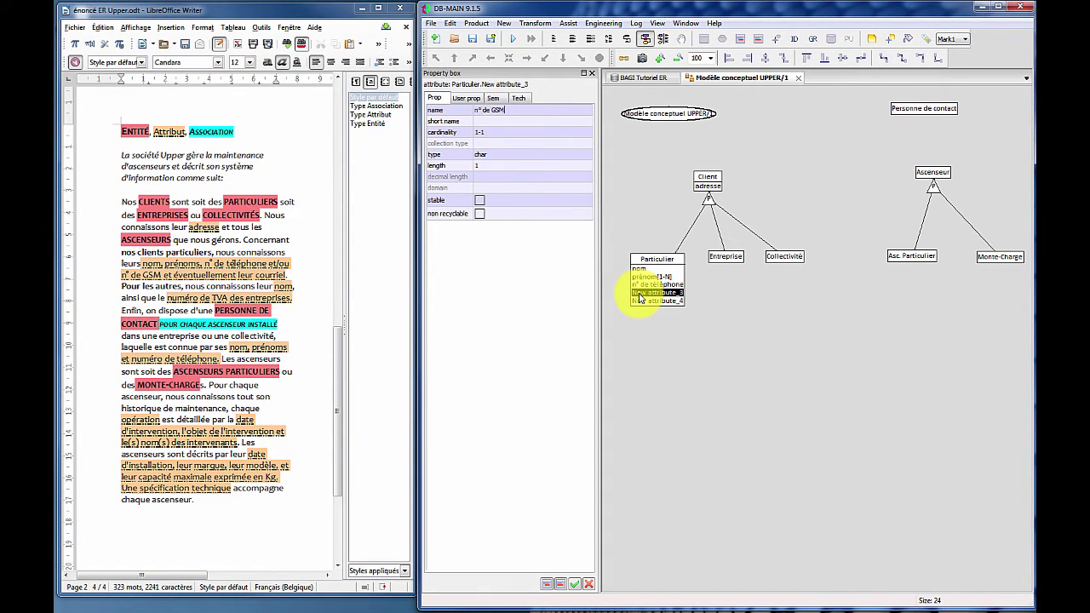
pyautogui.write('° de GSM')
pyautogui.click(514, 132)
pyautogui.click(586, 132)
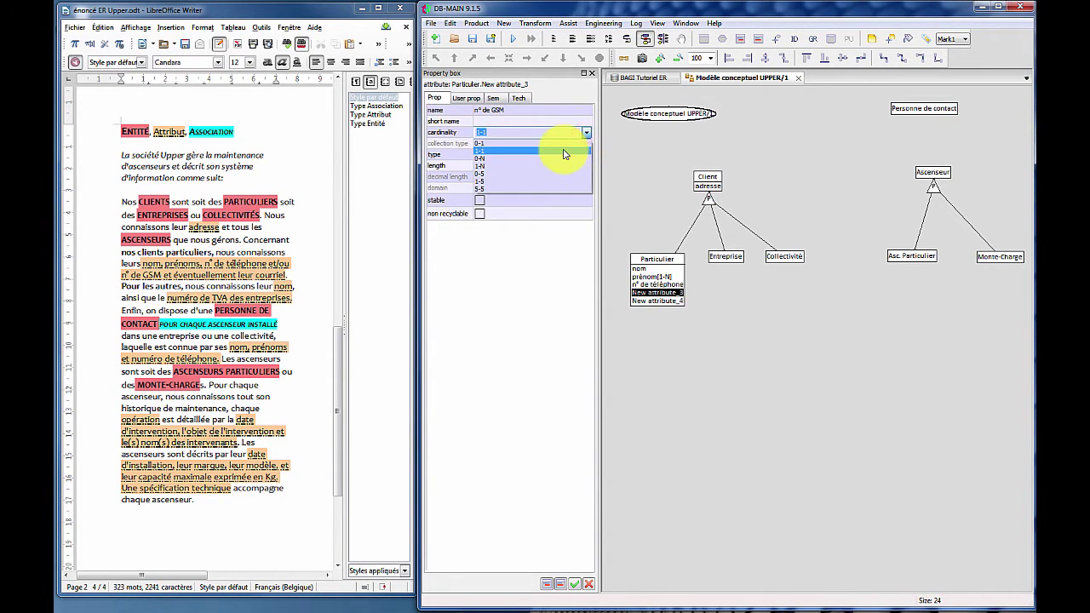
pyautogui.click(562, 145)
# - Set the cardinality of Particulier's n° de téléphone attribute to 0-1
pyautogui.click(649, 285)
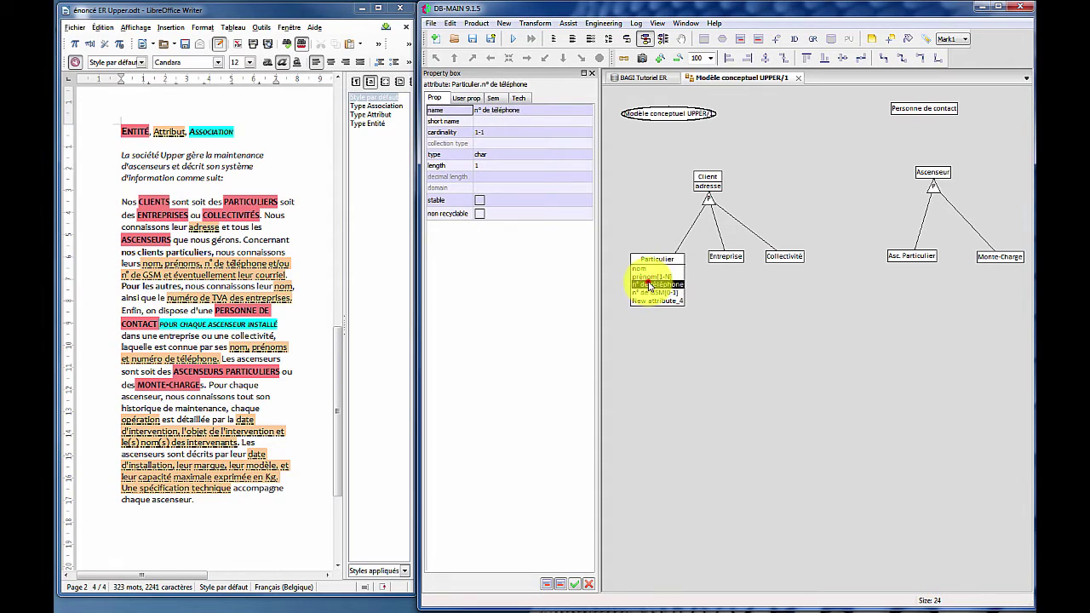
pyautogui.click(521, 133)
pyautogui.click(587, 133)
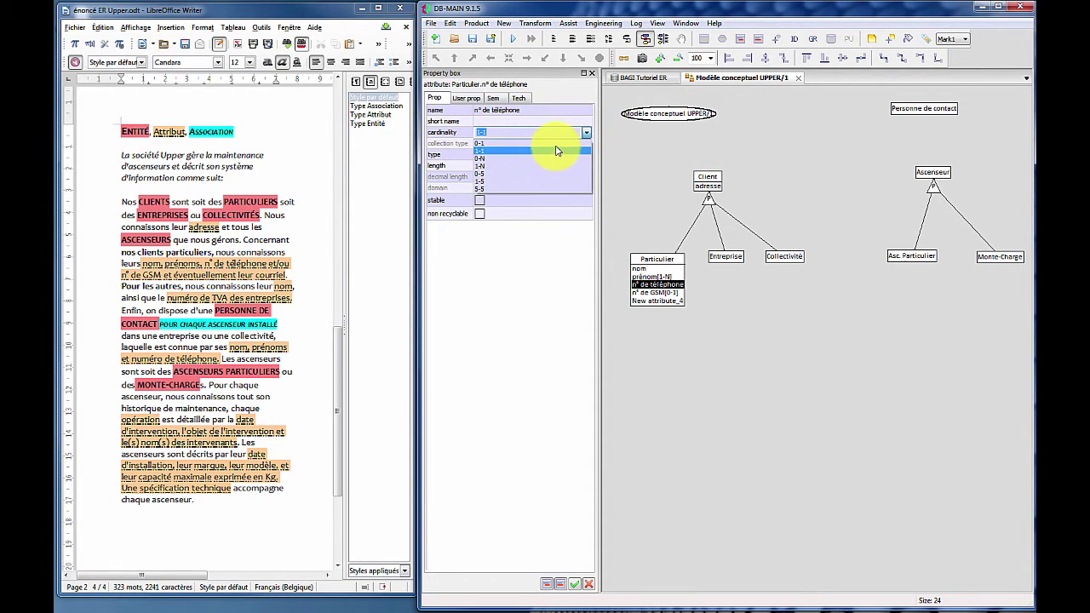
pyautogui.click(554, 143)
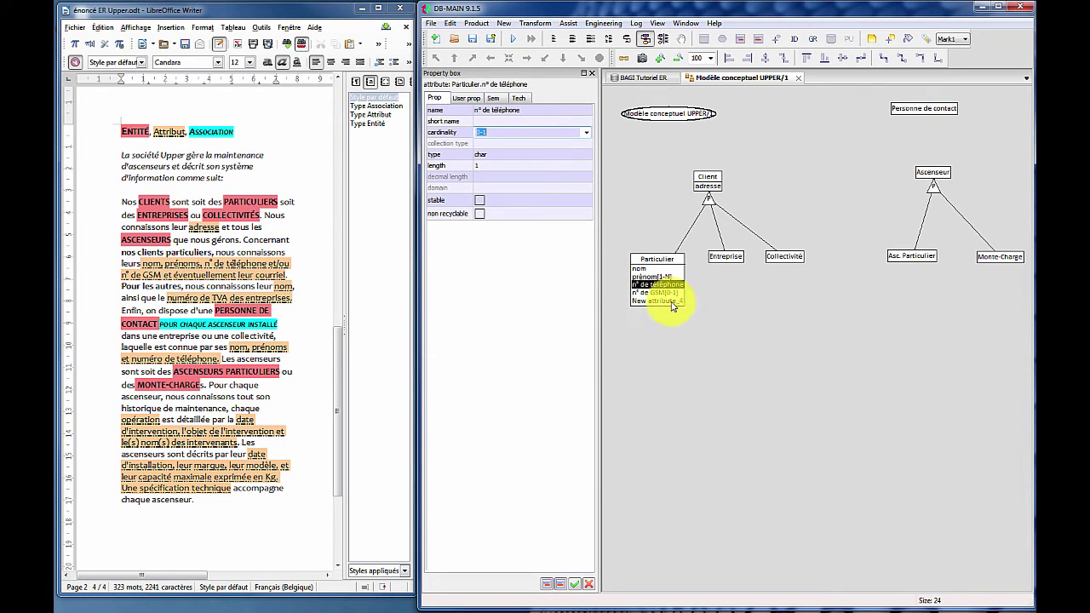
# - Rename Particulier's last attribute courriel and set its cardinality to 0-1
pyautogui.click(671, 301)
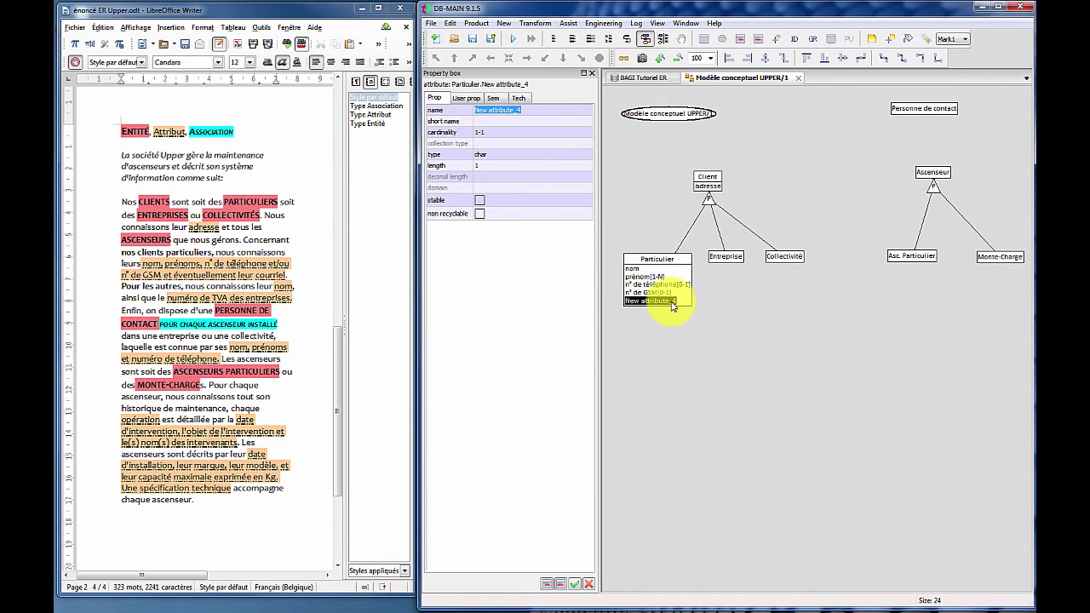
pyautogui.write('courriel')
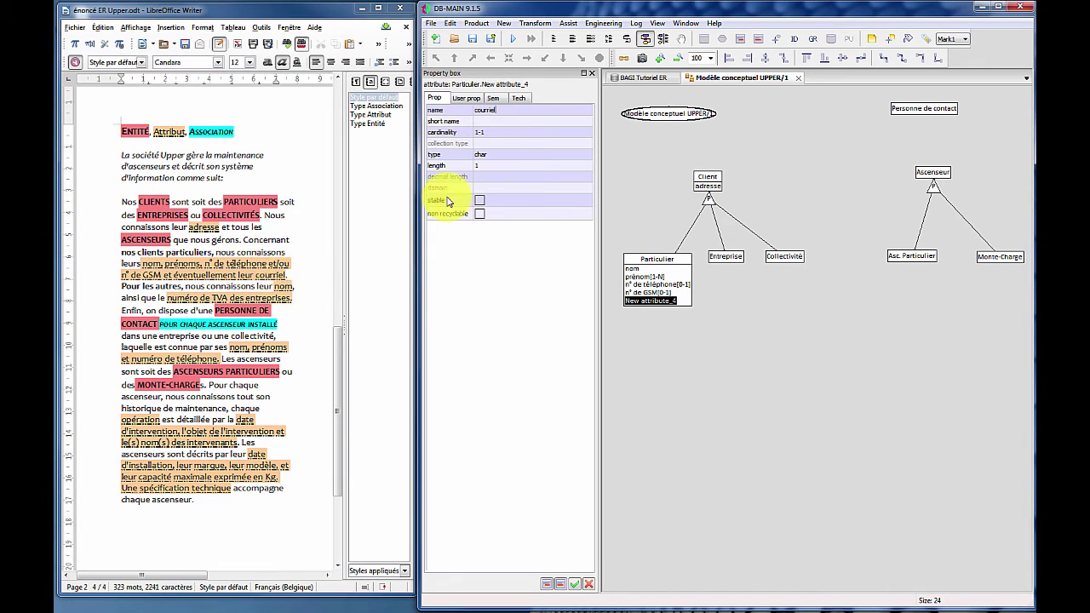
pyautogui.click(490, 133)
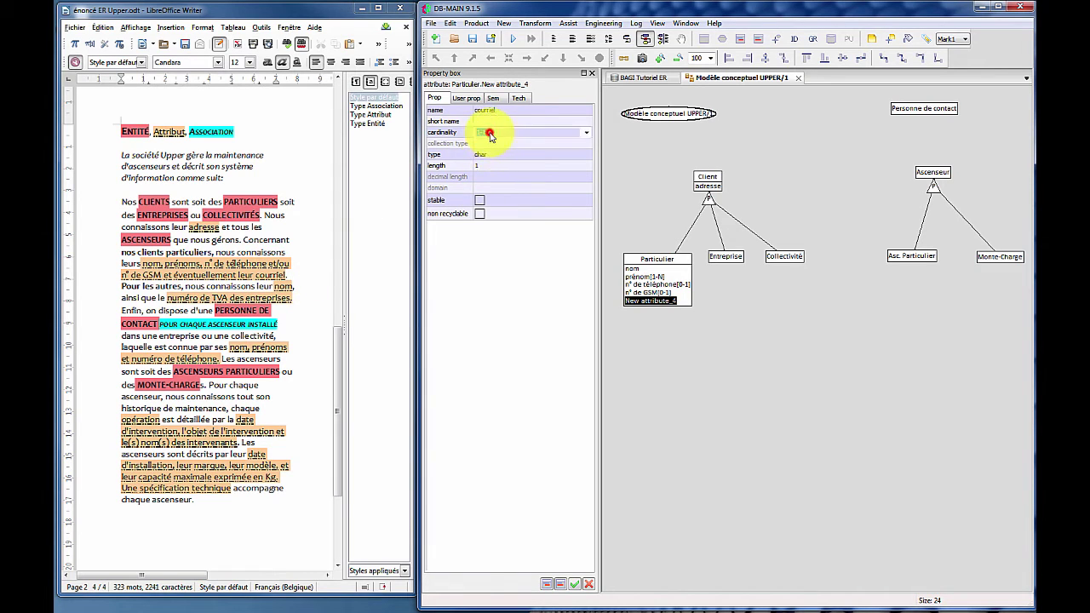
pyautogui.click(586, 132)
pyautogui.click(575, 145)
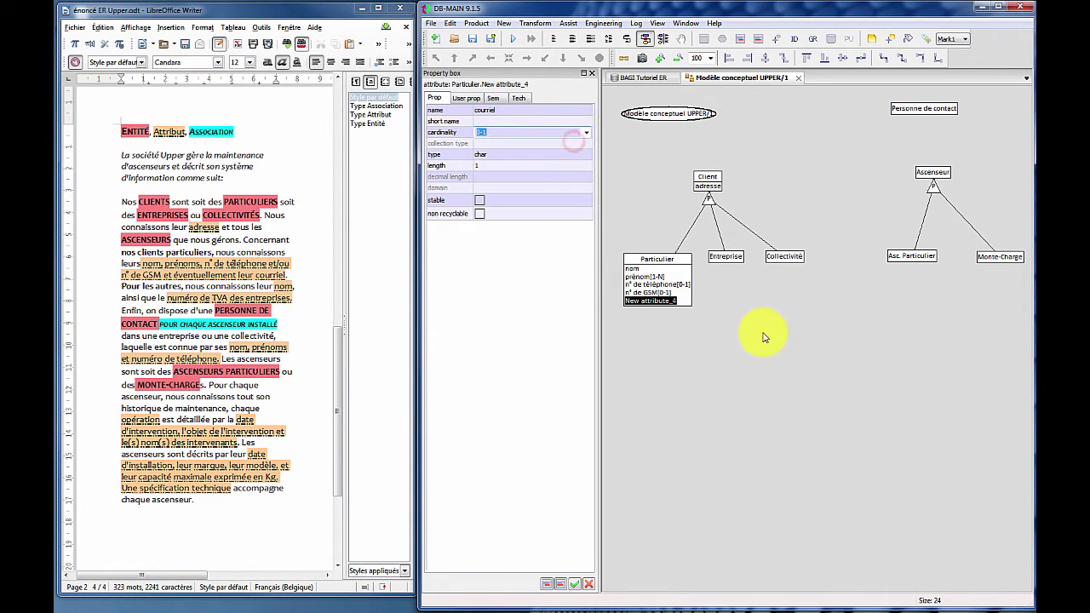
pyautogui.click(762, 332)
# - Shift Particulier slightly and move Entreprise and Collectivité down to free space beneath Client
pyautogui.click(665, 265)
pyautogui.moveTo(666, 265); pyautogui.dragTo(670, 264)
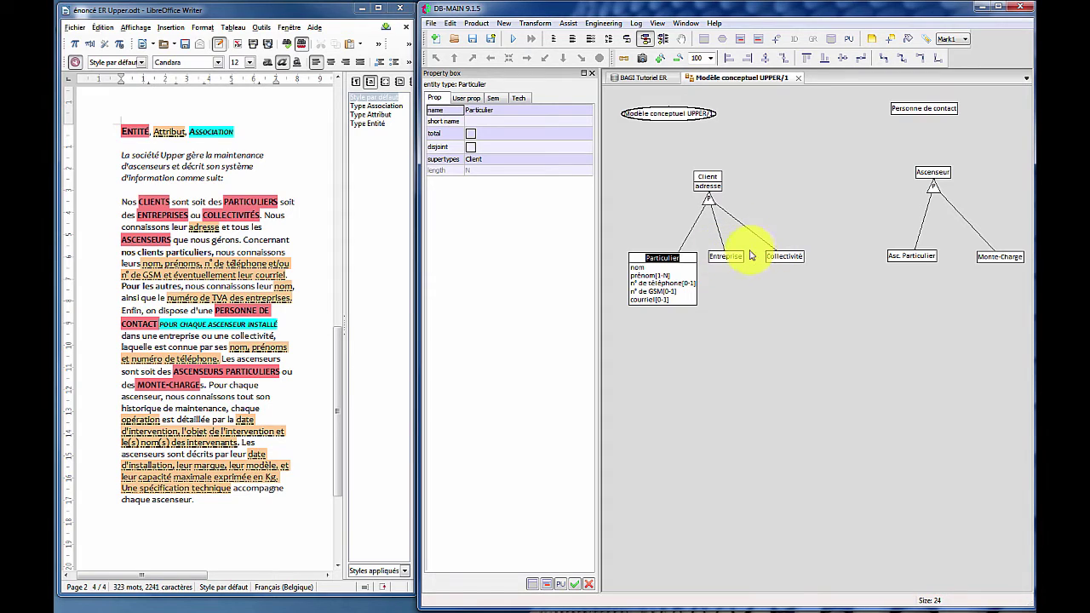
pyautogui.click(725, 258)
pyautogui.moveTo(726, 278); pyautogui.dragTo(729, 281)
pyautogui.moveTo(784, 256); pyautogui.dragTo(786, 280)
pyautogui.click(791, 231)
# - Add an entity type named Autre in the free space above Collectivité
pyautogui.click(698, 42)
pyautogui.click(778, 217)
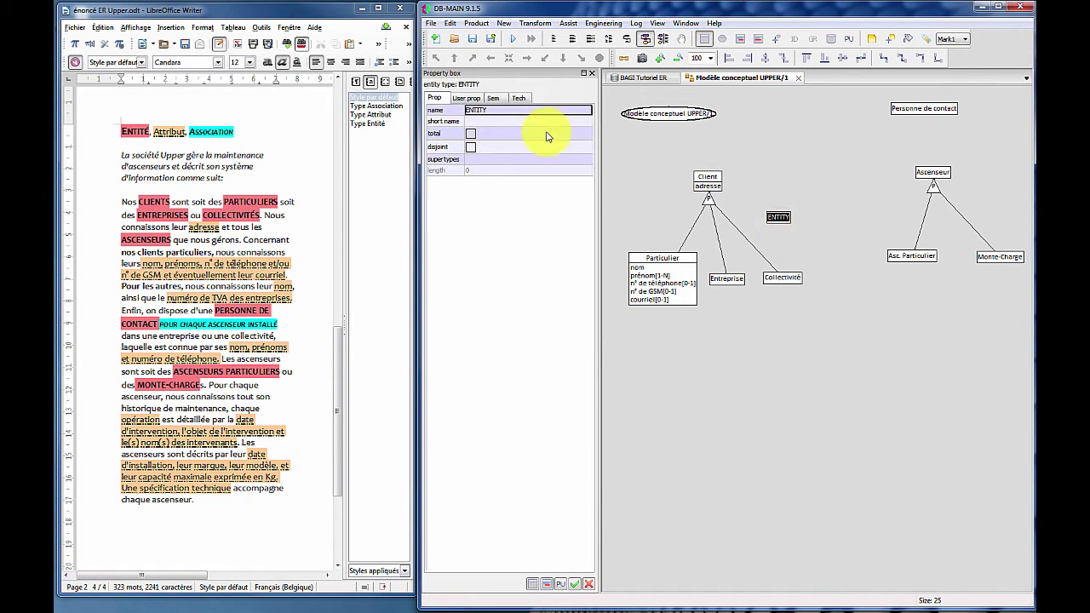
pyautogui.click(517, 111)
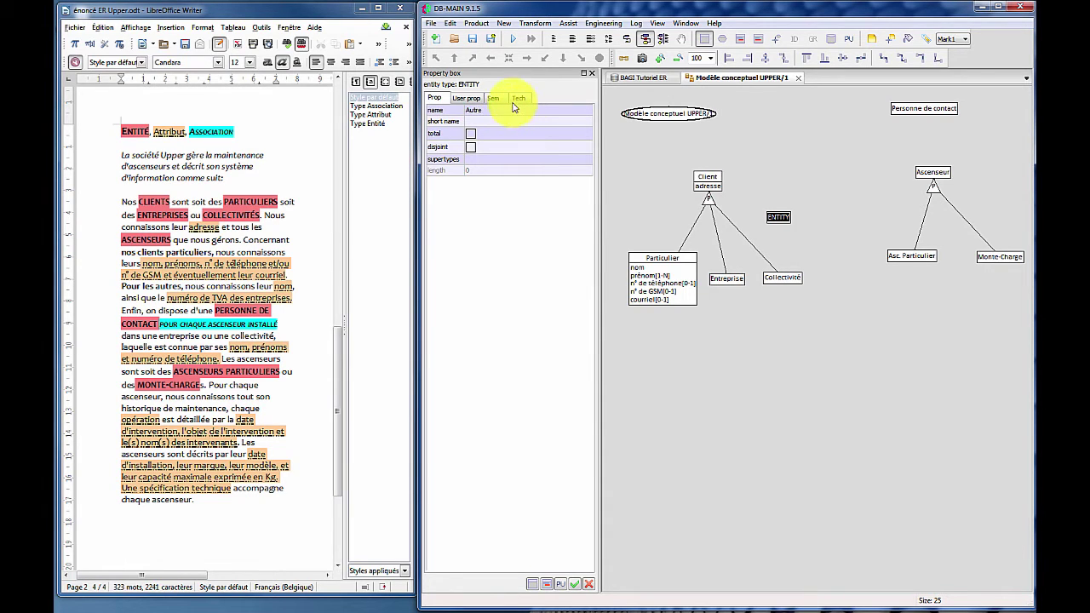
# - Make Client the supertype of Autre
pyautogui.click(480, 160)
pyautogui.click(584, 160)
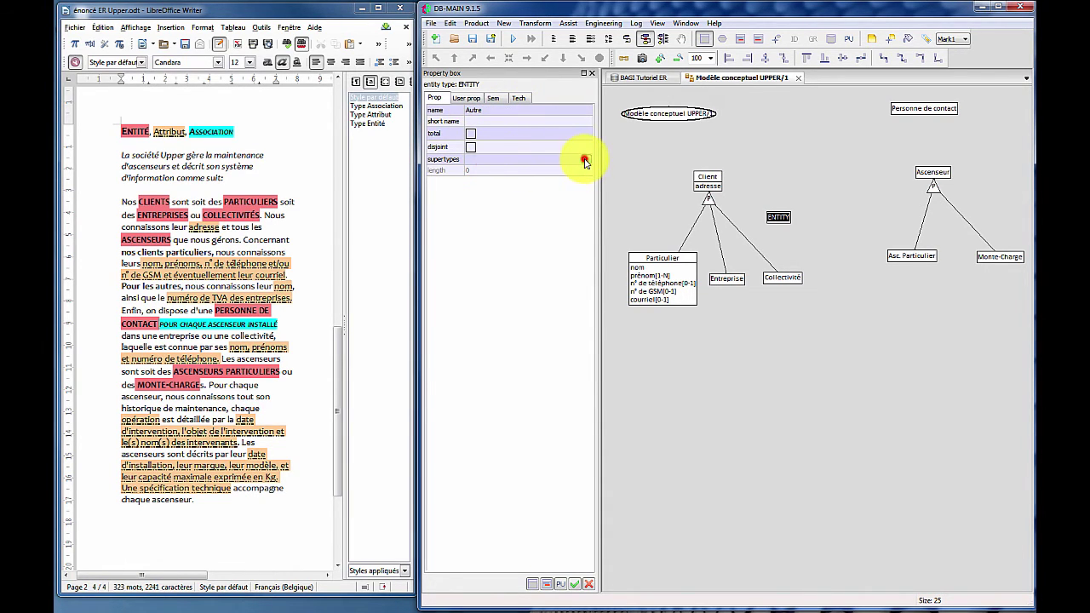
pyautogui.click(598, 272)
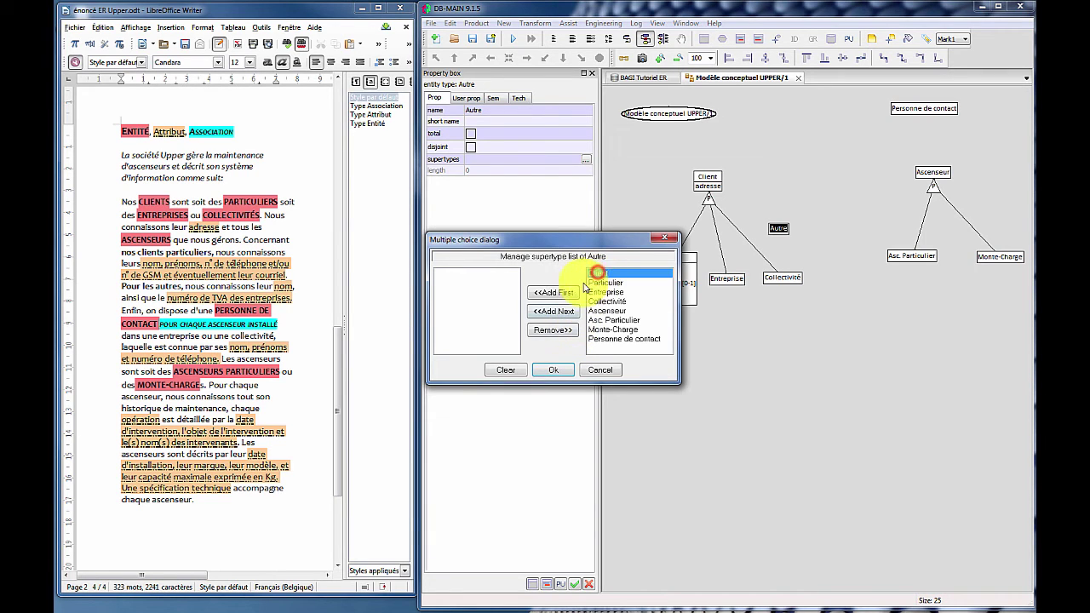
pyautogui.click(553, 293)
pyautogui.click(553, 370)
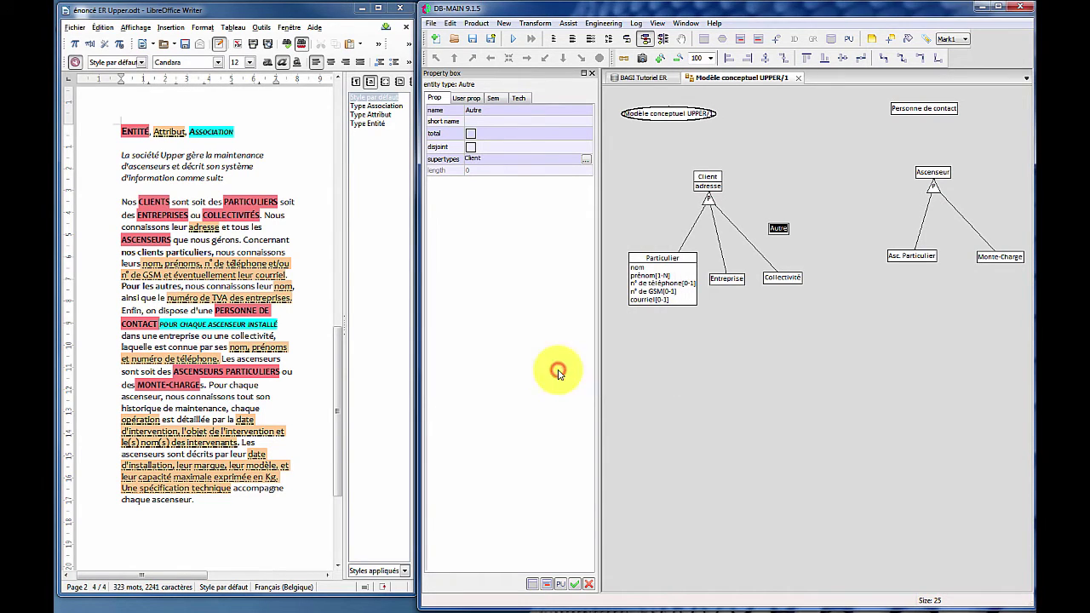
pyautogui.click(735, 367)
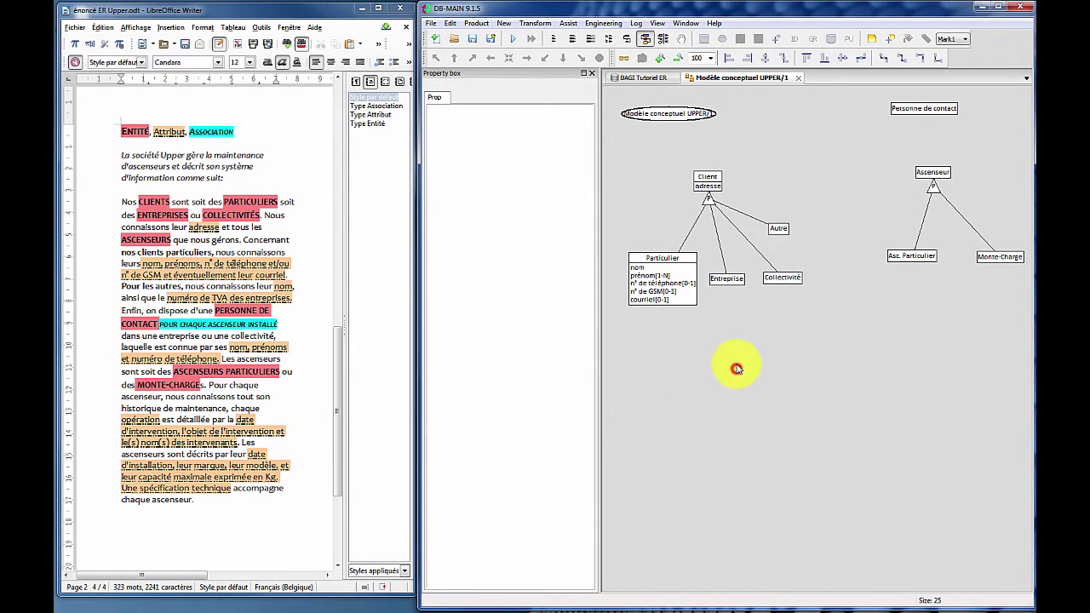
# - Replace Entreprise's supertype Client with Autre
pyautogui.click(729, 281)
pyautogui.click(528, 161)
pyautogui.click(585, 160)
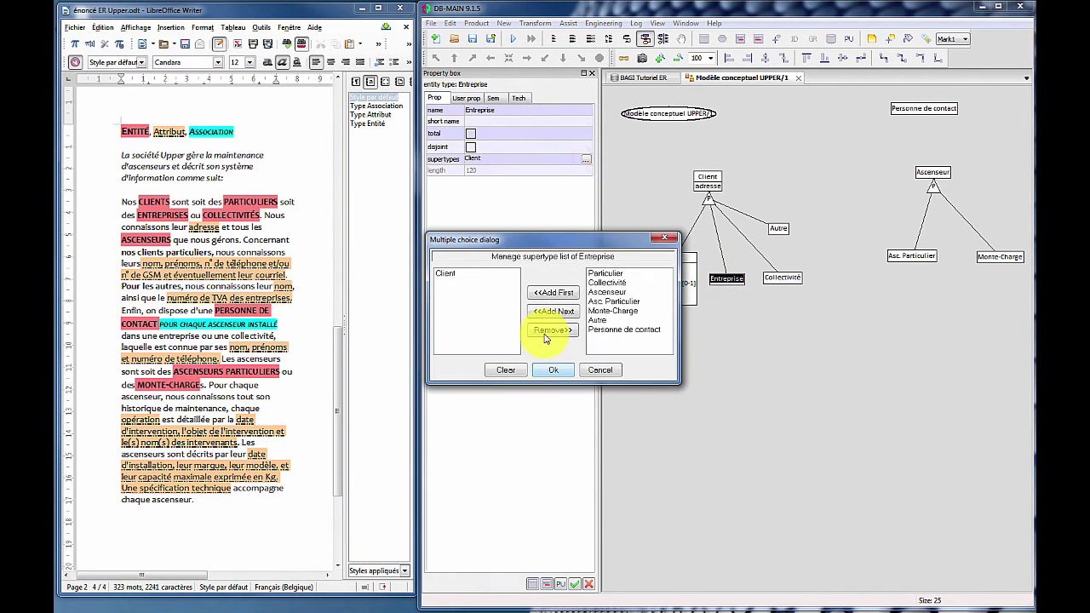
pyautogui.click(450, 274)
pyautogui.click(552, 329)
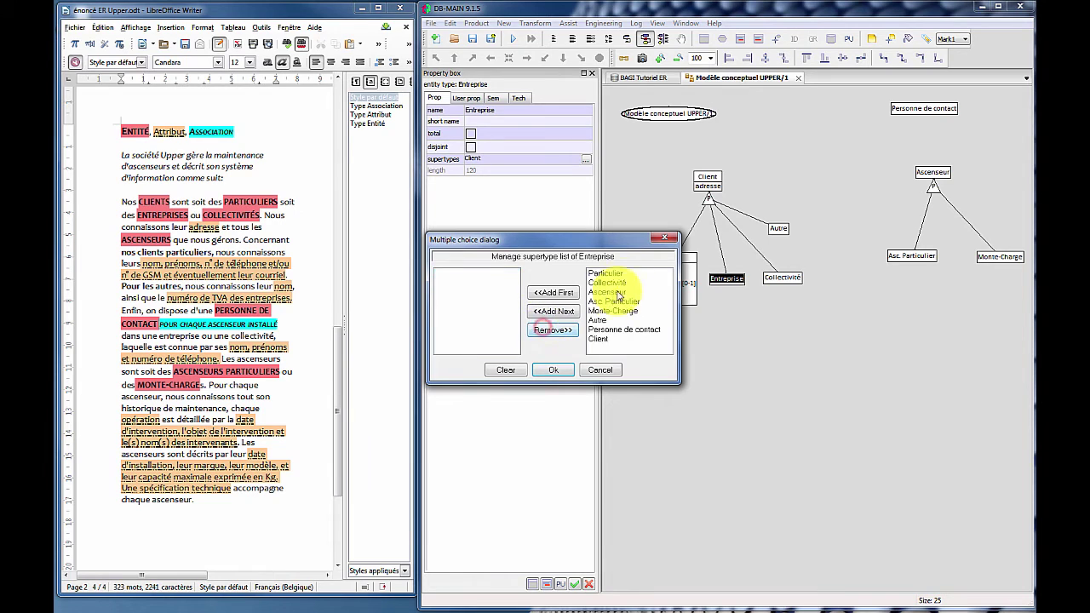
pyautogui.click(598, 320)
pyautogui.click(566, 292)
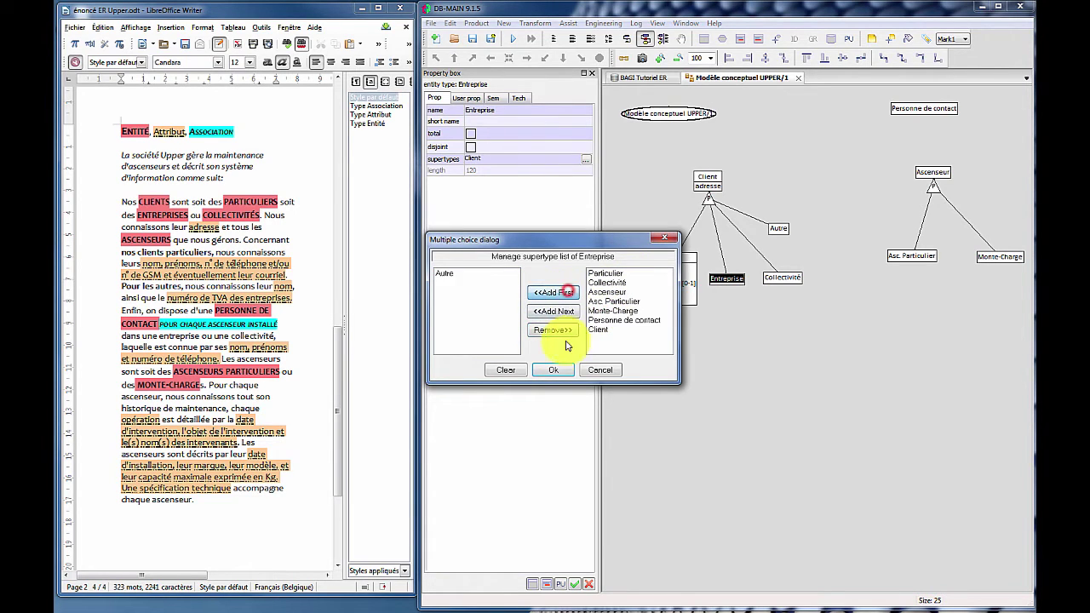
pyautogui.click(554, 370)
# - Replace Collectivité's supertype Client with Autre
pyautogui.click(772, 279)
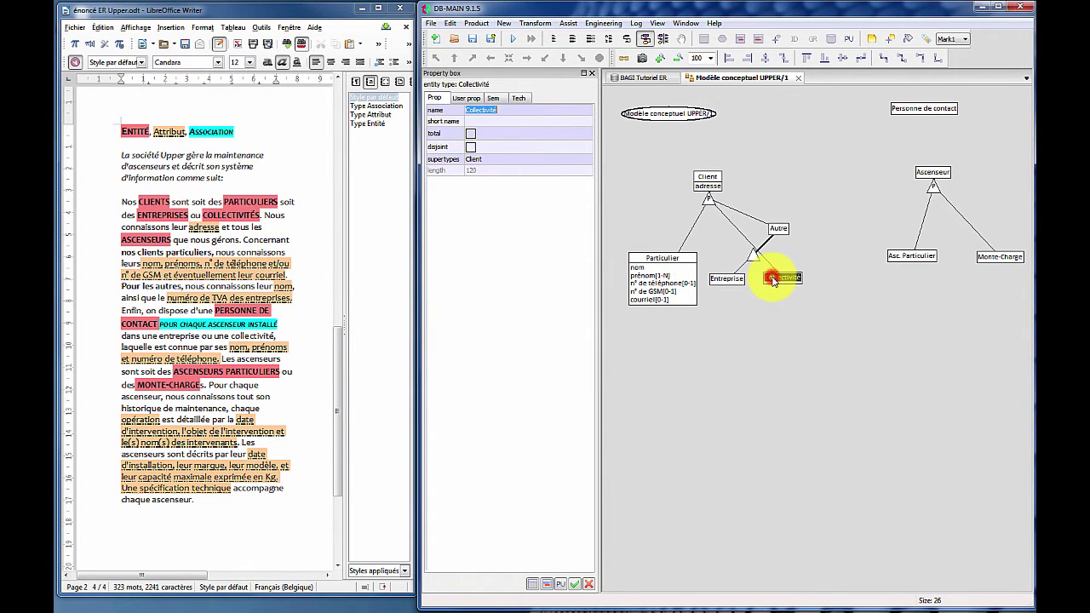
pyautogui.click(554, 158)
pyautogui.click(588, 161)
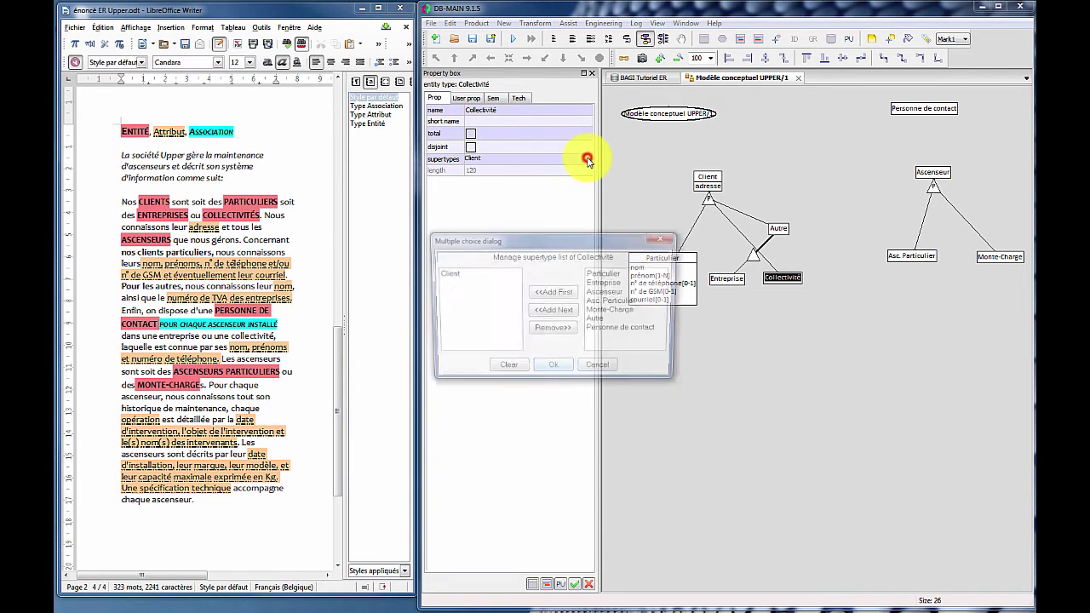
pyautogui.click(601, 322)
pyautogui.click(552, 292)
pyautogui.click(454, 283)
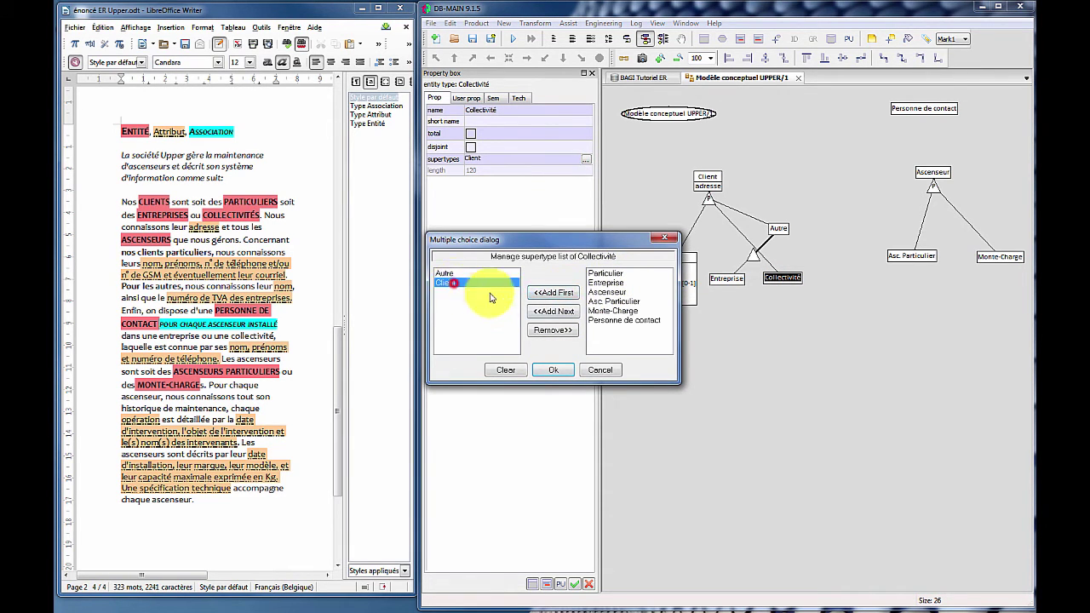
pyautogui.click(553, 330)
pyautogui.click(552, 370)
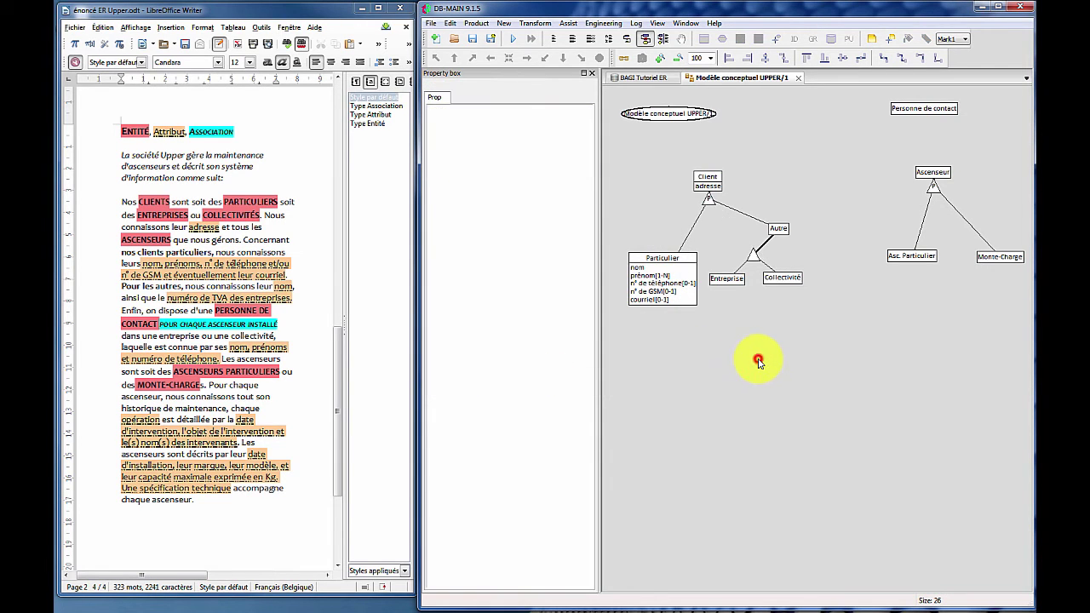
# - Move Entreprise and Collectivité further down and place Autre's subtype triangle just above and between them
pyautogui.click(753, 257)
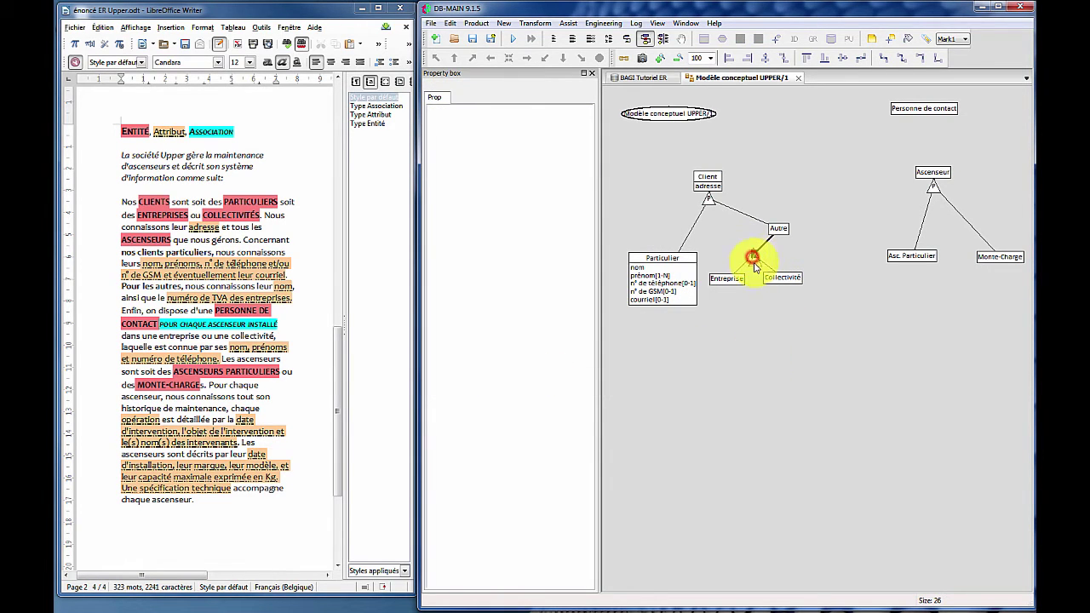
pyautogui.moveTo(727, 278); pyautogui.dragTo(793, 299)
pyautogui.click(783, 278)
pyautogui.click(755, 260)
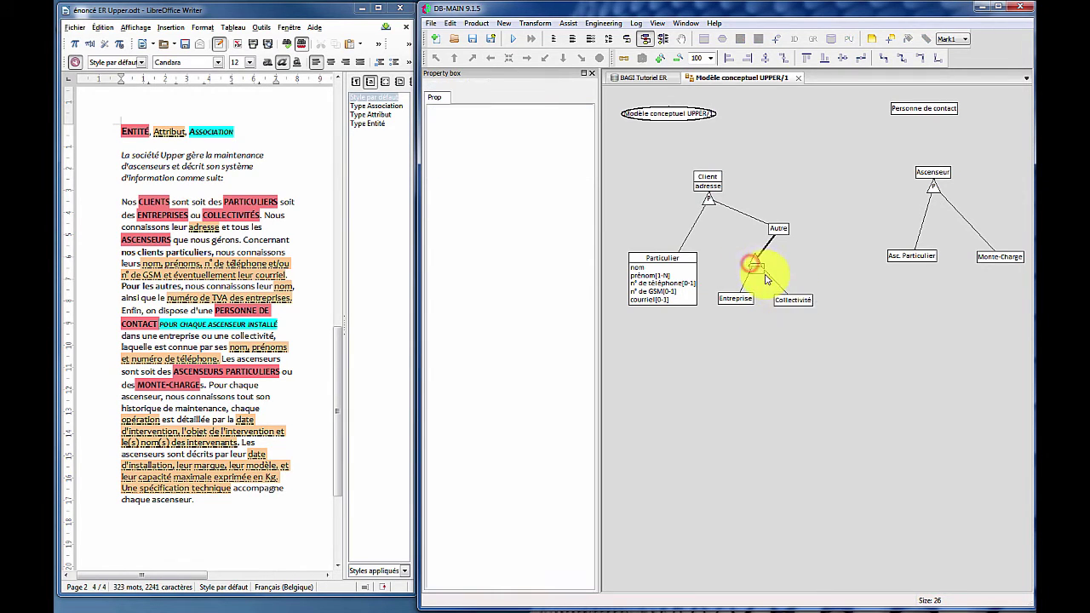
pyautogui.click(738, 301)
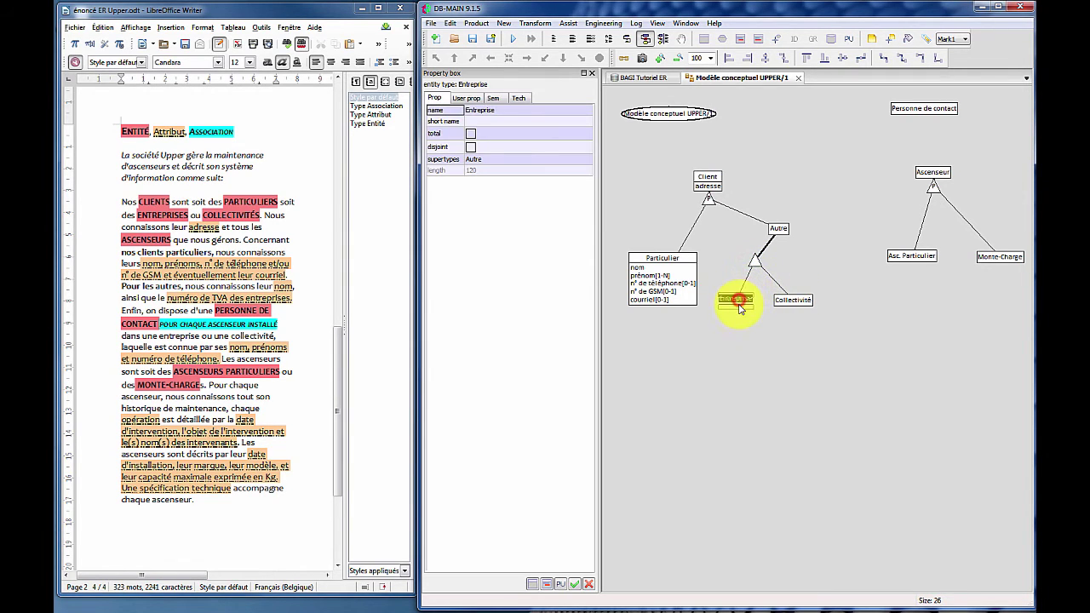
pyautogui.click(755, 260)
# - Move Autre down closer to Particulier and place Entreprise and Collectivité side by side lower beneath it
pyautogui.click(776, 228)
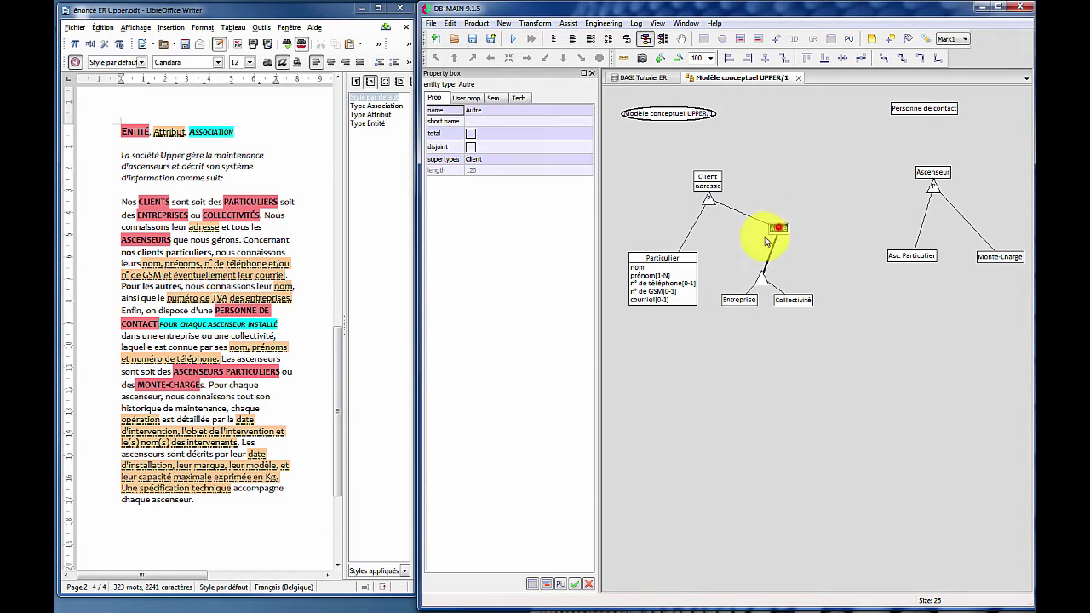
pyautogui.moveTo(758, 249); pyautogui.dragTo(759, 251)
pyautogui.moveTo(745, 294); pyautogui.dragTo(784, 325)
pyautogui.click(741, 297)
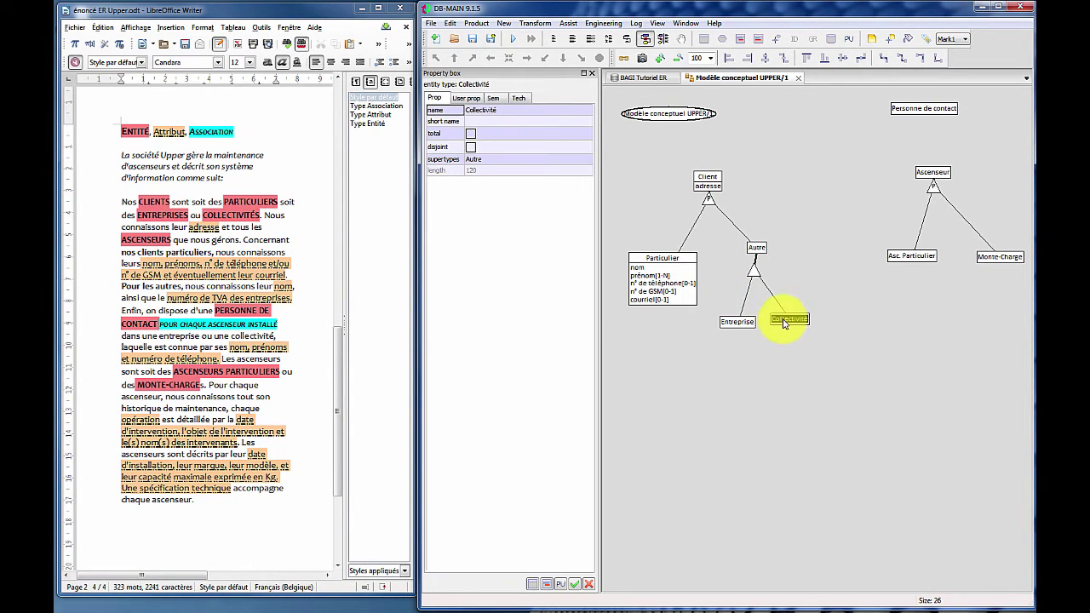
# - Mark Autre's subtypes as total and disjoint and shift its subtype triangle slightly down
pyautogui.click(756, 273)
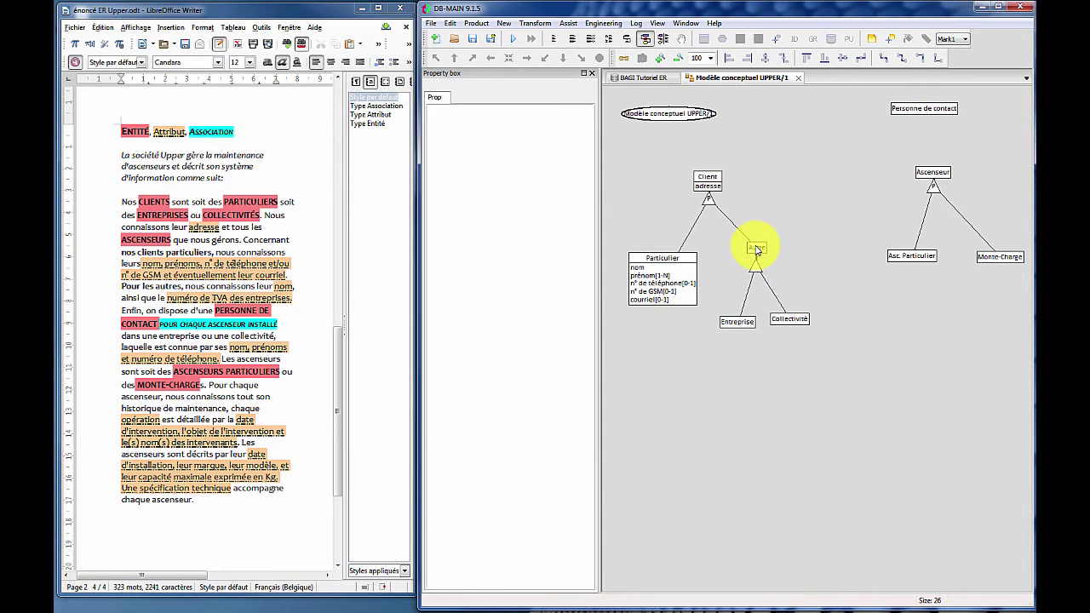
pyautogui.click(756, 249)
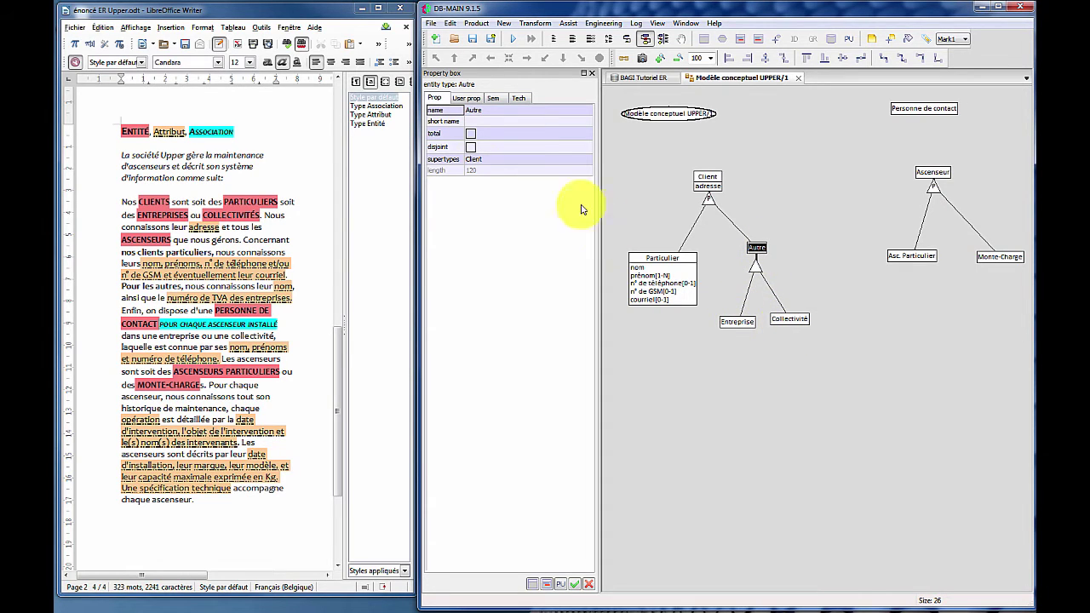
pyautogui.click(472, 133)
pyautogui.click(471, 133)
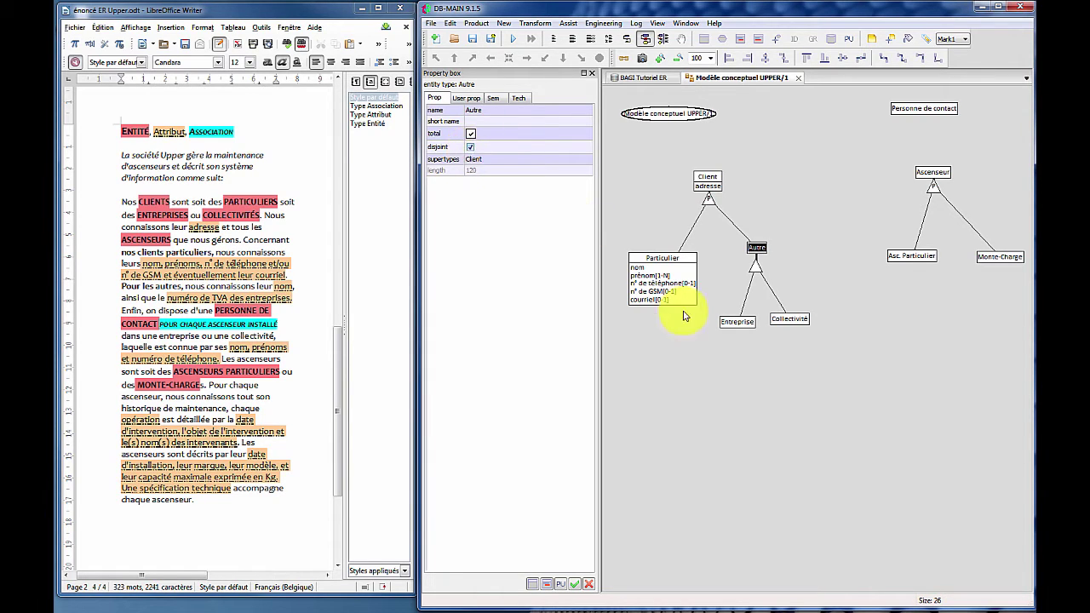
pyautogui.click(747, 395)
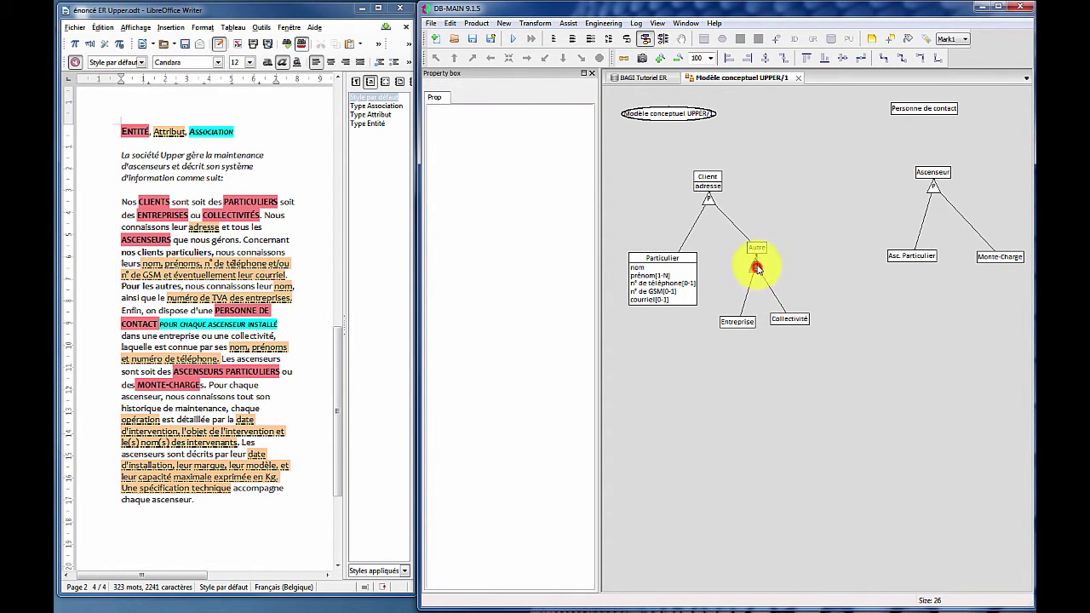
pyautogui.moveTo(759, 266); pyautogui.dragTo(760, 280)
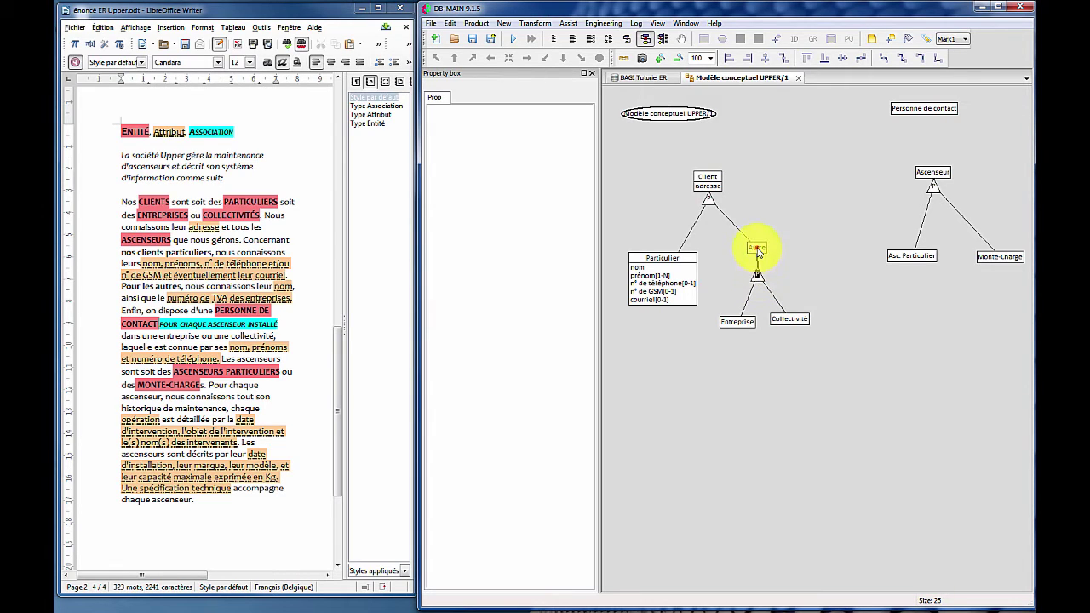
# - Add an attribute named nom to the Autre entity type
pyautogui.click(758, 248)
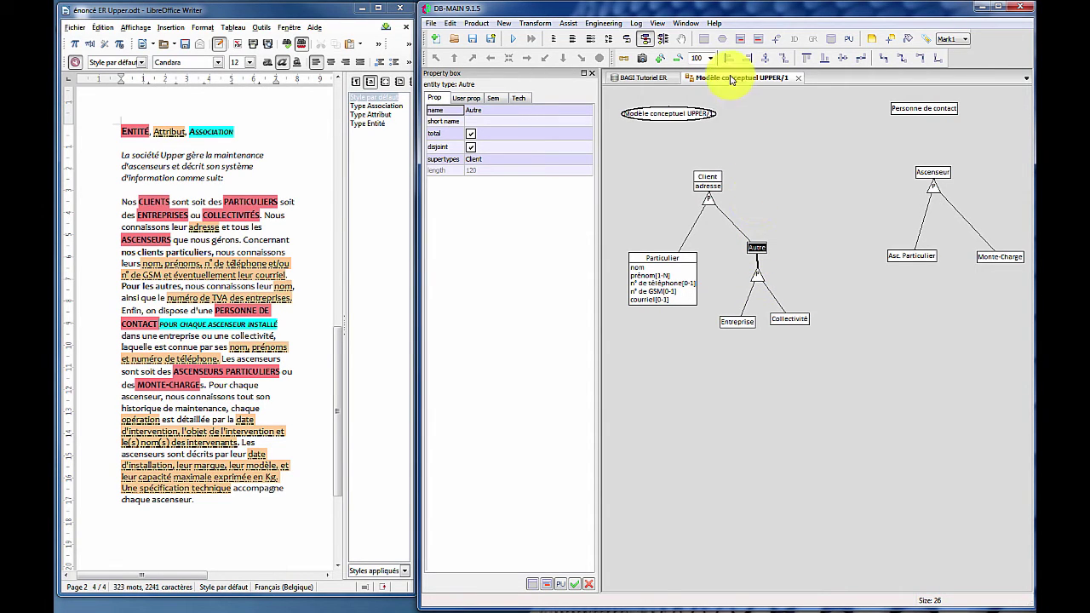
pyautogui.click(758, 40)
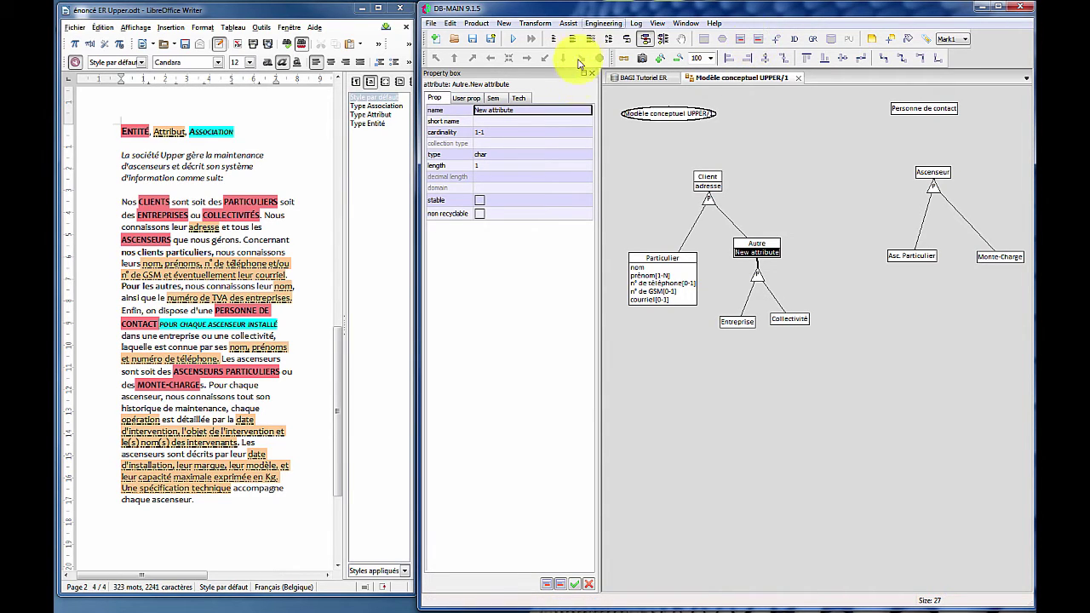
pyautogui.click(558, 106)
pyautogui.write('nom')
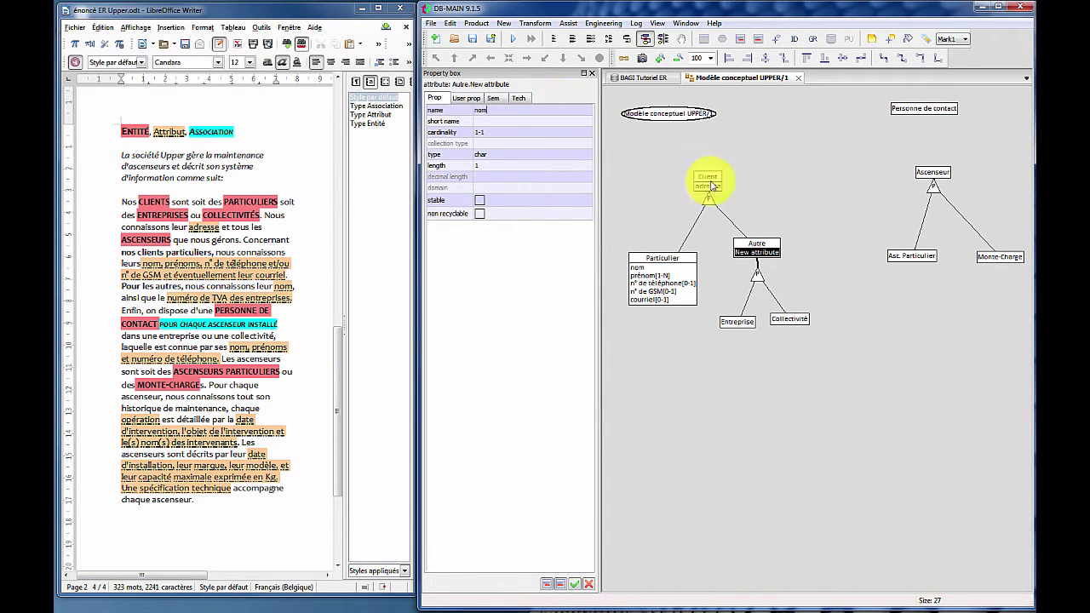
pyautogui.click(771, 196)
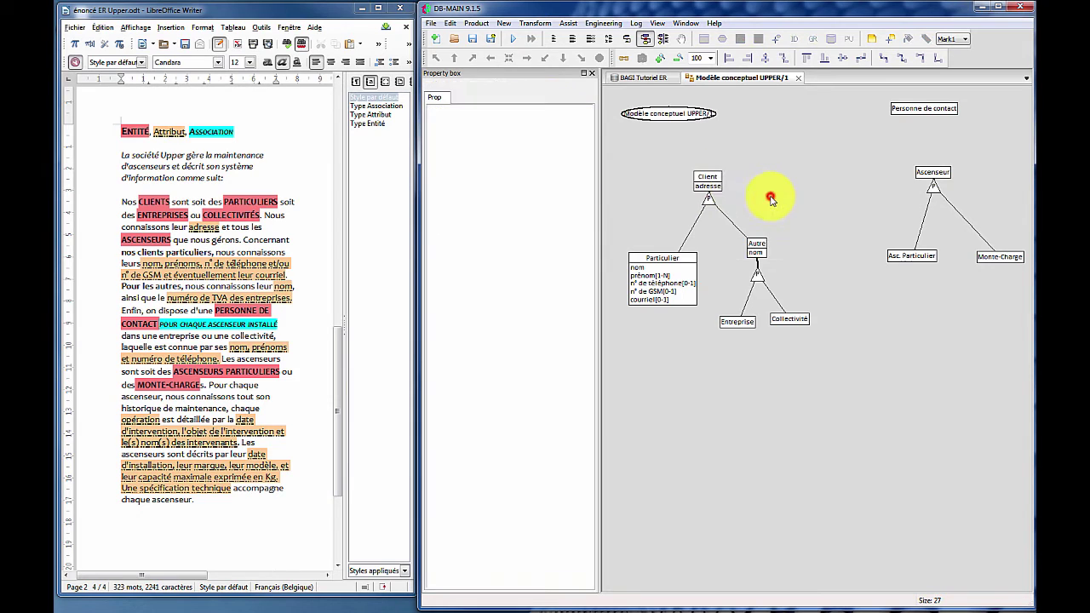
# - Add an attribute named n° de TVA to the Entreprise entity type
pyautogui.click(747, 322)
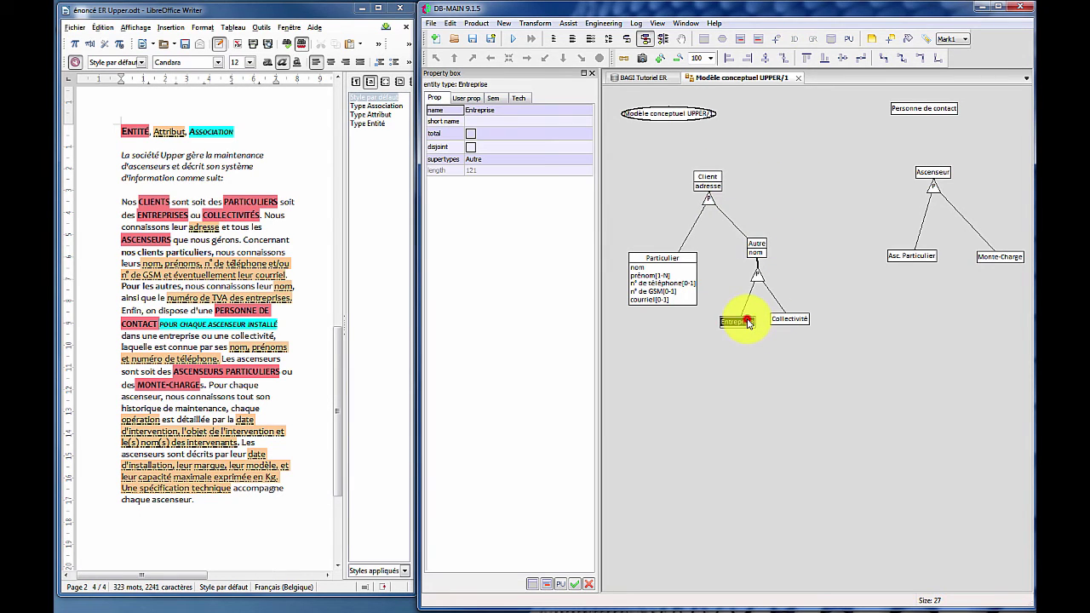
pyautogui.click(742, 41)
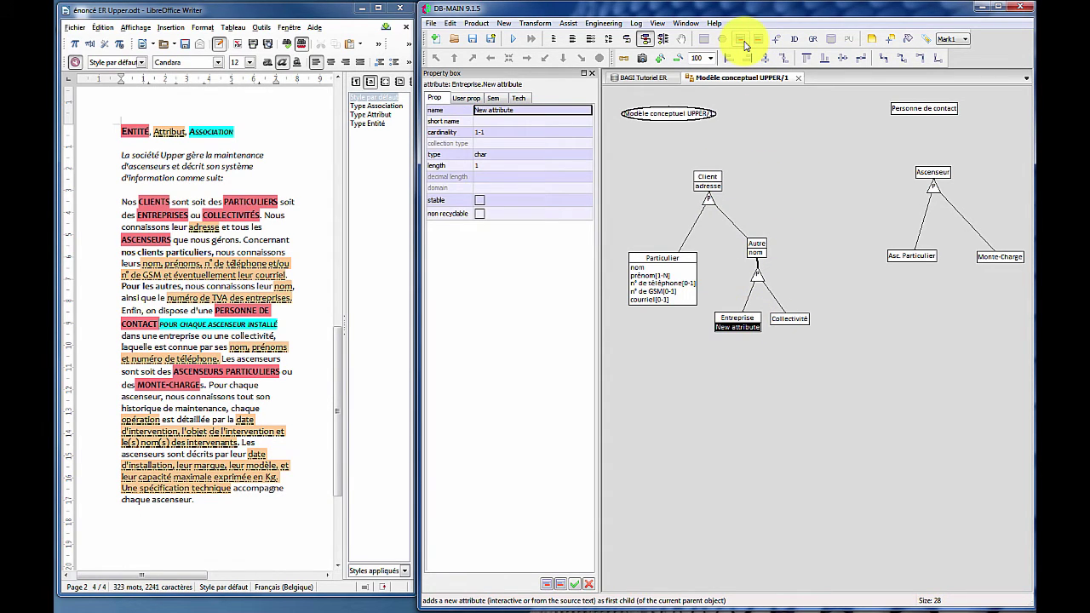
pyautogui.doubleClick(738, 331)
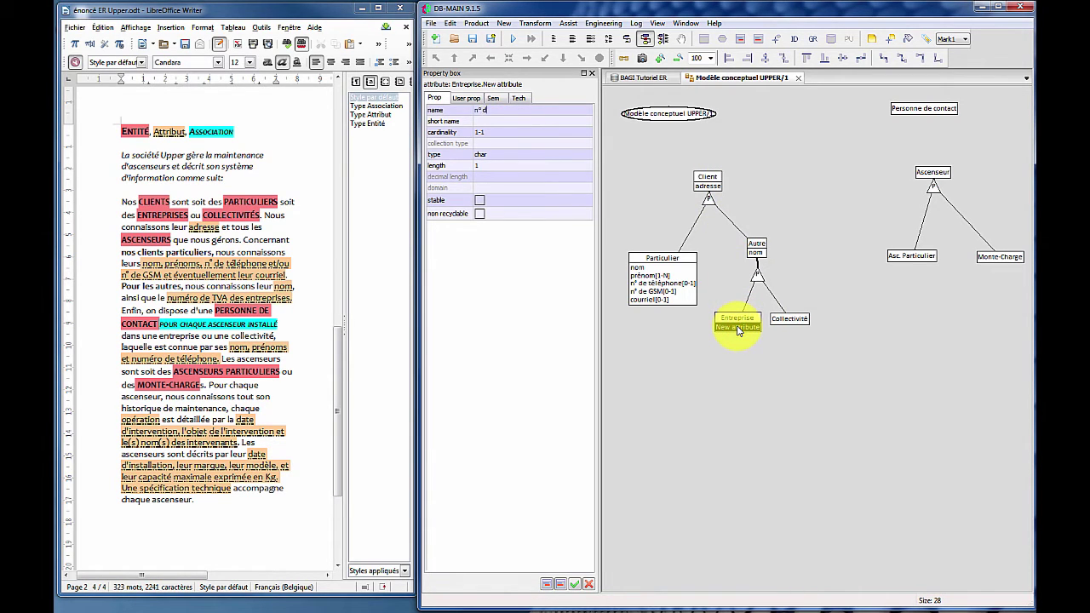
pyautogui.click(884, 333)
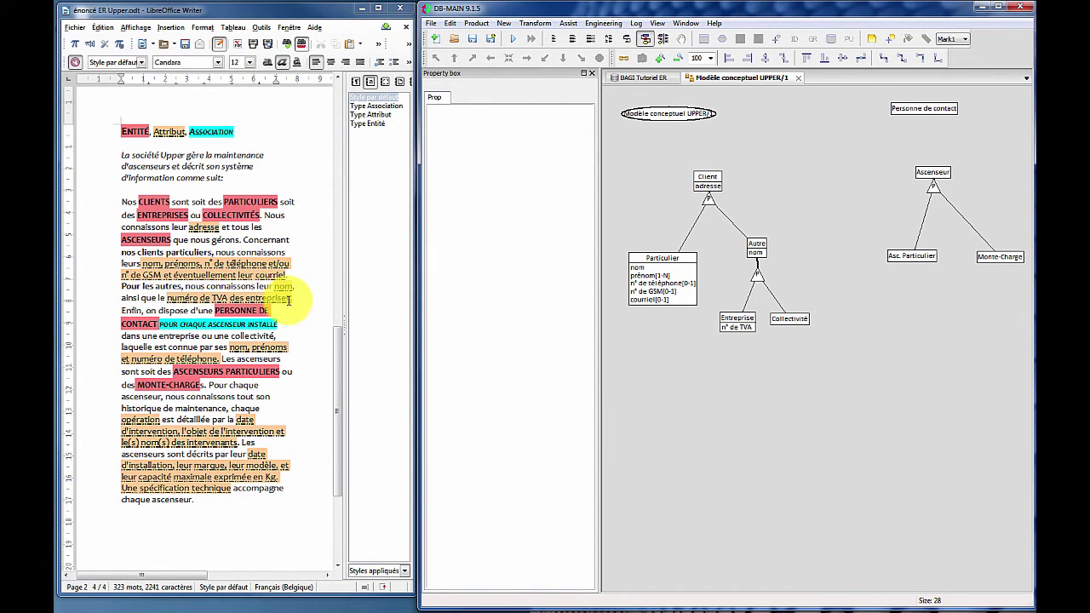
# - In LibreOffice Writer, highlight the client passage of the statement and insert a blank line before the sentence starting with Enfin
pyautogui.moveTo(294, 299); pyautogui.dragTo(126, 203)
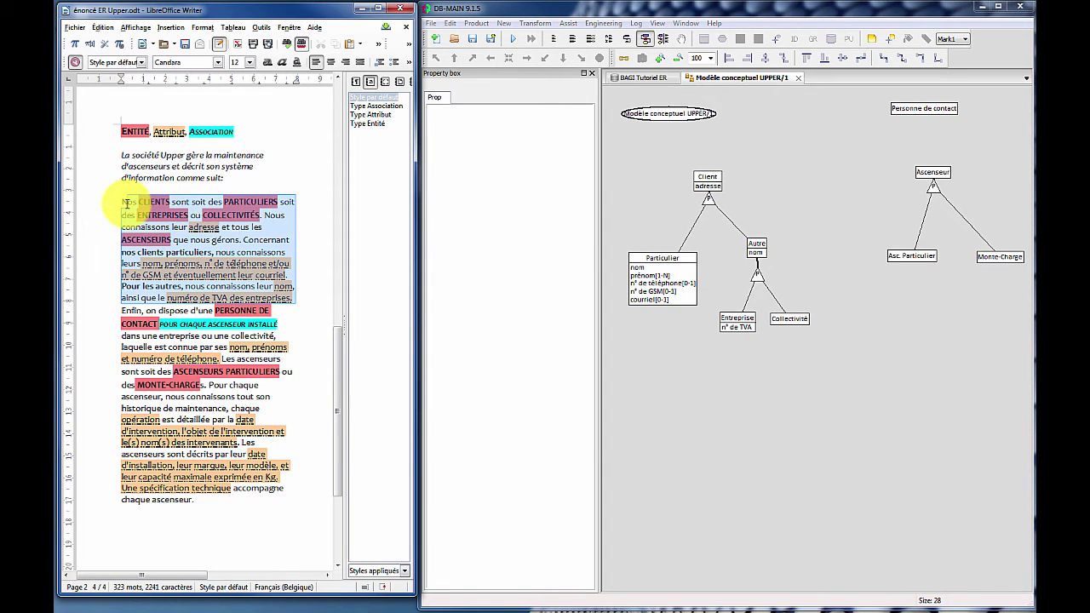
pyautogui.click(311, 299)
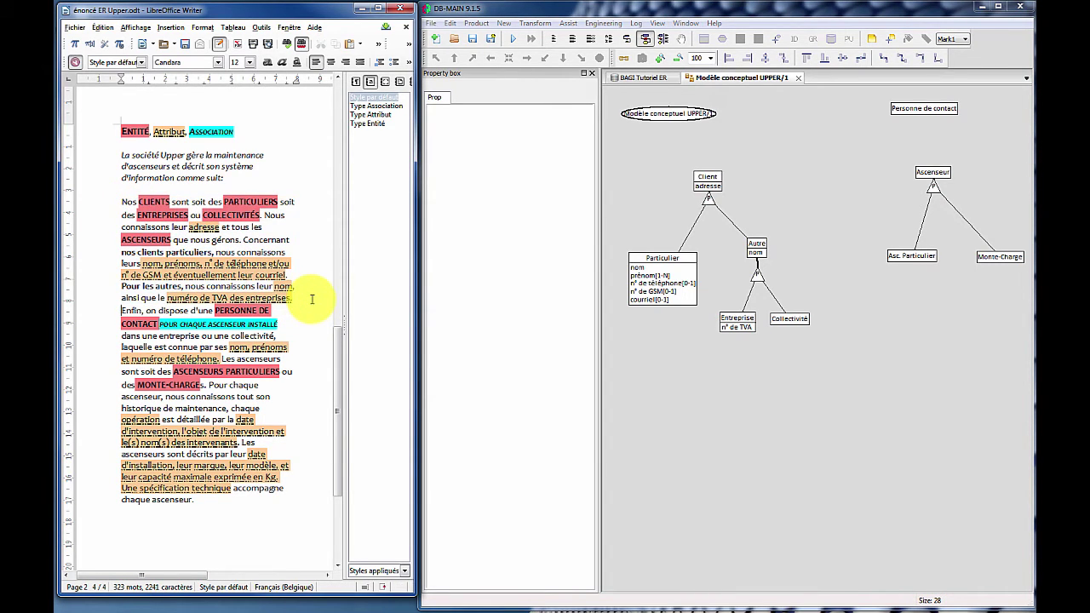
pyautogui.press('Return')
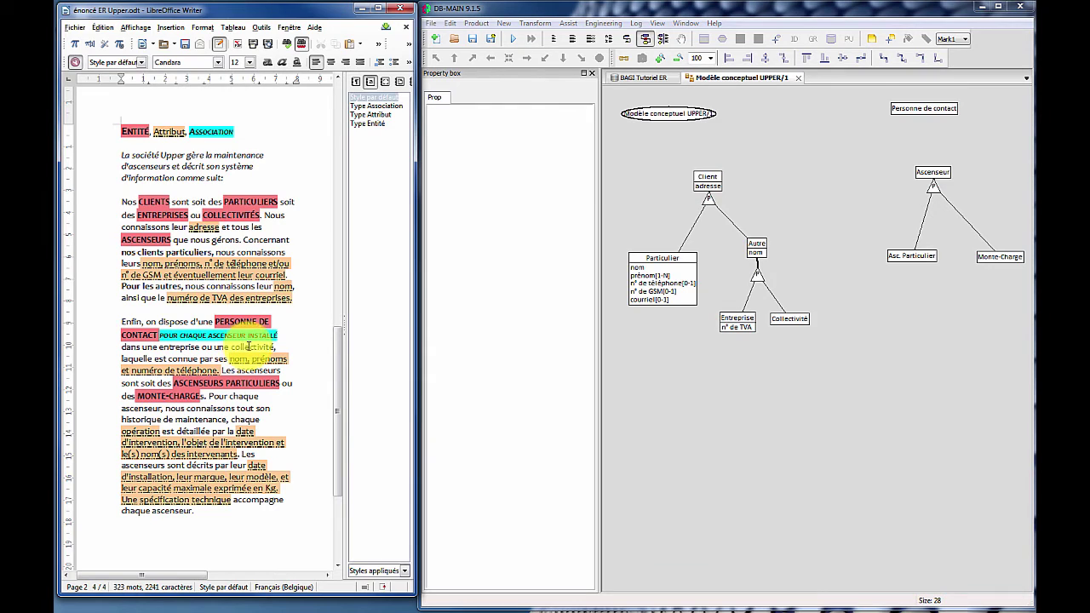
# - In DB-MAIN, move Personne de contact slightly up and place a relationship type below it, linked to Personne de contact and Ascenseur
pyautogui.click(951, 113)
pyautogui.moveTo(953, 111); pyautogui.dragTo(956, 103)
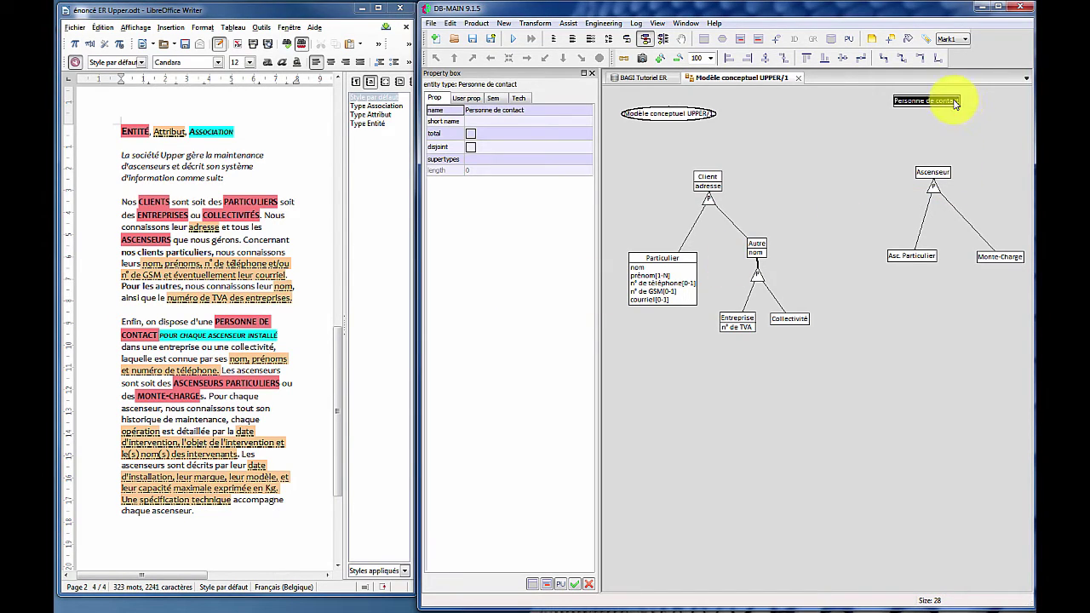
pyautogui.click(723, 41)
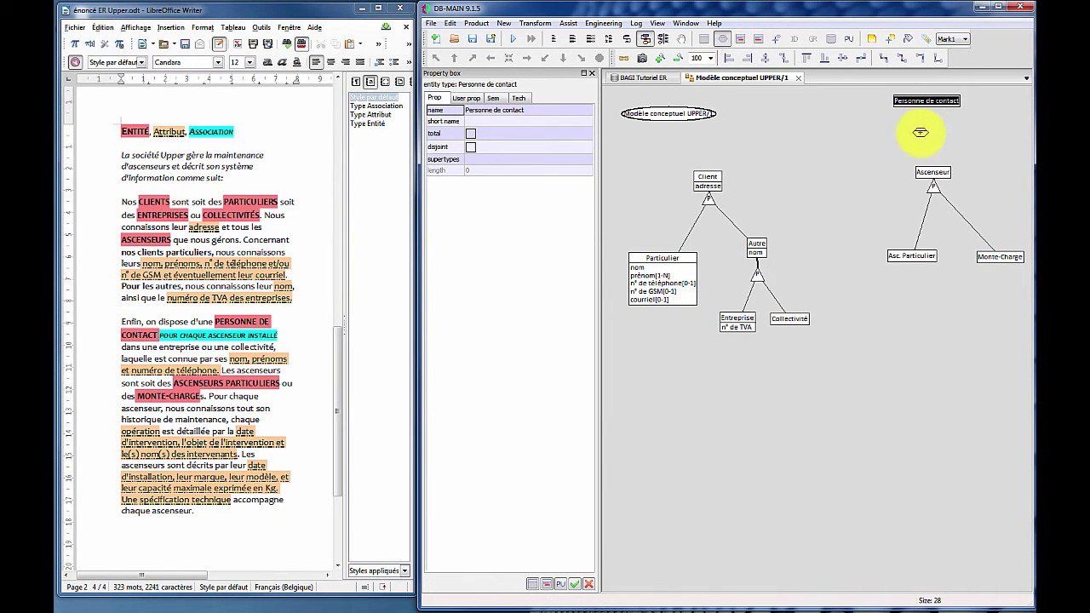
pyautogui.click(929, 134)
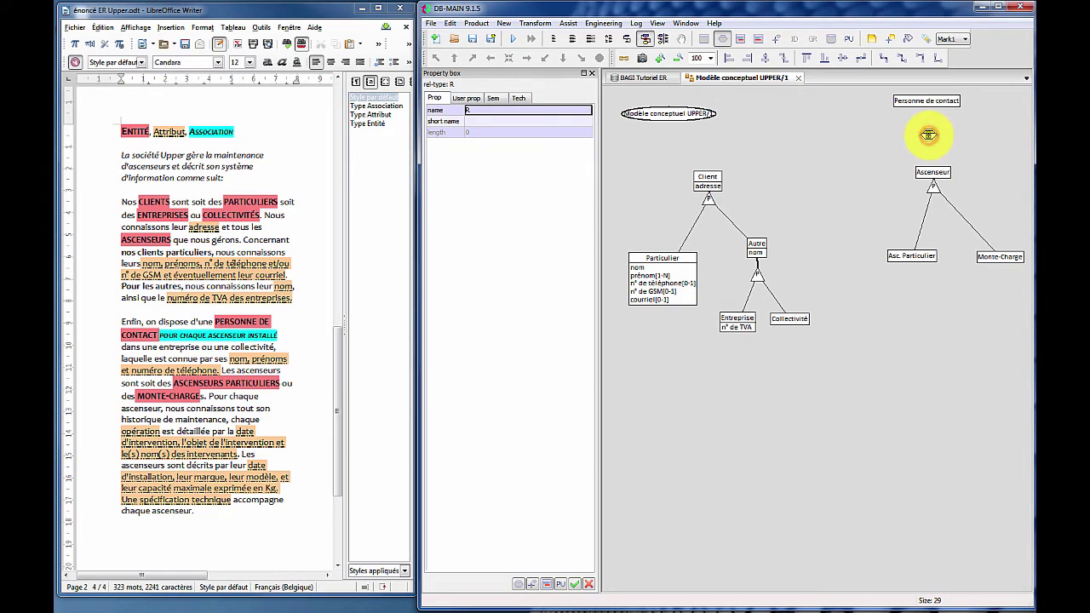
pyautogui.click(782, 40)
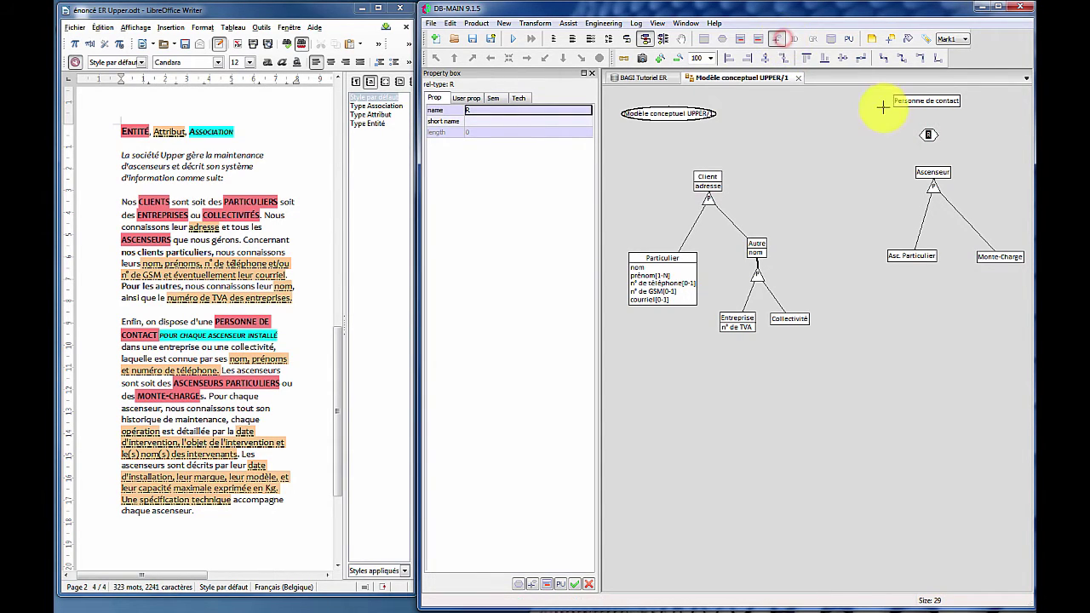
pyautogui.moveTo(928, 134); pyautogui.dragTo(935, 173)
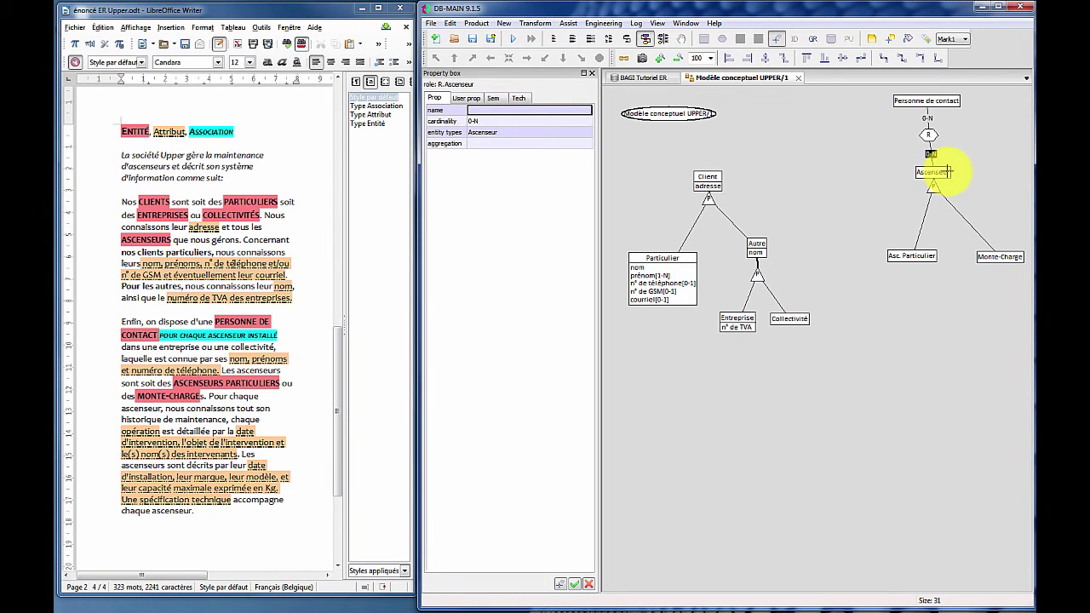
pyautogui.moveTo(927, 134); pyautogui.dragTo(708, 176)
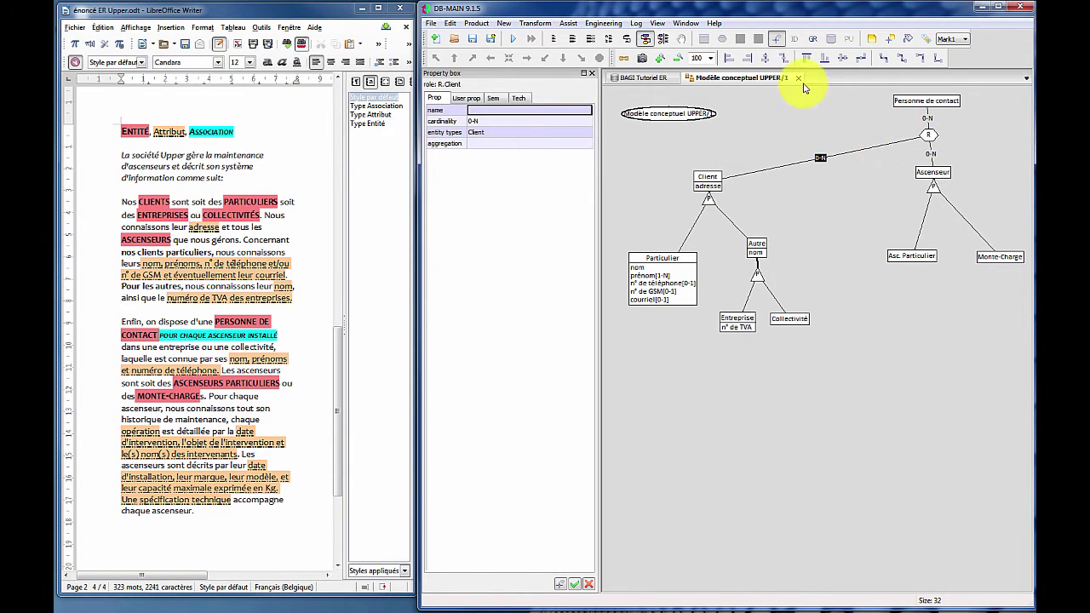
pyautogui.click(778, 38)
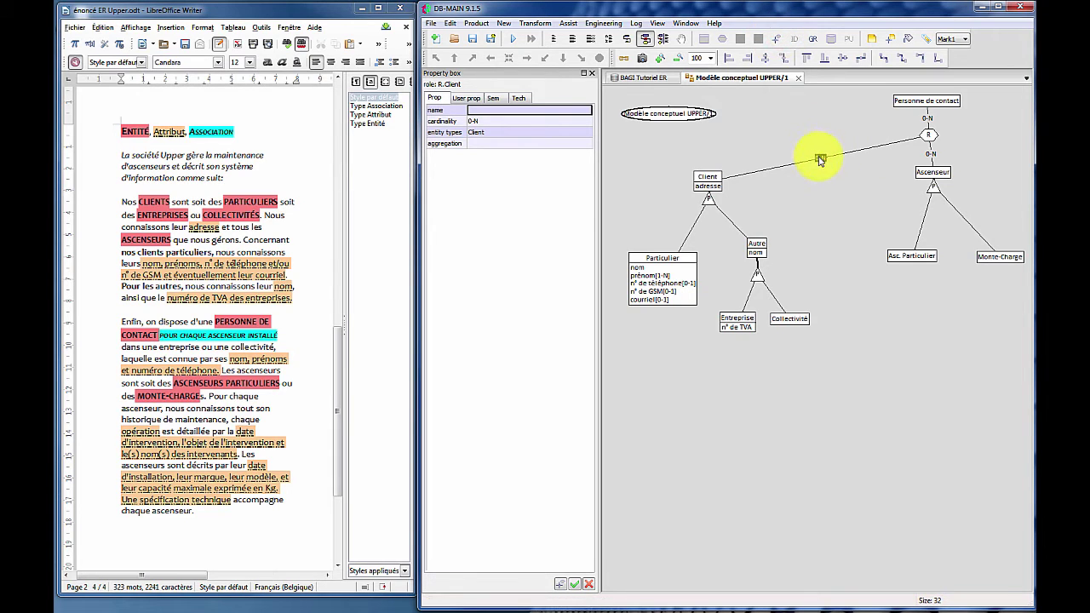
pyautogui.press('Return')
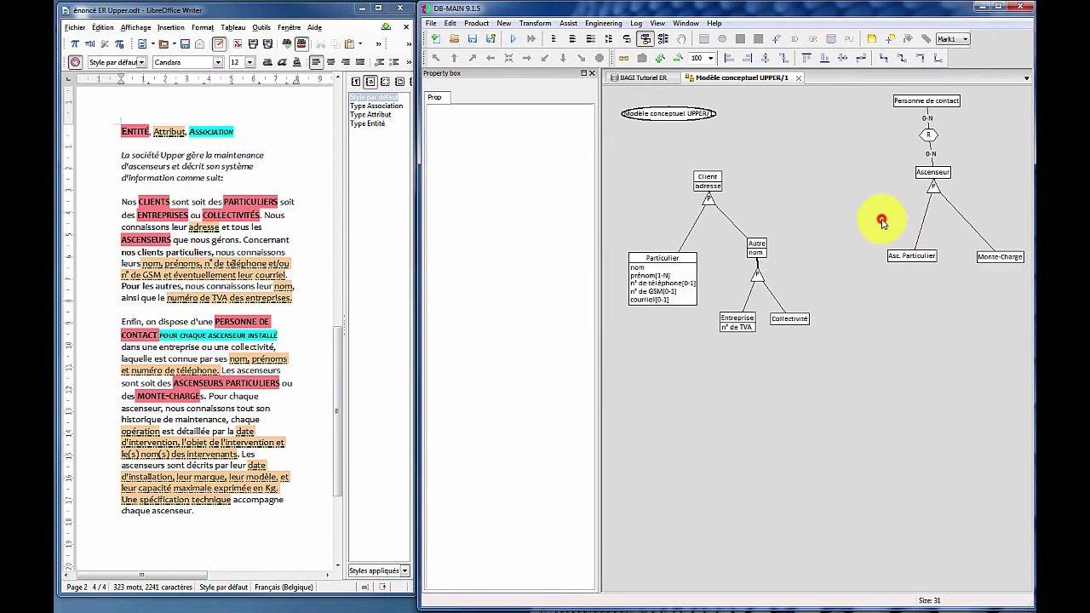
# - Name the relationship type between Personne de contact and Ascenseur contact, and align Personne de contact above Ascenseur
pyautogui.click(929, 135)
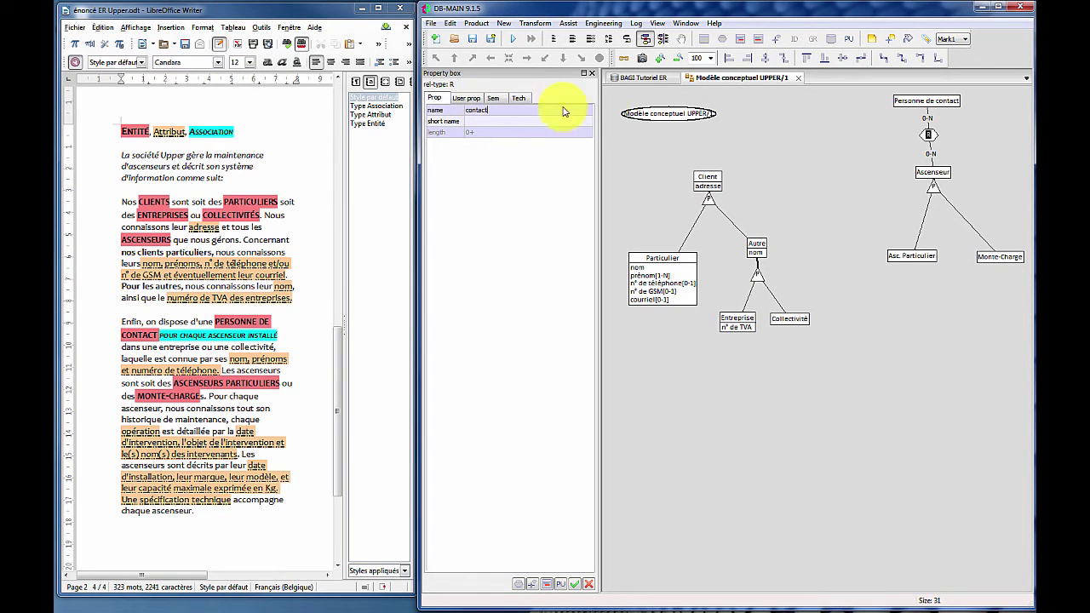
pyautogui.click(788, 126)
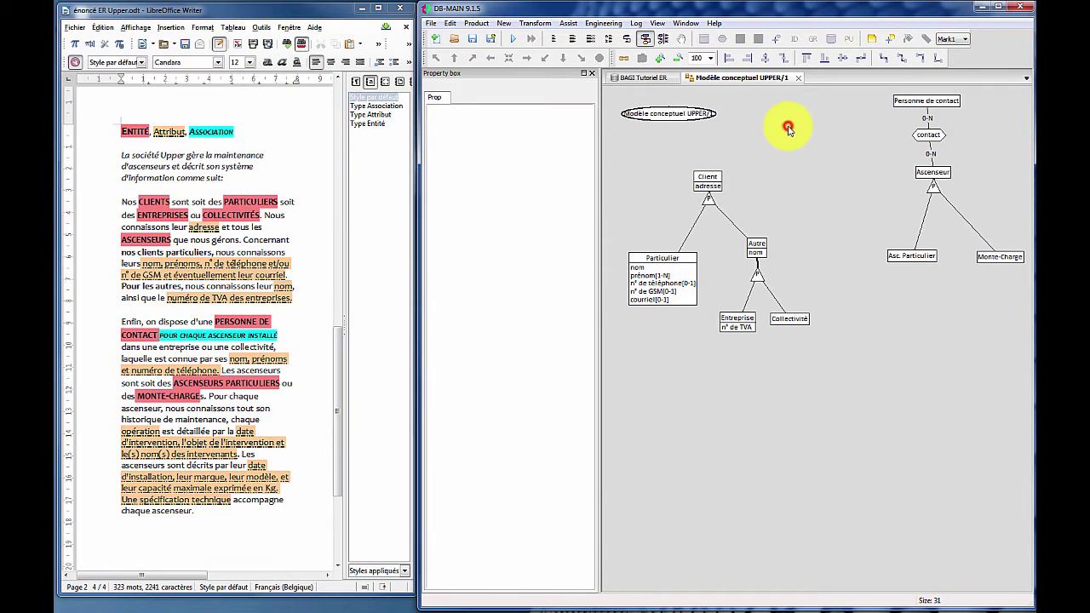
pyautogui.click(939, 103)
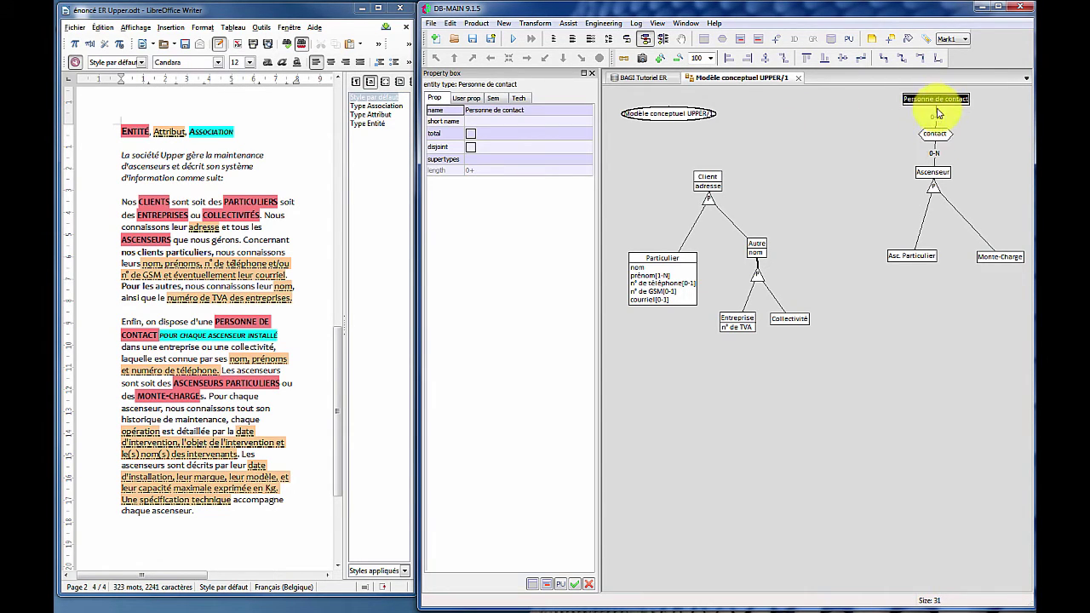
# - Set the cardinality of Ascenseur's role in the contact relationship type to 0-1
pyautogui.click(933, 155)
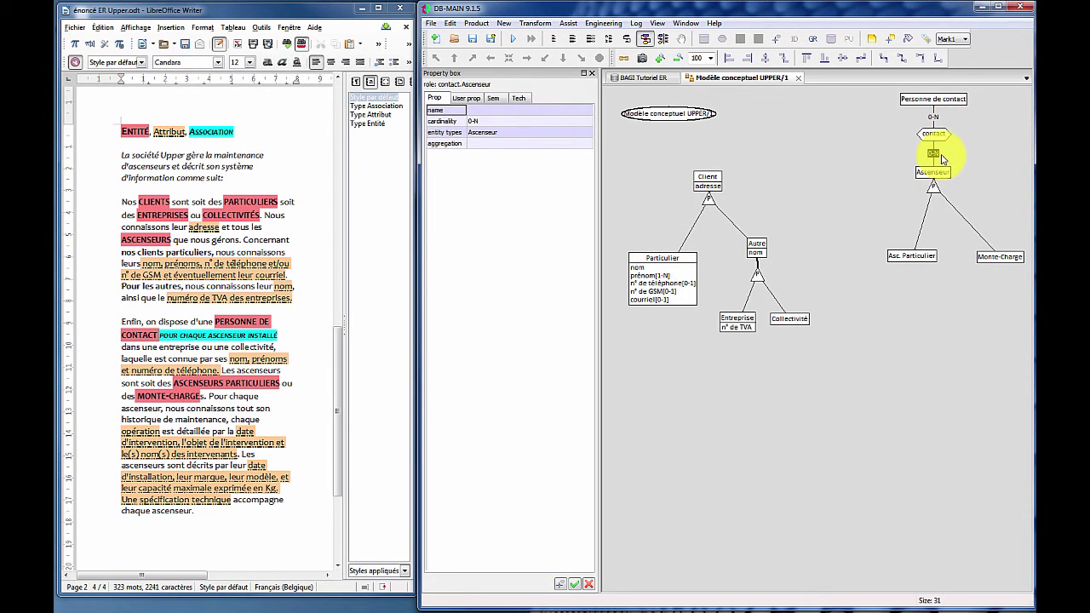
pyautogui.click(528, 121)
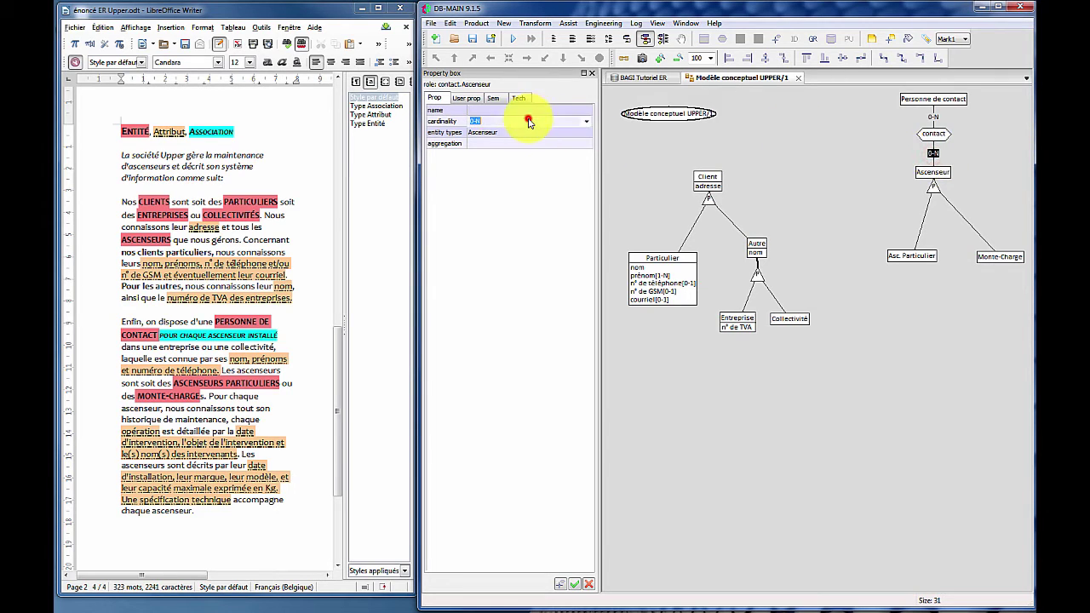
pyautogui.click(586, 122)
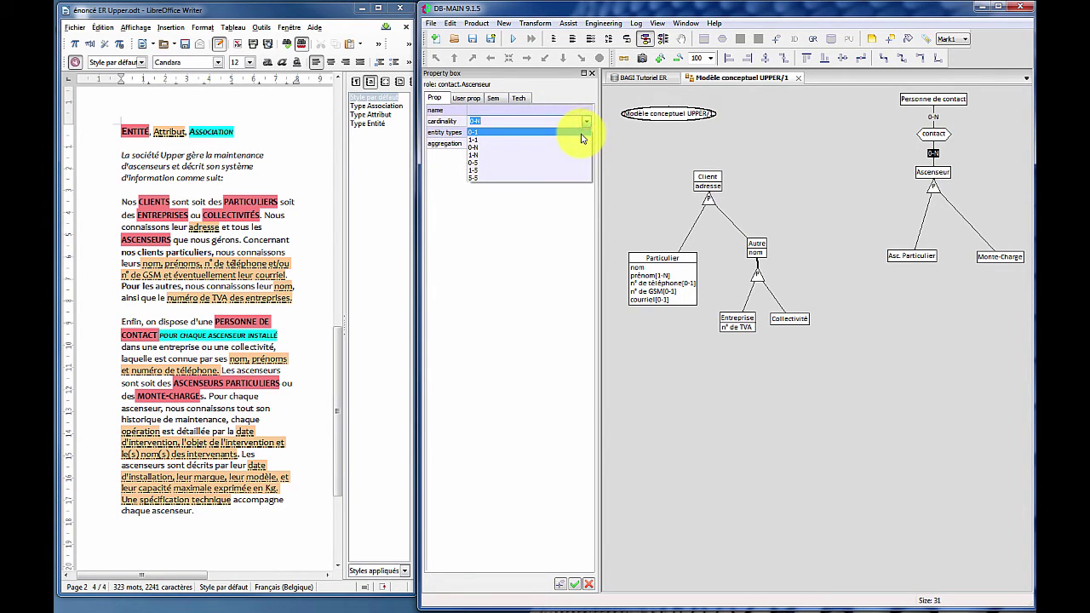
pyautogui.click(581, 133)
pyautogui.click(738, 151)
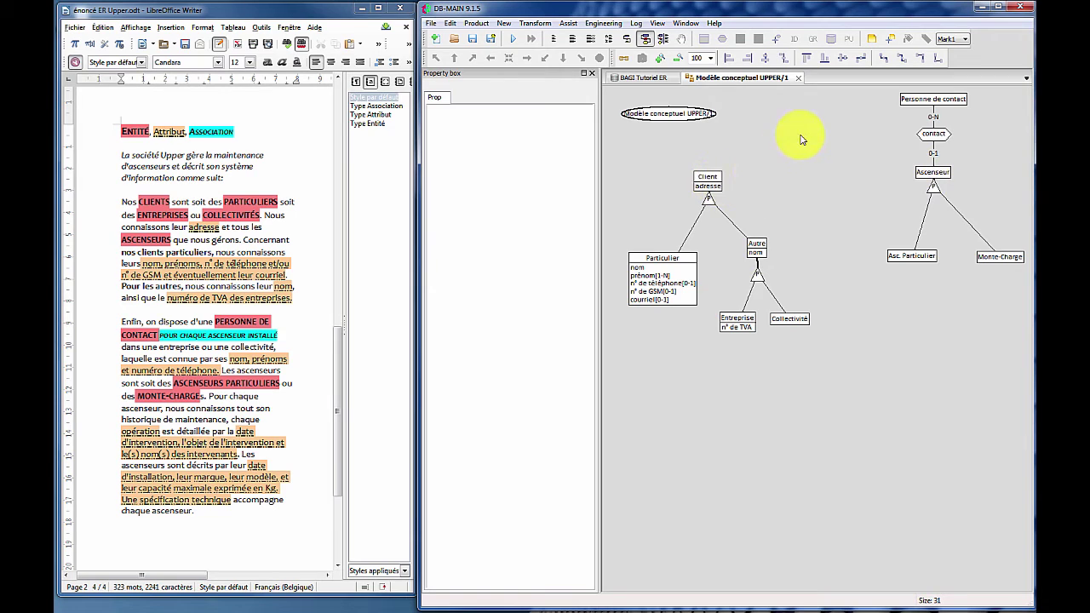
# - Link Client to Ascenseur with a relationship type named possède
pyautogui.click(780, 41)
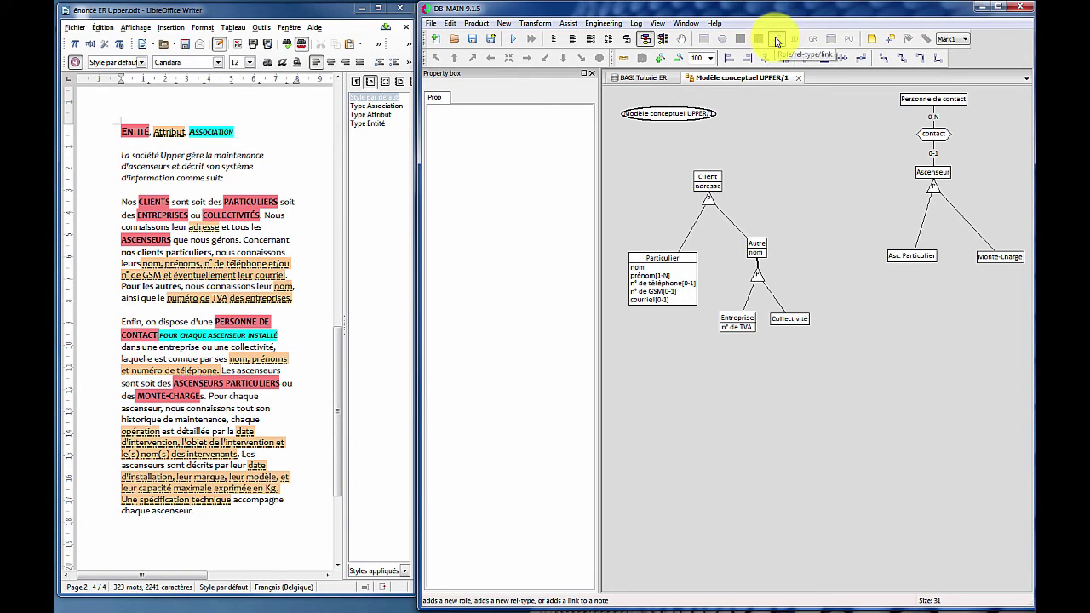
pyautogui.moveTo(708, 178); pyautogui.dragTo(930, 172)
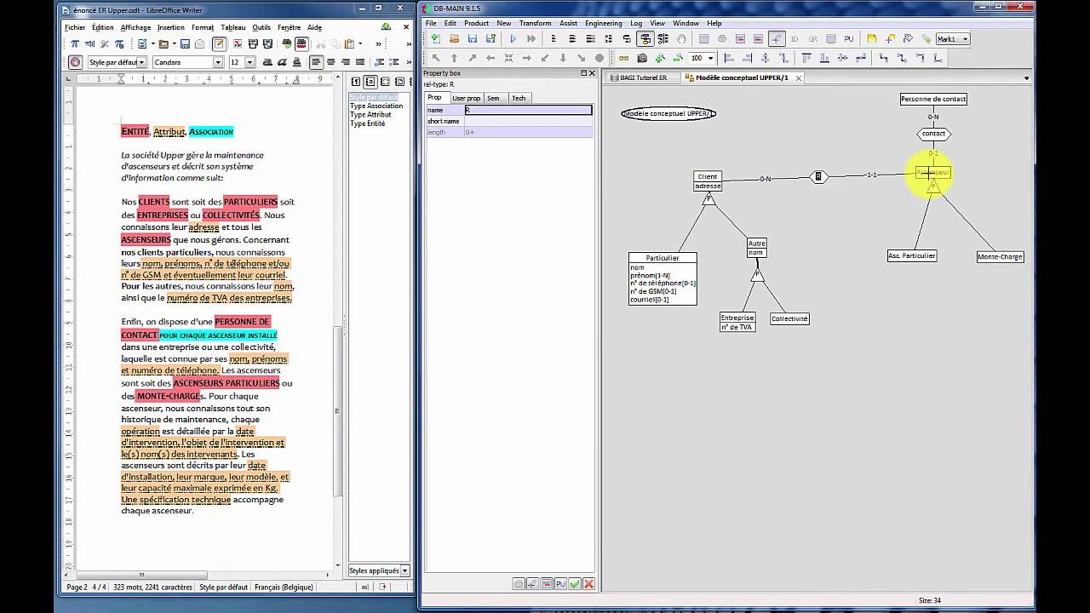
pyautogui.click(818, 178)
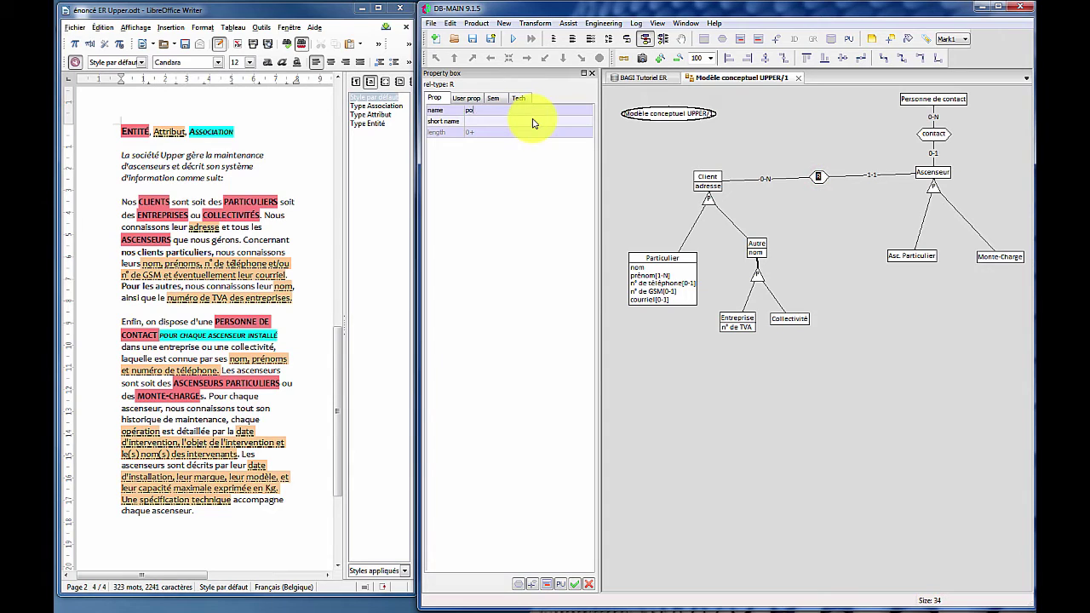
pyautogui.click(823, 151)
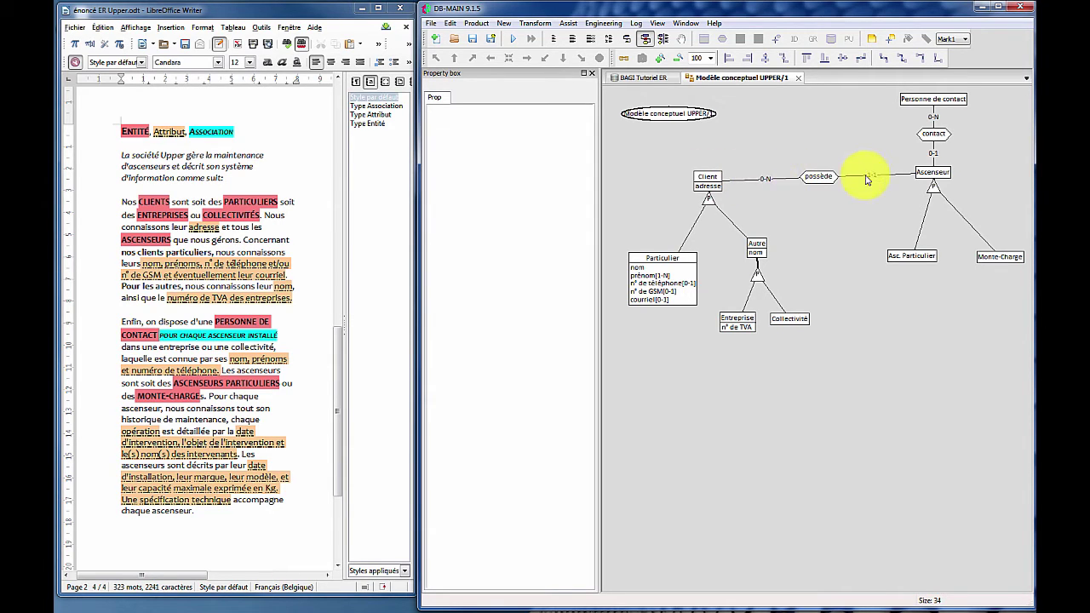
# - Select Ascenseur's role in the contact relationship type to view its properties
pyautogui.click(934, 156)
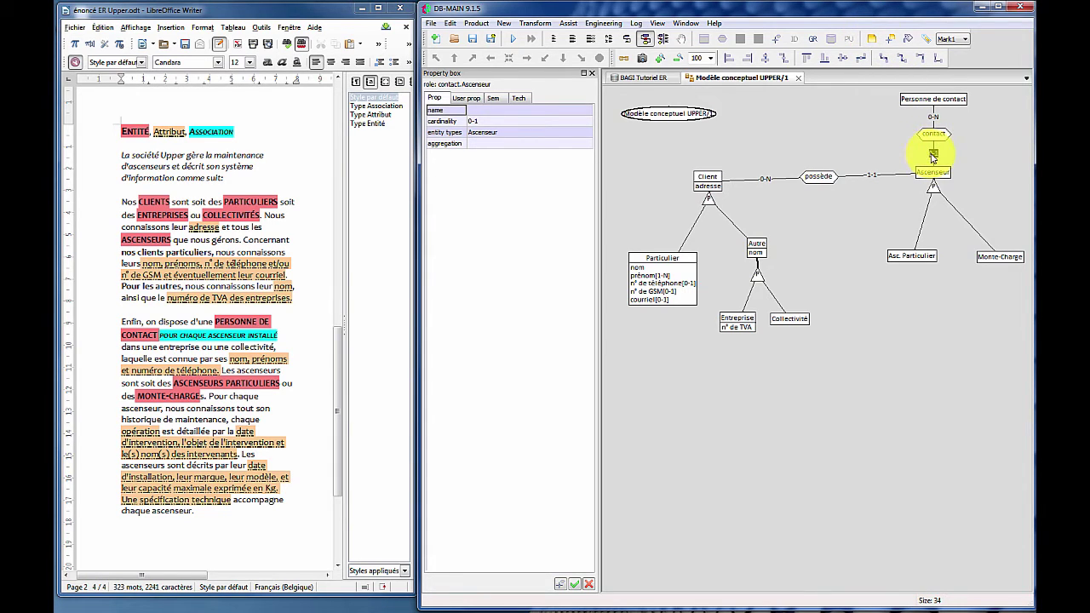
# - Attach the note "la cardinalité est de 1-1 si possédé par Autre" to the contact role of Ascenseur and place it beside Personne de contact
pyautogui.click(872, 38)
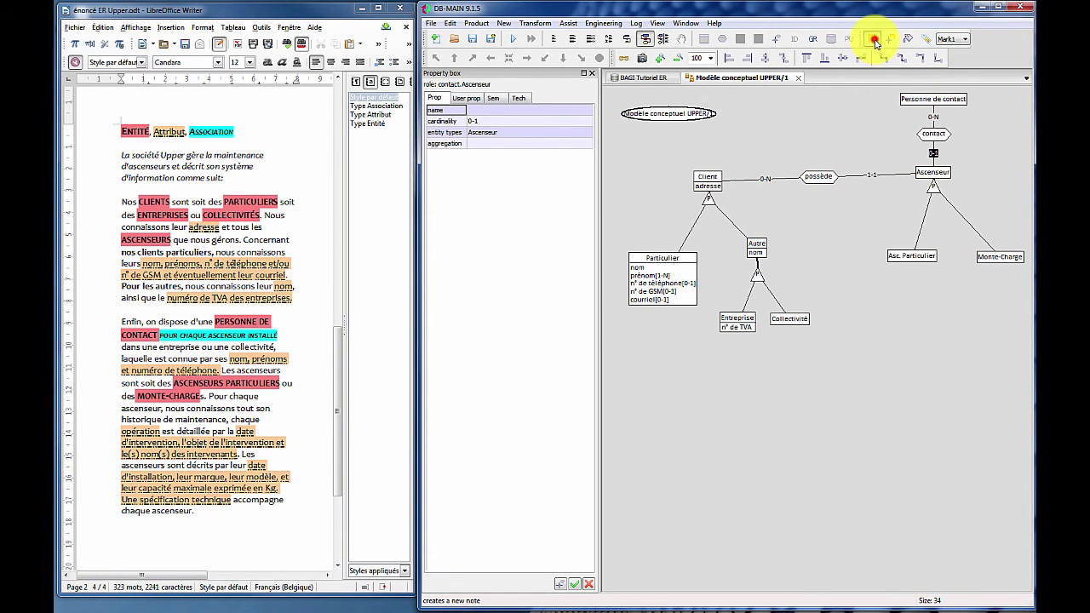
pyautogui.click(800, 107)
pyautogui.moveTo(489, 114); pyautogui.dragTo(420, 113)
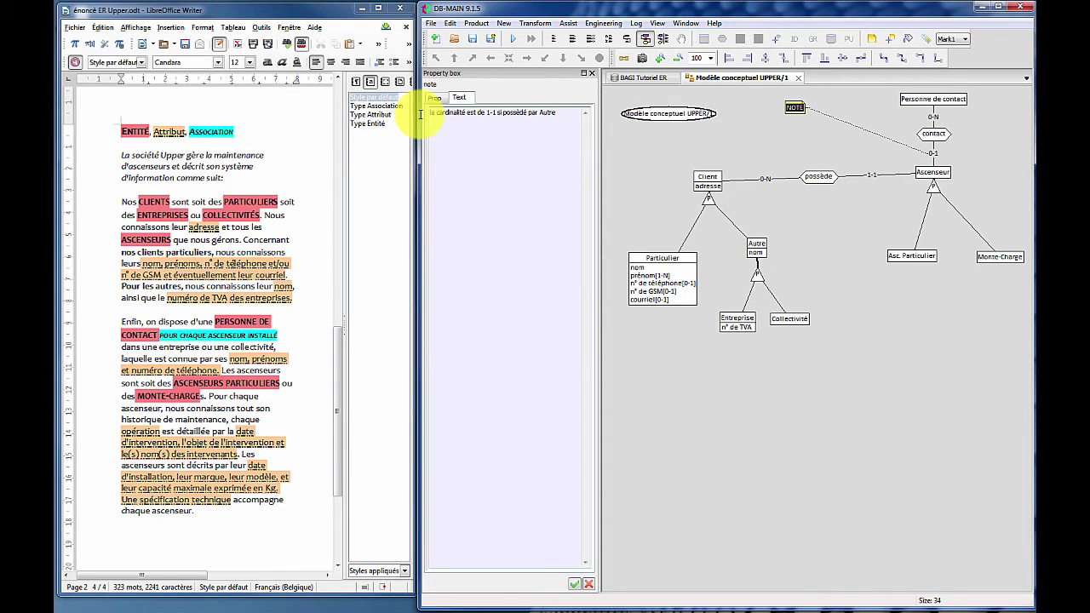
pyautogui.click(655, 160)
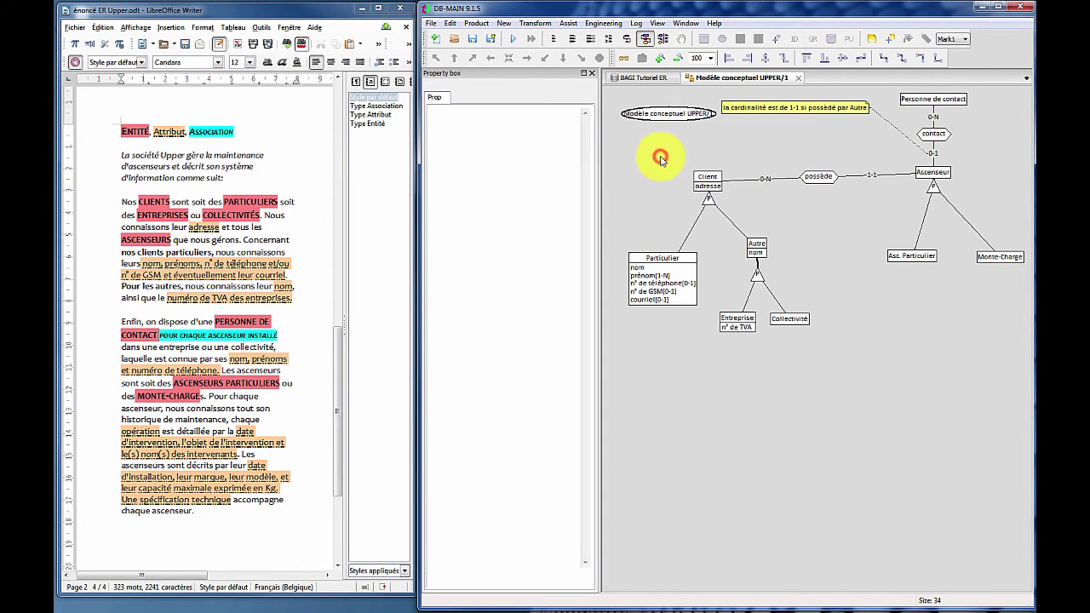
pyautogui.moveTo(806, 108); pyautogui.dragTo(815, 106)
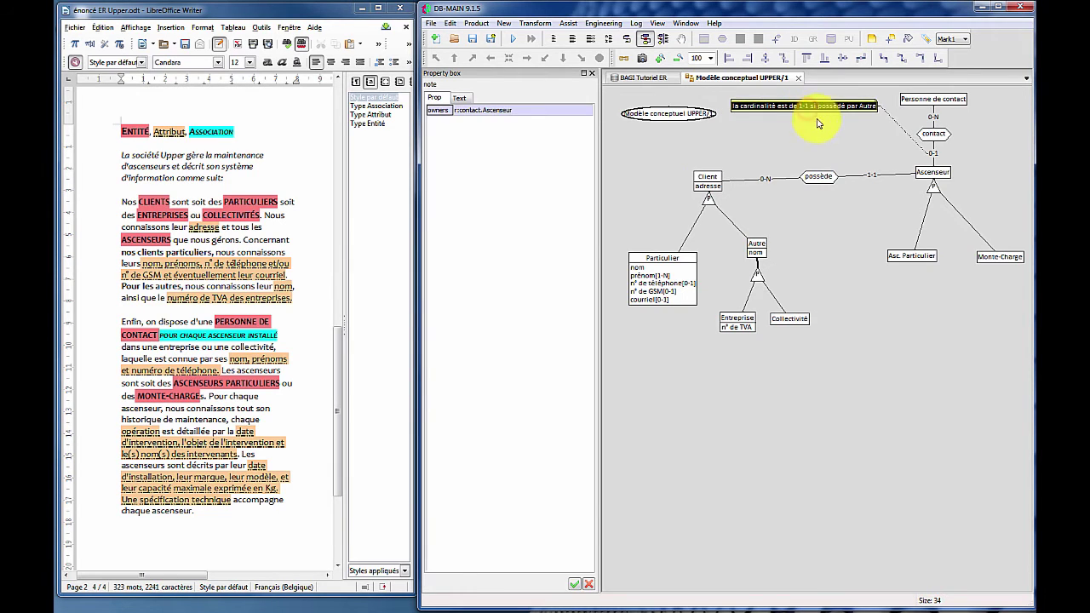
pyautogui.click(816, 138)
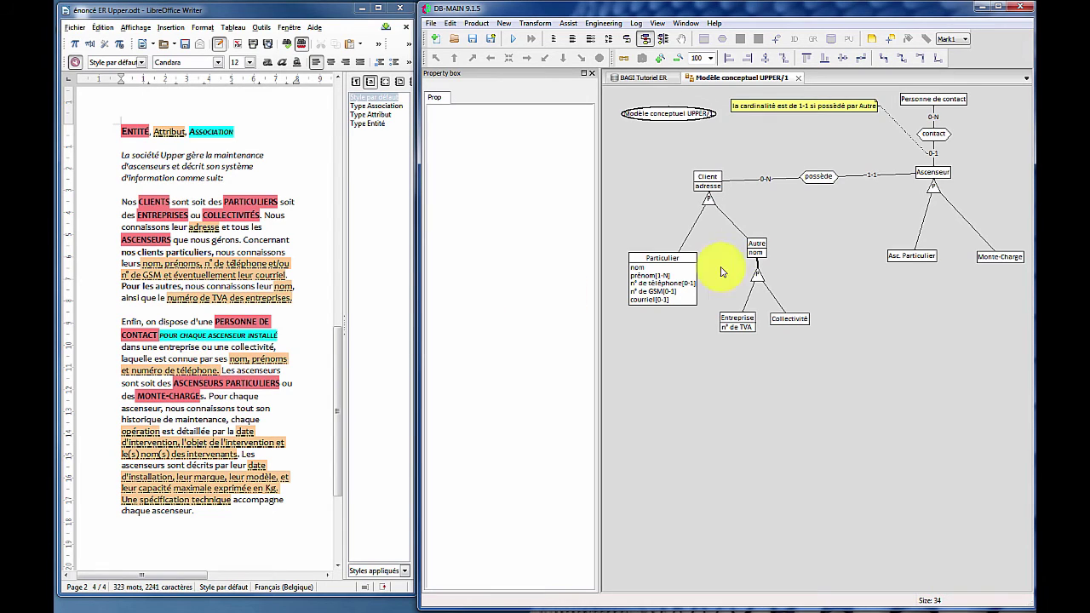
# - Add three attributes to the Personne de contact entity type and name the first one "nom"
pyautogui.click(944, 101)
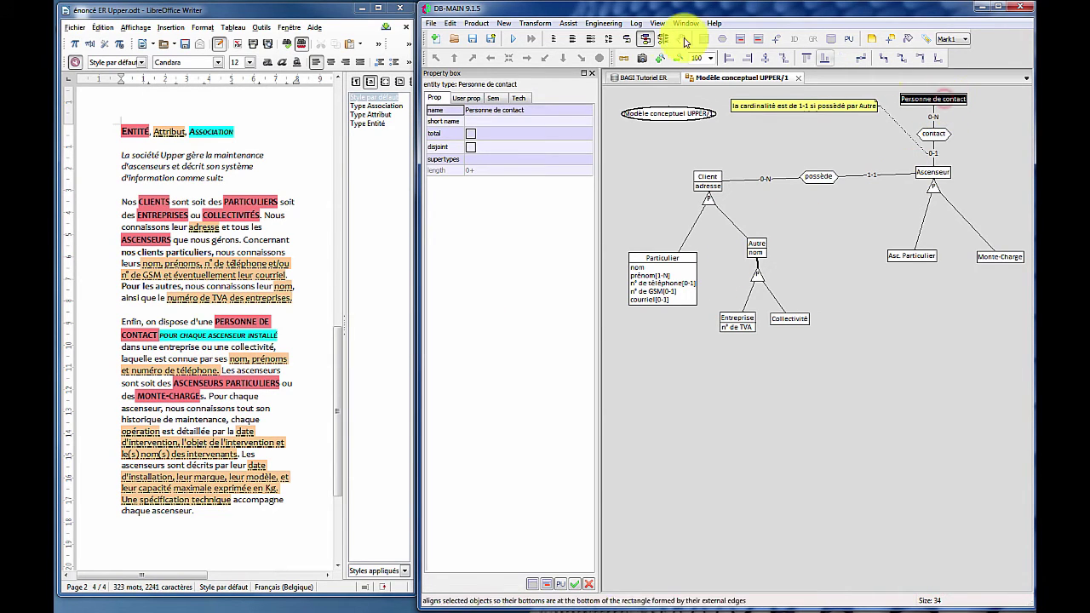
pyautogui.click(758, 41)
pyautogui.click(758, 41)
pyautogui.click(758, 41)
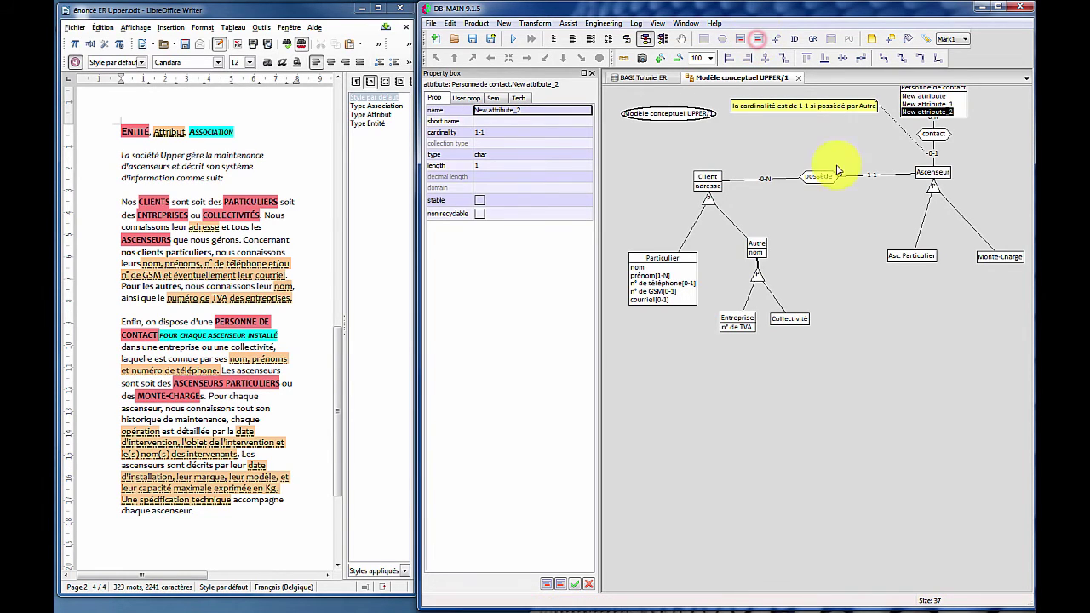
pyautogui.click(925, 96)
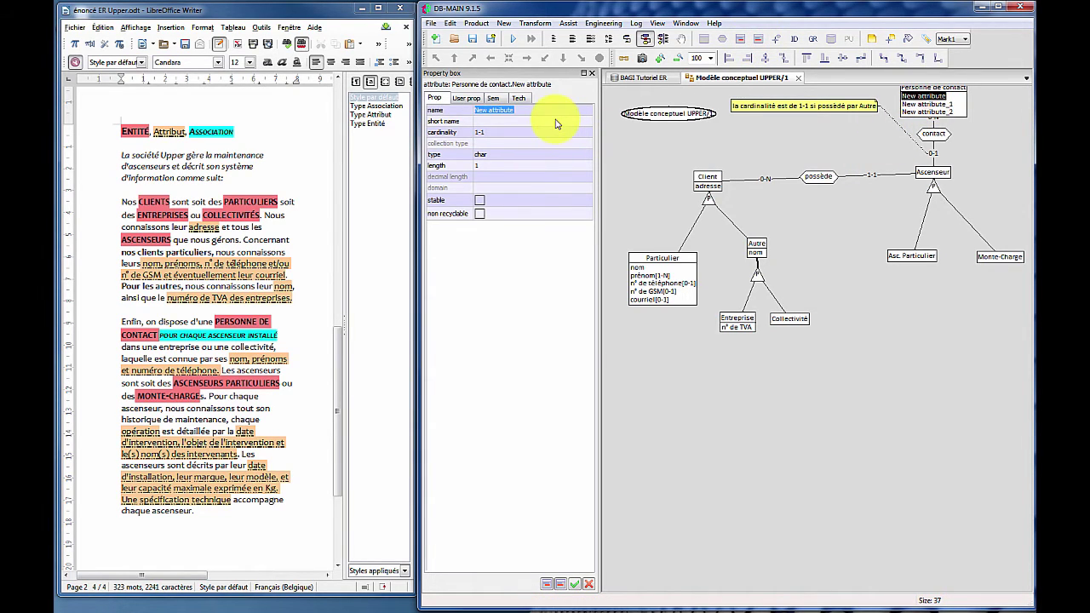
pyautogui.write('nom')
# - Name the second attribute of Personne de contact "prénom" and set its cardinality to 1-N
pyautogui.click(925, 104)
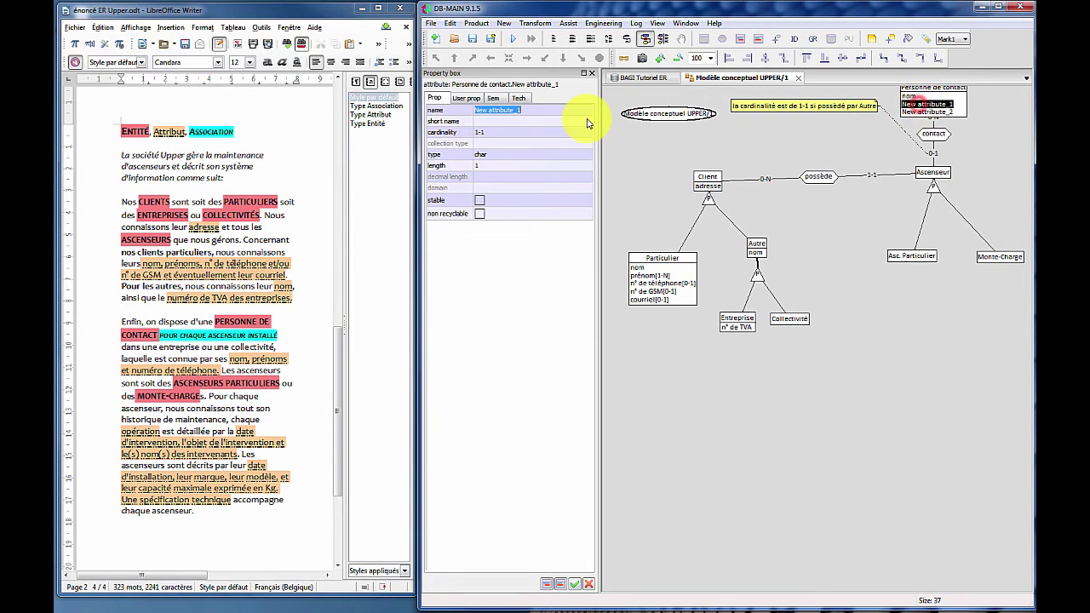
pyautogui.write('p')
pyautogui.click(493, 132)
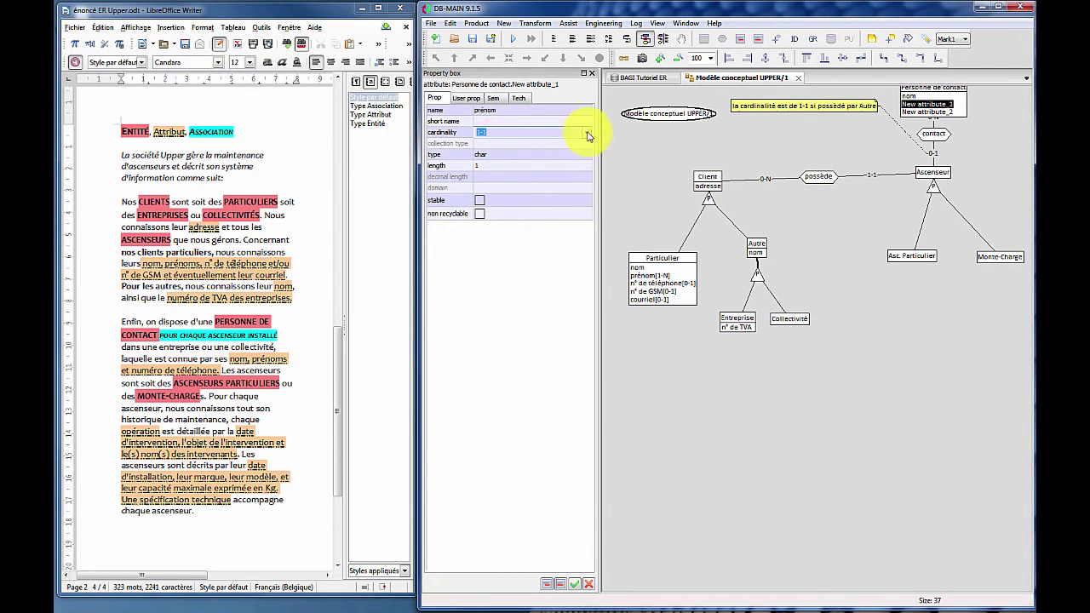
pyautogui.click(587, 134)
pyautogui.click(555, 167)
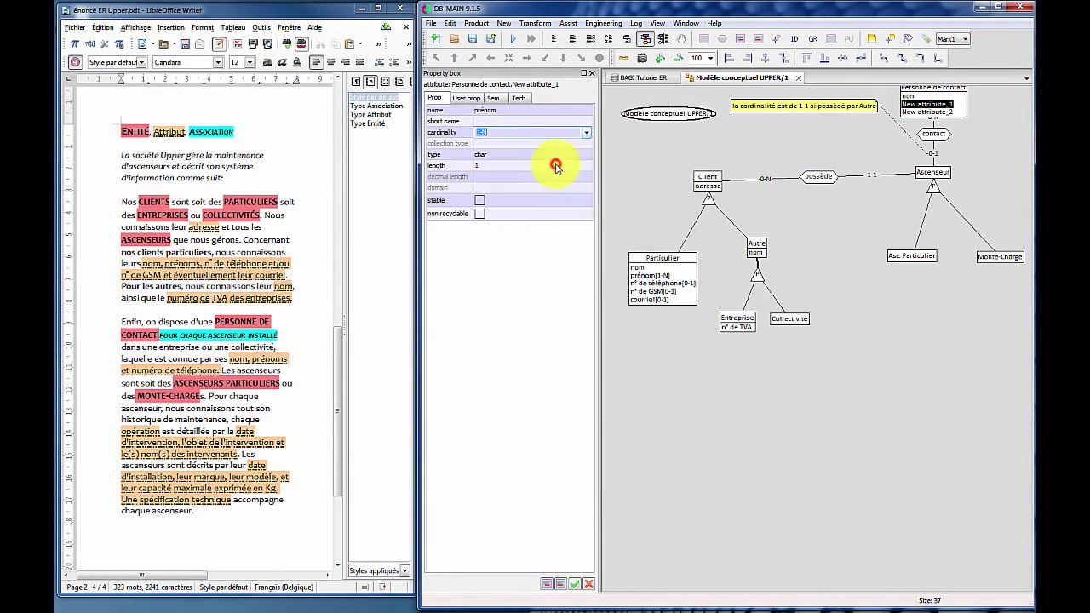
# - Name the third attribute of Personne de contact "n° de téléphone"
pyautogui.click(919, 112)
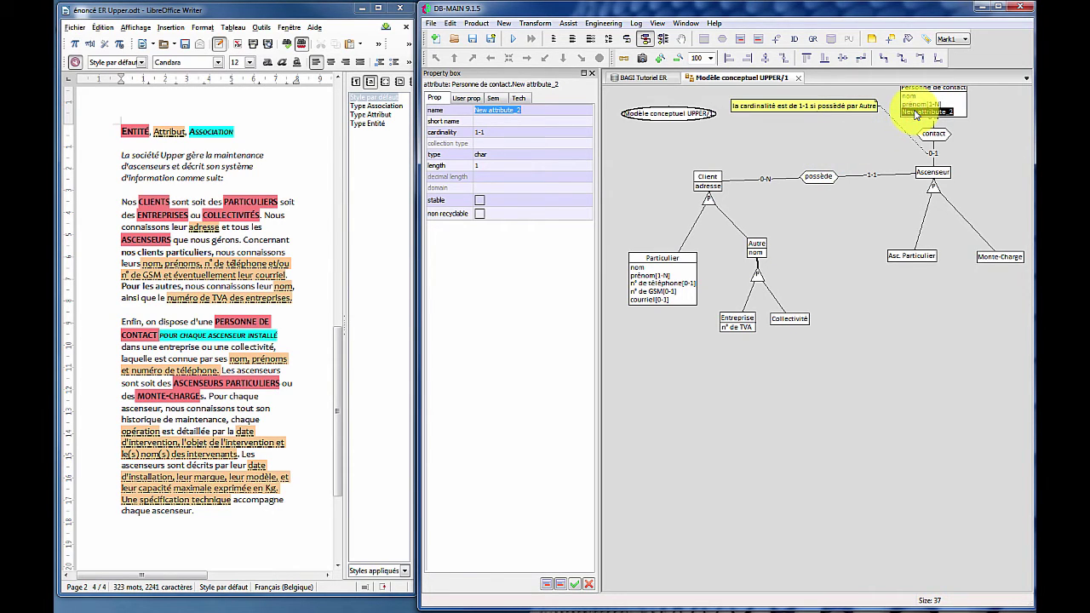
pyautogui.write('n° de téléphone')
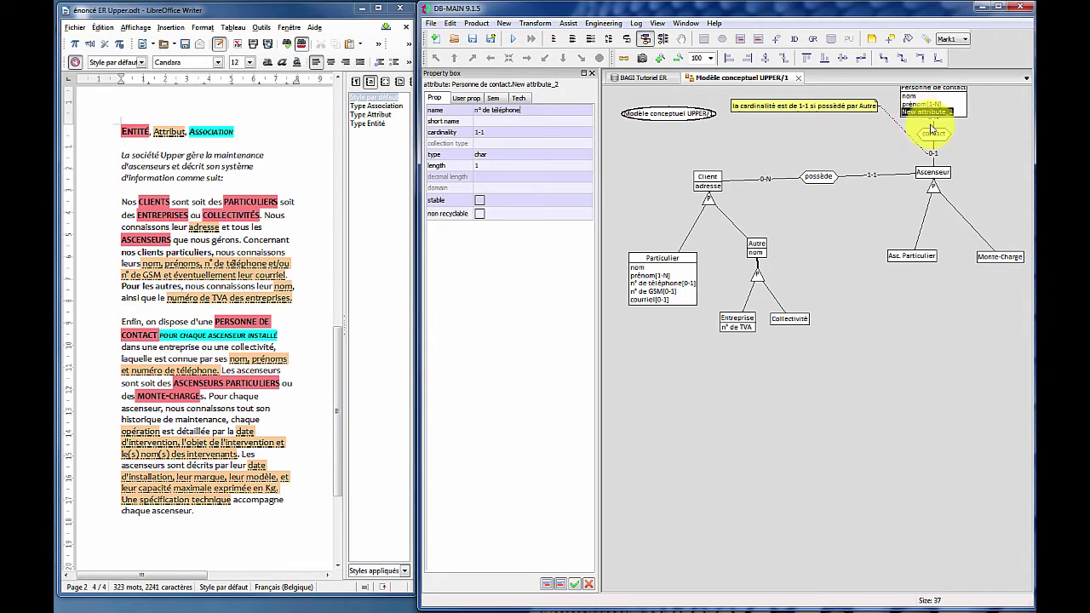
pyautogui.click(877, 142)
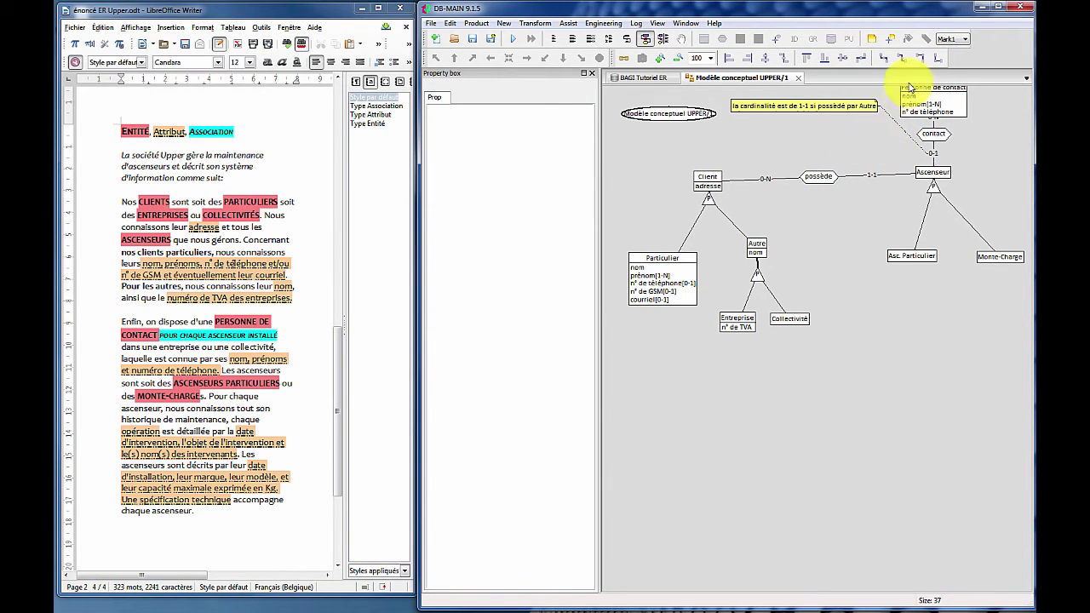
# - Move the entire diagram slightly down so the Personne de contact entity type fits fully within the drawing area
pyautogui.hotkey('ctrl', 'a')
pyautogui.moveTo(690, 118); pyautogui.dragTo(694, 138)
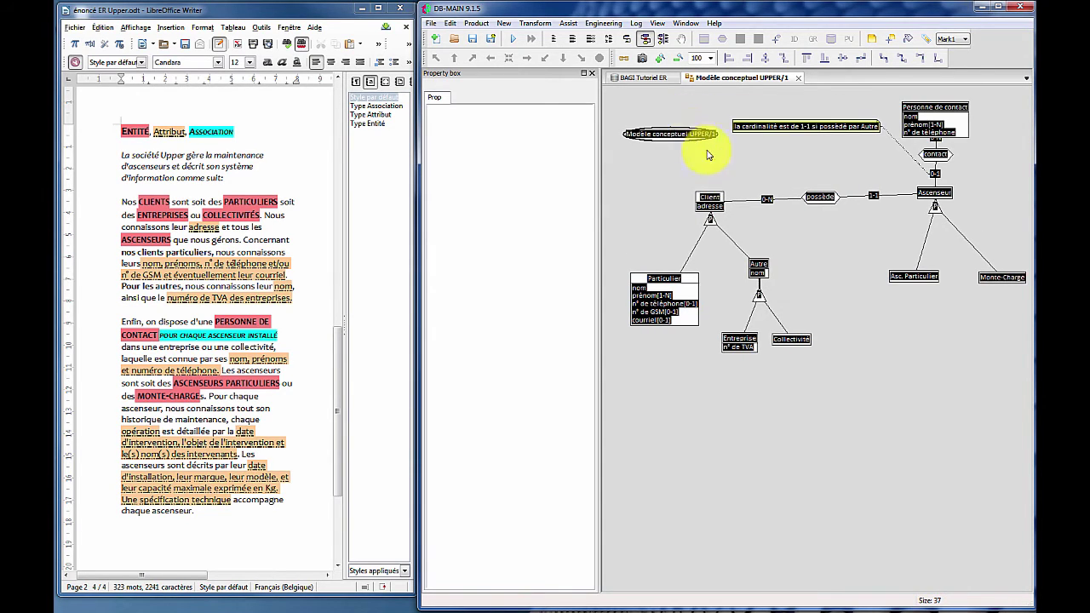
pyautogui.click(711, 159)
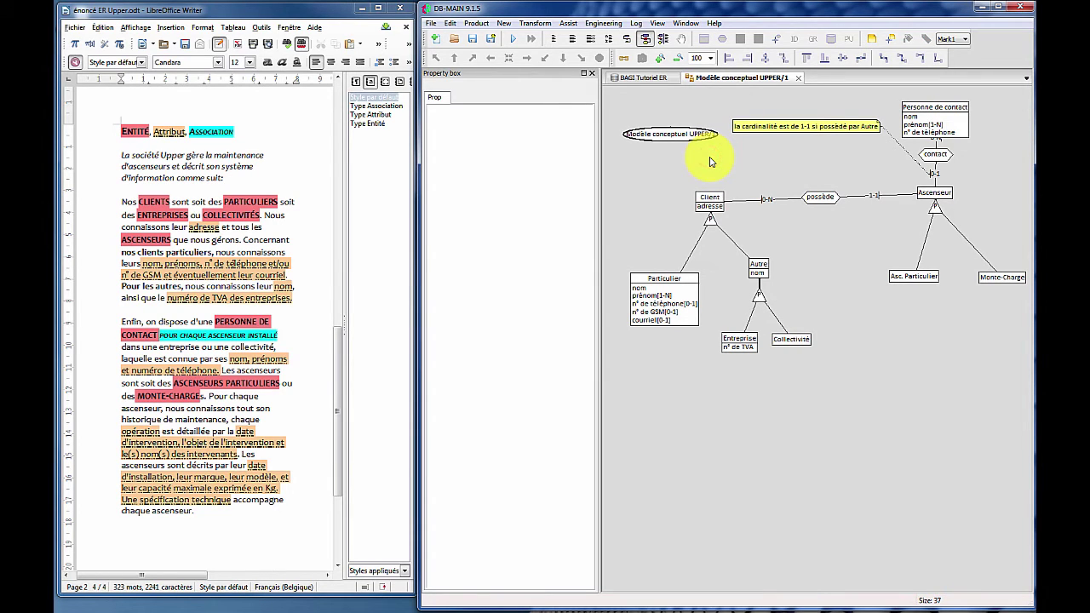
pyautogui.click(1003, 186)
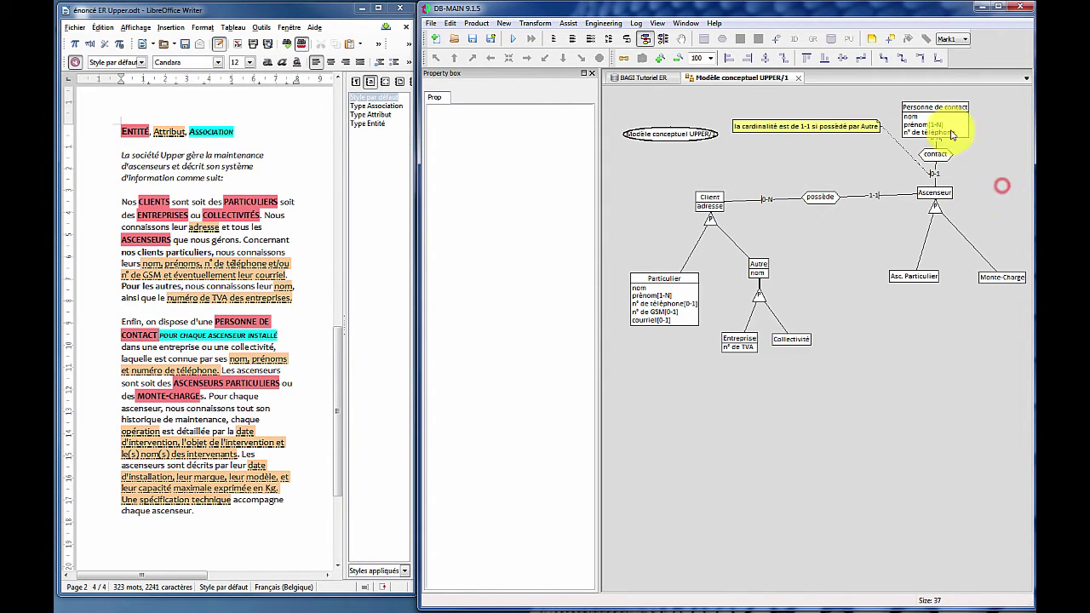
# - Shift Personne de contact slightly up and centre the contact relationship type between it and Ascenseur
pyautogui.click(935, 116)
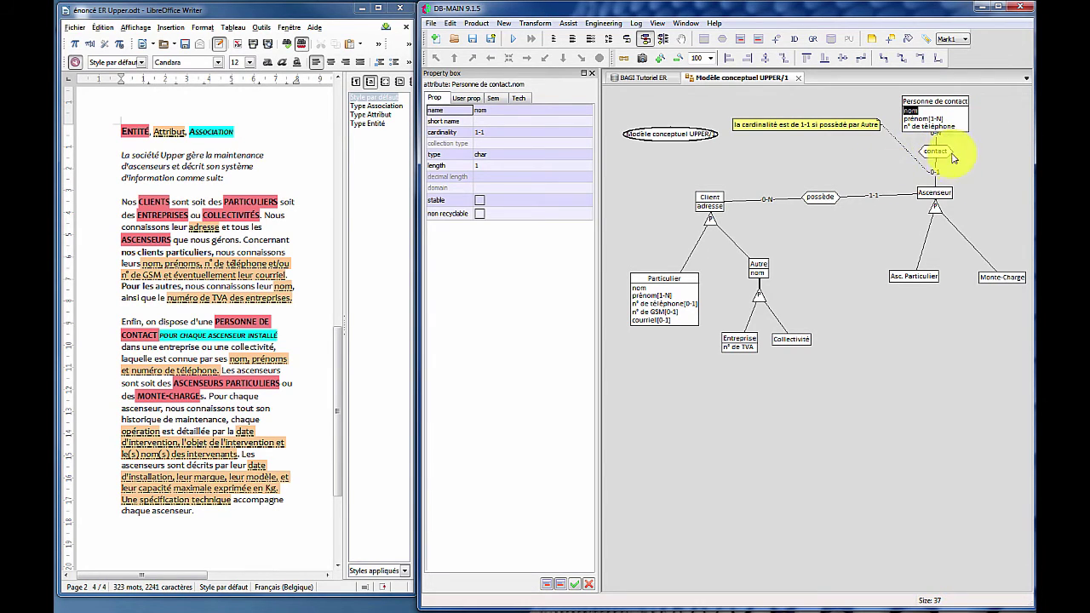
pyautogui.click(935, 153)
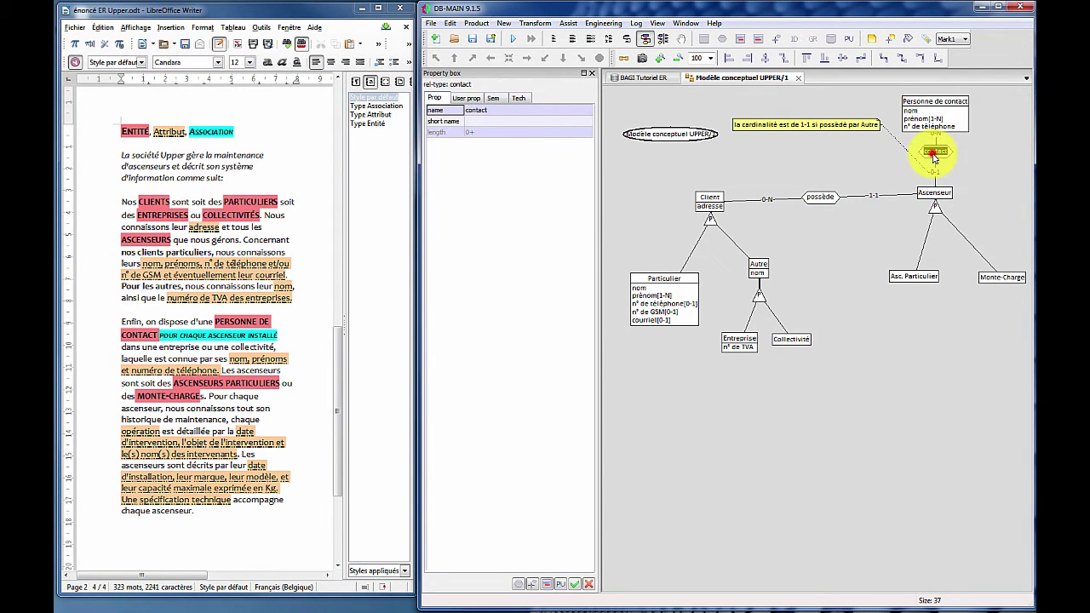
pyautogui.rightClick(935, 156)
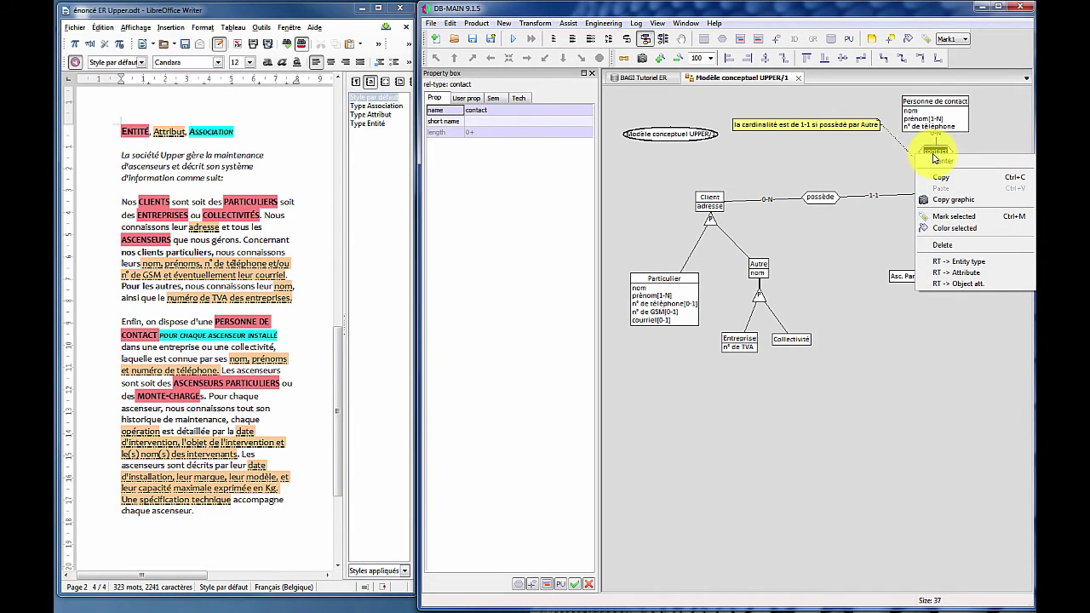
pyautogui.click(937, 161)
pyautogui.click(984, 163)
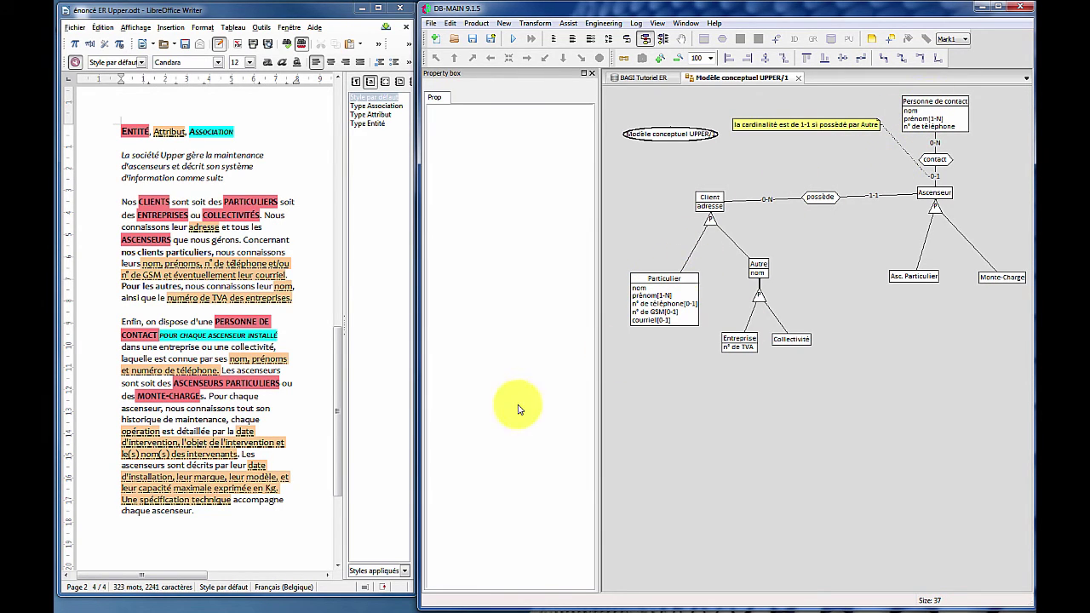
# - Switch to the LibreOffice Writer document and separate the text from "Les ascenseurs sont soit des" into its own paragraph after a blank line
pyautogui.click(223, 371)
pyautogui.press('Return')
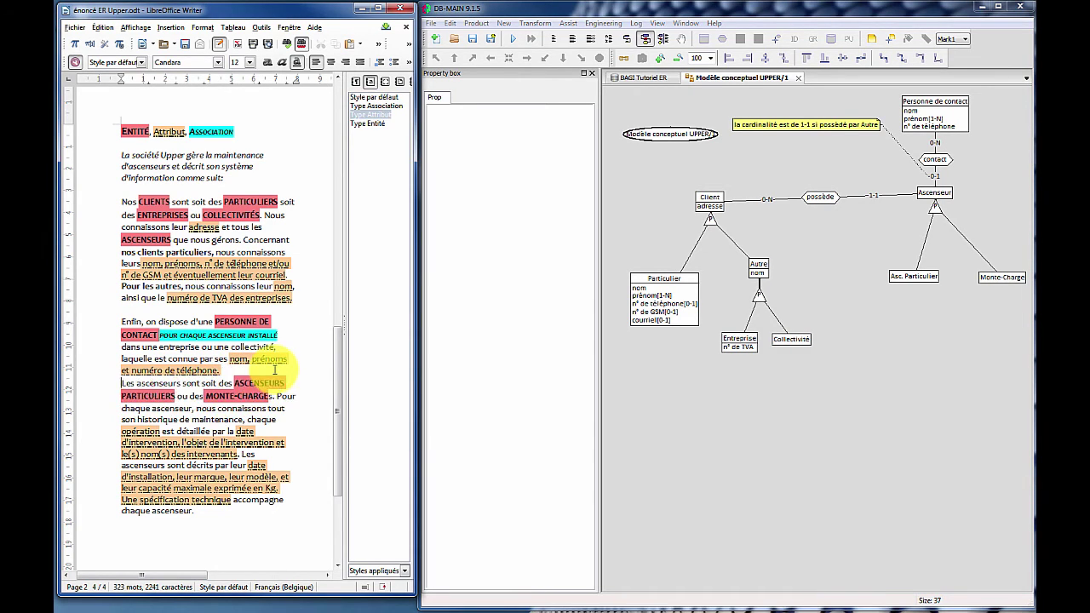
pyautogui.press('Return')
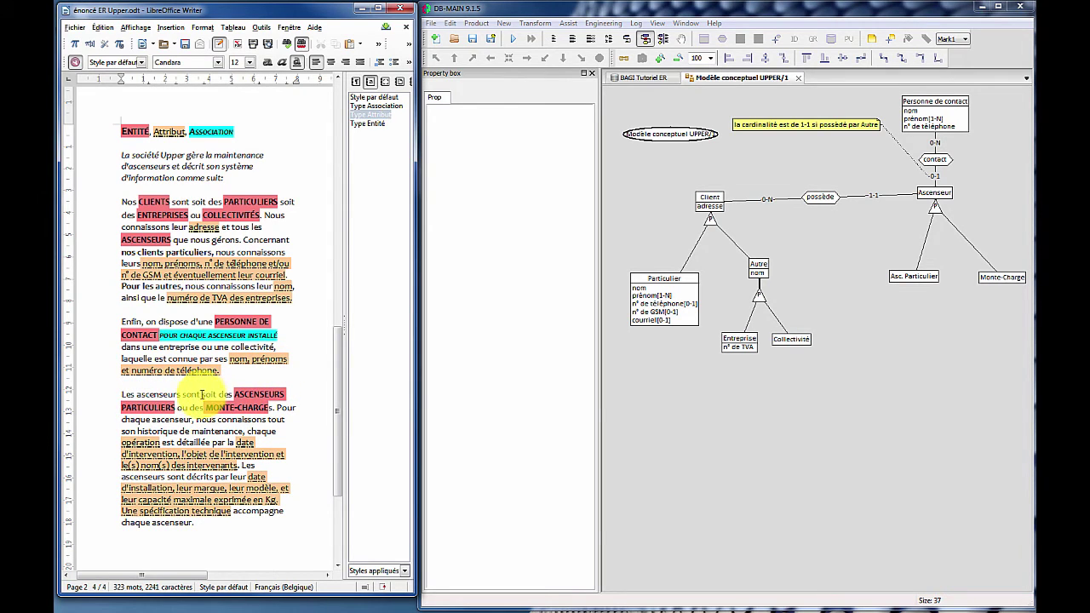
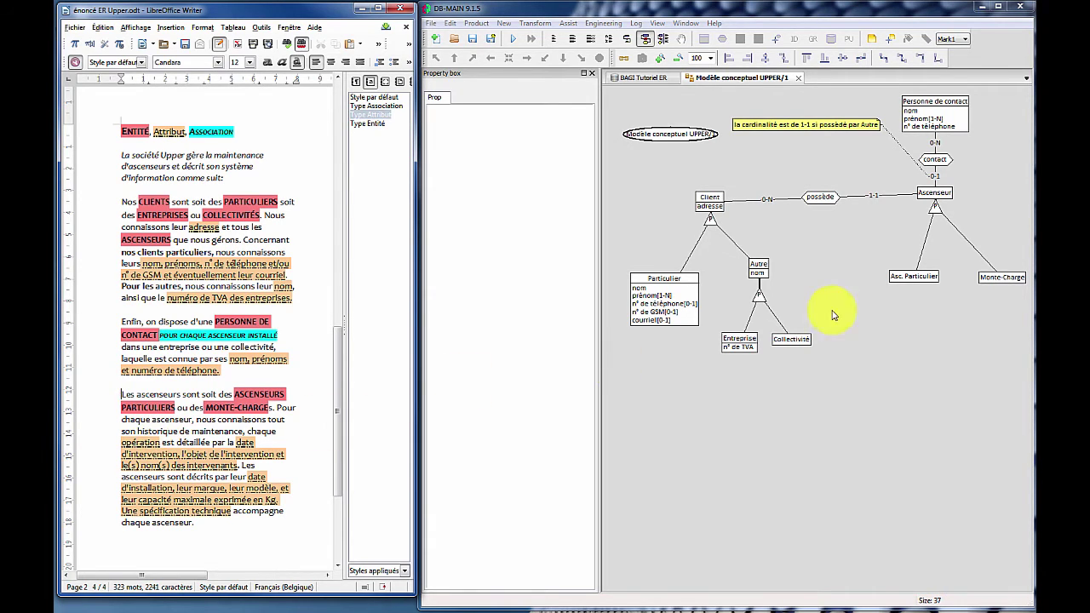
# - Switch back to DB-MAIN and add an attribute named "Opération" to the Ascenseur entity type
pyautogui.click(935, 195)
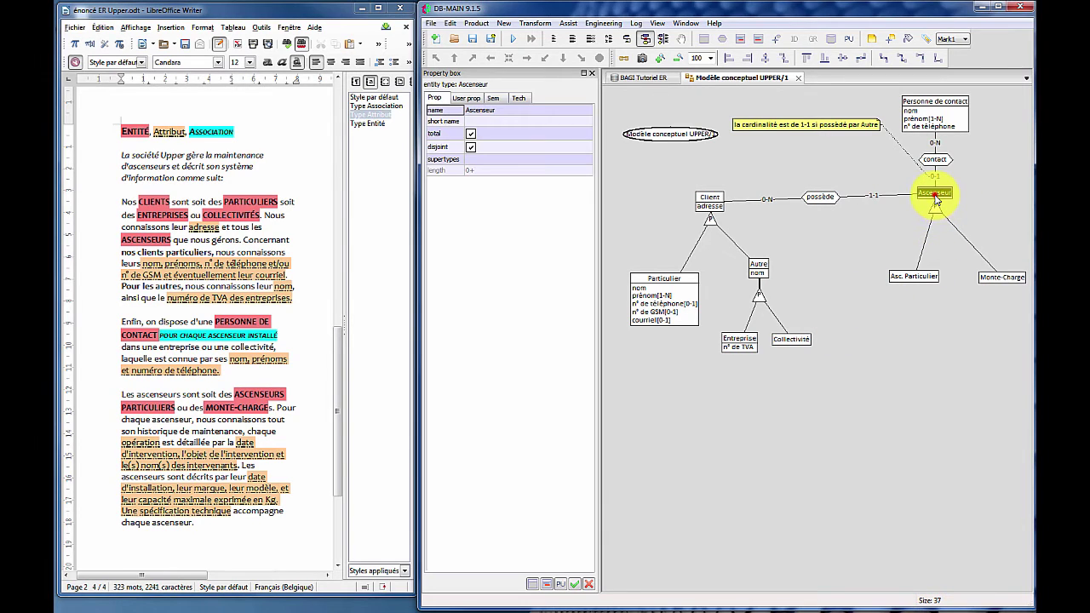
pyautogui.click(760, 44)
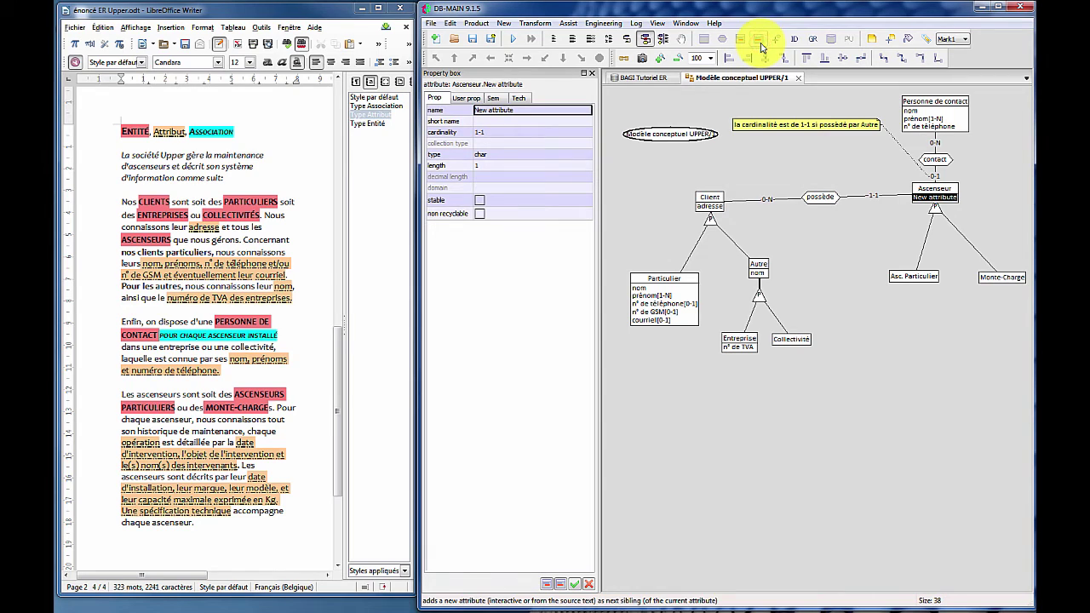
pyautogui.click(532, 109)
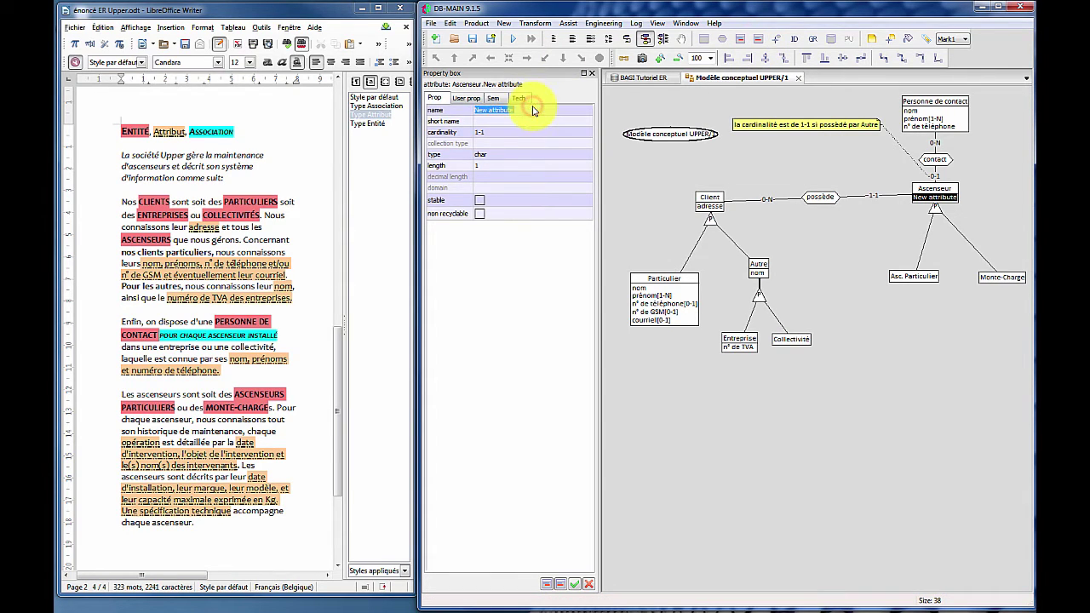
pyautogui.write('Opération')
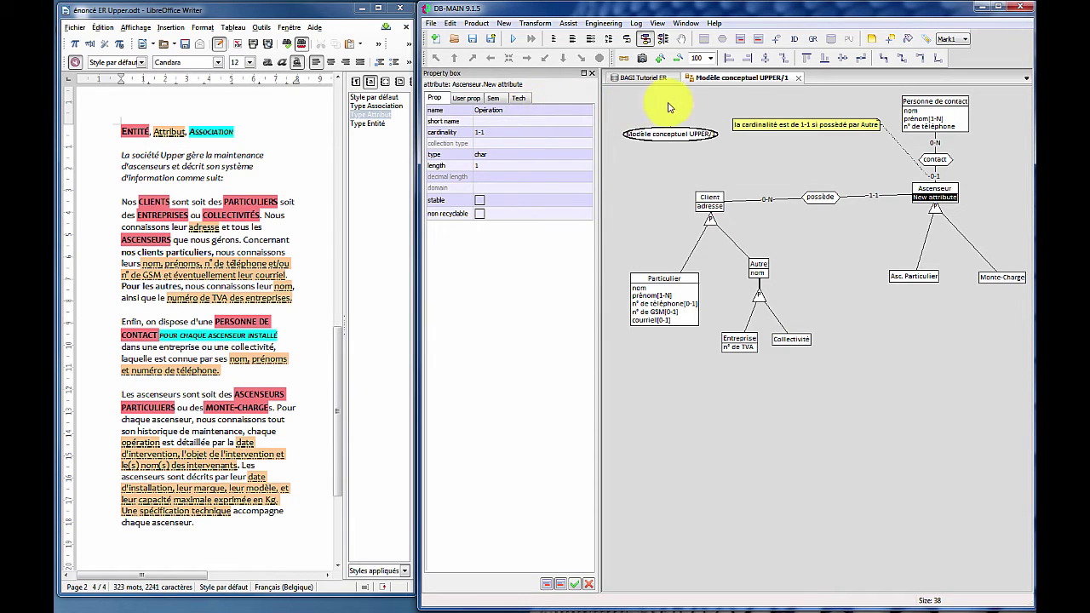
# - Add the sub-attributes "date d'intervention" and "objet d'intervention" under the Opération attribute of Ascenseur
pyautogui.click(742, 40)
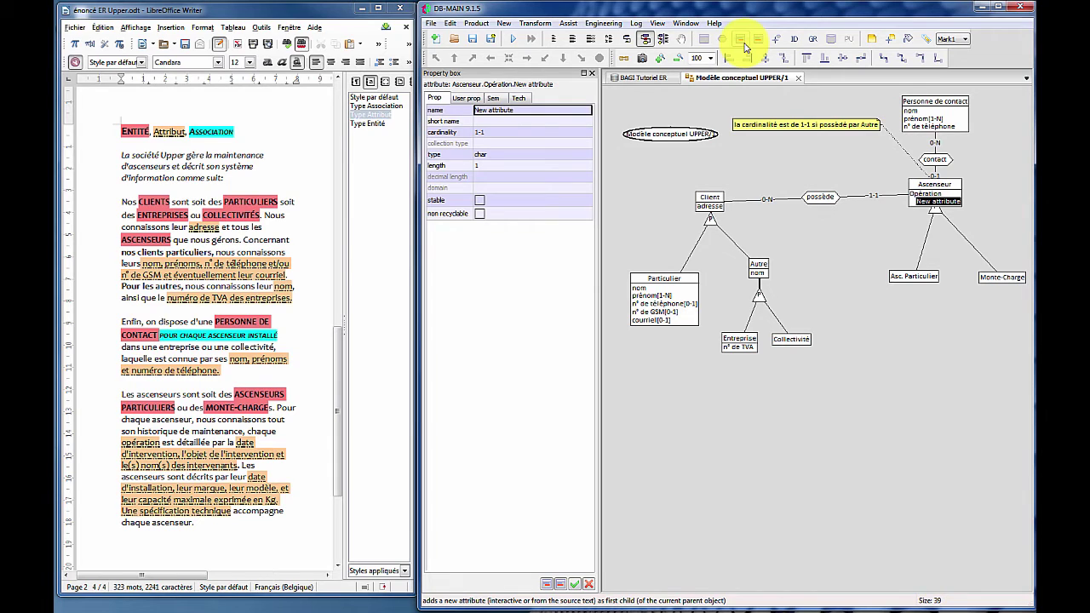
pyautogui.click(511, 110)
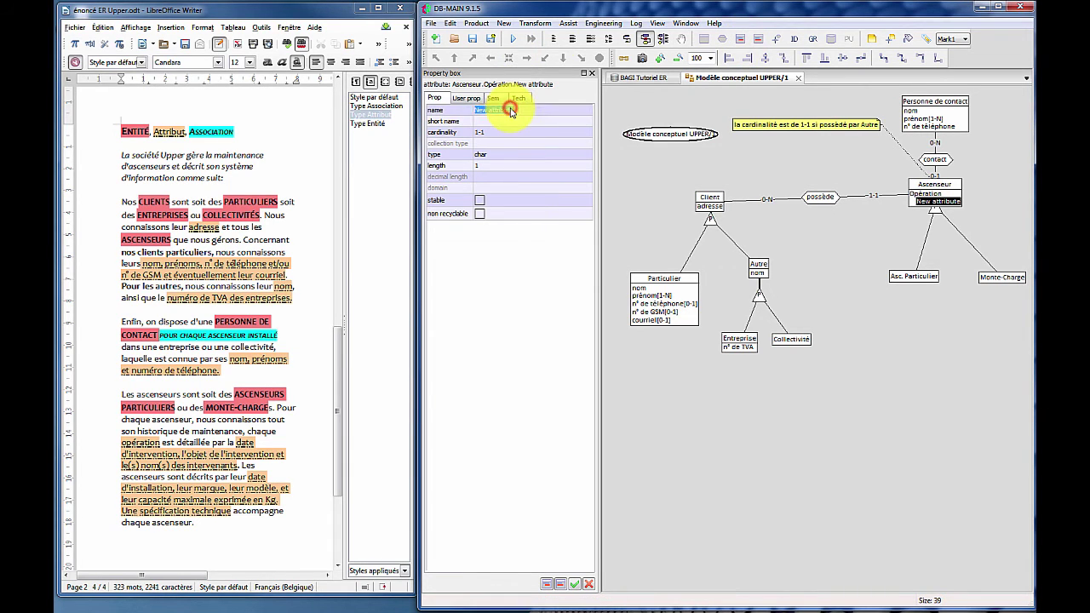
pyautogui.write("ate d'intervention")
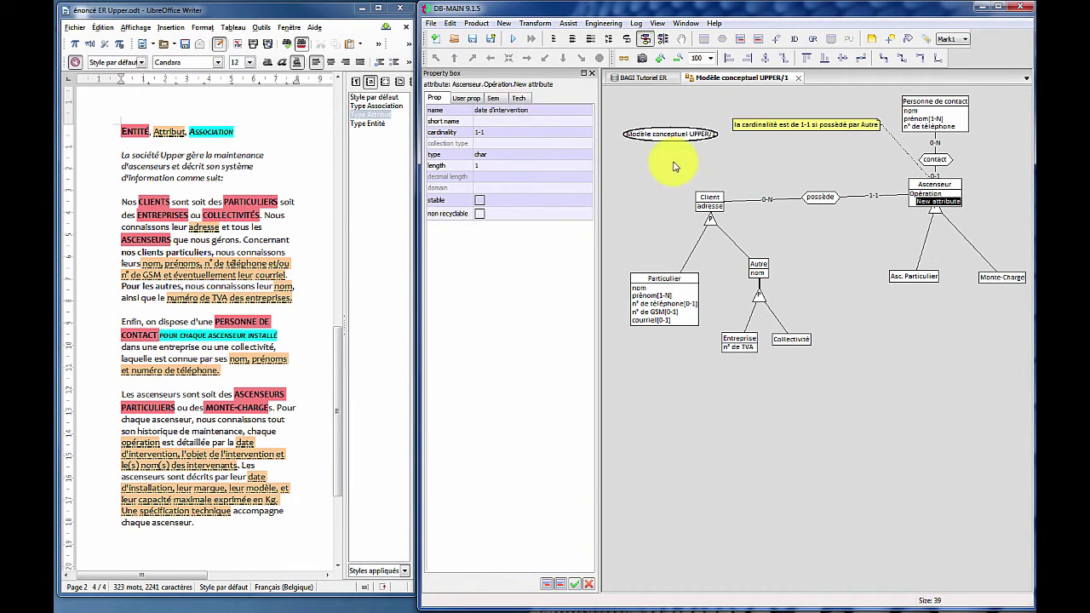
pyautogui.click(757, 46)
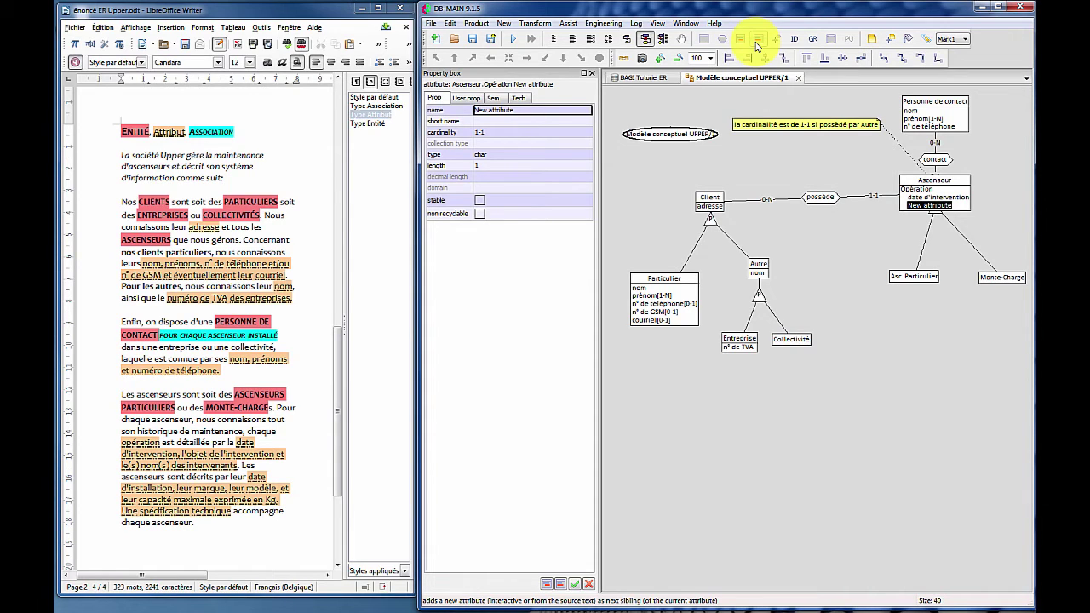
pyautogui.click(560, 110)
pyautogui.write("objet d'intervention")
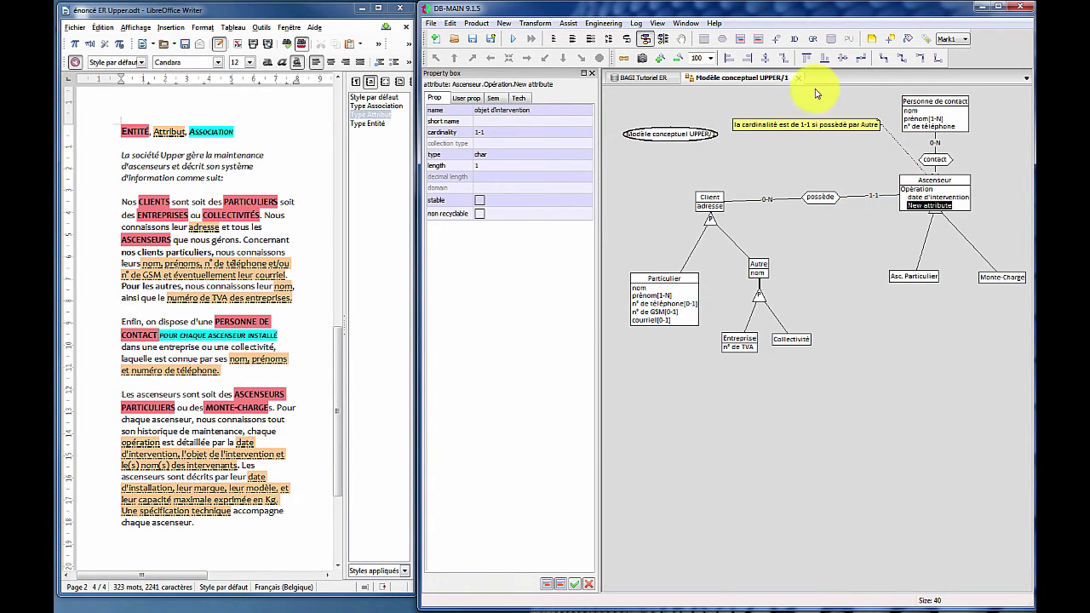
# - Add a third sub-attribute named "intervenant" under Opération, following "objet d'intervention"
pyautogui.click(759, 41)
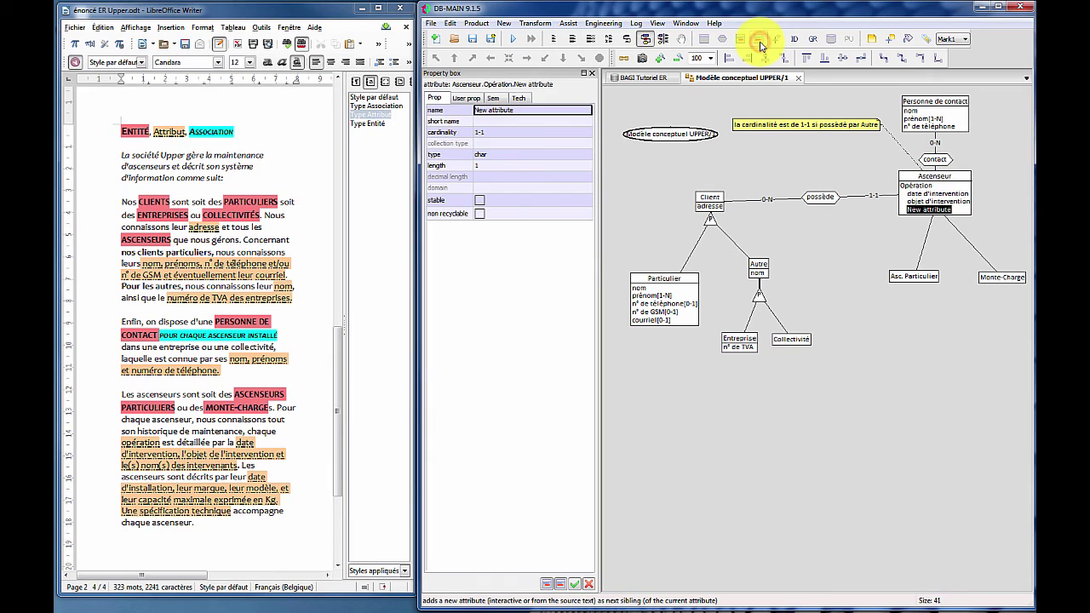
pyautogui.click(571, 111)
pyautogui.write('intervenant')
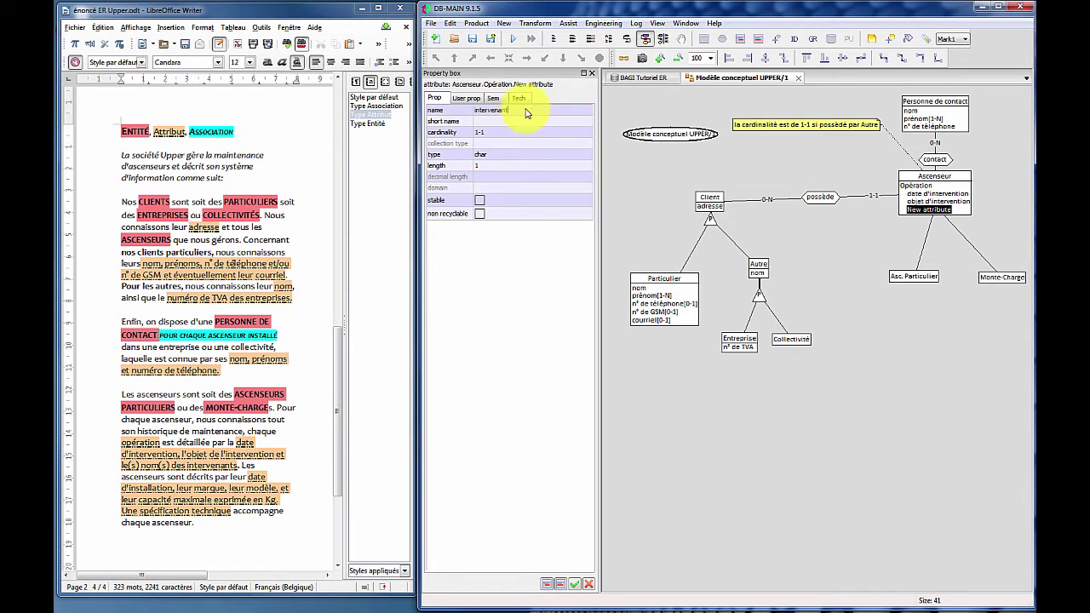
# - Set the cardinality of the intervenant sub-attribute to 1-N
pyautogui.click(488, 137)
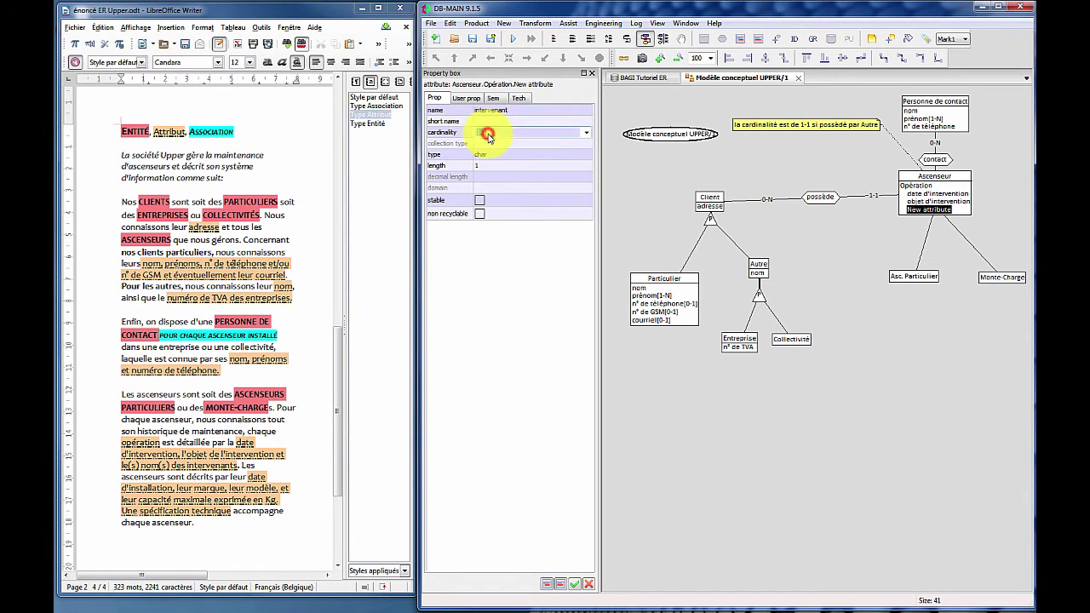
pyautogui.click(587, 130)
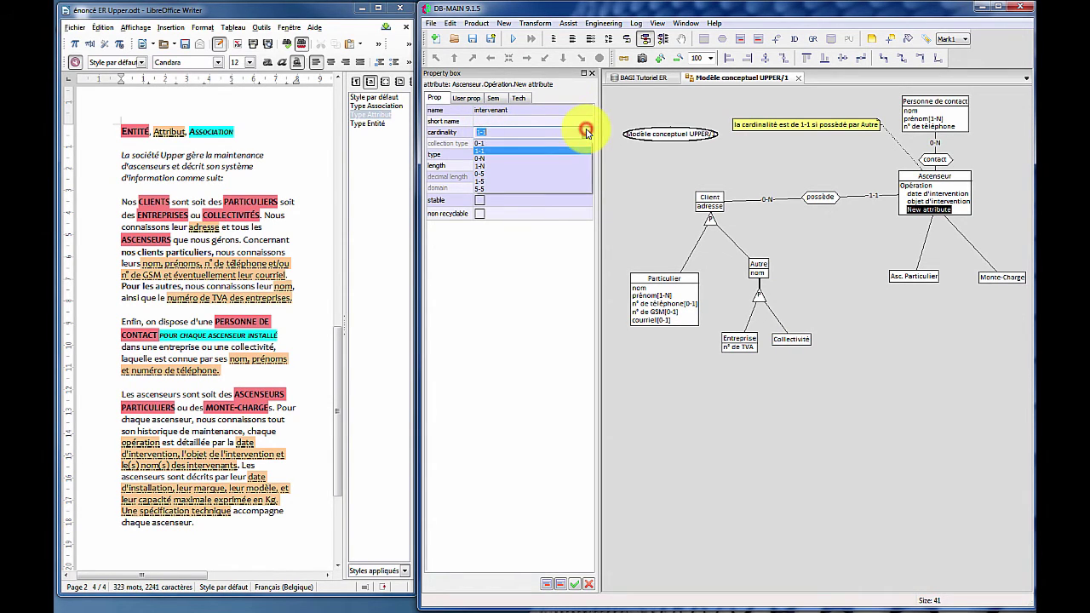
pyautogui.click(537, 165)
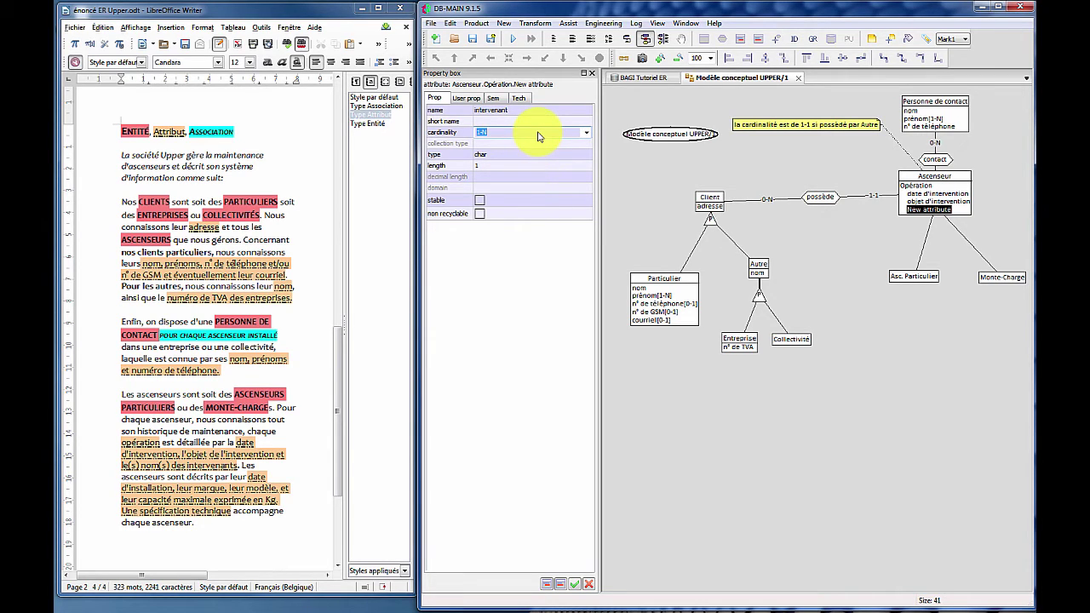
pyautogui.click(885, 406)
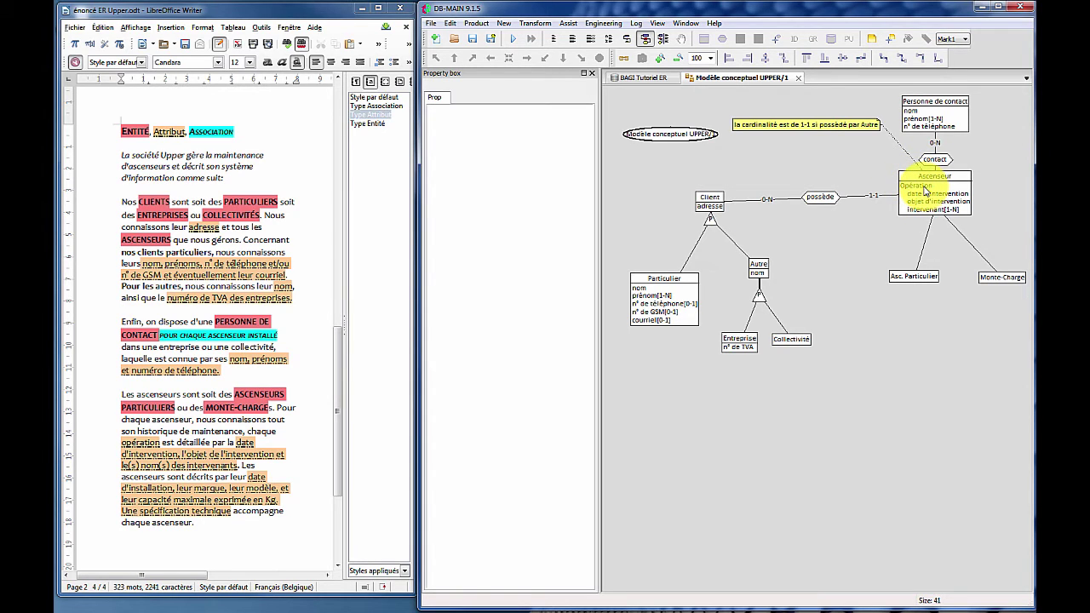
# - Set the cardinality of the Opération attribute of Ascenseur to 0-N
pyautogui.click(926, 191)
pyautogui.click(551, 134)
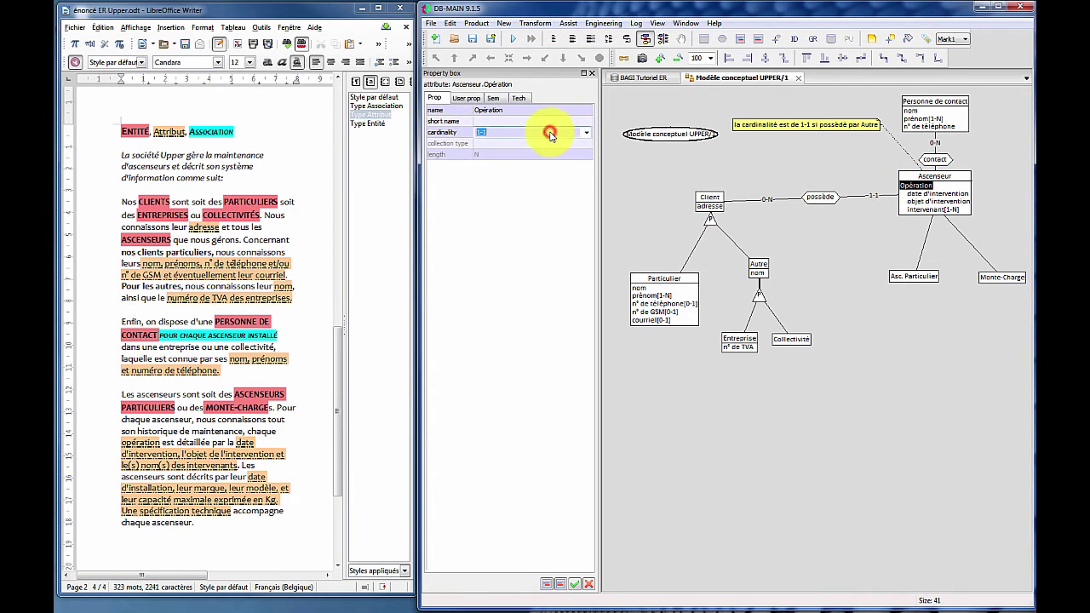
pyautogui.click(586, 132)
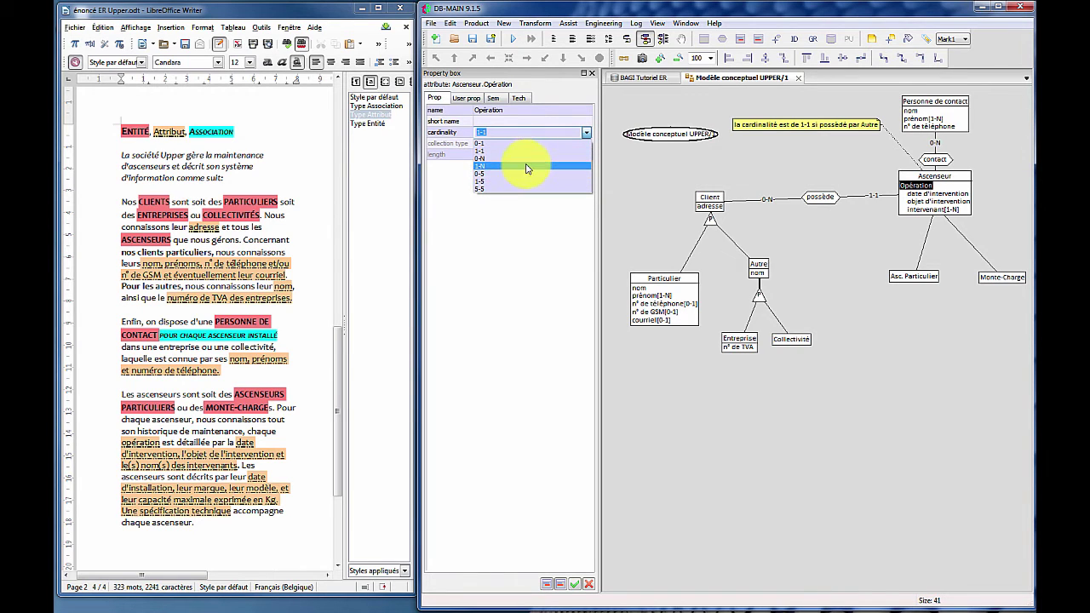
pyautogui.click(527, 161)
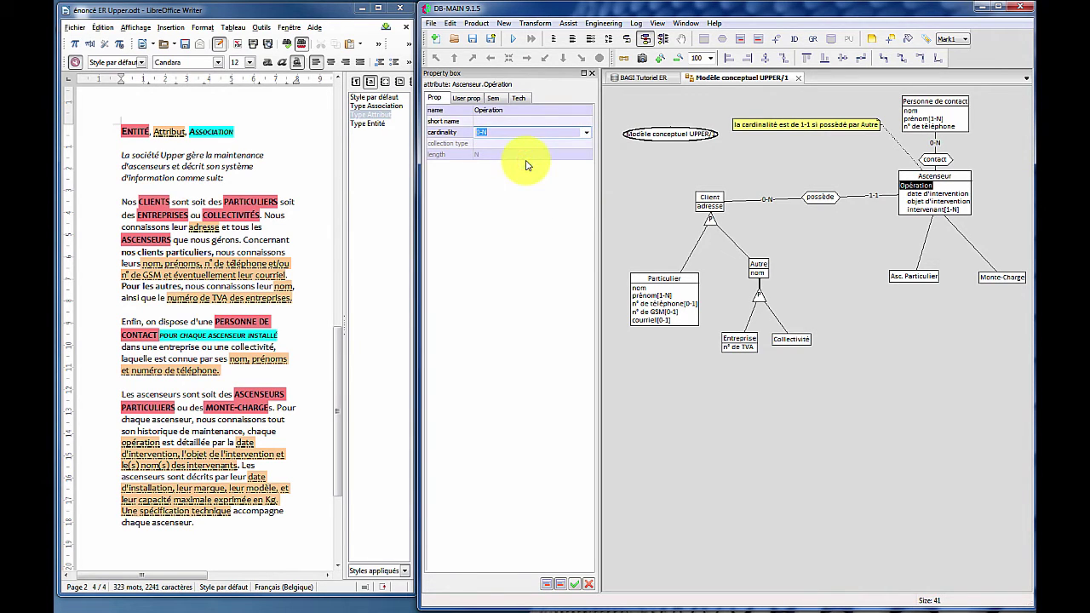
pyautogui.click(967, 360)
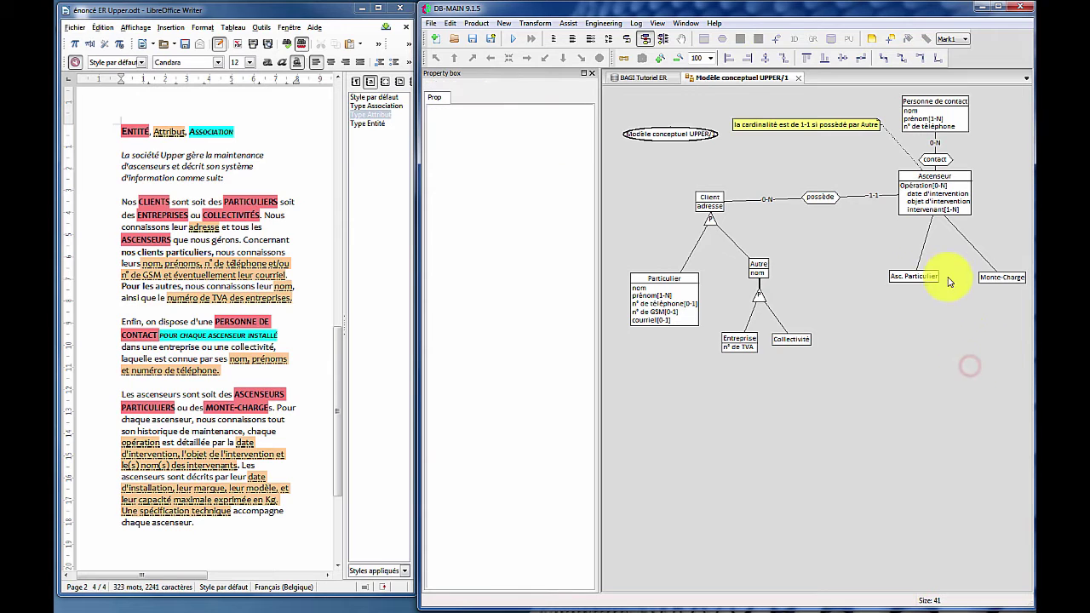
# - Centre the contact relationship type between its two entity types and shift Ascenseur slightly lower to reveal its 0-1 role
pyautogui.rightClick(934, 168)
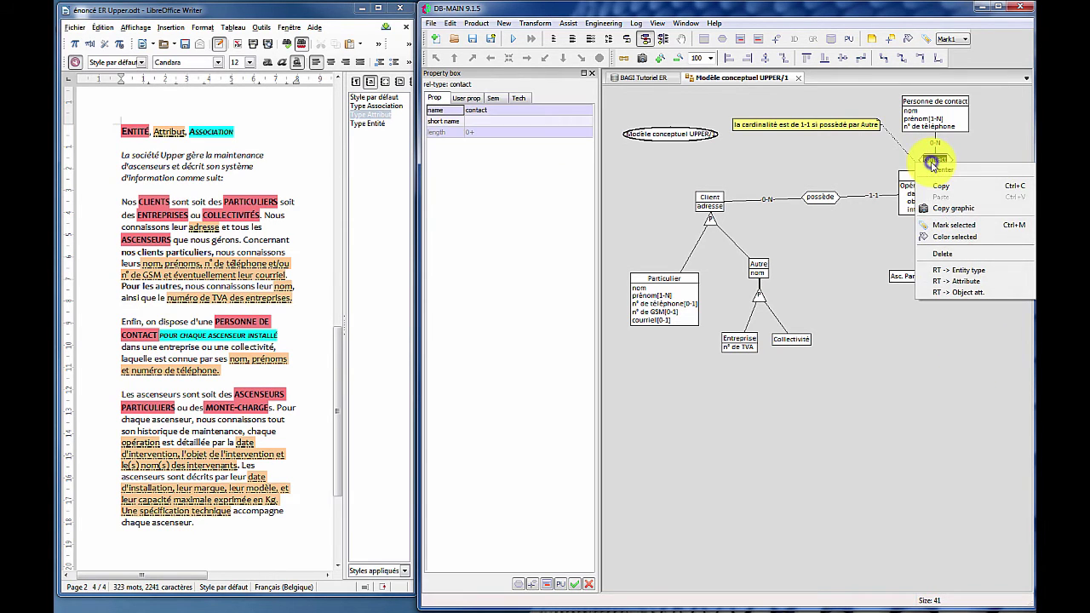
pyautogui.click(933, 165)
pyautogui.click(992, 147)
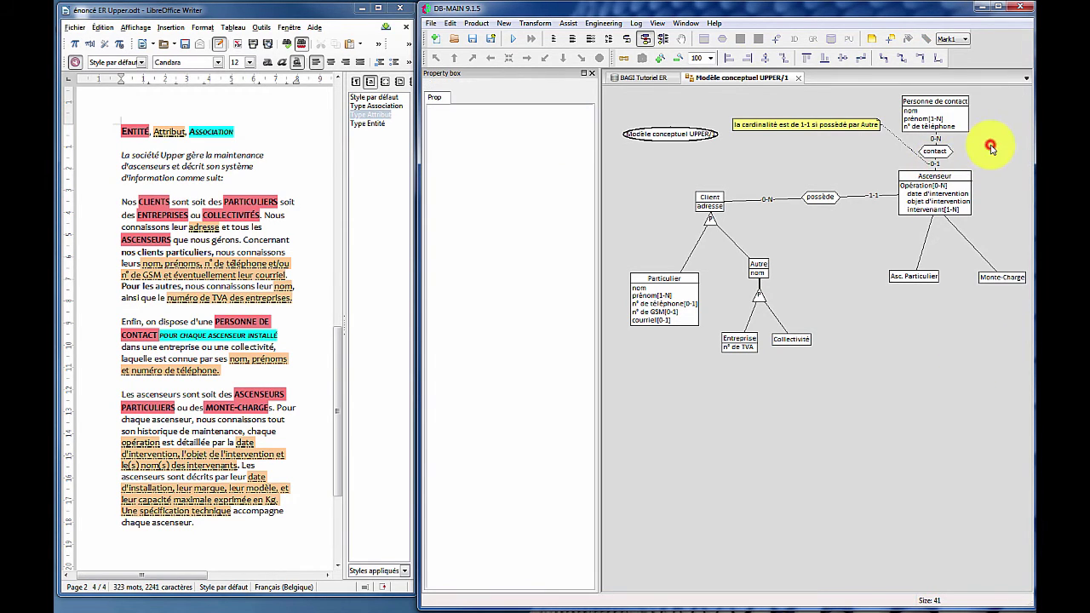
pyautogui.click(955, 176)
pyautogui.moveTo(956, 194); pyautogui.dragTo(954, 198)
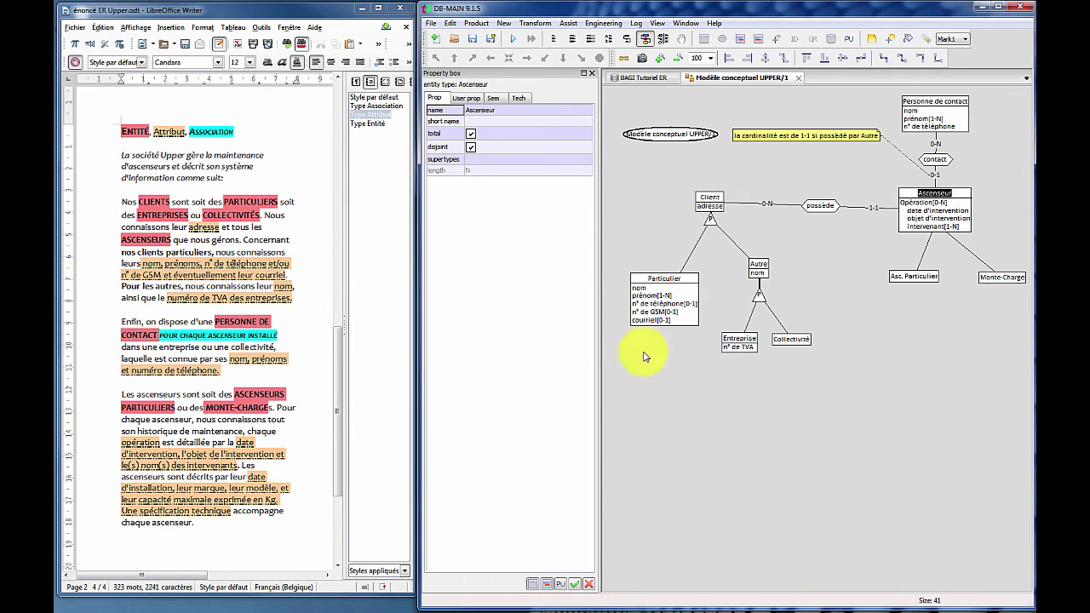
# - Add five new attributes to Ascenseur, placed before Opération
pyautogui.click(929, 193)
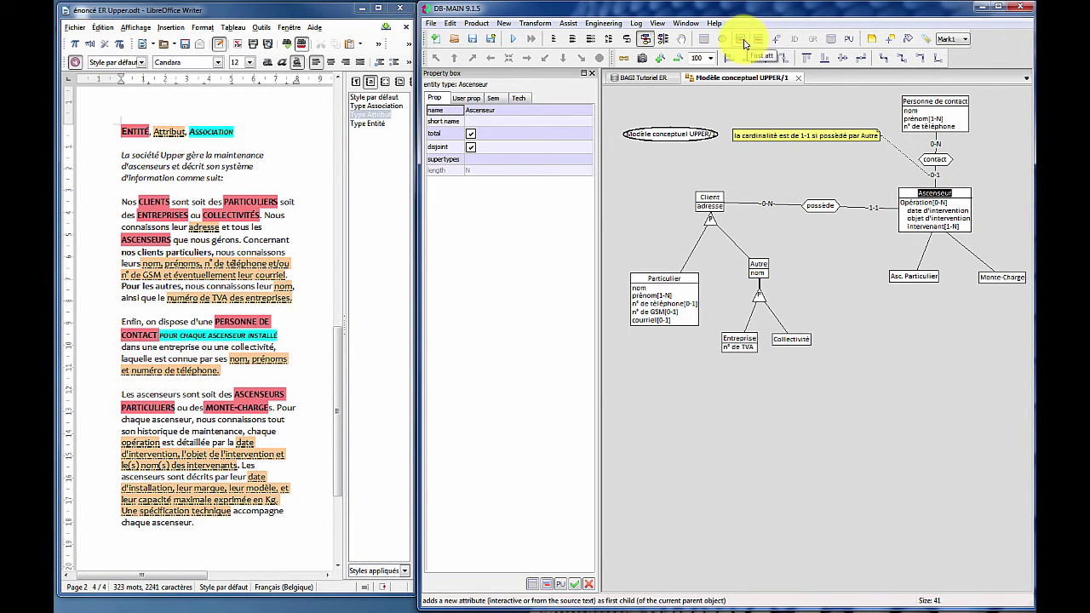
pyautogui.click(744, 44)
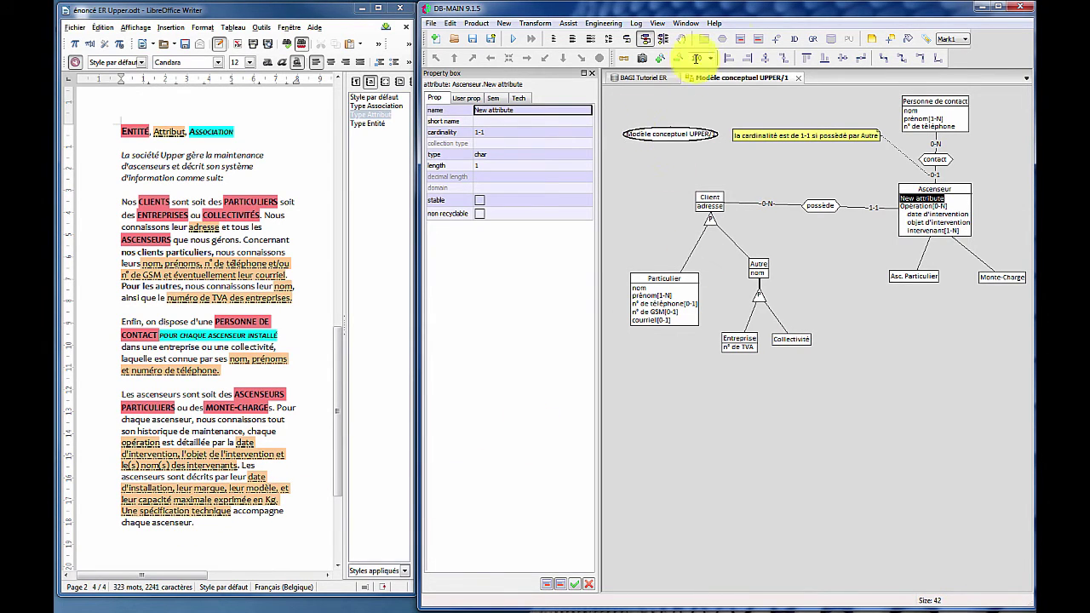
pyautogui.click(755, 40)
pyautogui.click(756, 40)
pyautogui.click(755, 40)
pyautogui.click(755, 40)
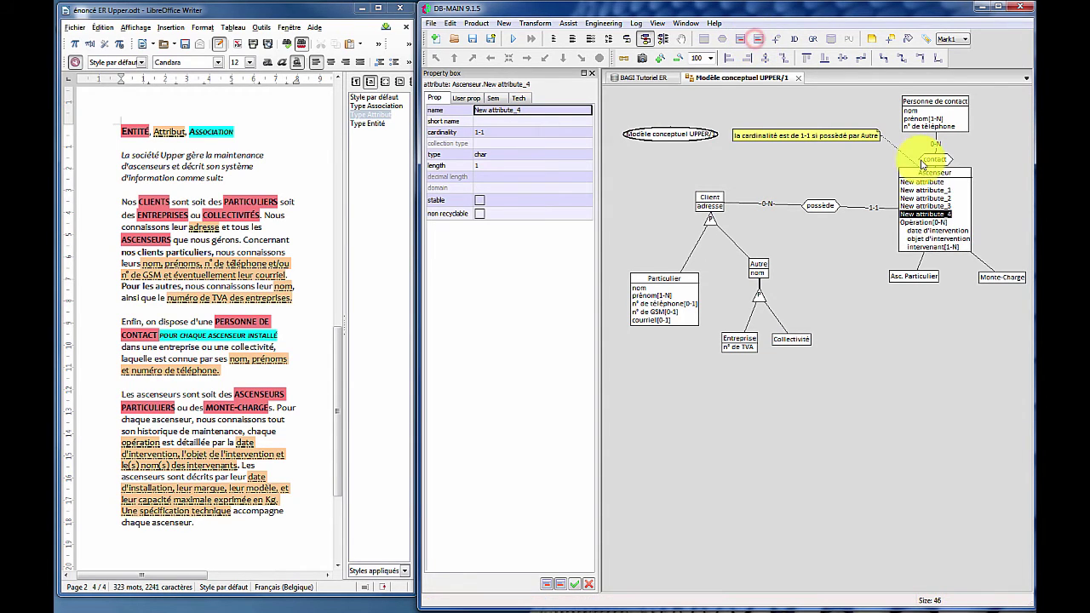
# - Rename the first three new attributes of Ascenseur as "date installation", "marque" and "modèle"
pyautogui.click(928, 182)
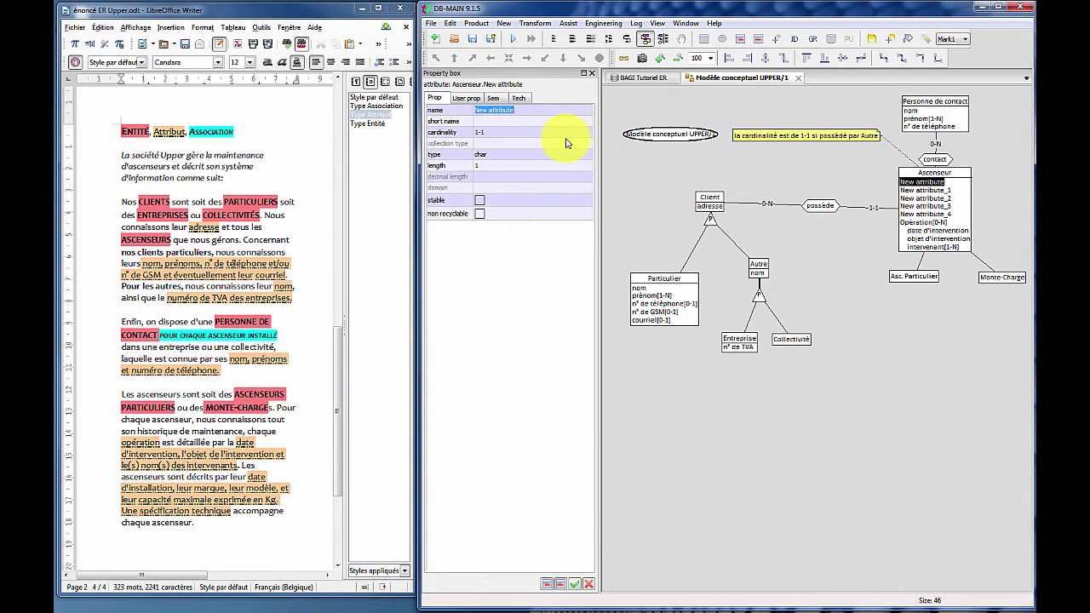
pyautogui.write('t')
pyautogui.click(542, 110)
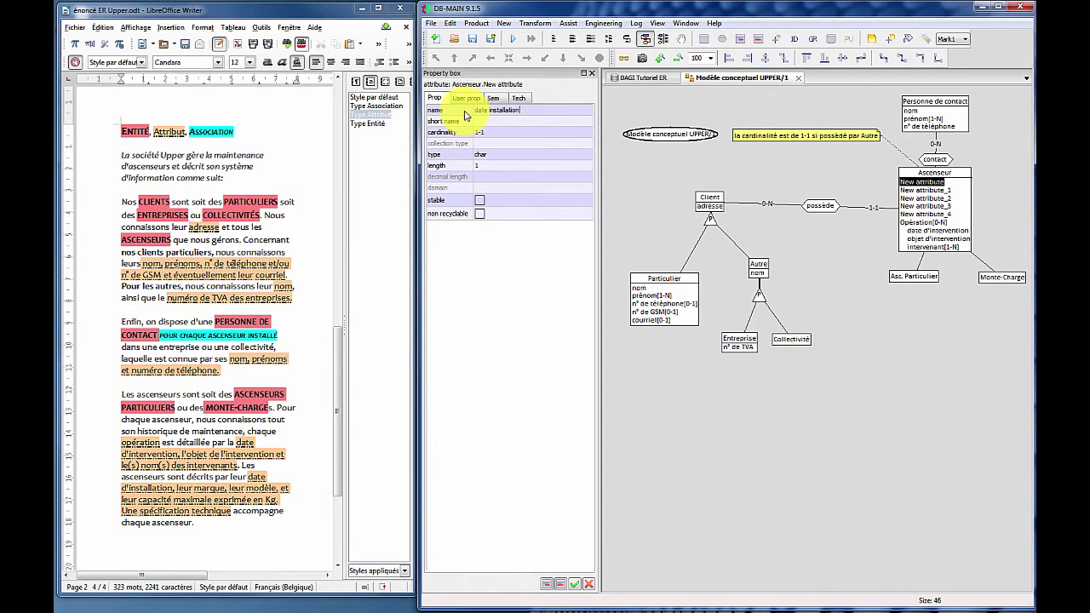
pyautogui.click(908, 190)
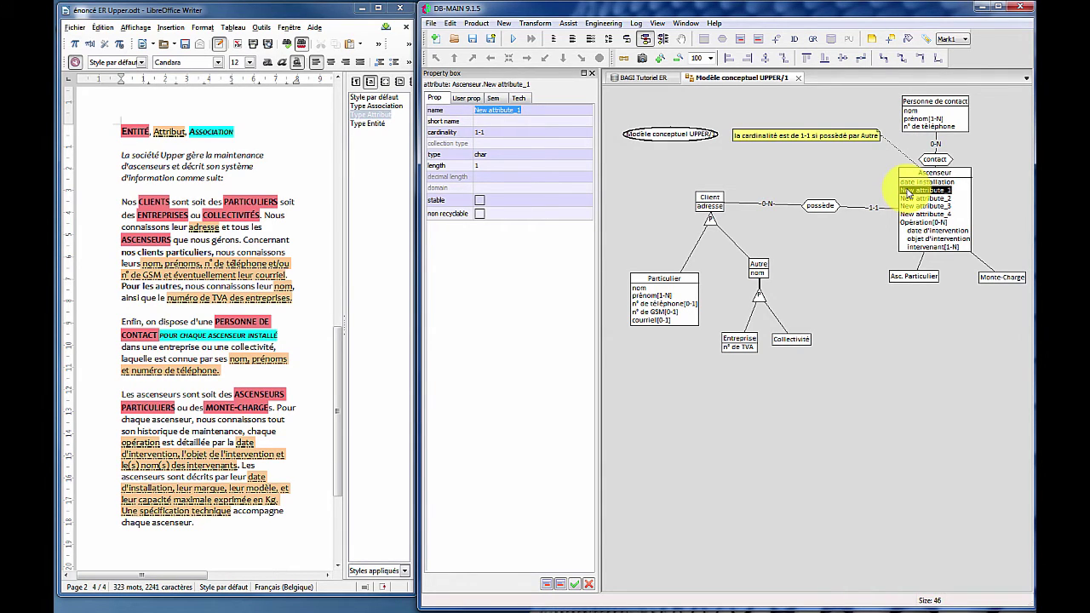
pyautogui.write('marque')
pyautogui.click(948, 200)
pyautogui.write('modèle')
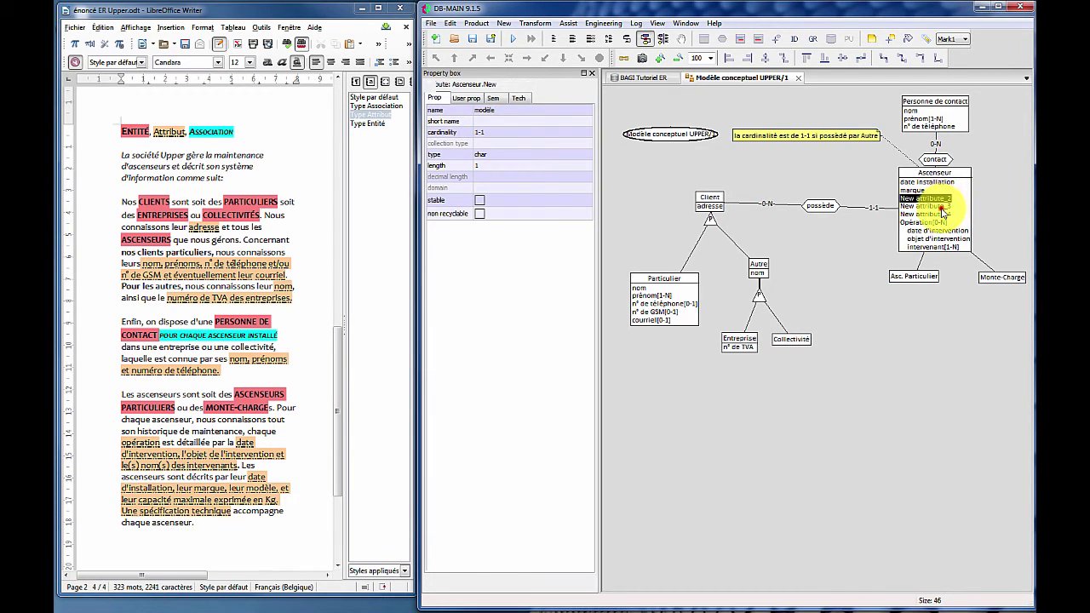
# - Name the fourth new attribute "capacité max" with the semantic description "en Kg", and name the fifth "spéc. technique"
pyautogui.click(944, 209)
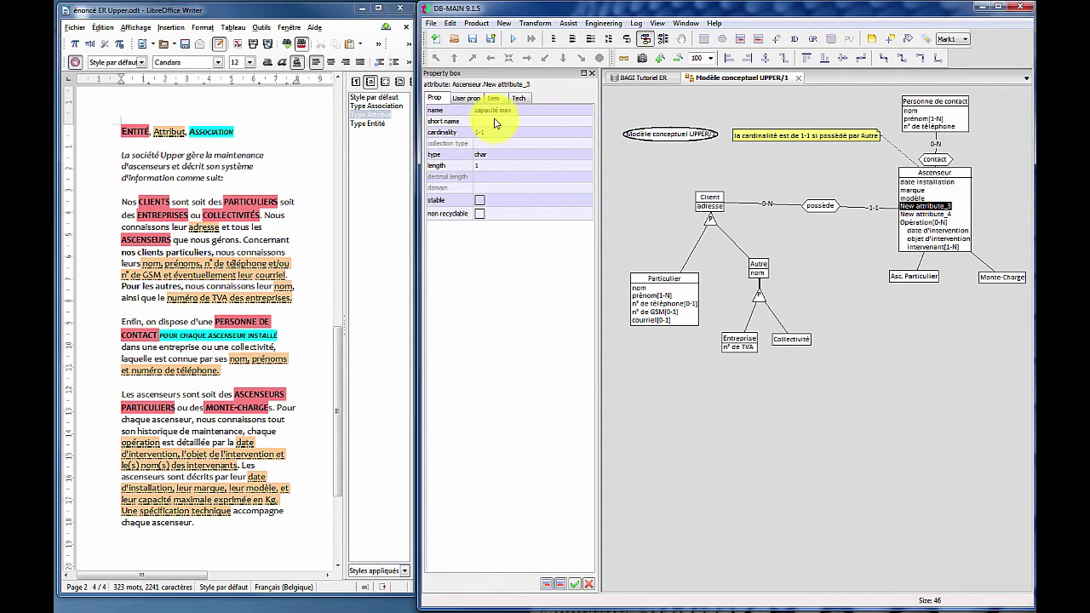
pyautogui.click(493, 97)
pyautogui.click(484, 123)
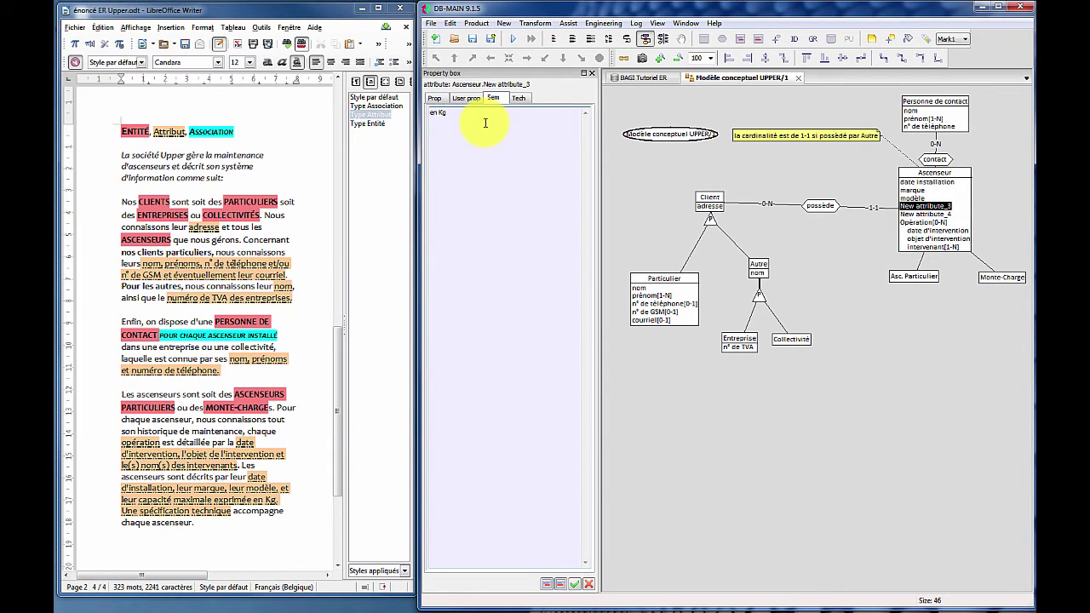
pyautogui.click(913, 215)
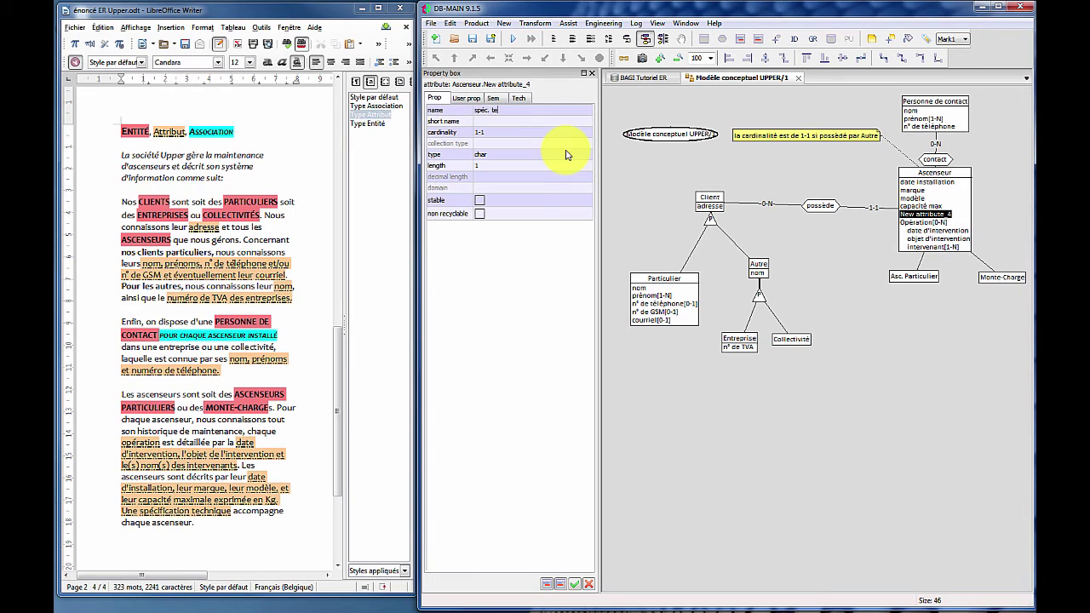
pyautogui.click(843, 245)
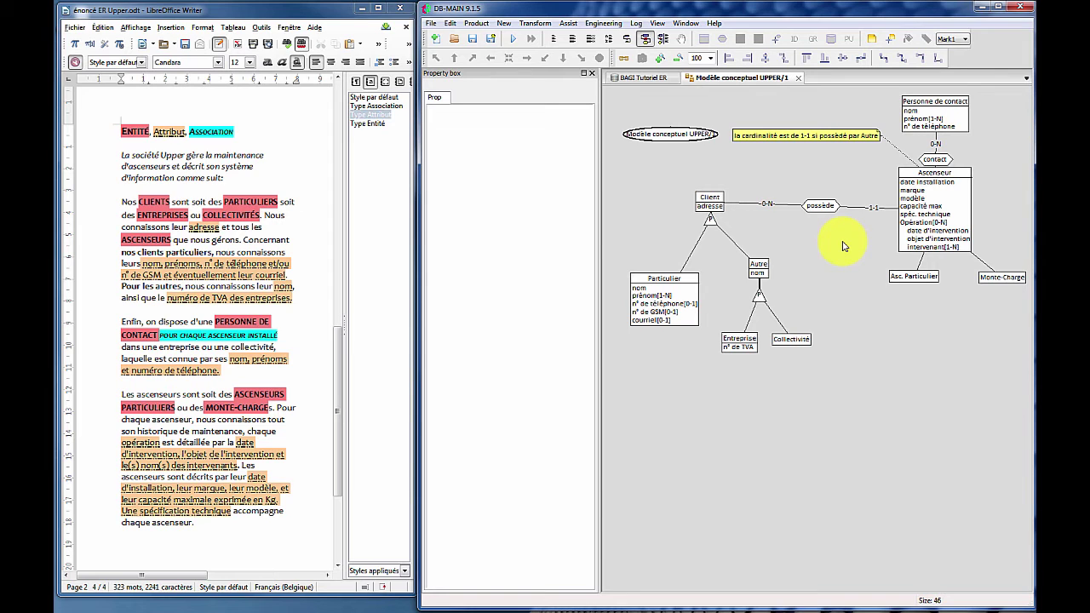
# - Maximize the DB-MAIN window and, with graphical independence enabled, move Ascenseur clear of its subtypes to the right
pyautogui.click(999, 7)
pyautogui.click(650, 119)
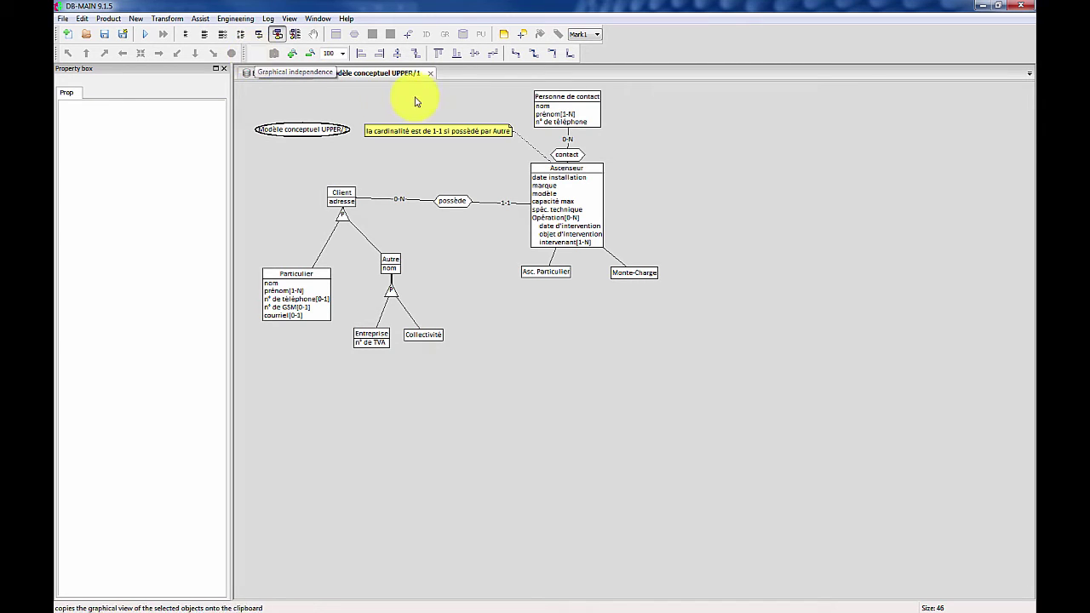
pyautogui.moveTo(566, 173)
pyautogui.mouseDown()
pyautogui.moveTo(452, 151)
pyautogui.moveTo(677, 179)
pyautogui.moveTo(450, 151)
pyautogui.moveTo(789, 191)
pyautogui.moveTo(631, 176)
pyautogui.moveTo(560, 154)
pyautogui.moveTo(568, 162)
pyautogui.mouseUp()
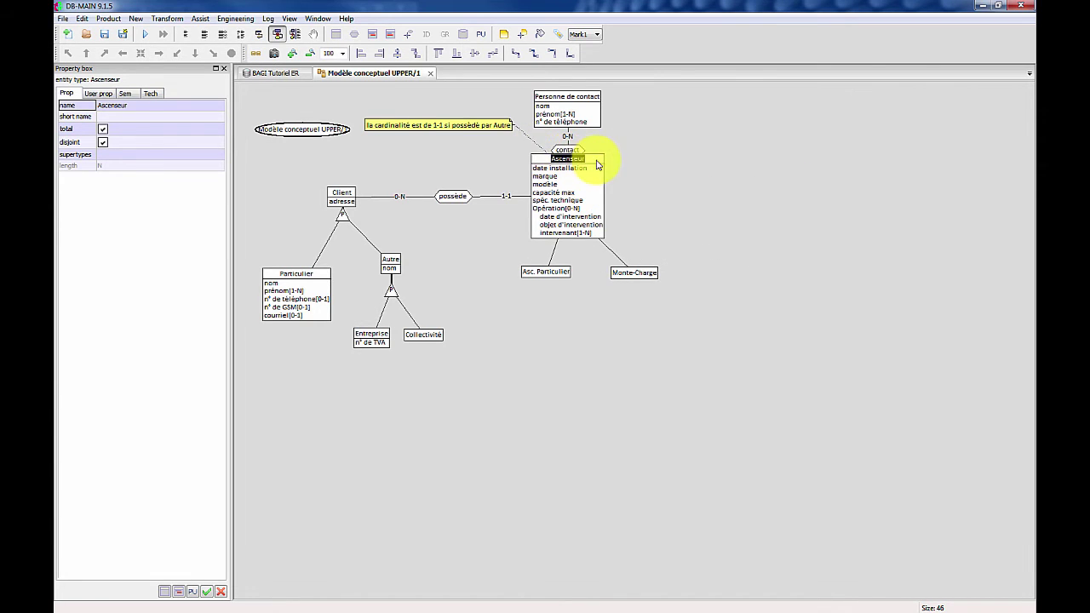
pyautogui.click(255, 57)
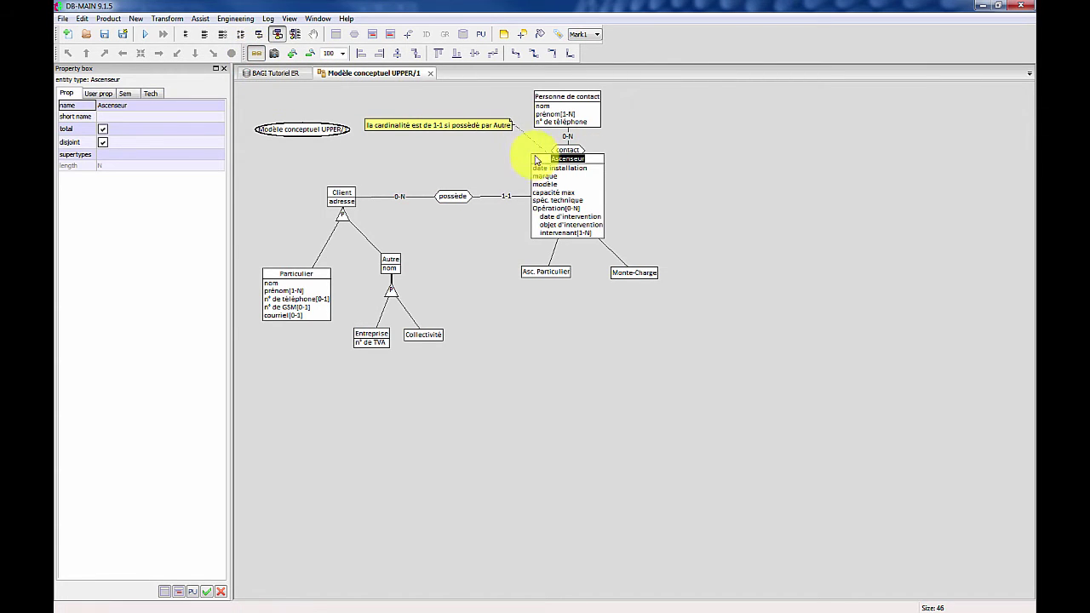
pyautogui.moveTo(576, 163); pyautogui.dragTo(708, 170)
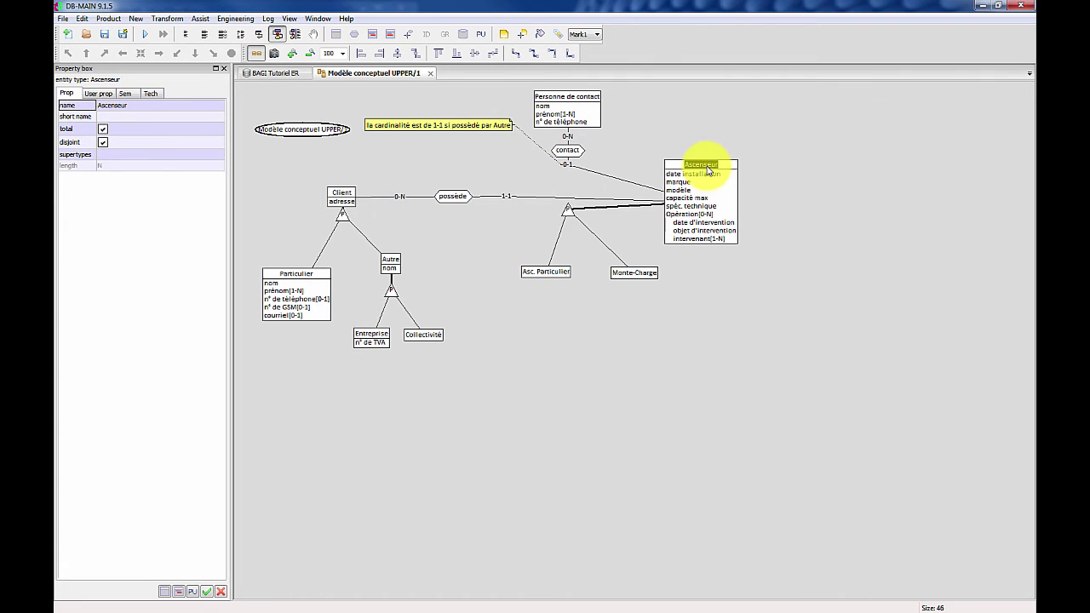
# - Reposition the Ascenseur partition triangle and lower the Asc. Particulier and Monte-Charge subtypes beneath it
pyautogui.click(568, 209)
pyautogui.moveTo(578, 255); pyautogui.dragTo(558, 293)
pyautogui.click(615, 282)
pyautogui.moveTo(625, 287); pyautogui.dragTo(634, 304)
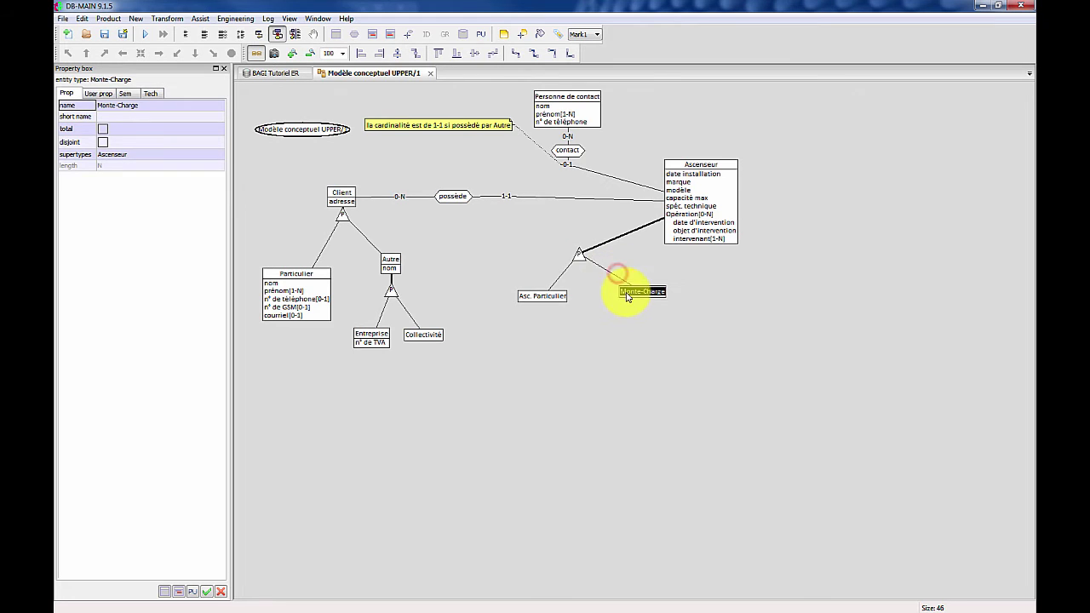
# - Move the contact 0-1 role aside, place Ascenseur directly above its partition triangle and disable graphical independence
pyautogui.moveTo(570, 164)
pyautogui.mouseDown()
pyautogui.moveTo(658, 145)
pyautogui.moveTo(663, 131)
pyautogui.moveTo(627, 171)
pyautogui.moveTo(568, 170)
pyautogui.mouseUp()
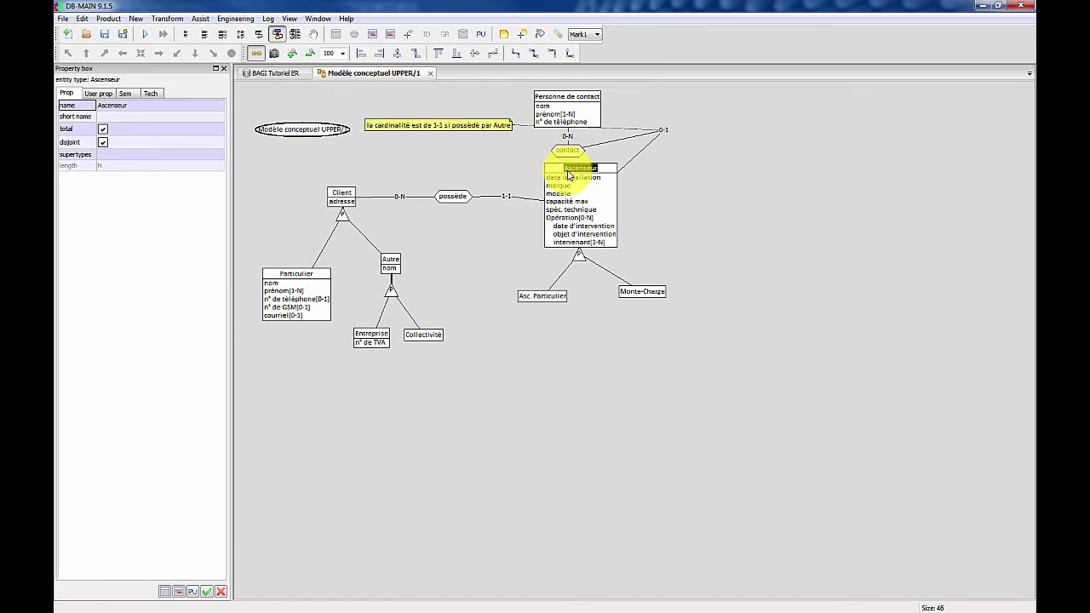
pyautogui.click(728, 201)
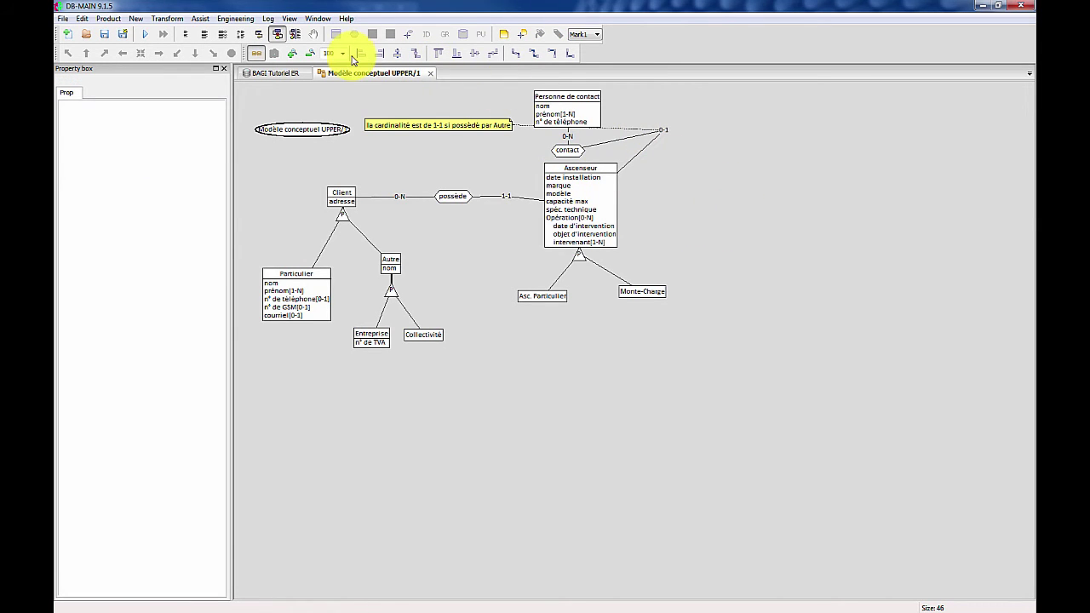
pyautogui.click(264, 54)
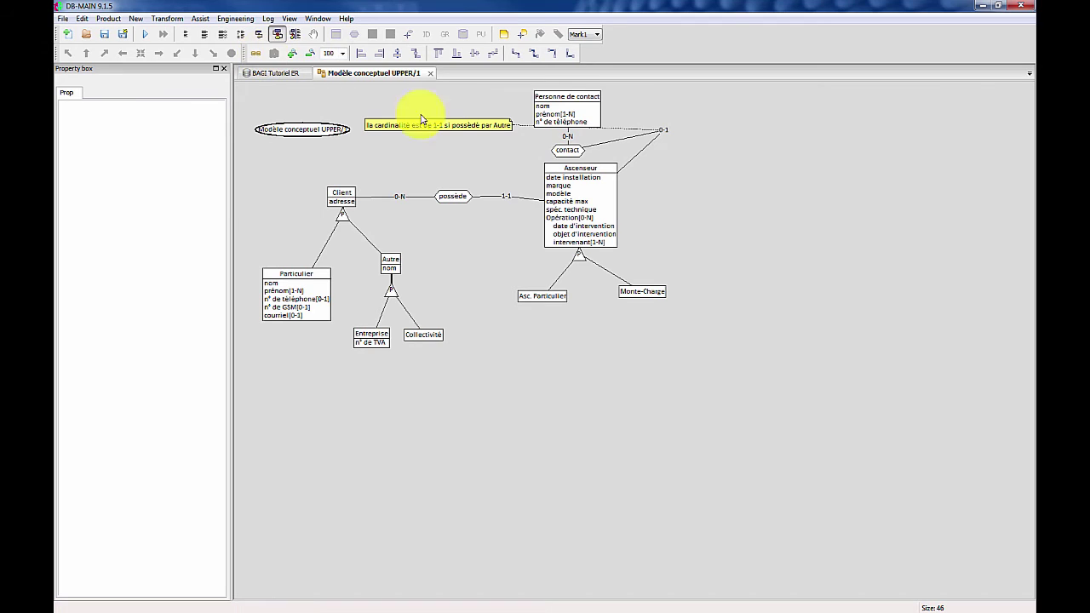
pyautogui.click(731, 202)
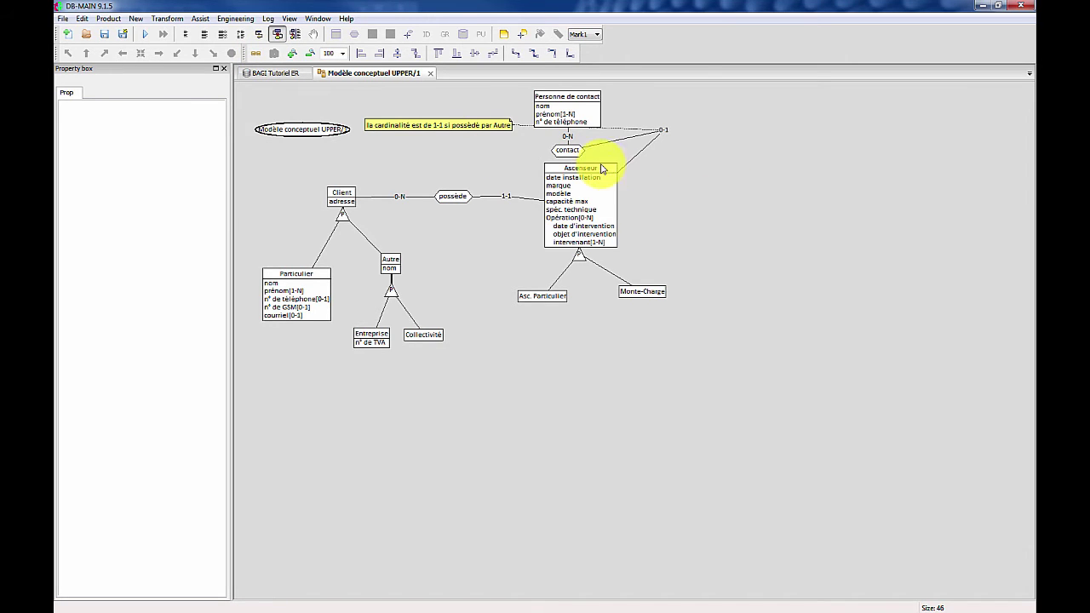
# - Move Personne de contact to the right of Ascenseur and centre the contact relationship type between them
pyautogui.click(561, 104)
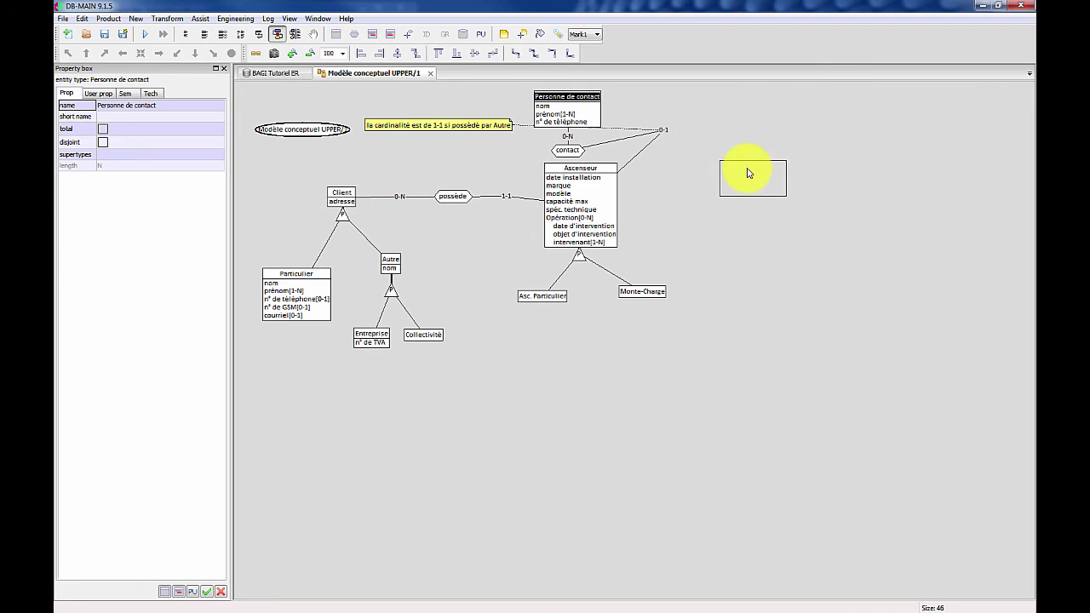
pyautogui.moveTo(748, 173); pyautogui.dragTo(821, 301)
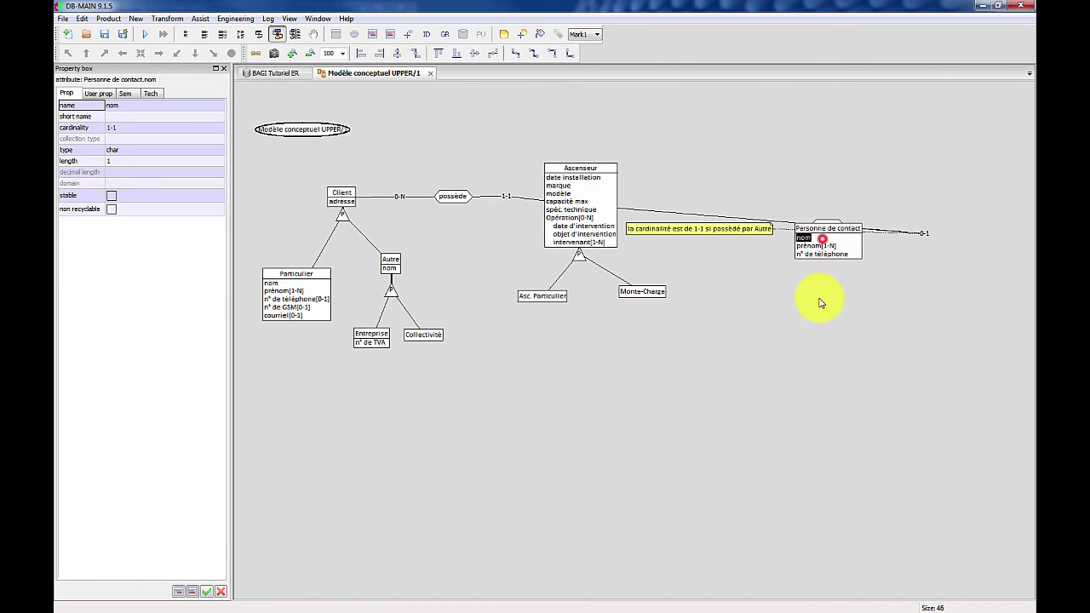
pyautogui.rightClick(822, 257)
pyautogui.click(820, 254)
pyautogui.rightClick(819, 260)
pyautogui.click(827, 270)
pyautogui.moveTo(822, 296); pyautogui.dragTo(756, 197)
pyautogui.click(769, 260)
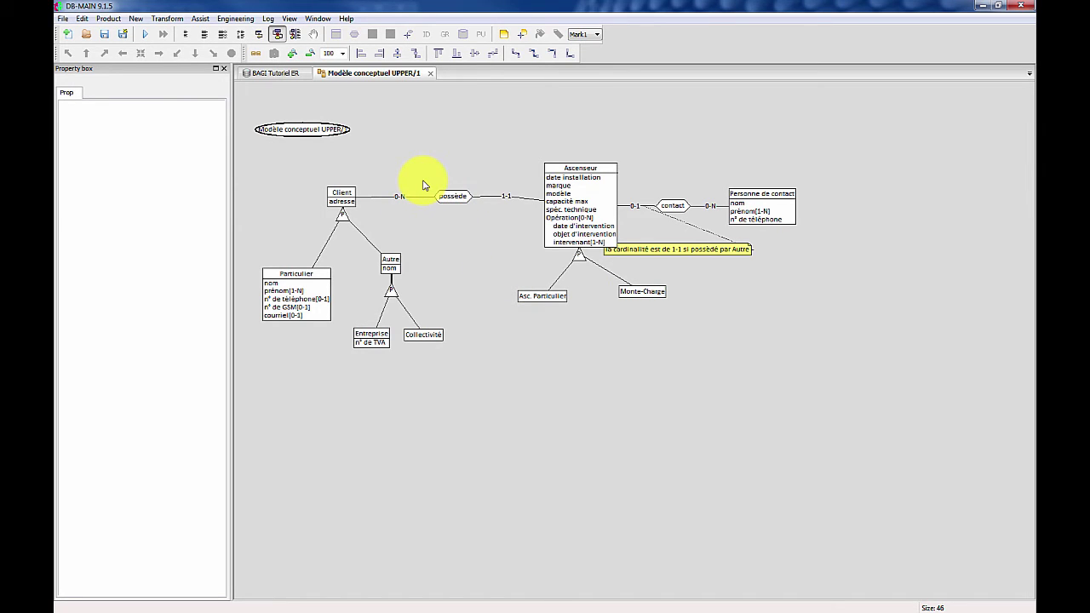
# - Move the note "la cardinalité est de 1-1 si possédé par Autre" above Ascenseur and the contact relationship type
pyautogui.click(632, 251)
pyautogui.moveTo(608, 160); pyautogui.dragTo(625, 134)
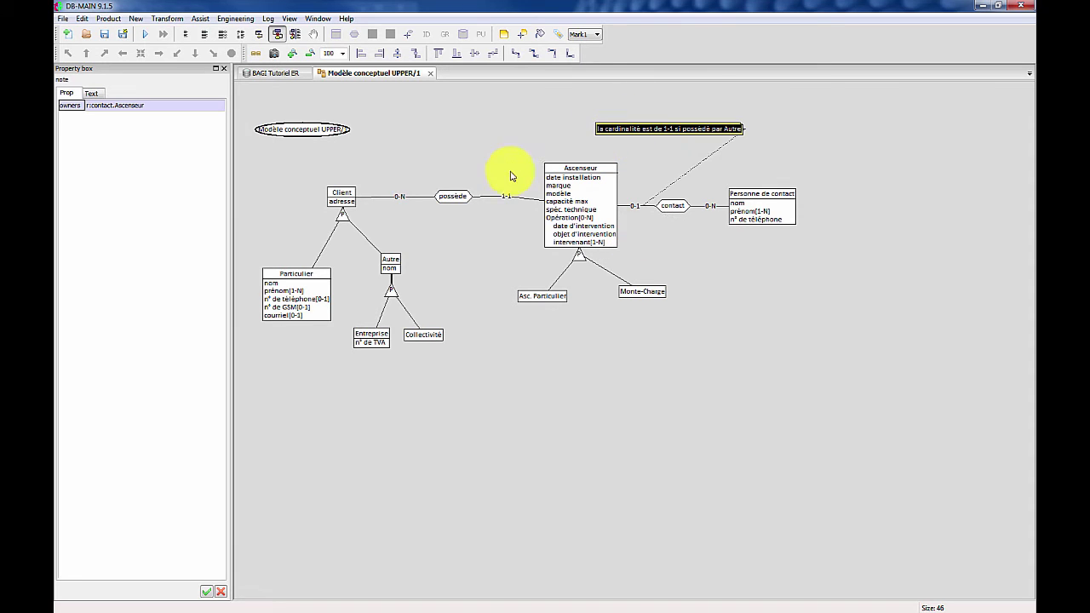
# - Align the vertical centres of Client, possède, Ascenseur, contact, Personne de contact and the roles between them
pyautogui.click(344, 200)
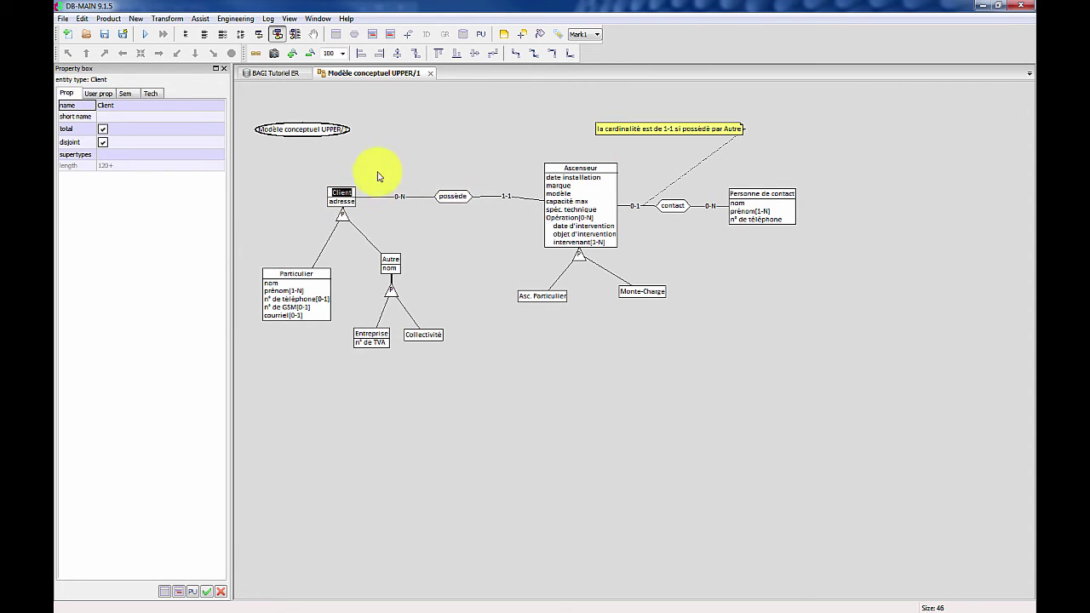
pyautogui.moveTo(304, 168); pyautogui.dragTo(839, 245)
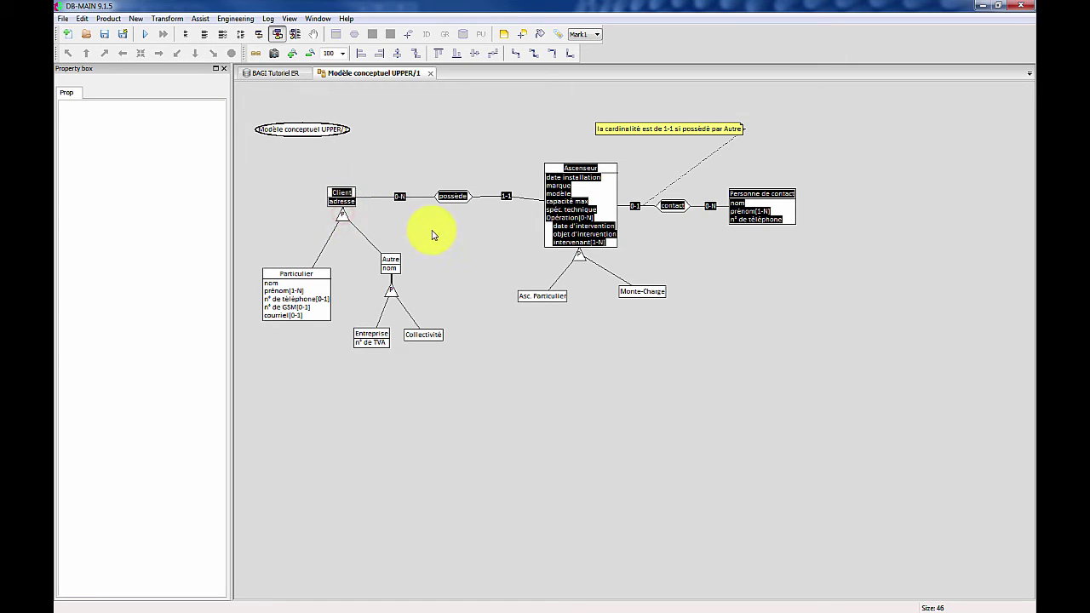
pyautogui.click(471, 54)
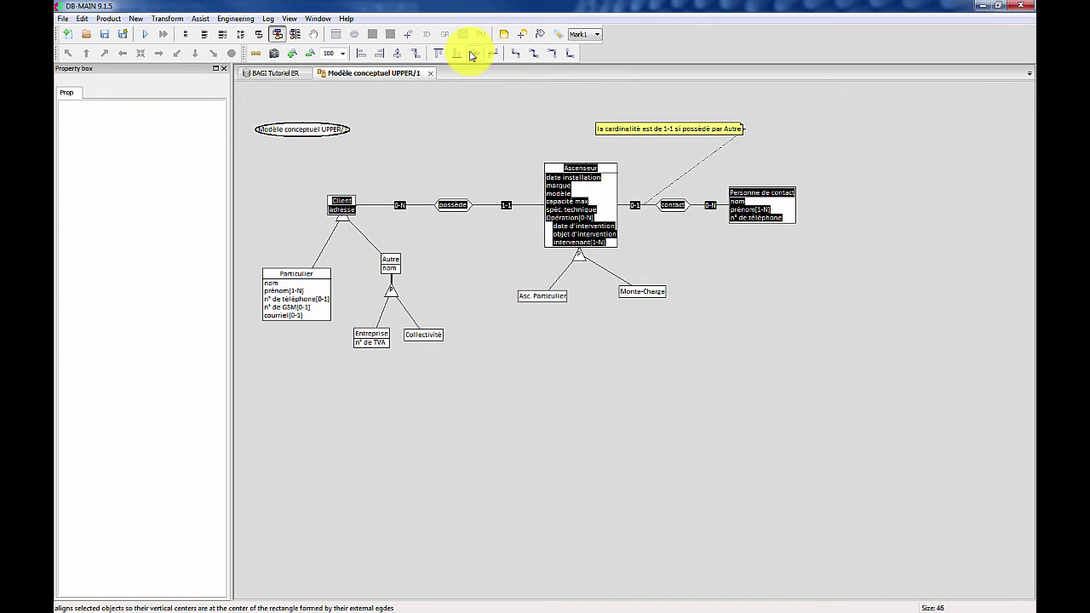
pyautogui.click(524, 116)
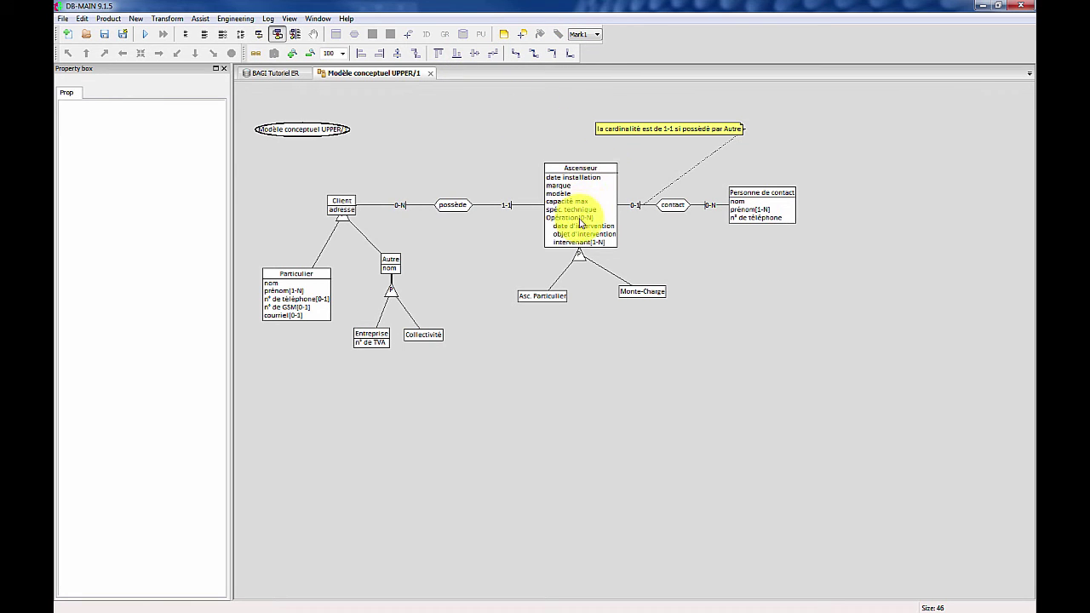
# - Align the tops of Particulier and Autre, and the tops of Entreprise and Collectivité
pyautogui.click(284, 274)
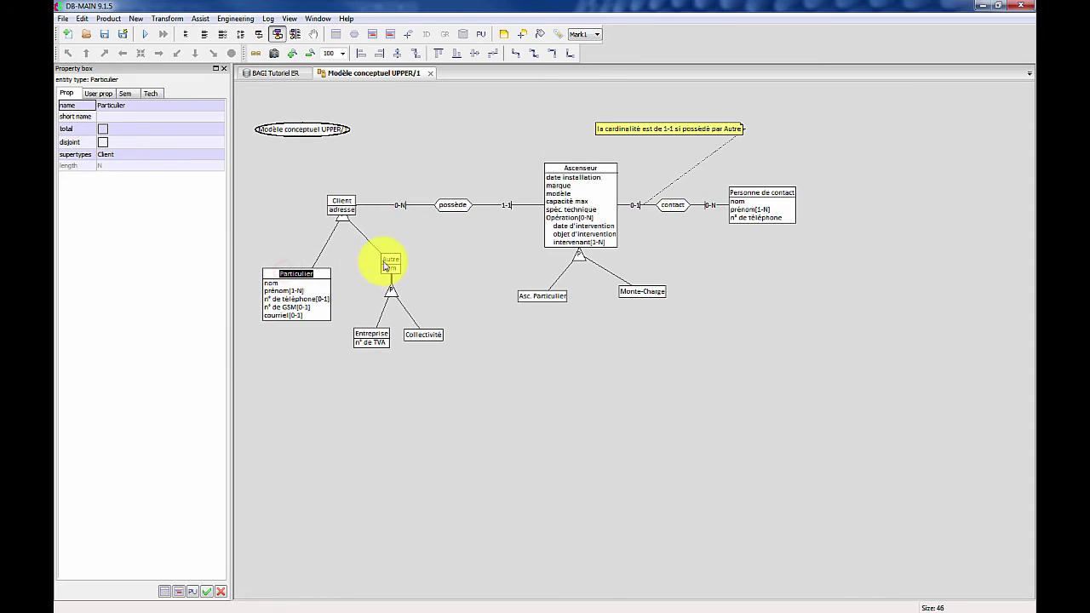
pyautogui.keyDown('shift'); pyautogui.click(390, 263); pyautogui.keyUp('shift')
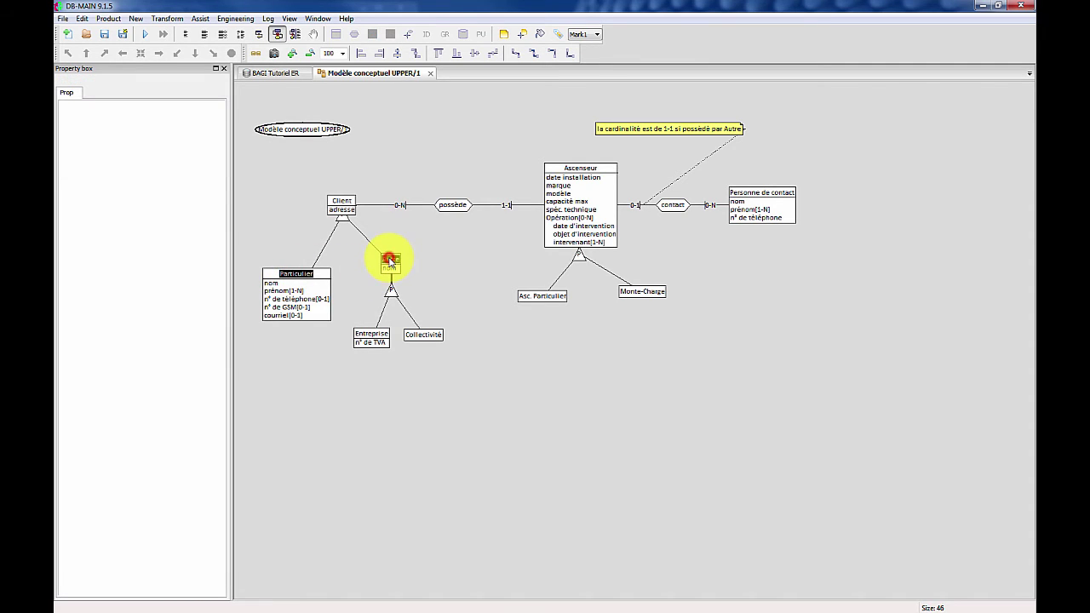
pyautogui.click(438, 53)
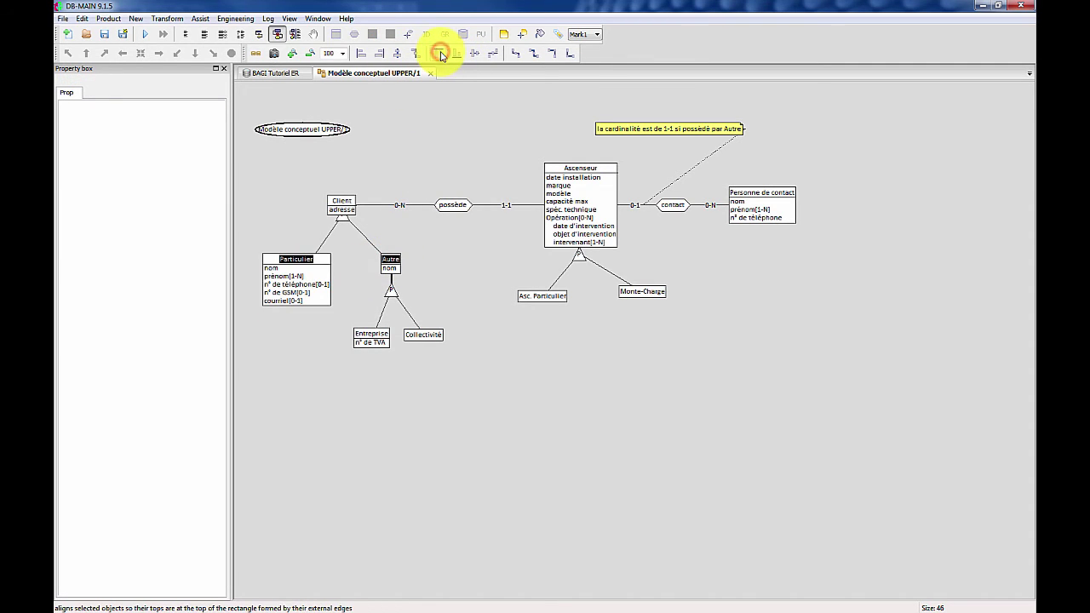
pyautogui.click(372, 334)
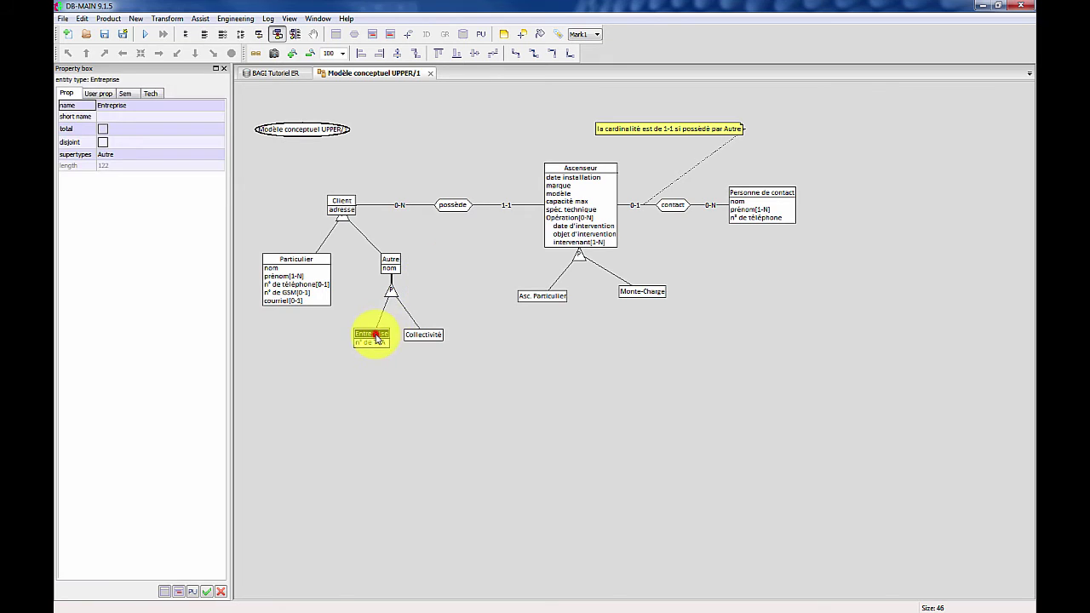
pyautogui.keyDown('shift'); pyautogui.click(425, 335); pyautogui.keyUp('shift')
pyautogui.click(439, 53)
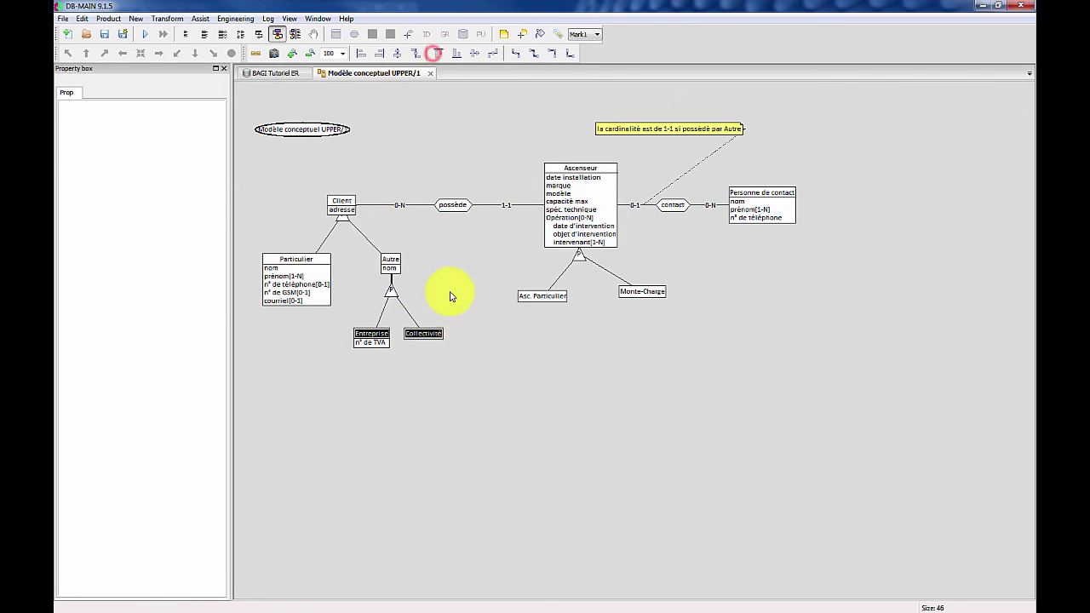
# - Align the tops of the Ascenseur subtypes Asc. Particulier and Monte-Charge
pyautogui.click(538, 299)
pyautogui.keyDown('shift'); pyautogui.click(649, 292); pyautogui.keyUp('shift')
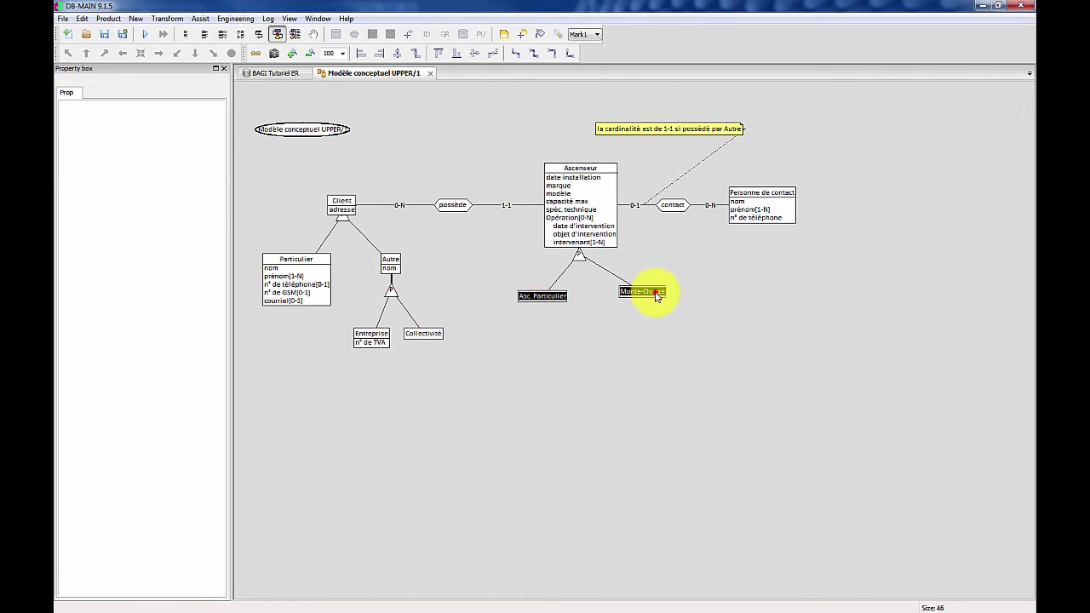
pyautogui.click(440, 53)
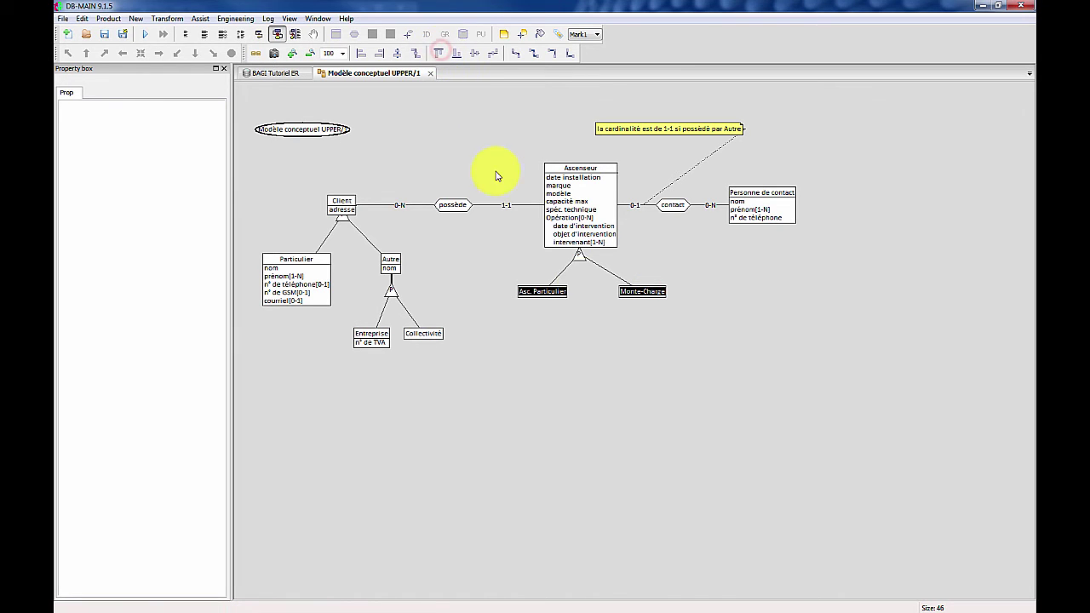
pyautogui.click(600, 310)
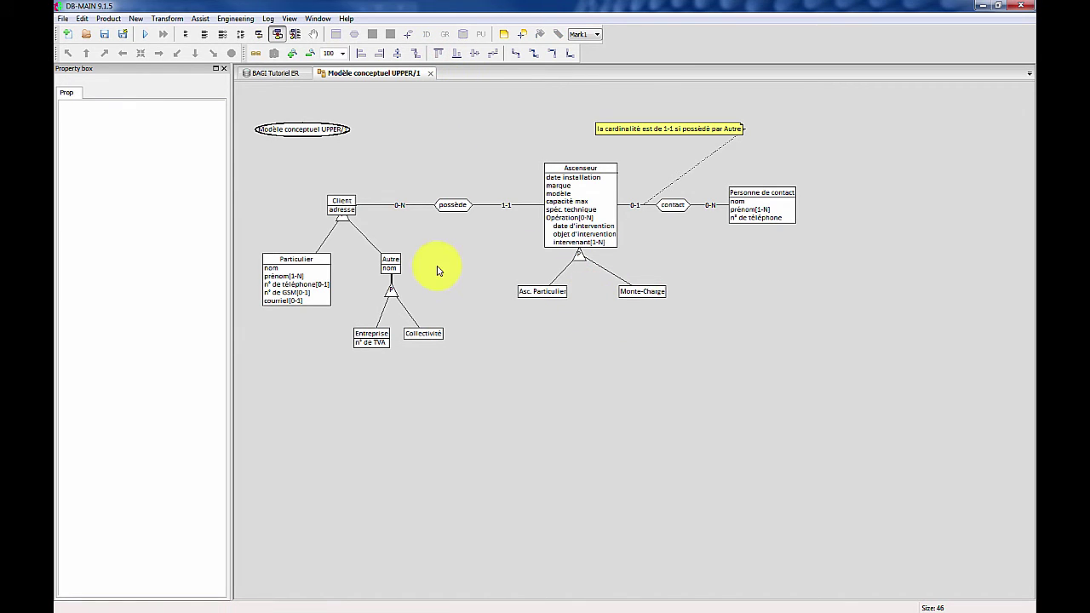
# - Place the partition triangles of Autre and Client directly beneath their supertypes
pyautogui.click(433, 396)
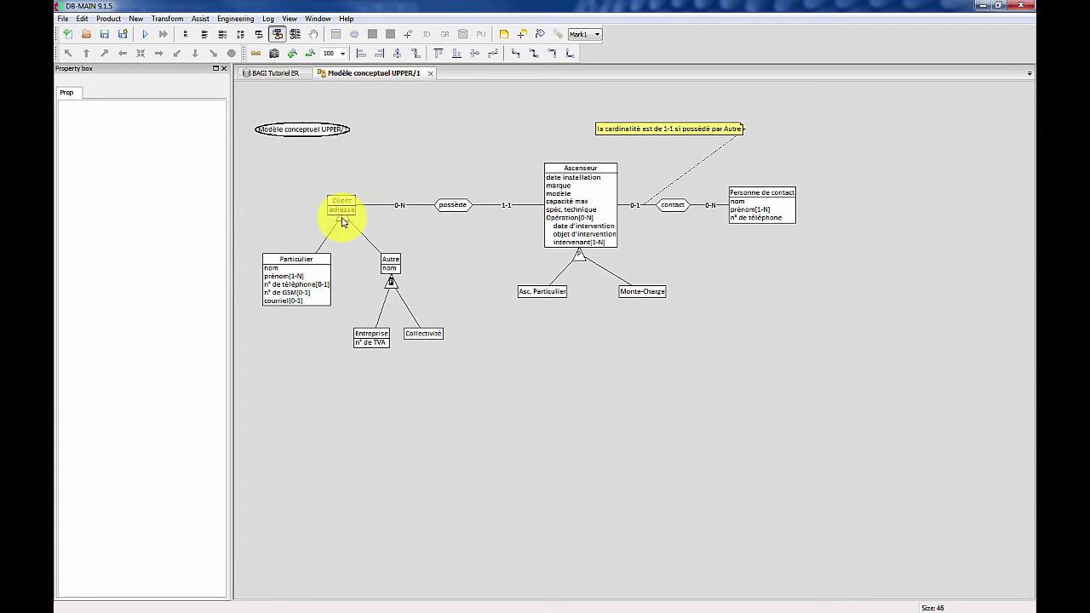
pyautogui.click(447, 247)
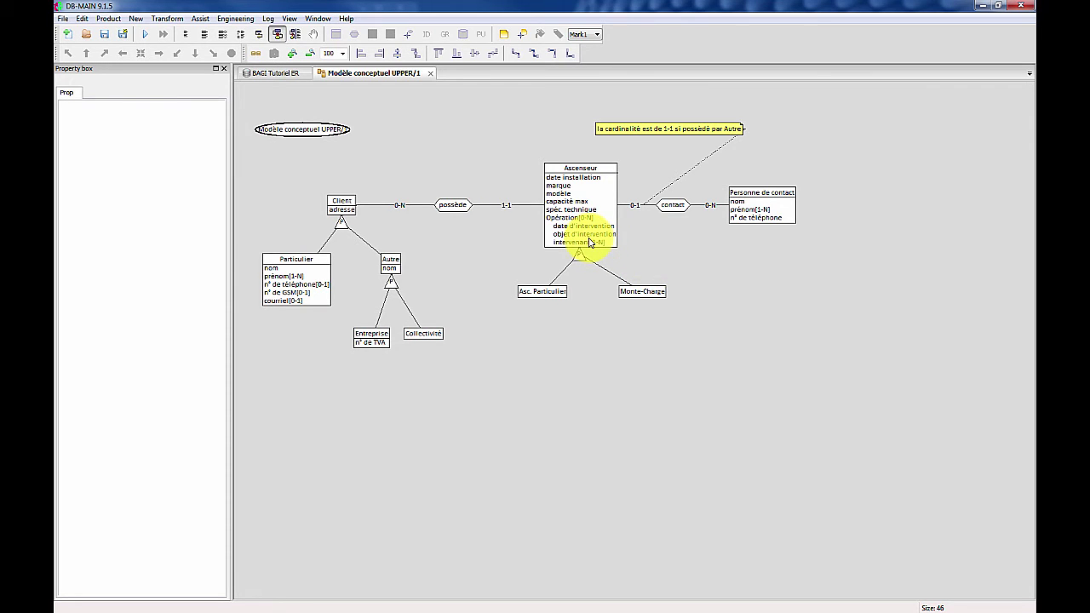
# - Create separate identifiers on Particulier for n° de téléphone, n° de GSM and courriel, and move the entity back level with Autre
pyautogui.click(293, 262)
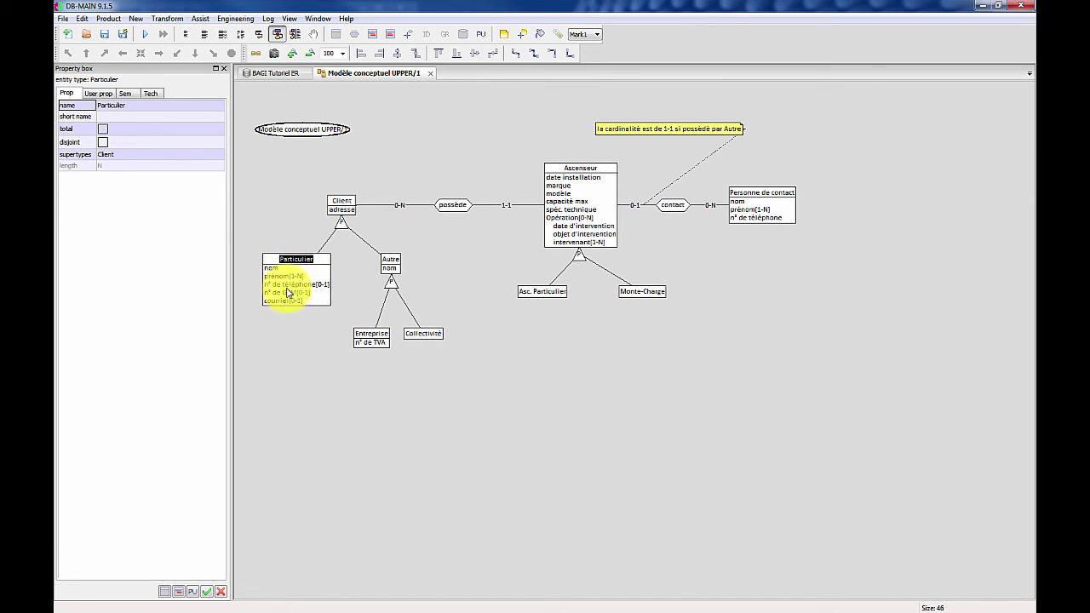
pyautogui.click(289, 286)
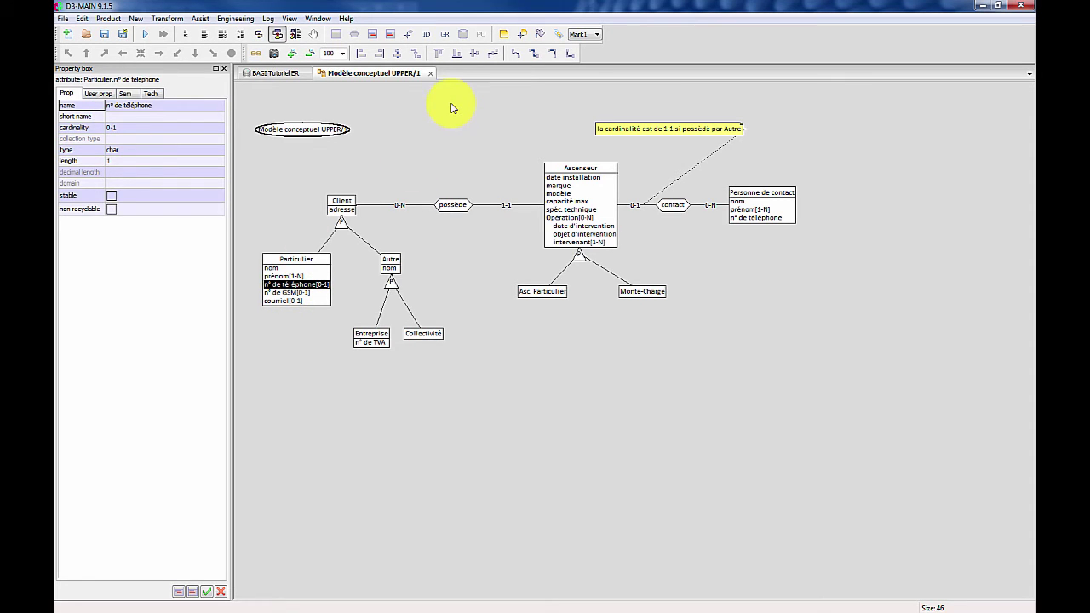
pyautogui.click(428, 35)
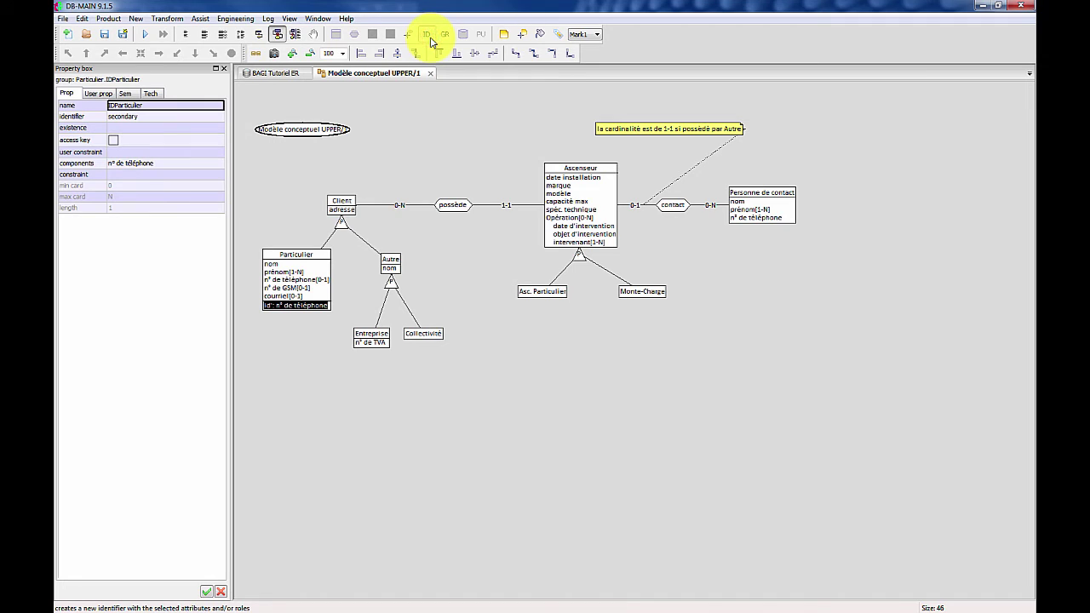
pyautogui.click(292, 288)
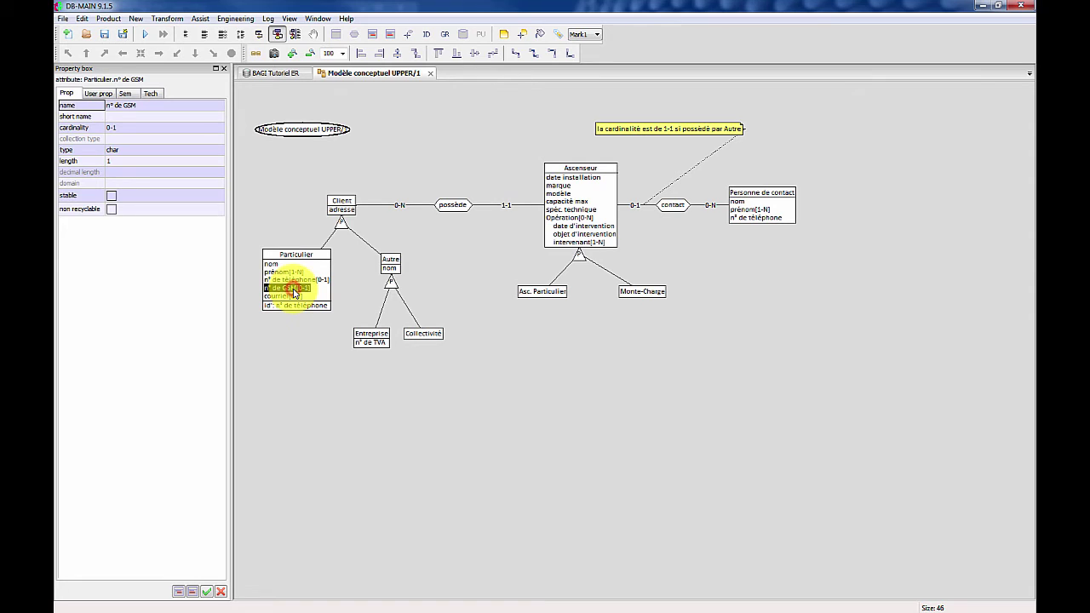
pyautogui.click(431, 39)
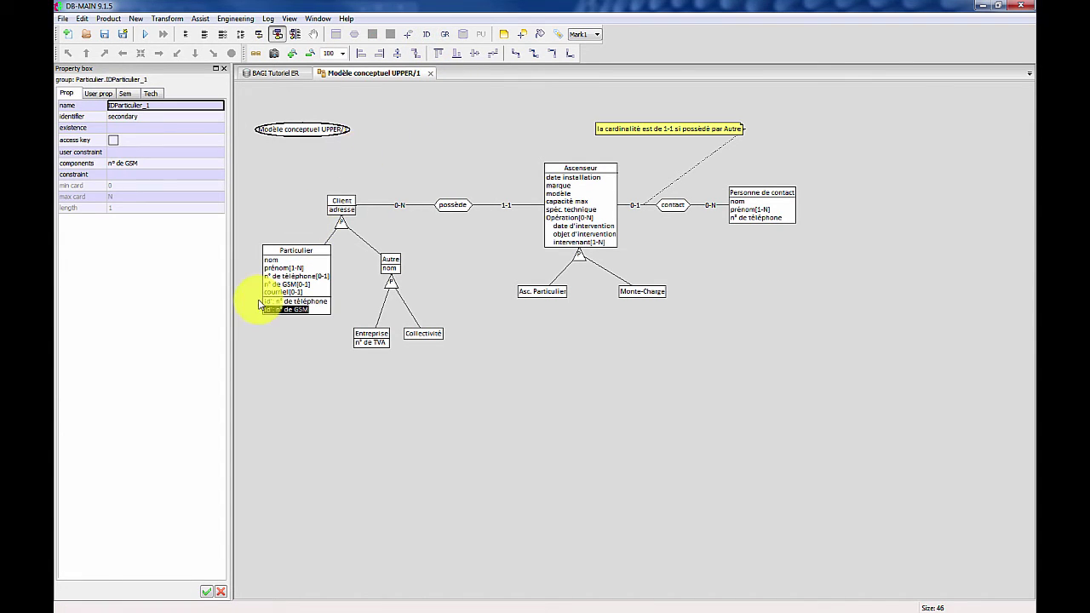
pyautogui.click(272, 292)
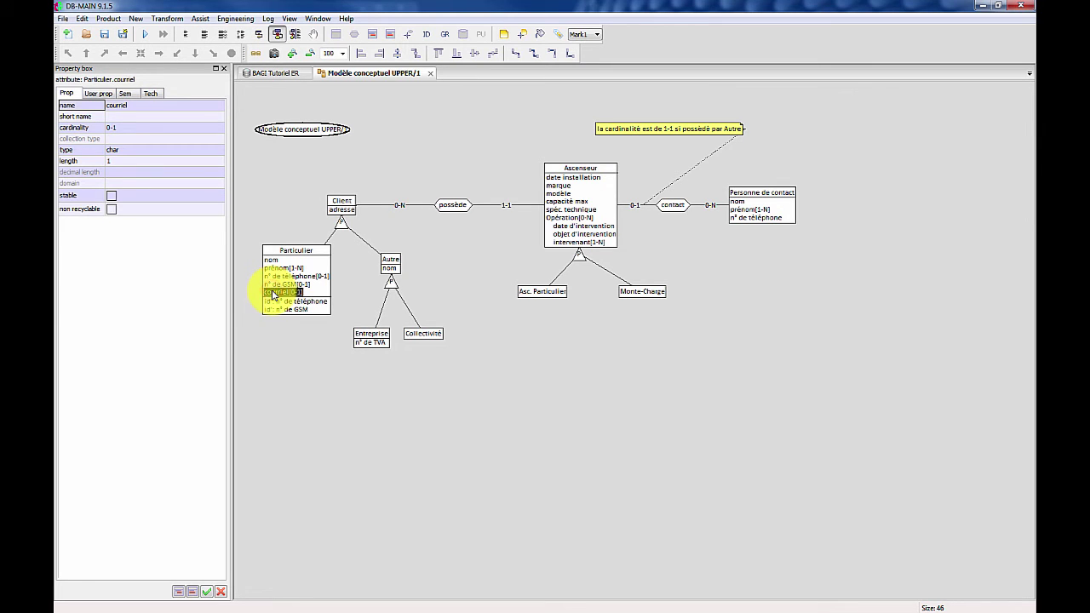
pyautogui.click(426, 39)
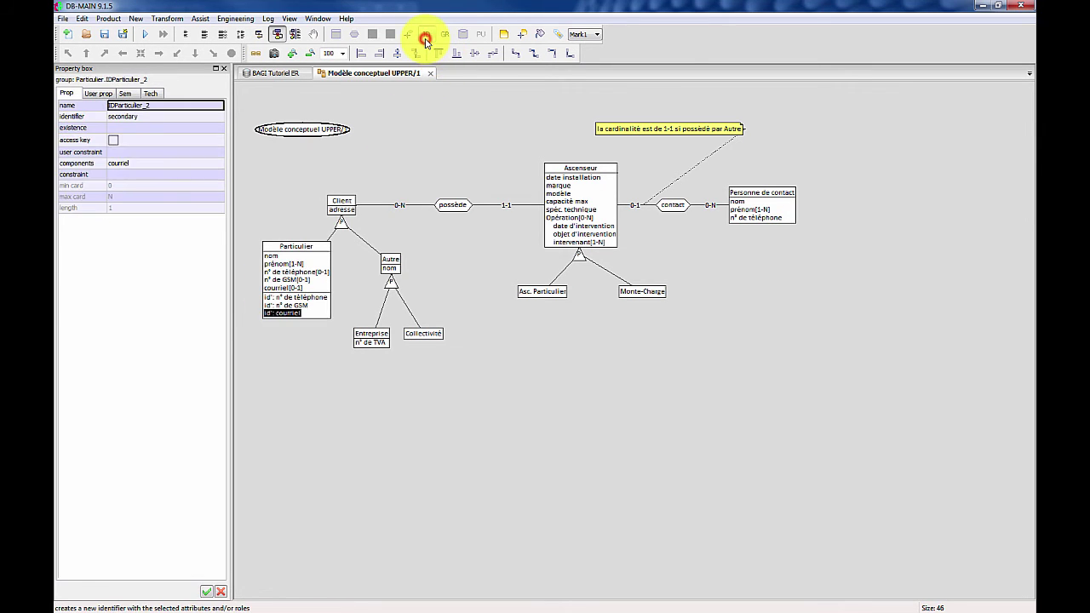
pyautogui.click(294, 247)
pyautogui.moveTo(294, 247); pyautogui.dragTo(292, 259)
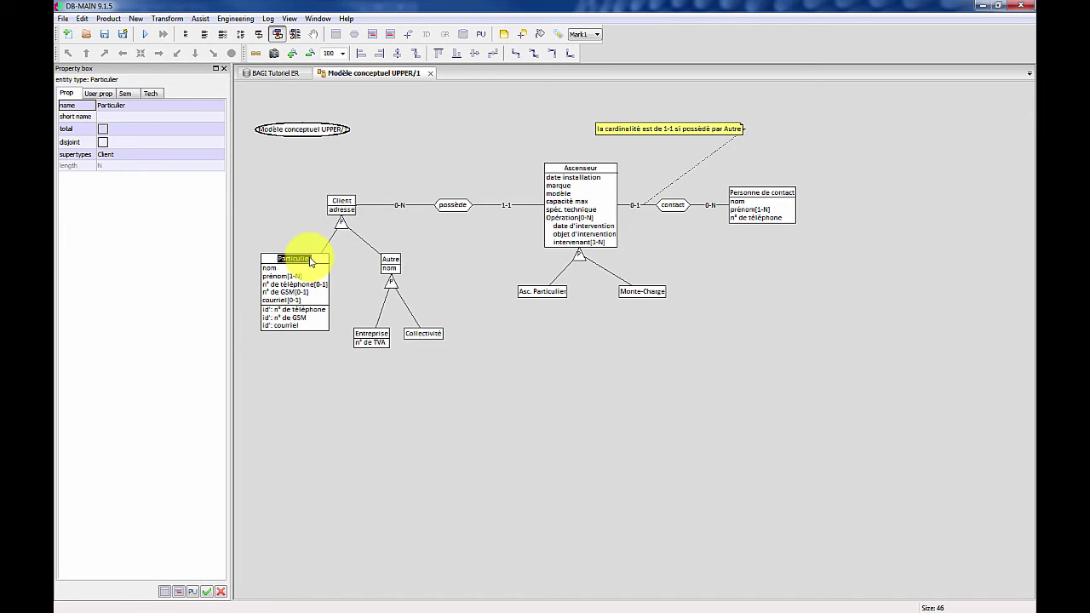
# - With the annotated text shown alongside, group Particulier's n° de téléphone and n° de GSM attributes and move the entity slightly down
pyautogui.doubleClick(347, 12)
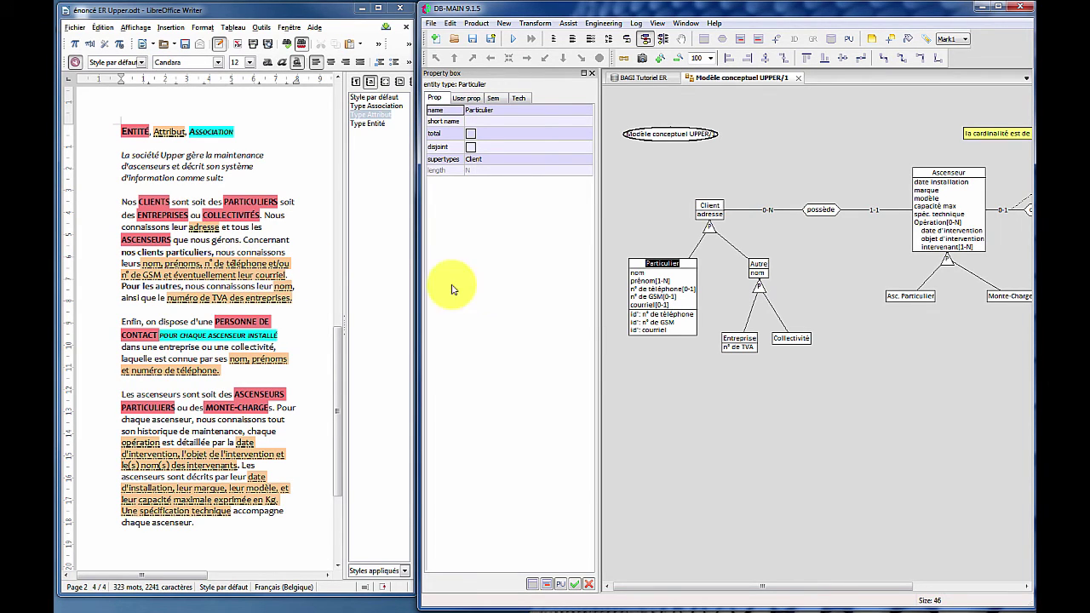
pyautogui.click(658, 290)
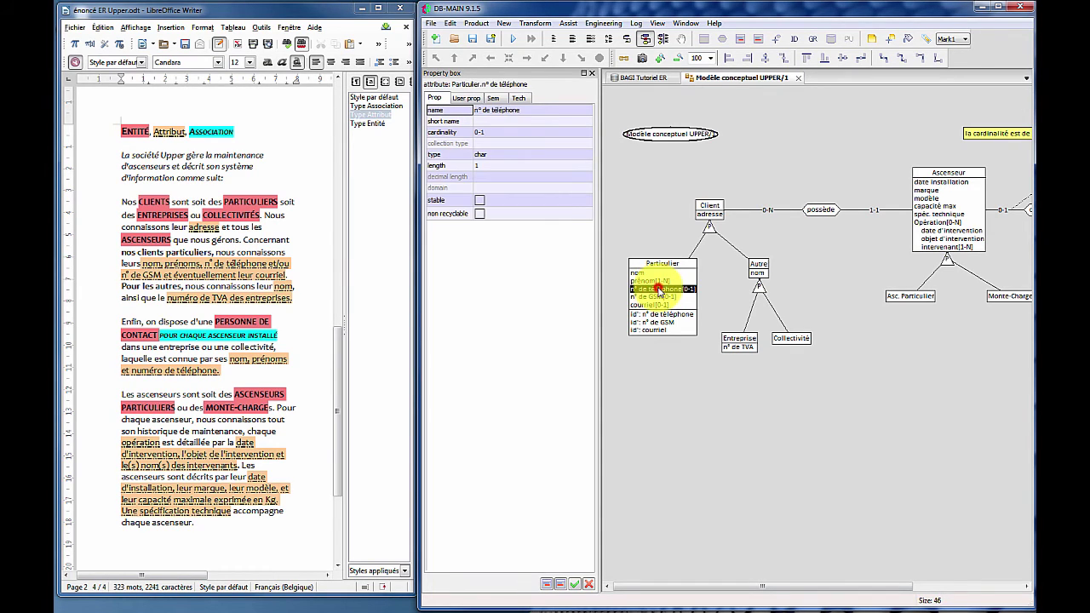
pyautogui.keyDown('shift'); pyautogui.click(661, 298); pyautogui.keyUp('shift')
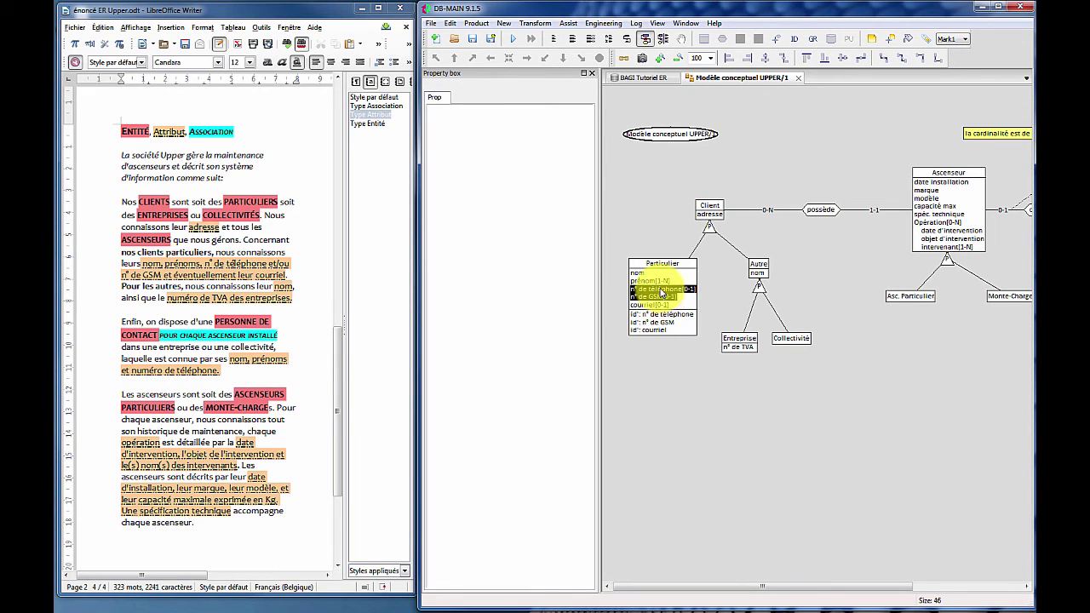
pyautogui.click(813, 40)
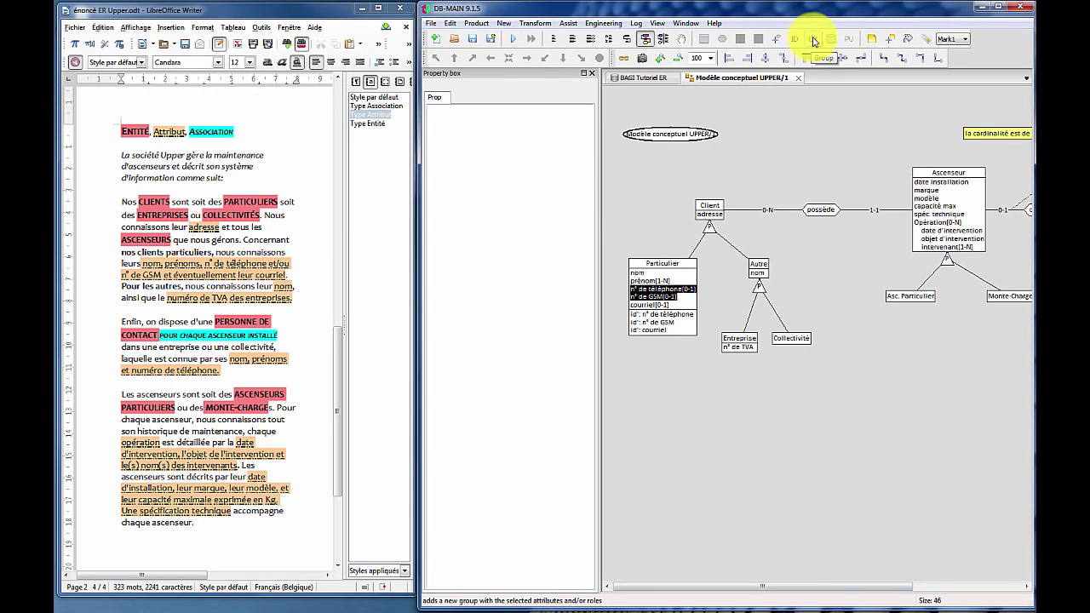
pyautogui.click(652, 364)
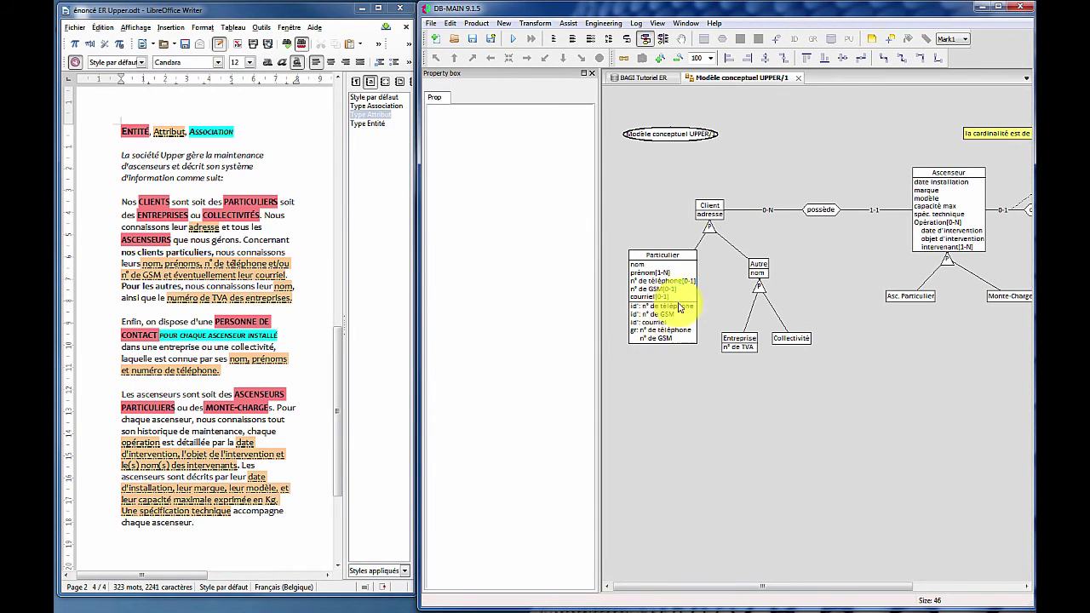
pyautogui.moveTo(677, 258)
pyautogui.mouseDown()
pyautogui.moveTo(672, 283)
pyautogui.moveTo(671, 269)
pyautogui.mouseUp()
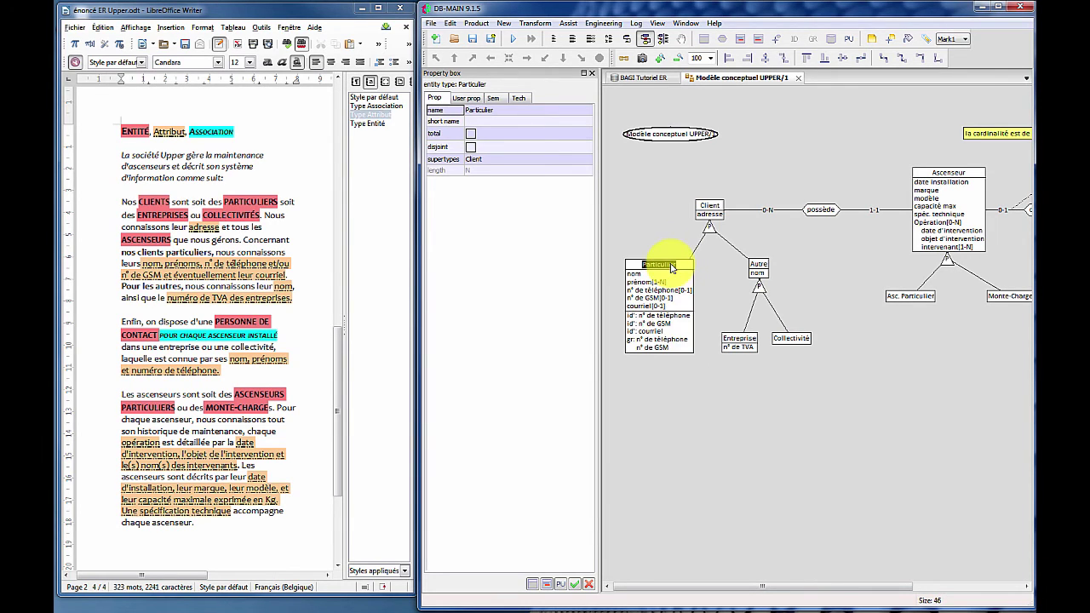
# - Set the existence constraint of Particulier's n° de téléphone and n° de GSM group to at least one
pyautogui.click(658, 344)
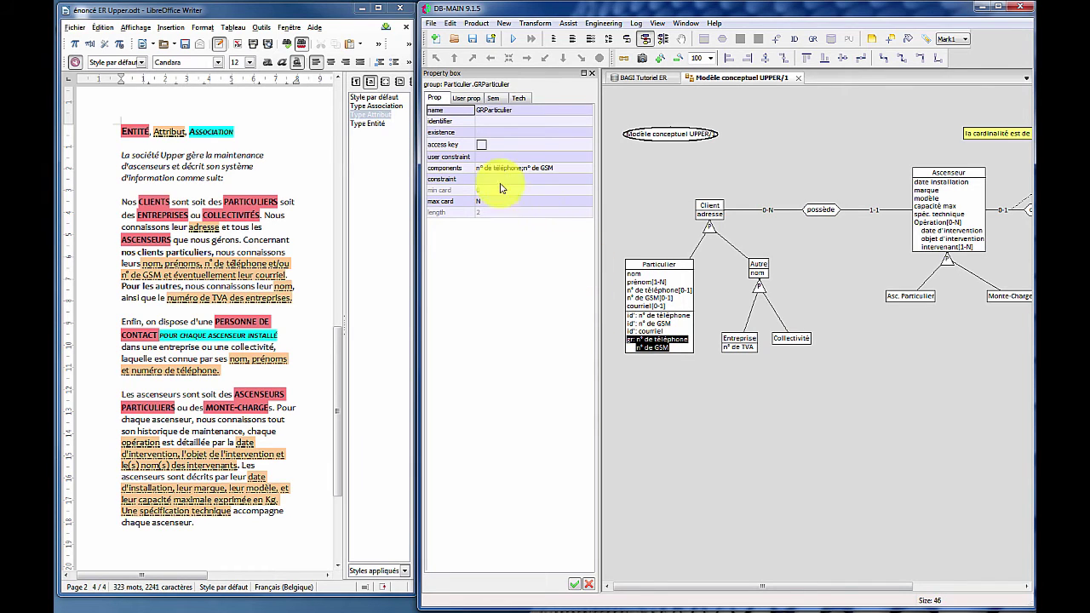
pyautogui.click(481, 136)
pyautogui.click(482, 137)
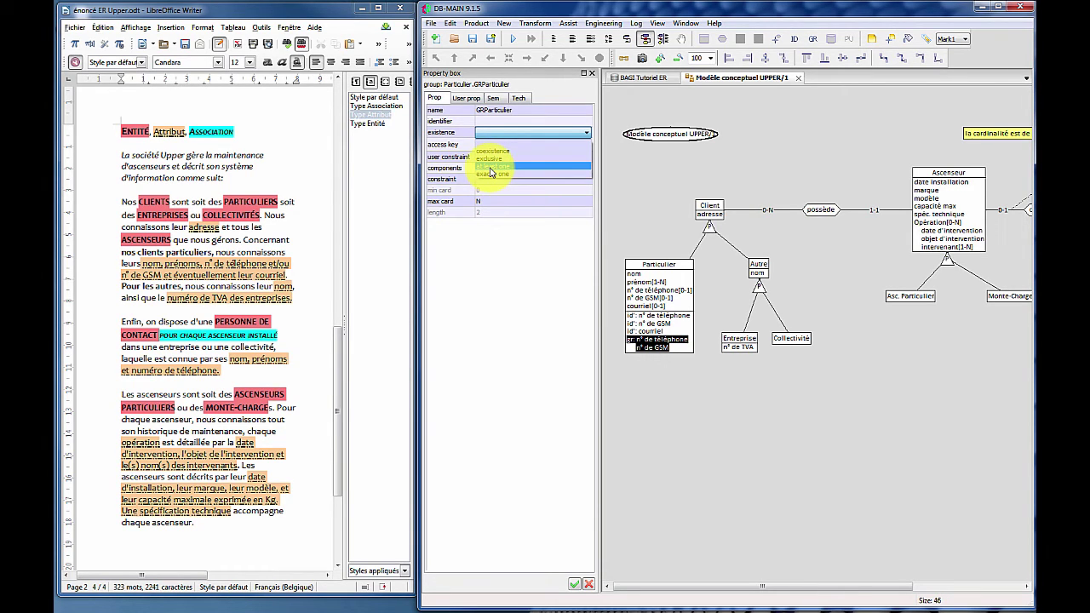
pyautogui.click(491, 166)
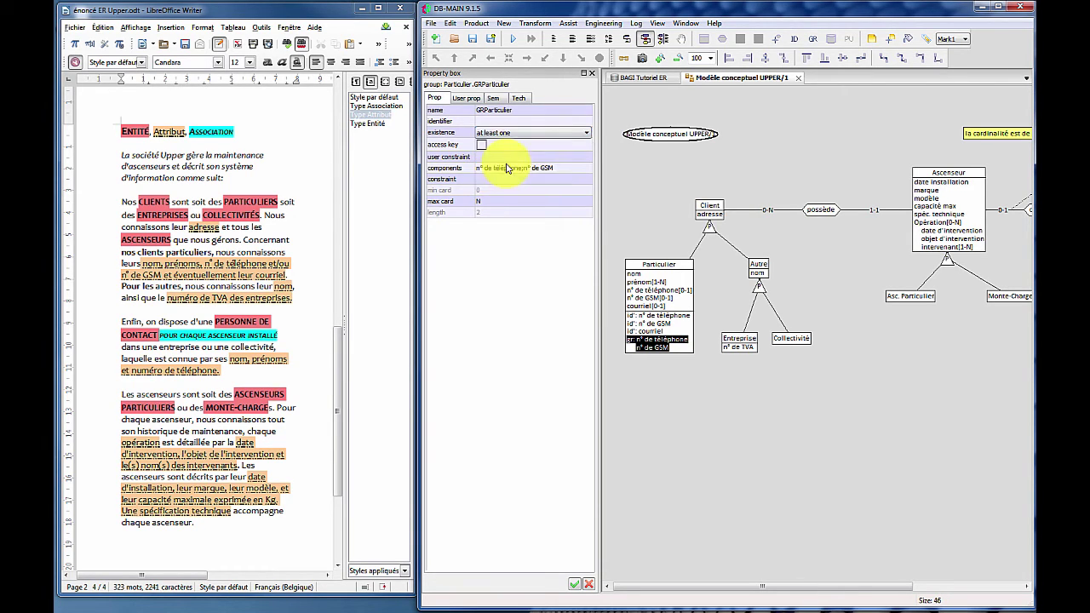
pyautogui.click(642, 211)
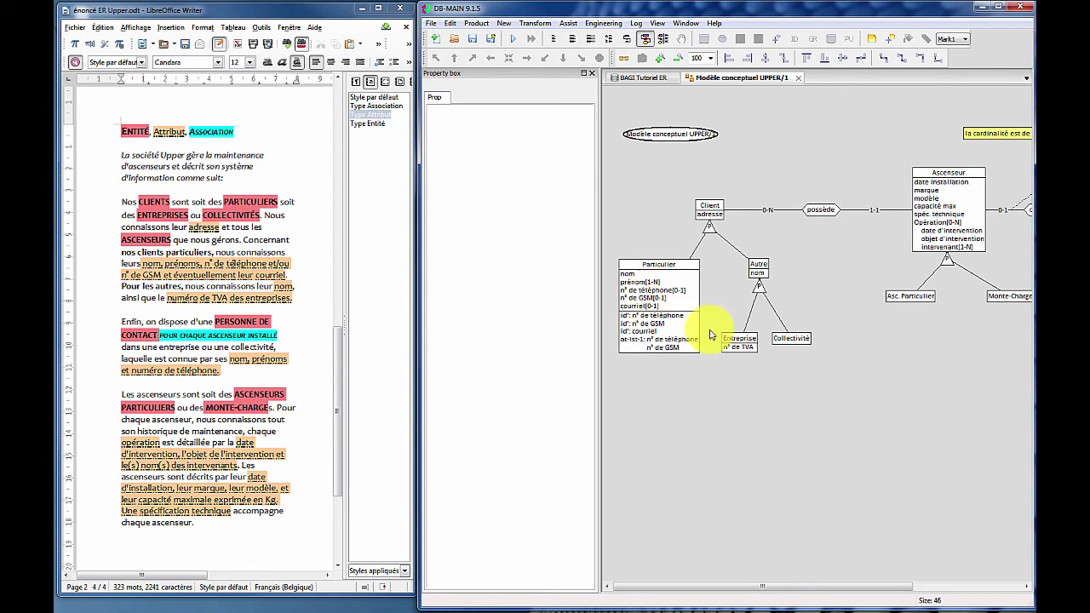
# - Define n° de TVA as an identifier of Entreprise and nom as an identifier of Autre
pyautogui.click(744, 348)
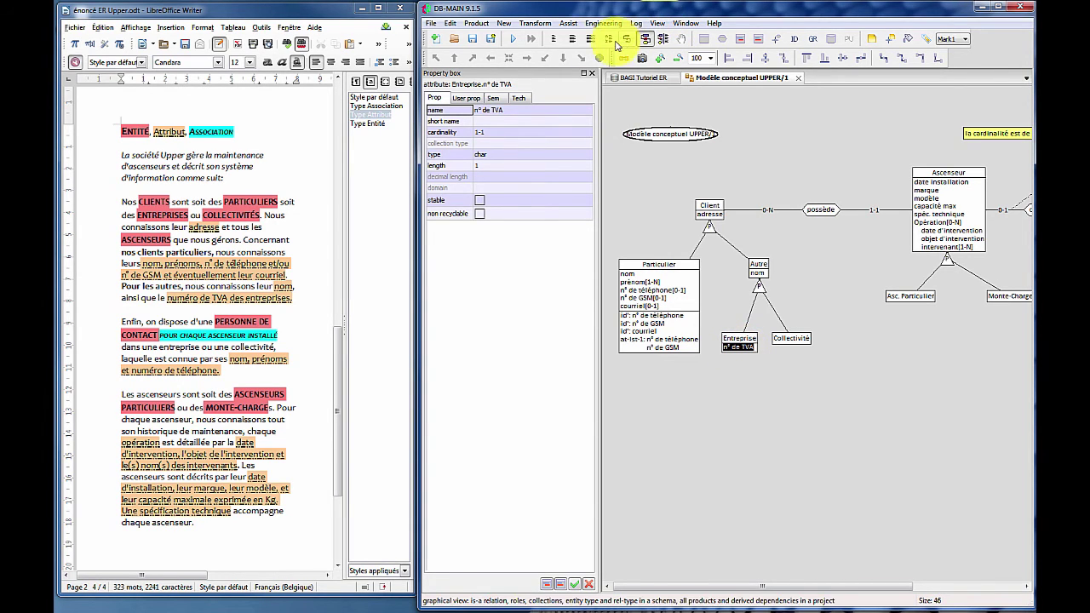
pyautogui.click(795, 39)
pyautogui.click(759, 273)
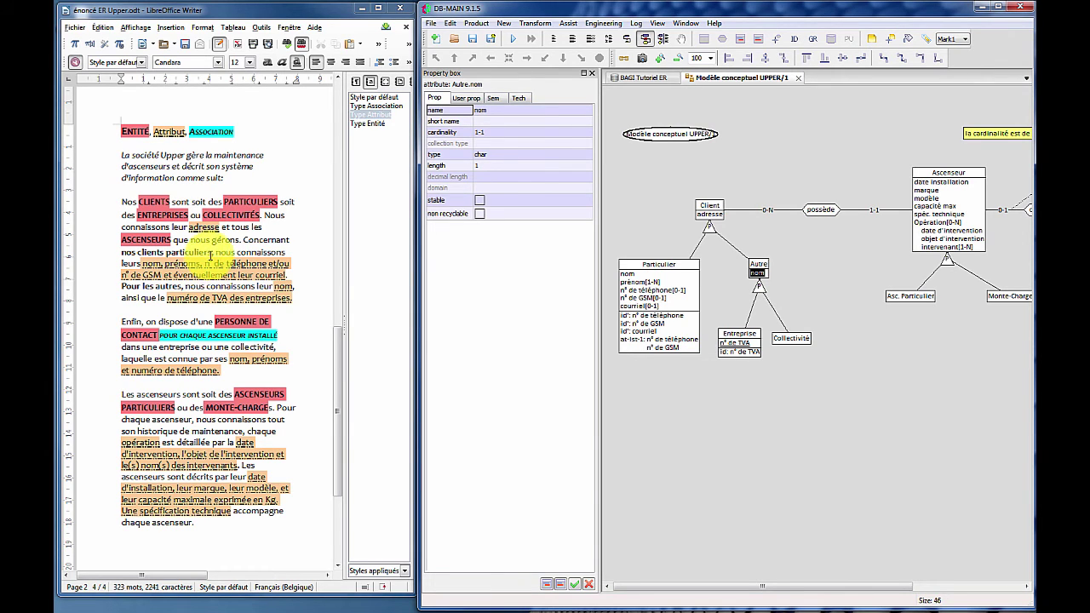
pyautogui.click(798, 43)
pyautogui.click(814, 293)
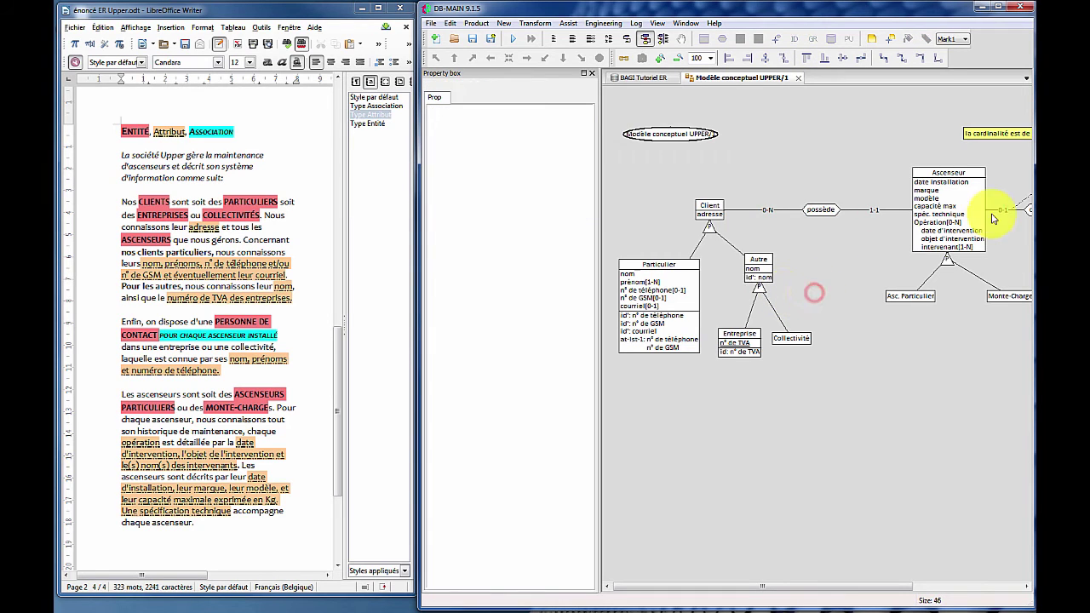
# - Group Ascenseur's date installation, marque, modèle and capacité max attributes
pyautogui.moveTo(815, 586); pyautogui.dragTo(861, 587)
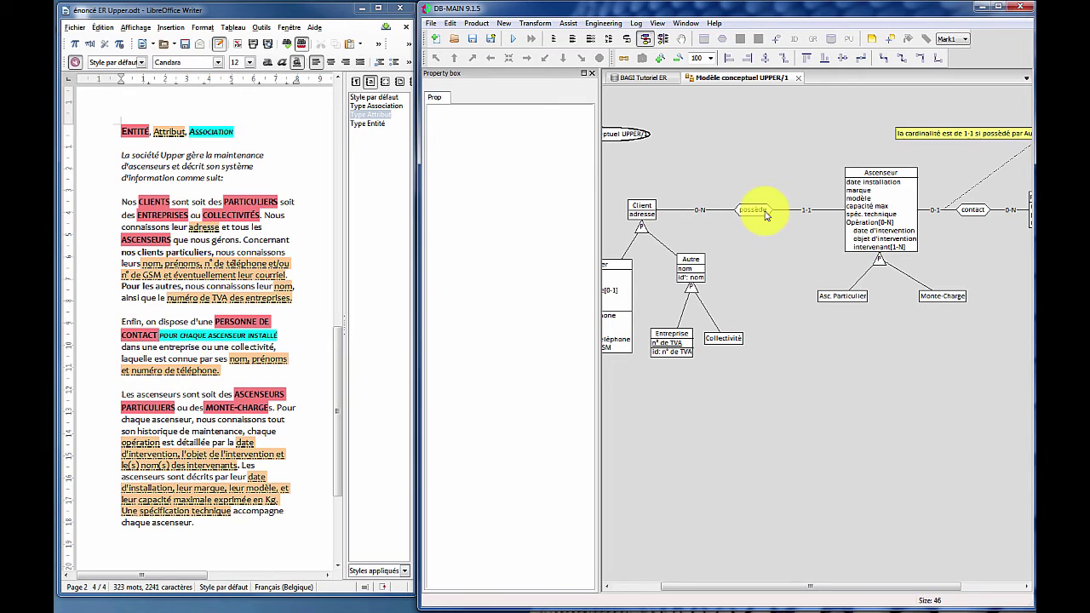
pyautogui.click(875, 184)
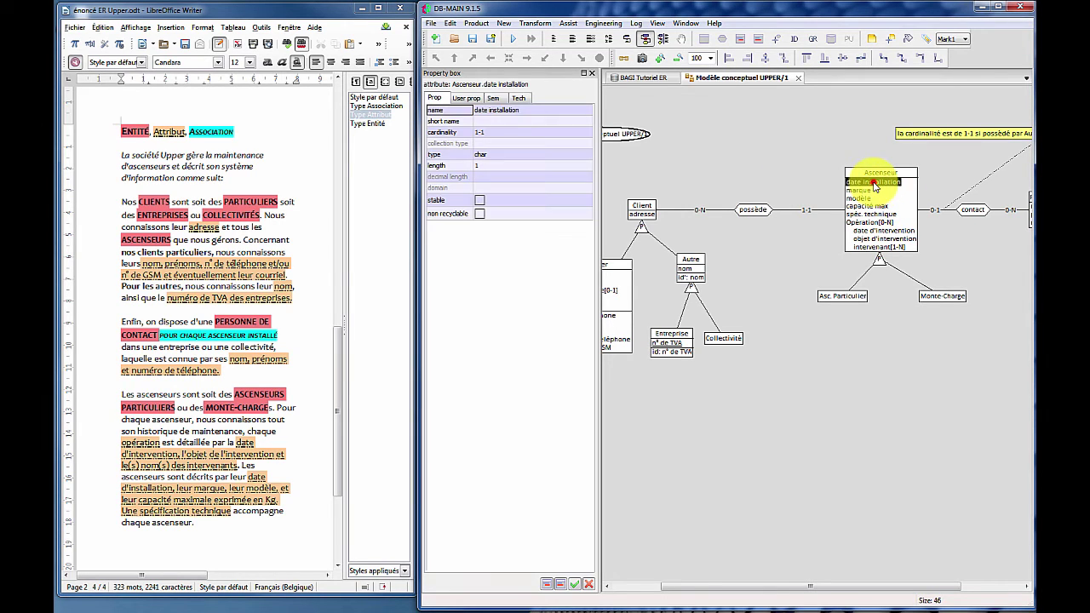
pyautogui.keyDown('shift'); pyautogui.click(863, 191); pyautogui.keyUp('shift')
pyautogui.keyDown('shift'); pyautogui.click(860, 199); pyautogui.keyUp('shift')
pyautogui.keyDown('shift'); pyautogui.click(868, 207); pyautogui.keyUp('shift')
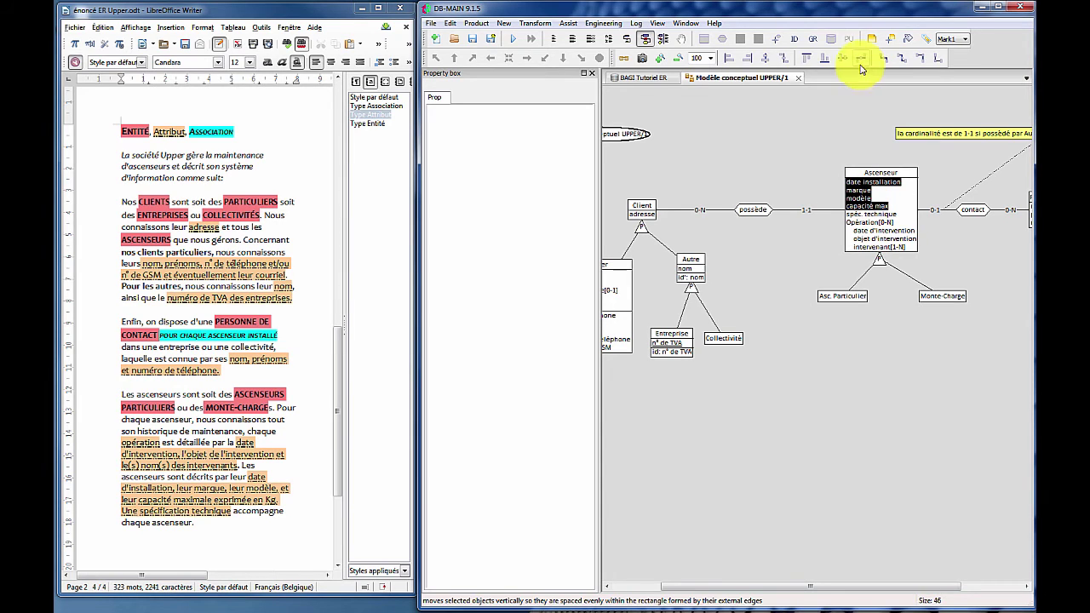
pyautogui.click(816, 41)
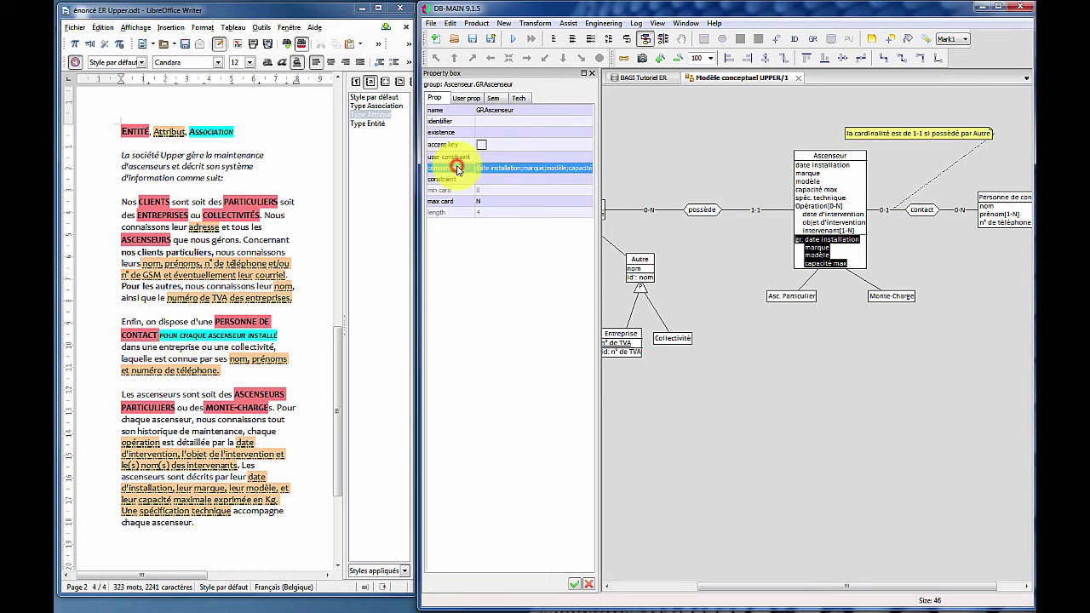
# - Add the Client role of possède as the first component of Ascenseur's attribute group
pyautogui.click(500, 158)
pyautogui.click(541, 168)
pyautogui.click(584, 170)
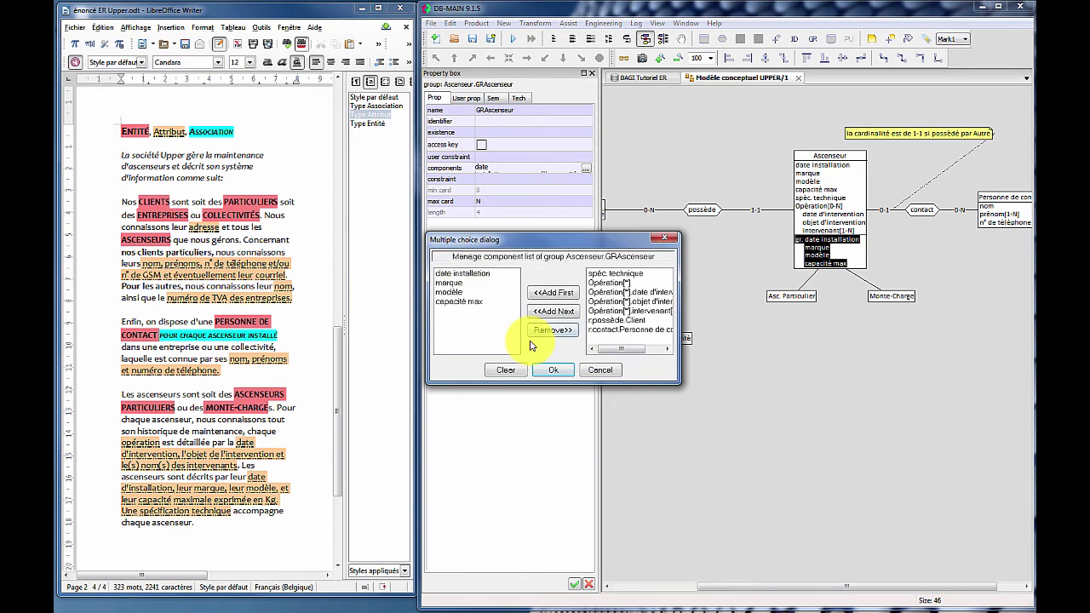
pyautogui.click(634, 320)
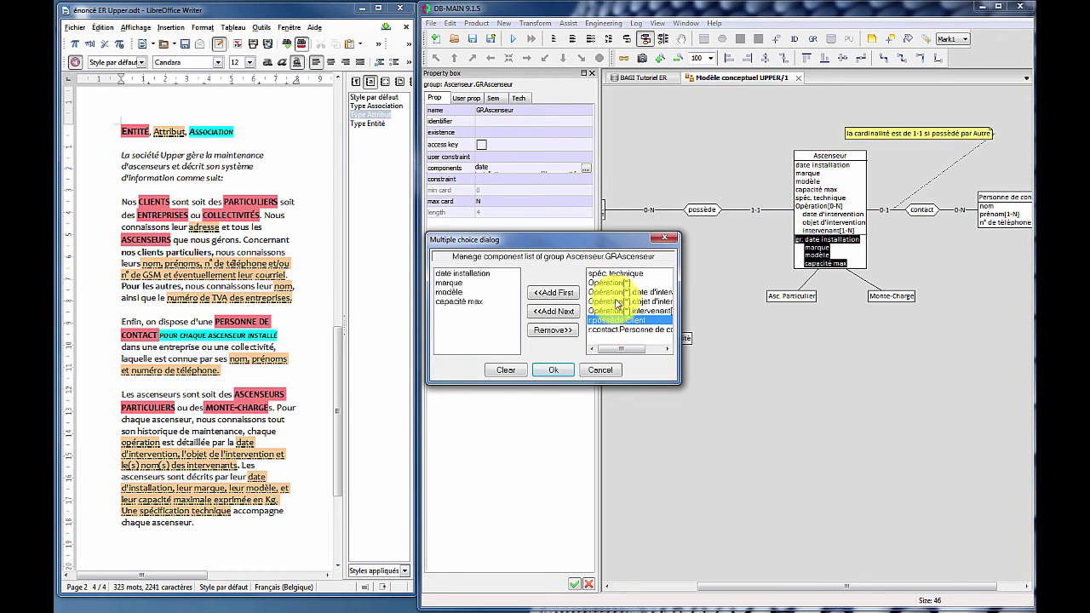
pyautogui.click(546, 294)
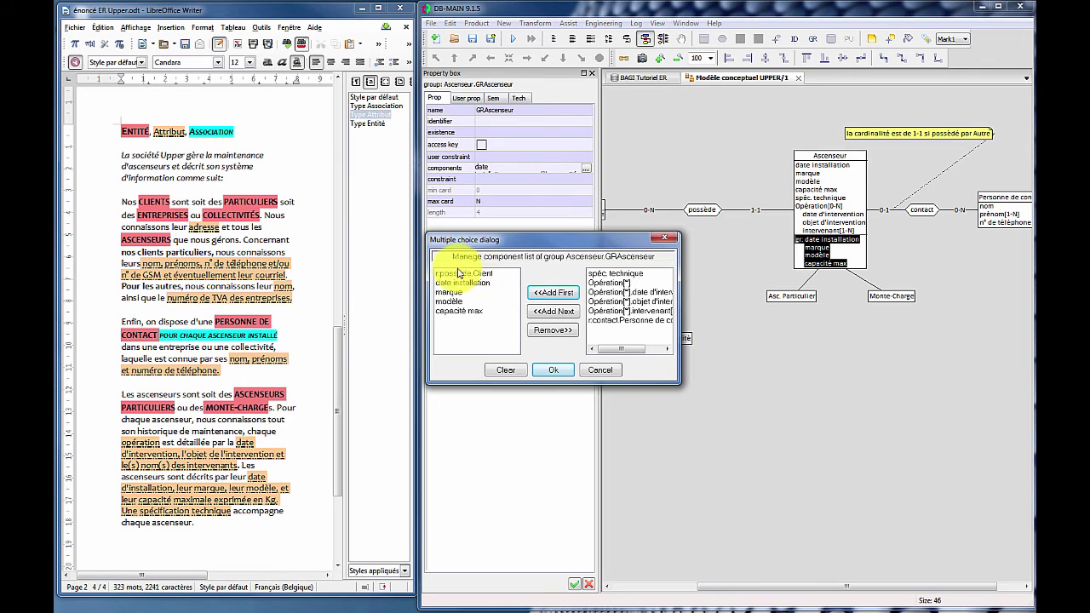
pyautogui.click(549, 371)
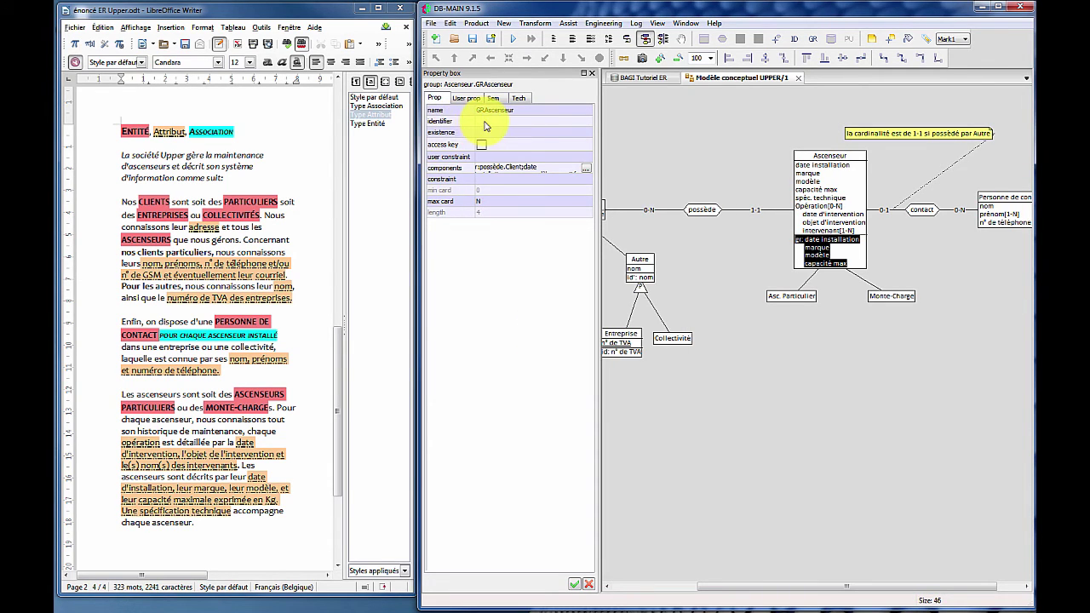
# - Set Ascenseur's group as the primary identifier
pyautogui.click(484, 121)
pyautogui.click(487, 140)
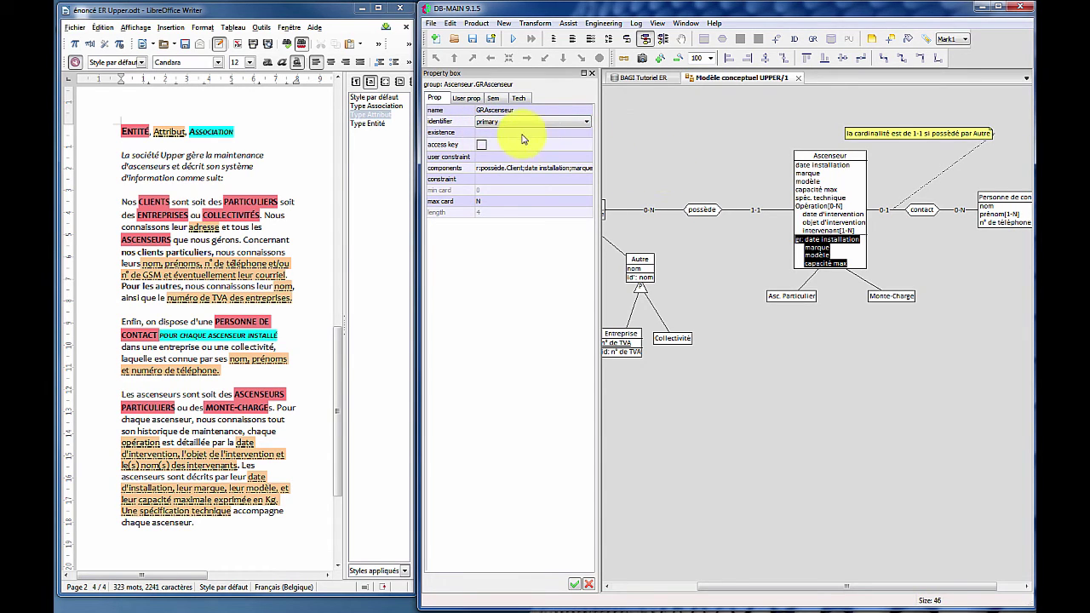
pyautogui.click(522, 123)
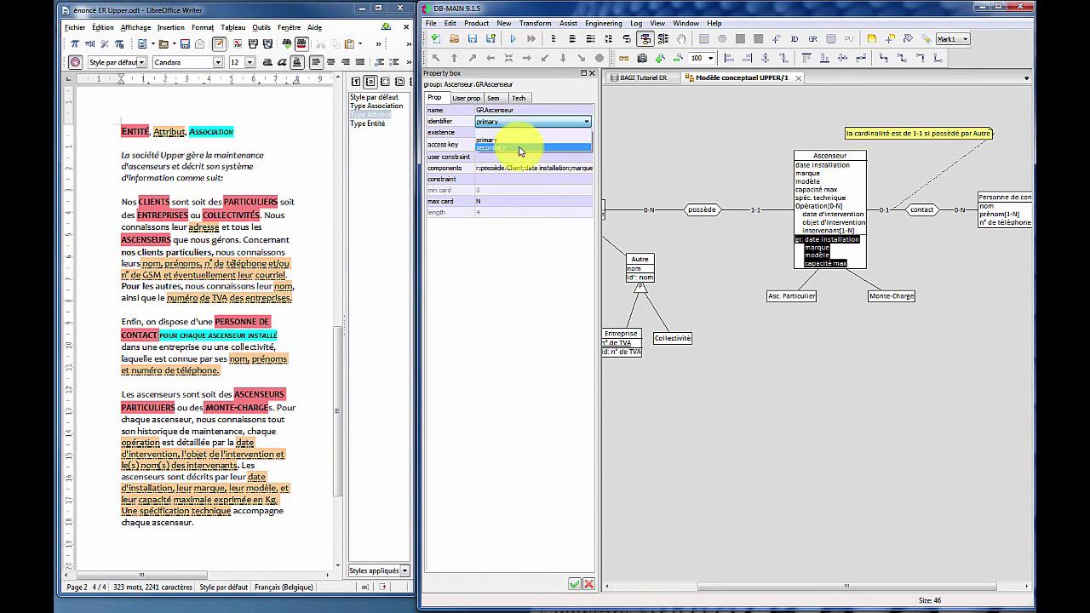
pyautogui.click(517, 141)
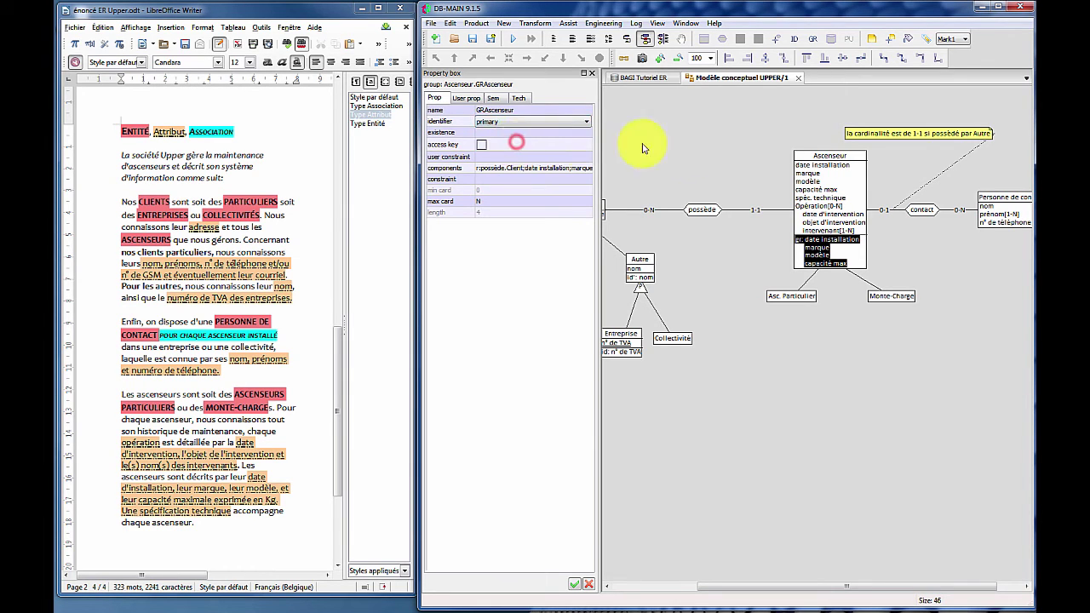
pyautogui.click(698, 154)
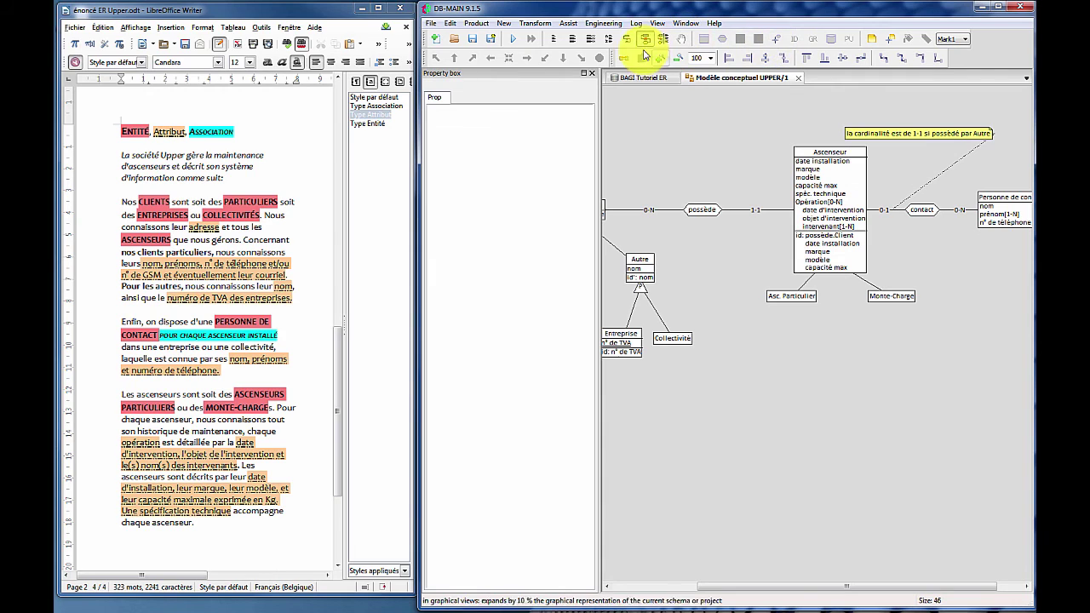
# - Move Asc. Particulier and Monte-Charge lower with their is-a triangle, keeping Ascenseur in line between possède and contact
pyautogui.click(624, 57)
pyautogui.click(820, 155)
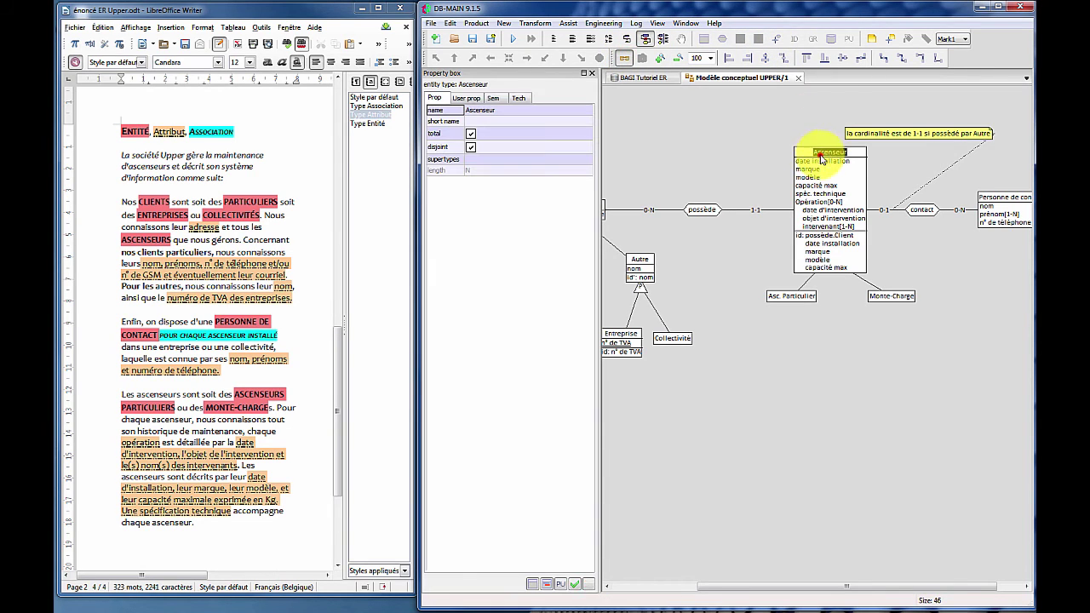
pyautogui.moveTo(761, 113); pyautogui.dragTo(755, 110)
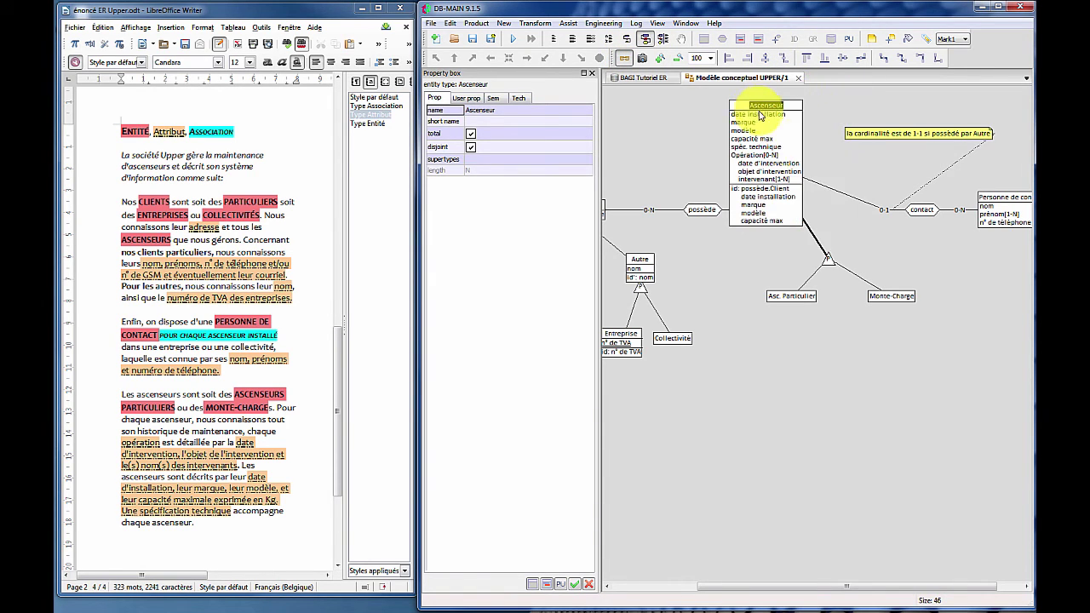
pyautogui.moveTo(742, 244); pyautogui.dragTo(941, 339)
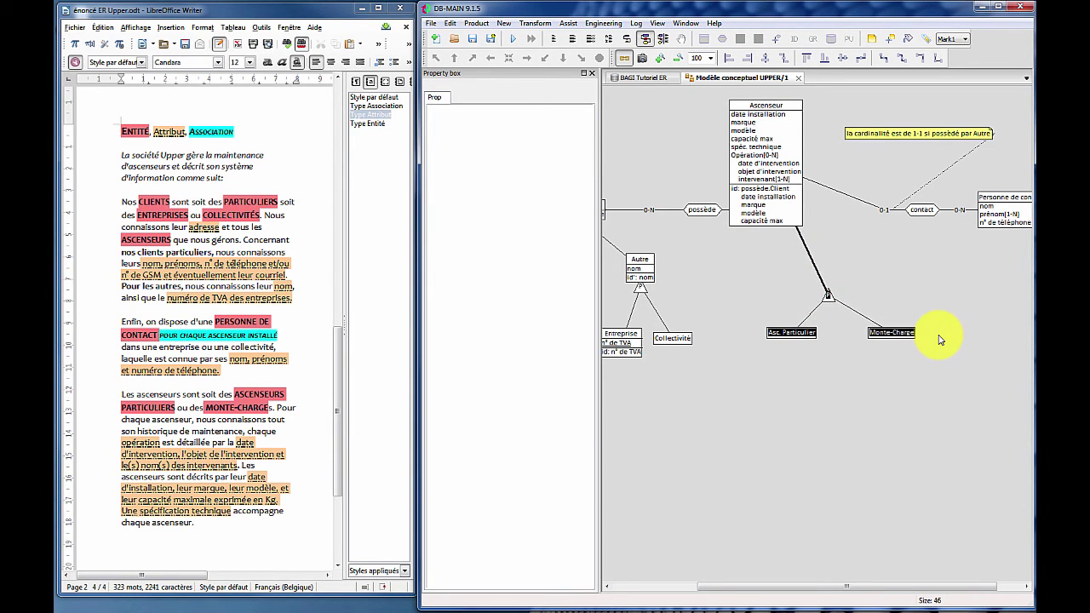
pyautogui.moveTo(769, 106); pyautogui.dragTo(834, 152)
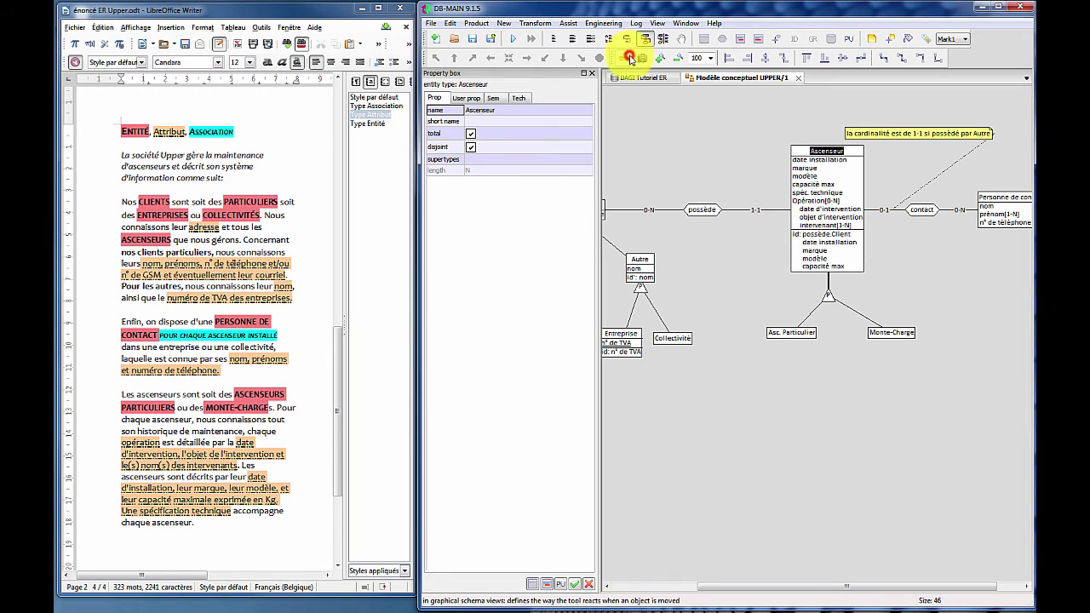
# - Bring the is-a triangle up close under Ascenseur and raise Asc. Particulier and Monte-Charge slightly
pyautogui.click(881, 285)
pyautogui.moveTo(829, 297); pyautogui.dragTo(828, 282)
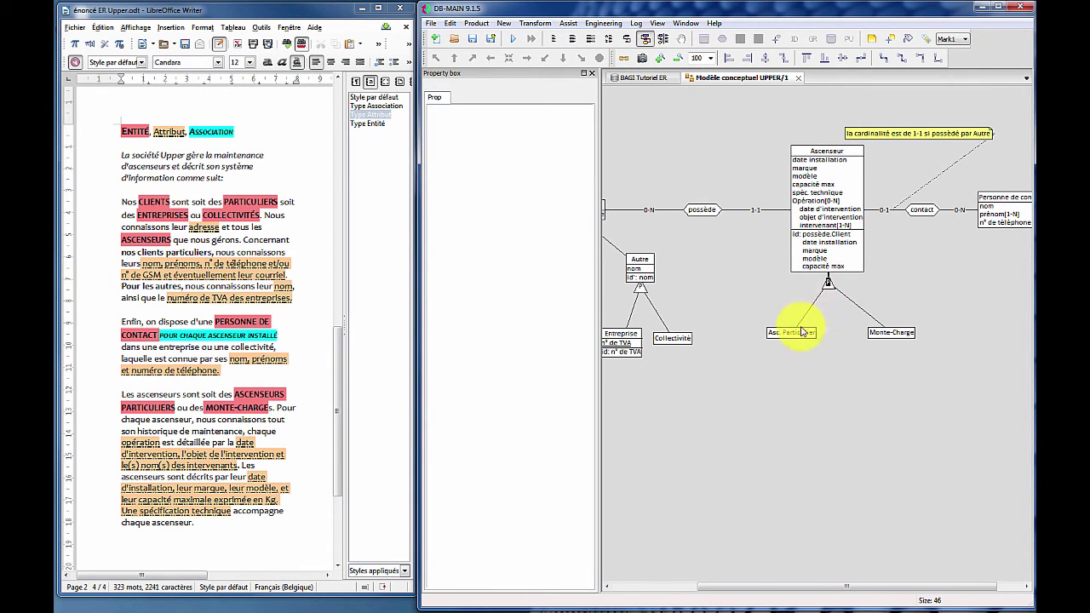
pyautogui.moveTo(801, 335); pyautogui.dragTo(800, 327)
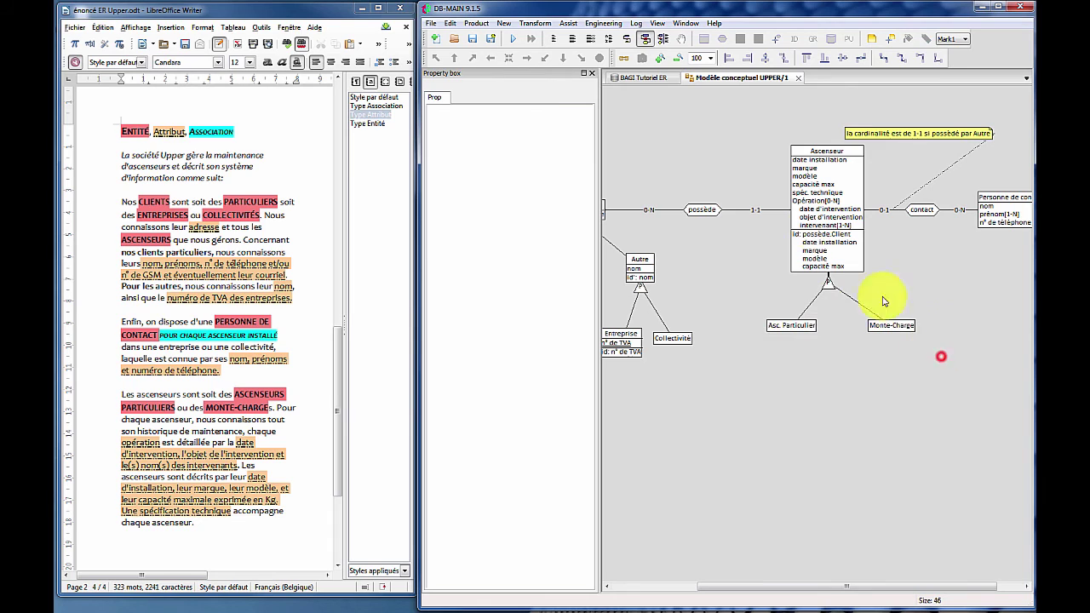
# - Maximize the modelling window and define n° de téléphone as an identifier of Personne de contact
pyautogui.click(999, 12)
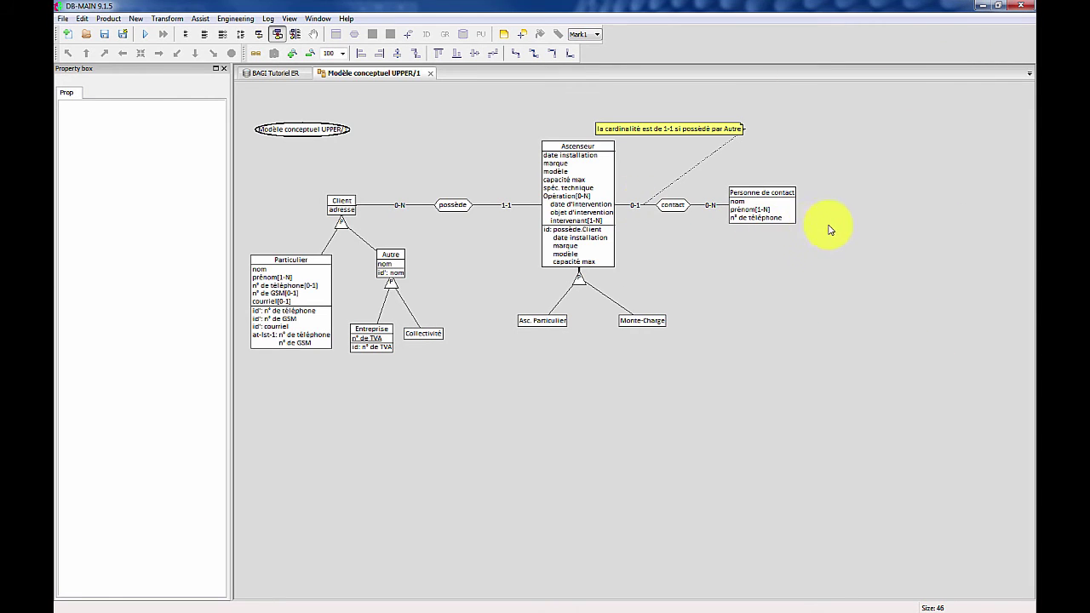
pyautogui.click(761, 218)
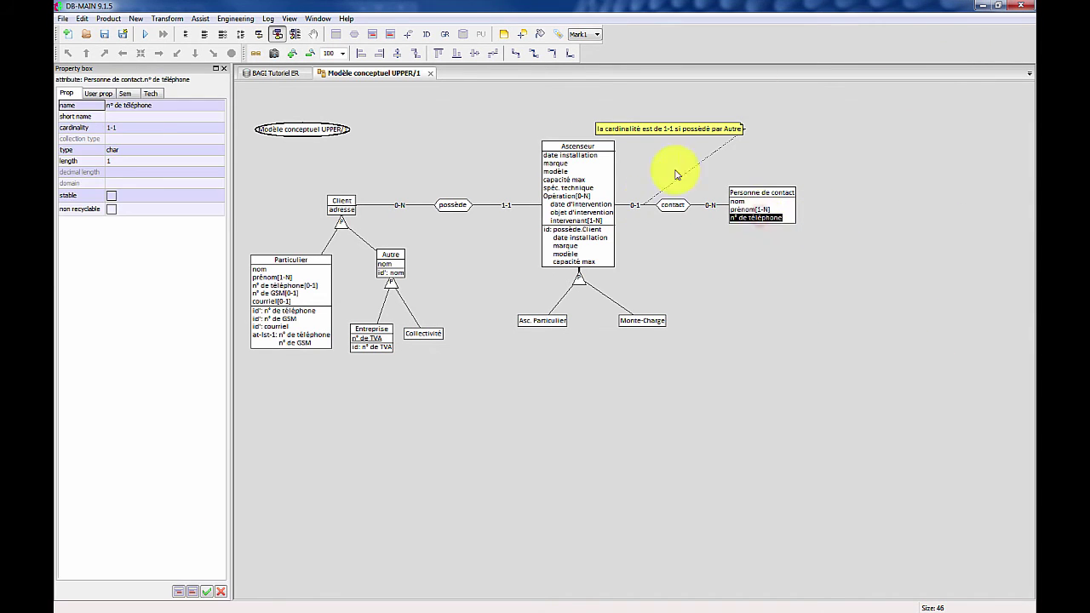
pyautogui.click(426, 35)
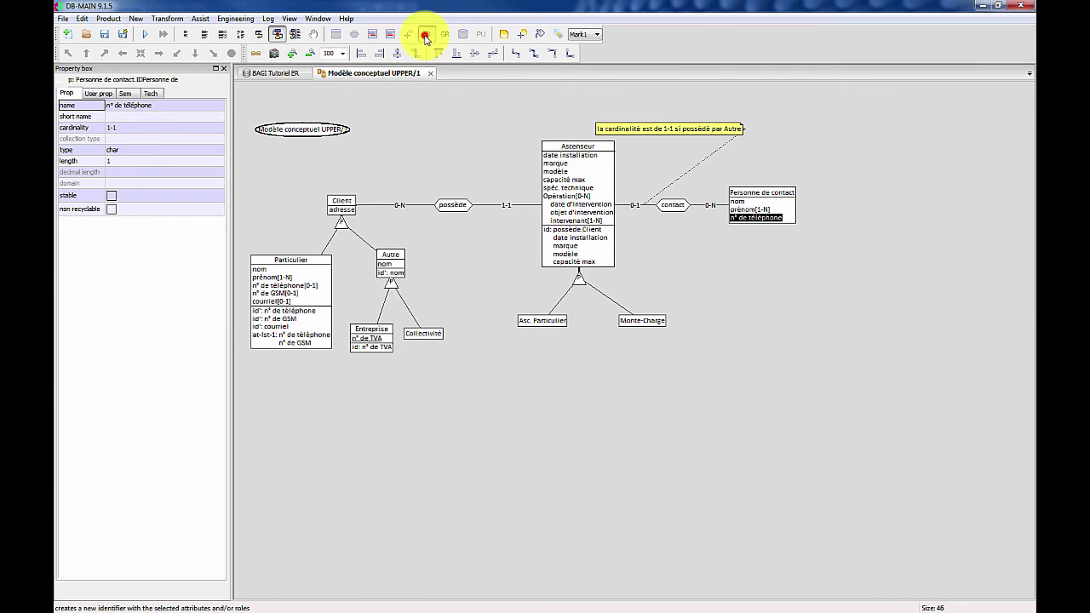
pyautogui.click(840, 217)
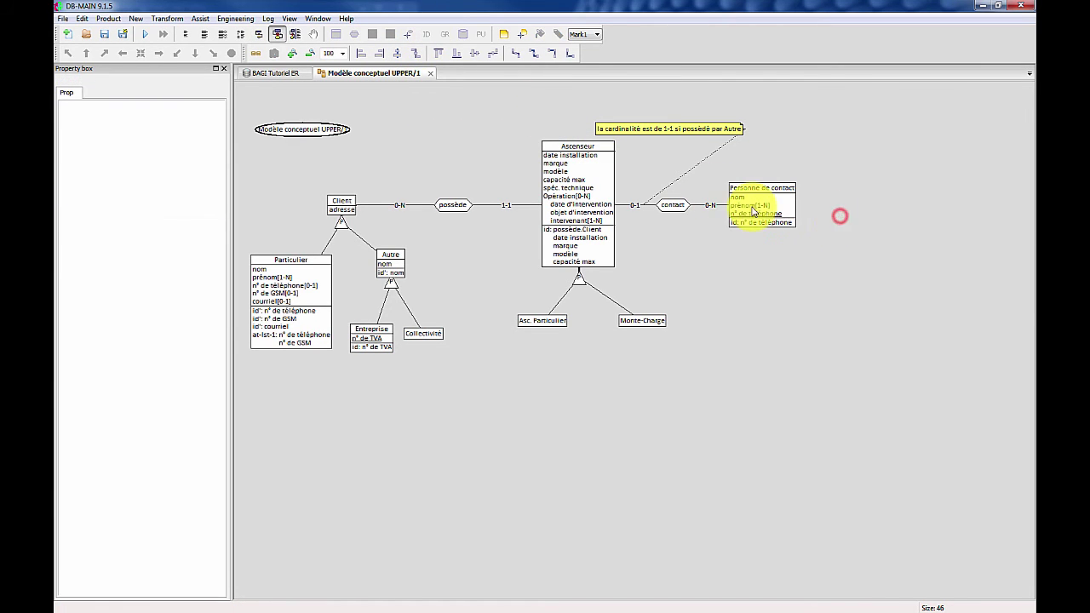
# - Group Personne de contact's nom and prénom attributes
pyautogui.click(738, 197)
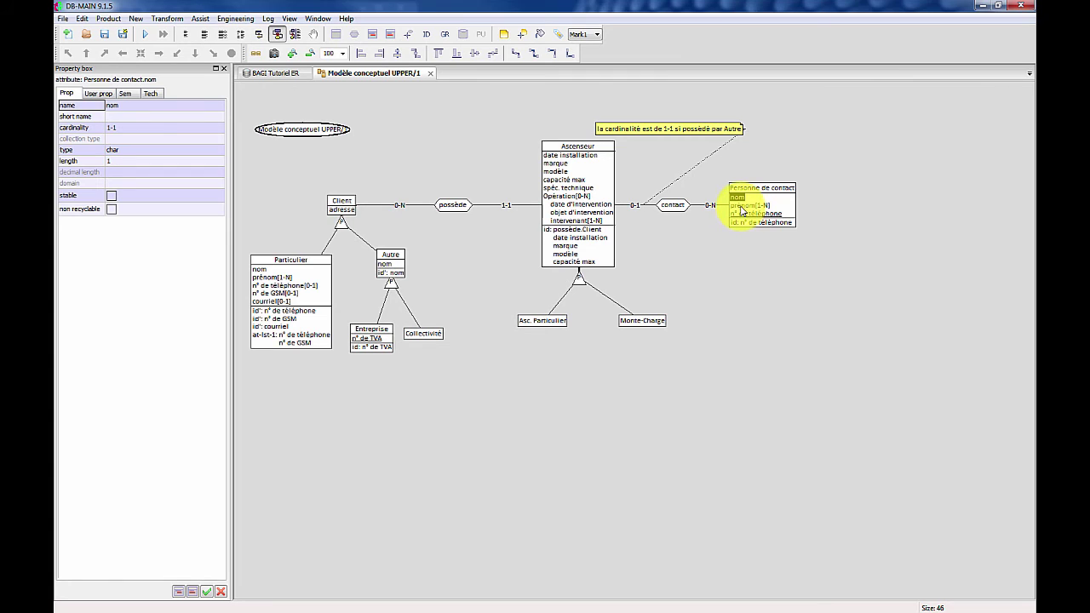
pyautogui.keyDown('shift'); pyautogui.click(741, 207); pyautogui.keyUp('shift')
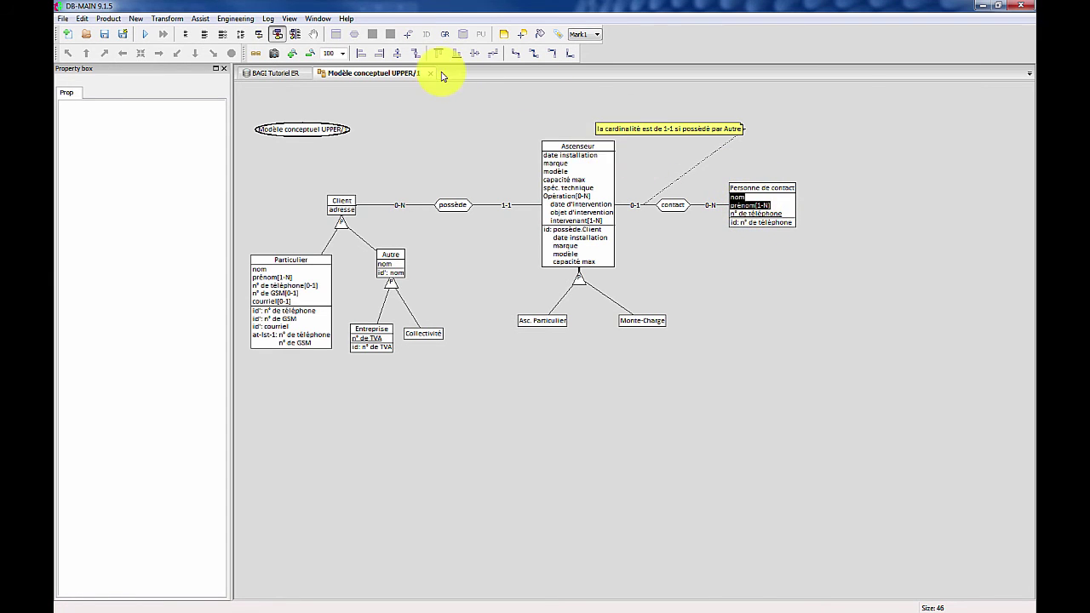
pyautogui.click(443, 38)
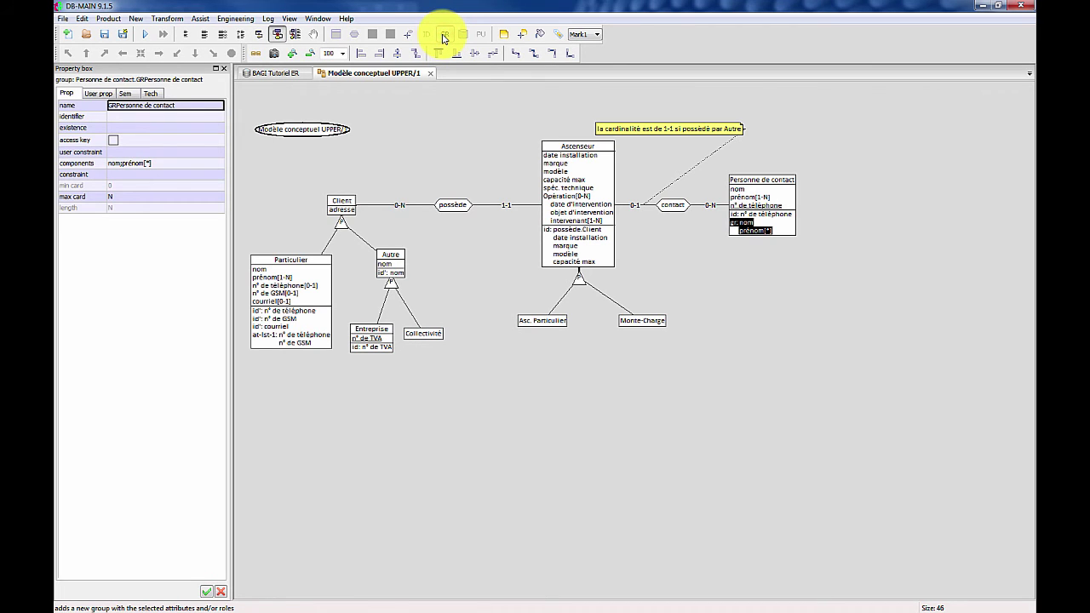
# - Attach a note reading "identifiant" to Personne de contact's nom and prénom group, placed below the entity
pyautogui.click(505, 35)
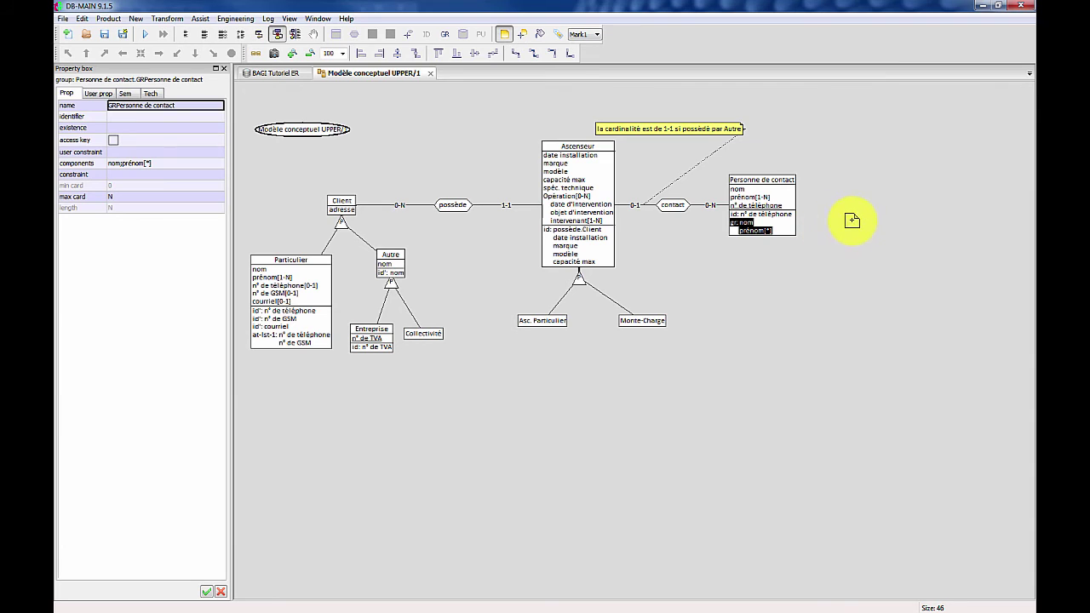
pyautogui.click(731, 279)
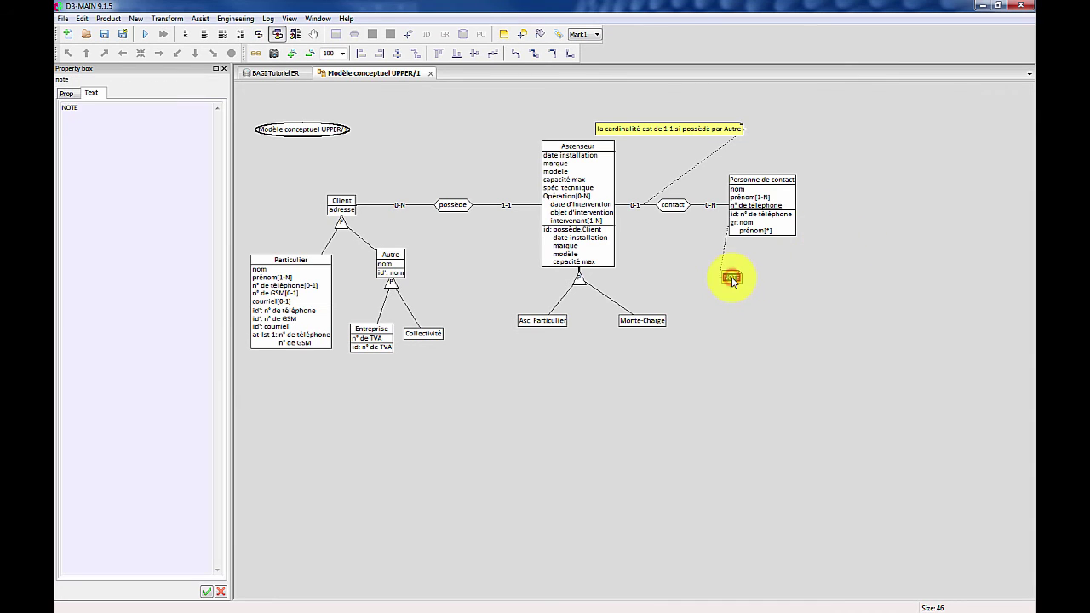
pyautogui.click(78, 157)
pyautogui.moveTo(94, 111); pyautogui.dragTo(56, 108)
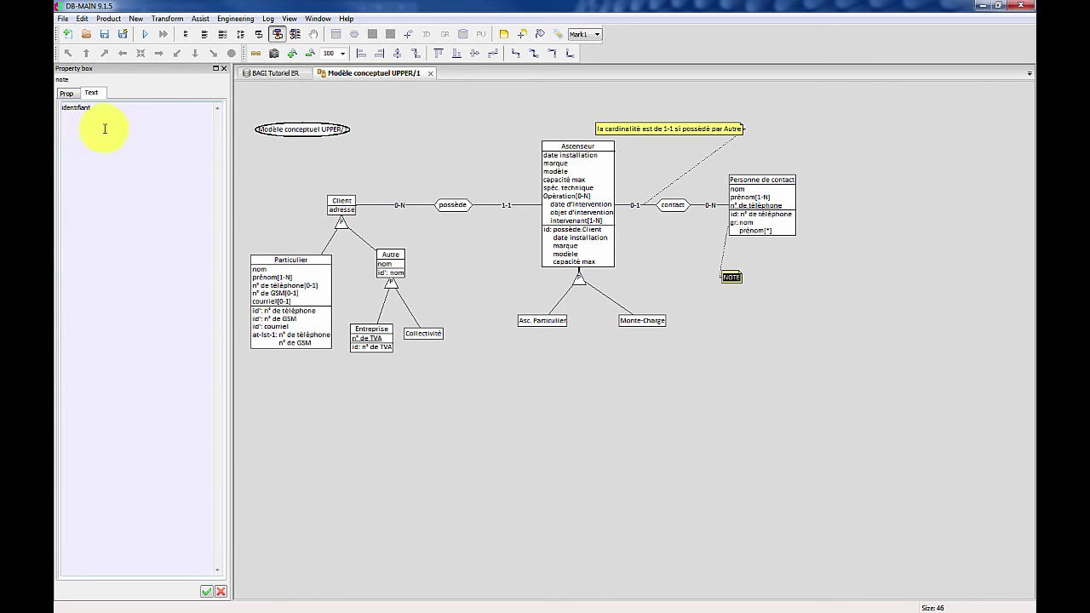
pyautogui.click(751, 350)
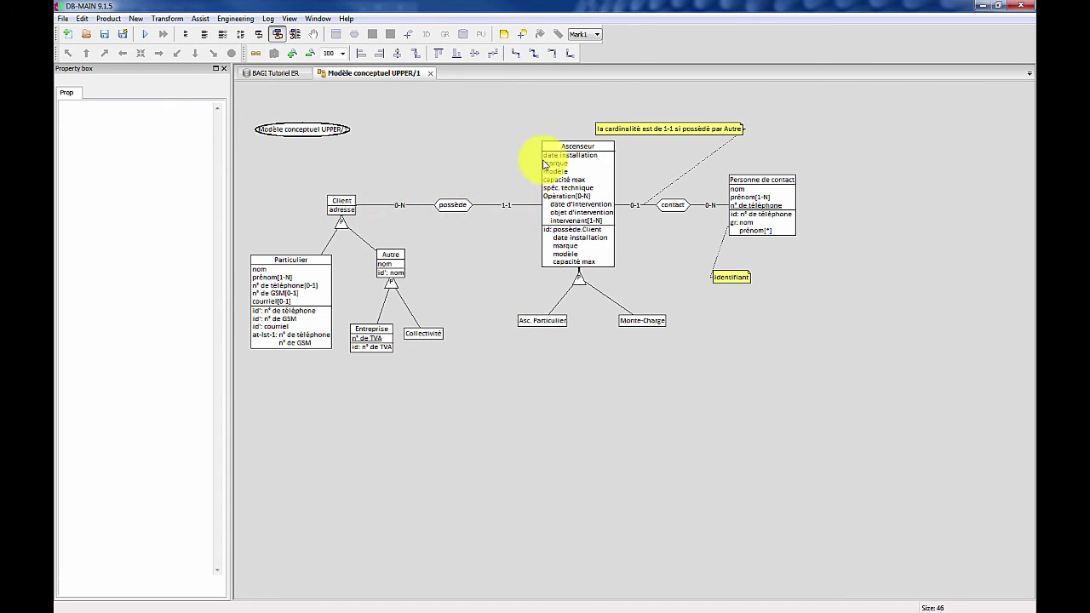
# - Name Client's role in the possède association "propriétaire"
pyautogui.click(400, 206)
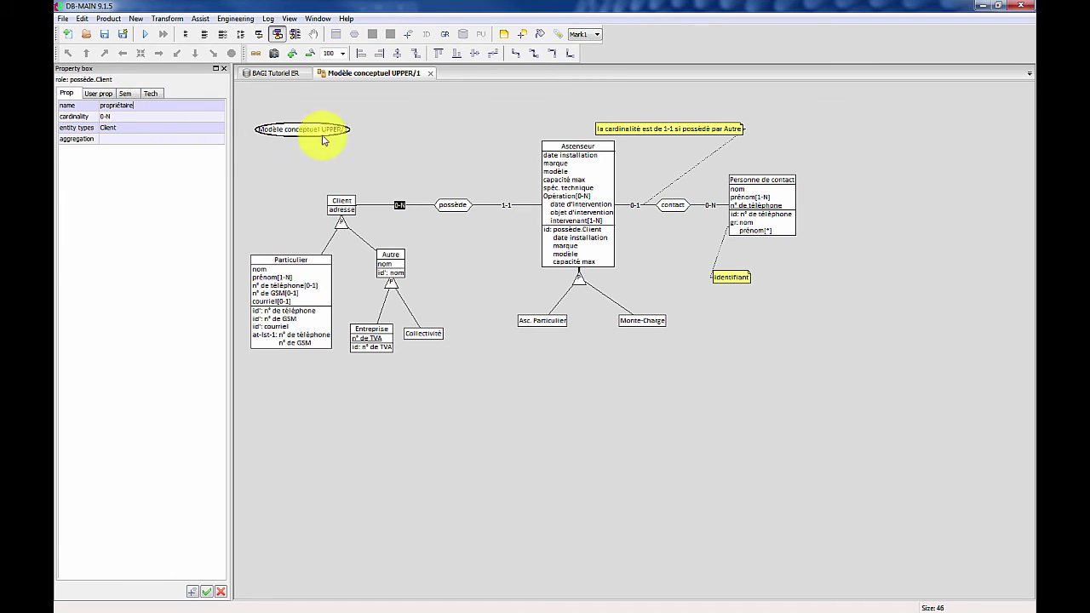
pyautogui.click(457, 151)
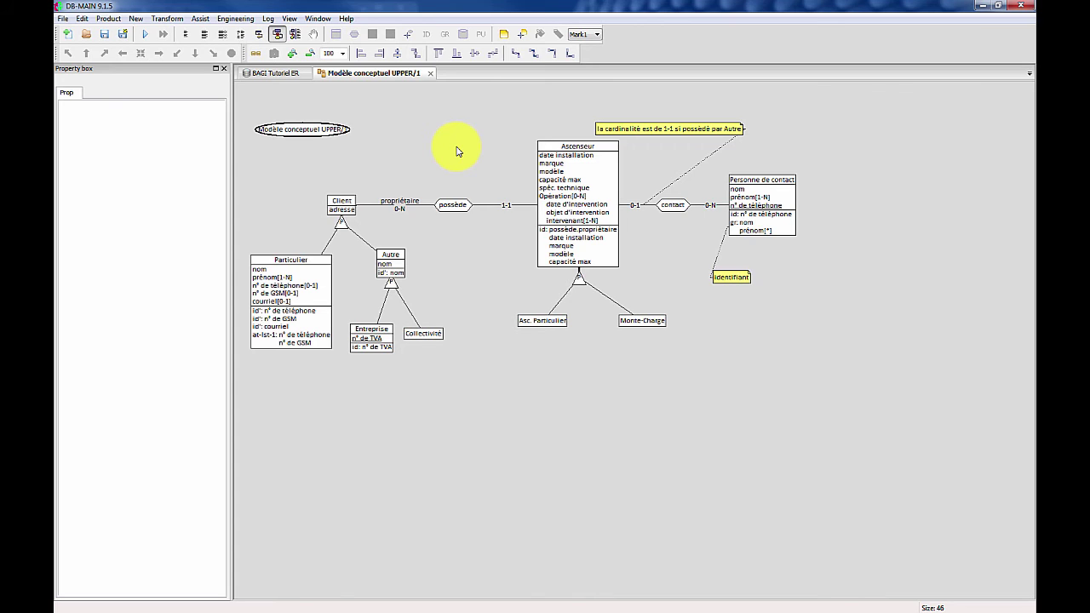
pyautogui.click(592, 390)
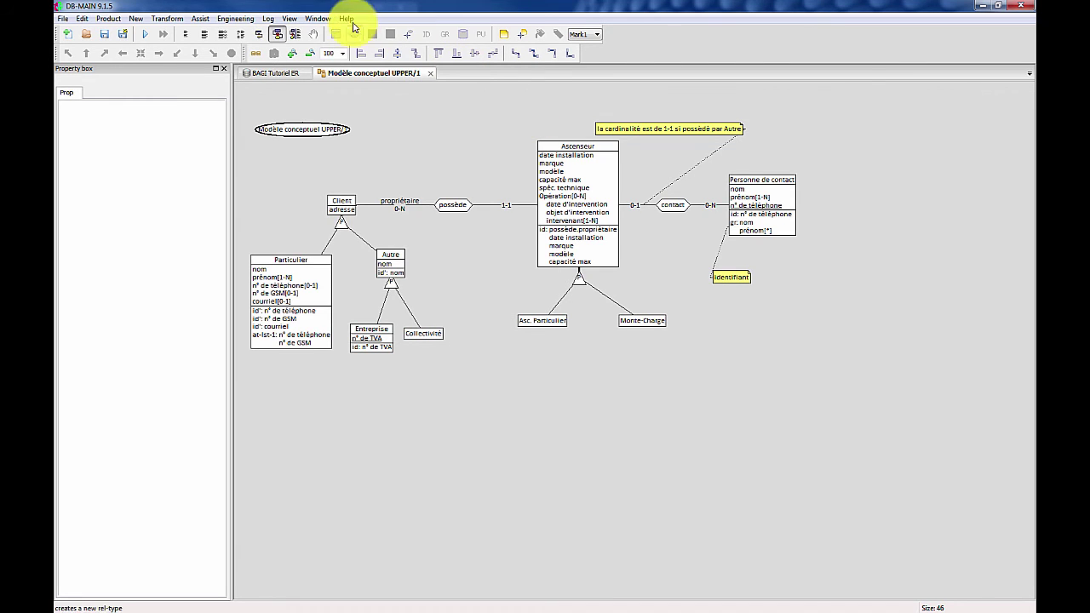
# - Show the attribute types in the schema through the graphical settings
pyautogui.click(317, 19)
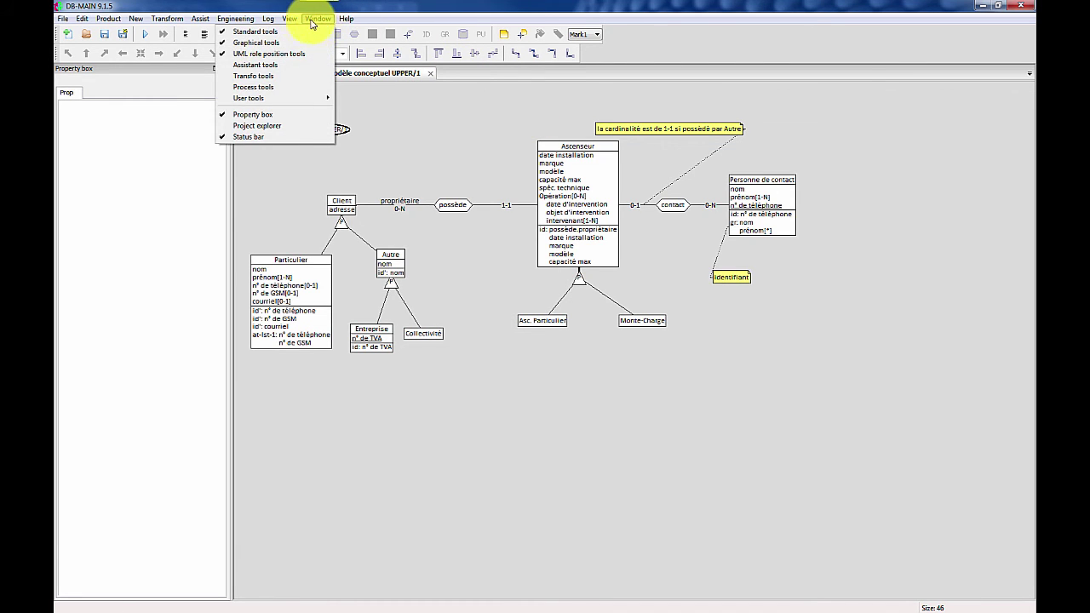
pyautogui.moveTo(290, 19)
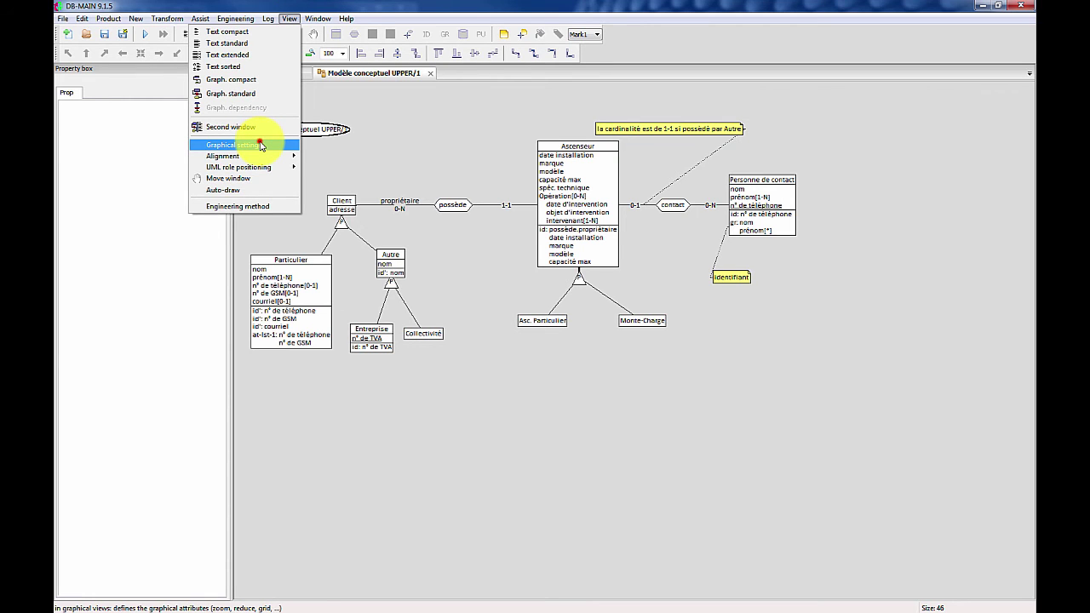
pyautogui.click(261, 146)
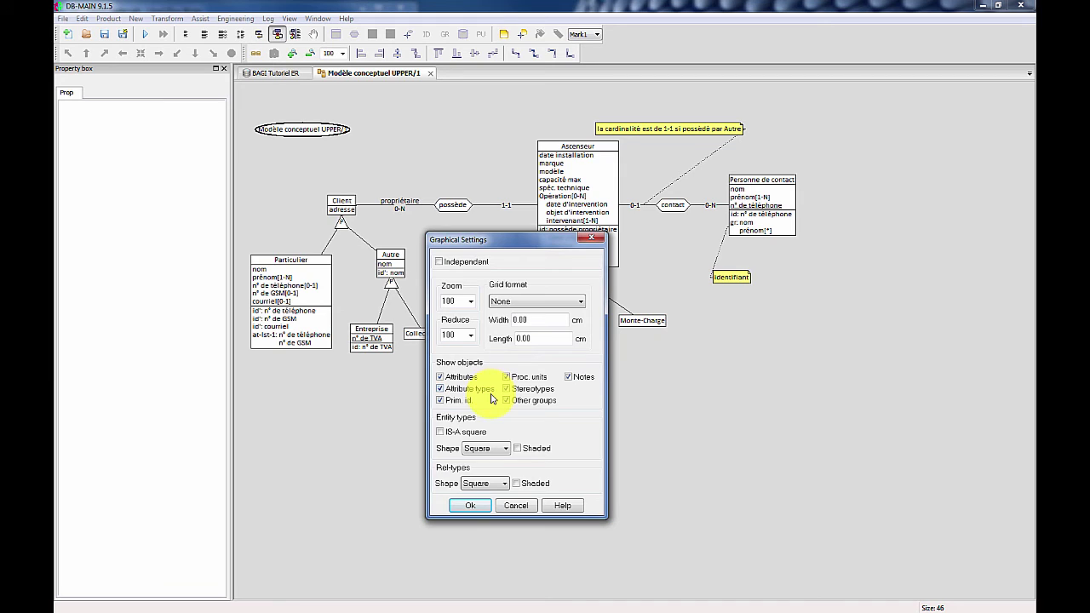
pyautogui.click(470, 506)
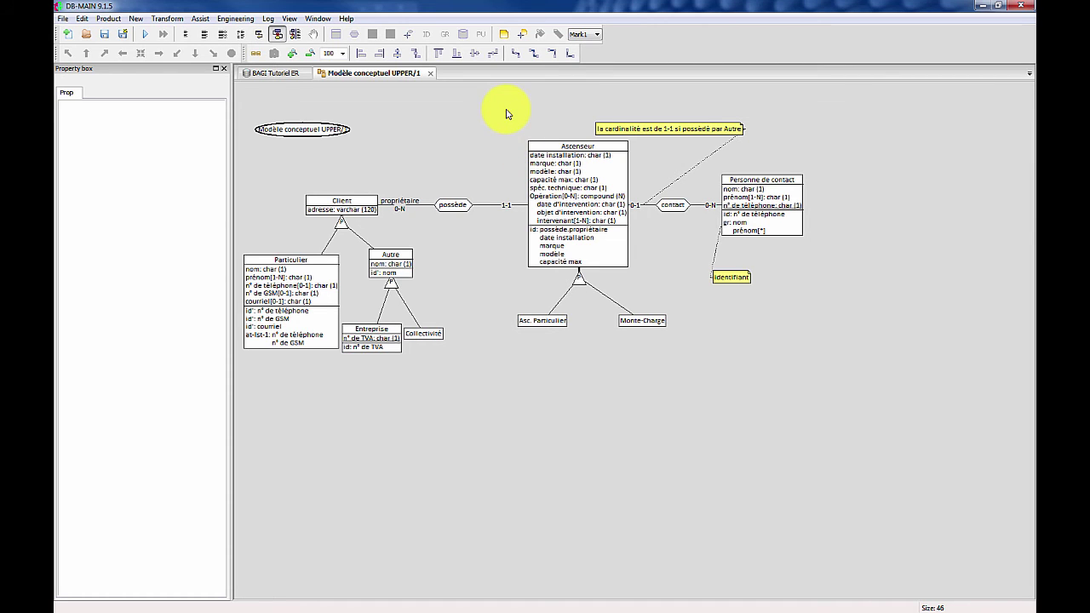
# - Hide the attribute types in the graphical settings and set the grid format to A4 (landscape)
pyautogui.click(291, 19)
pyautogui.click(281, 144)
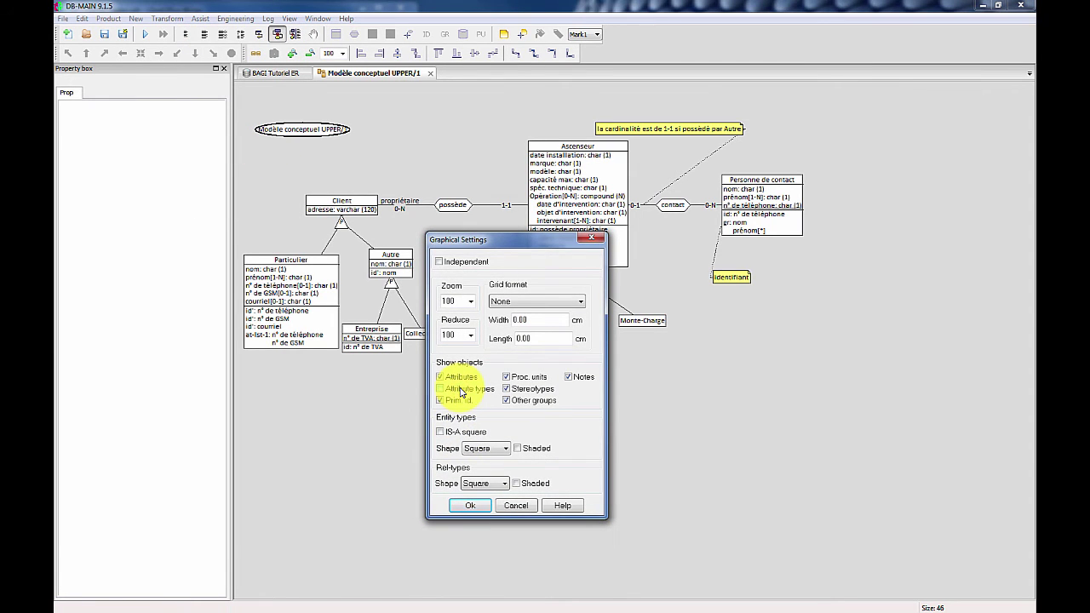
pyautogui.click(533, 301)
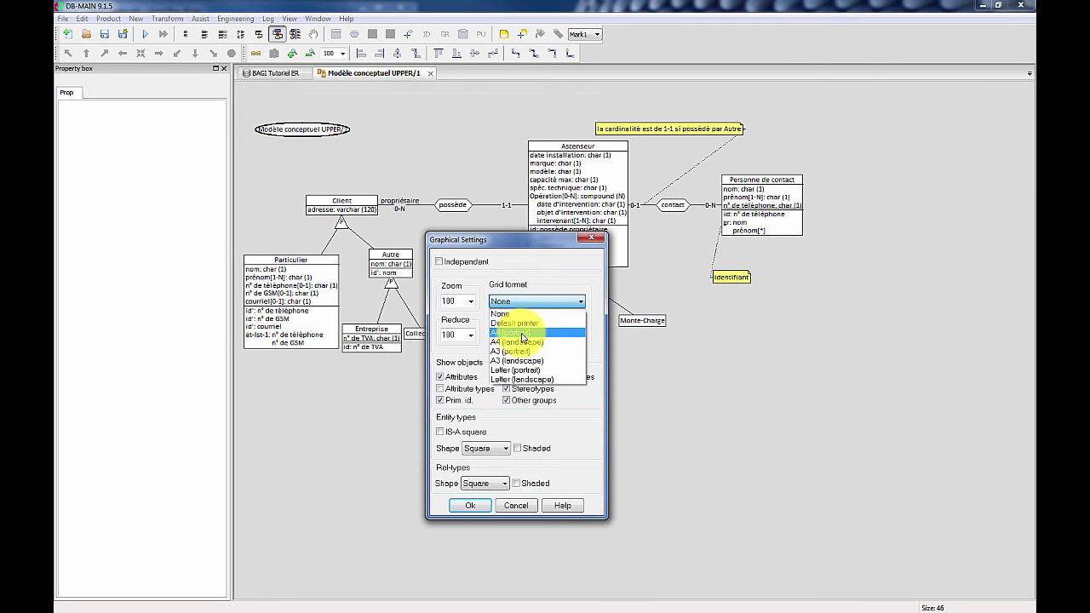
pyautogui.click(519, 343)
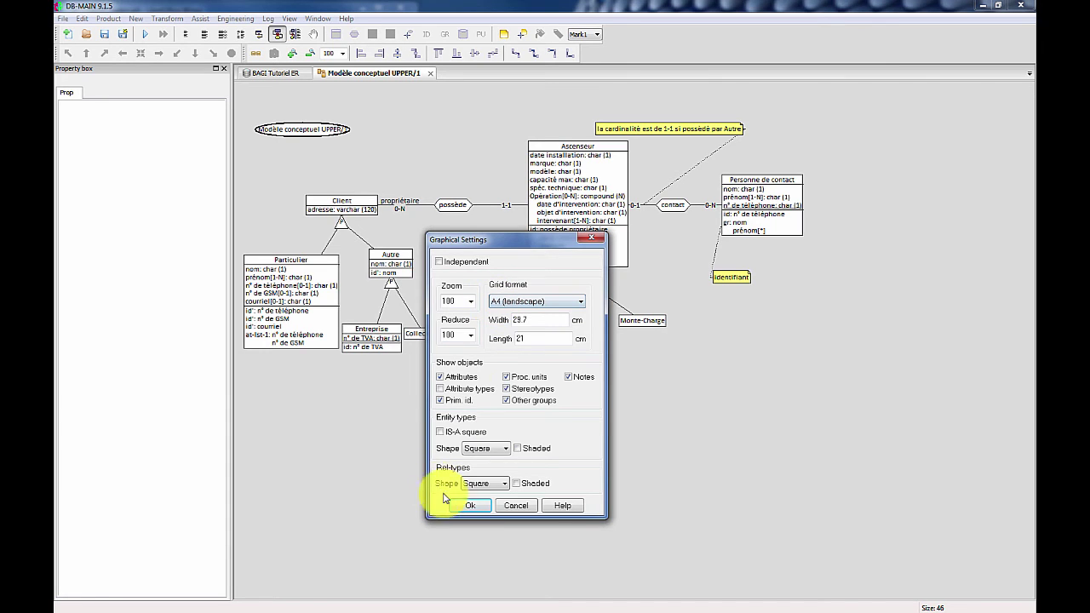
pyautogui.click(471, 505)
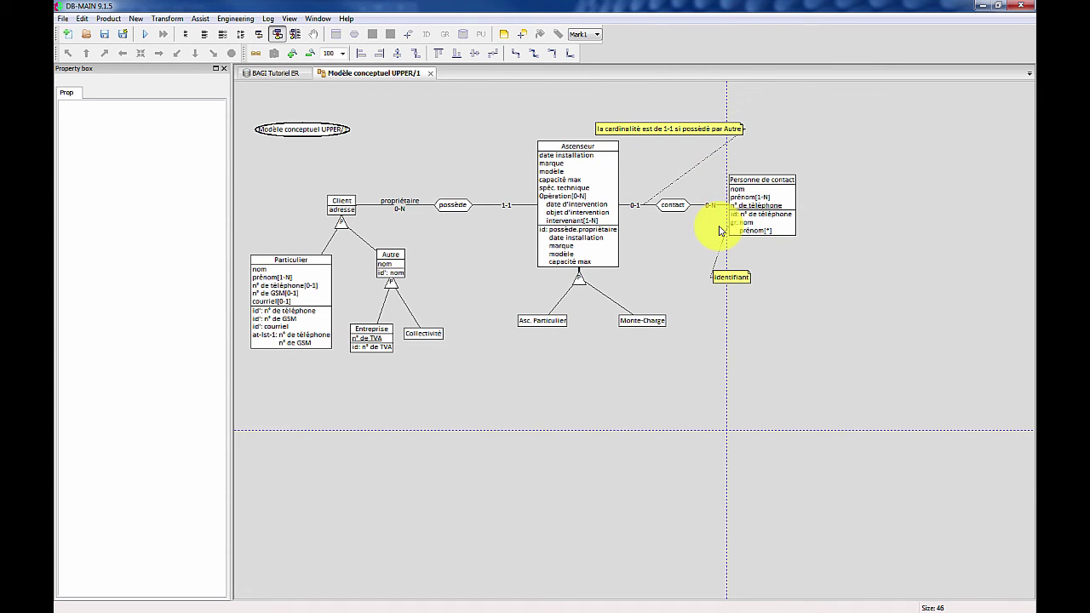
# - Try enlarging and shrinking the schema against the page grid, leaving the zoom at 110
pyautogui.click(293, 52)
pyautogui.click(293, 53)
pyautogui.click(293, 53)
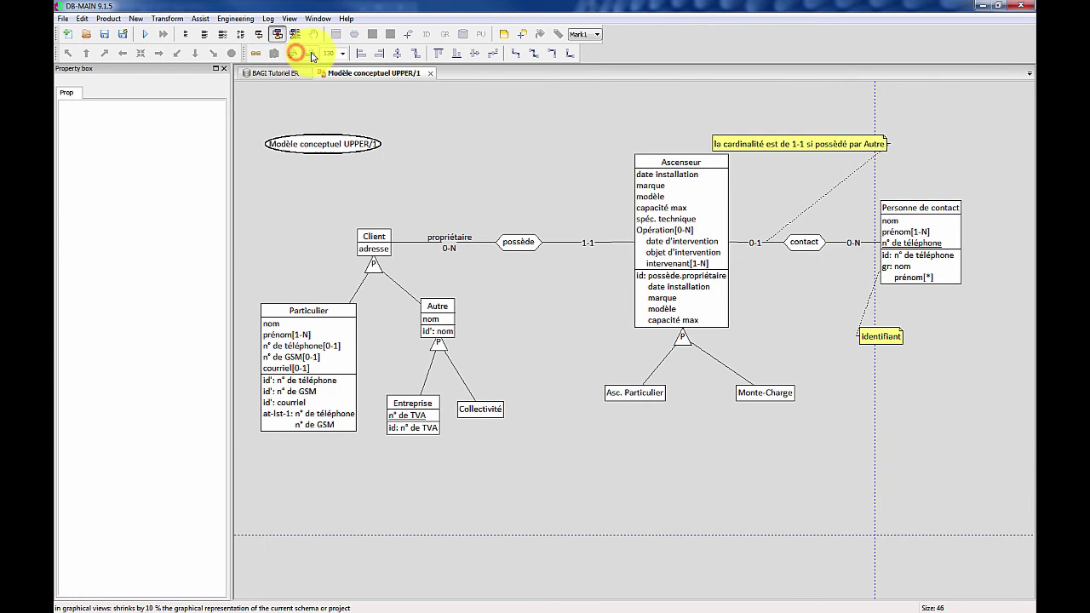
pyautogui.click(312, 55)
pyautogui.click(312, 55)
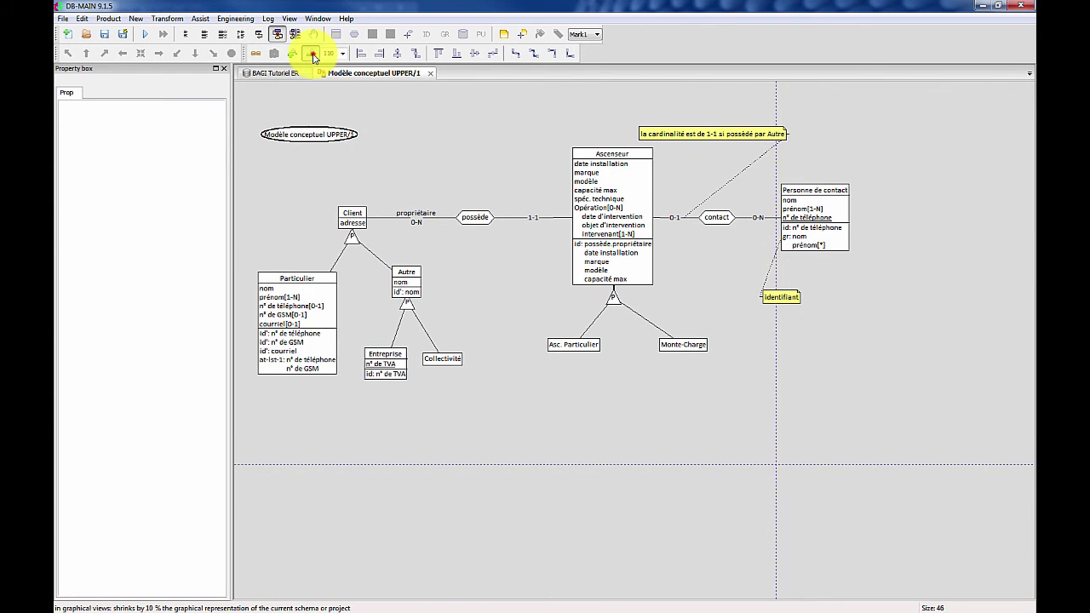
pyautogui.click(311, 55)
pyautogui.click(290, 54)
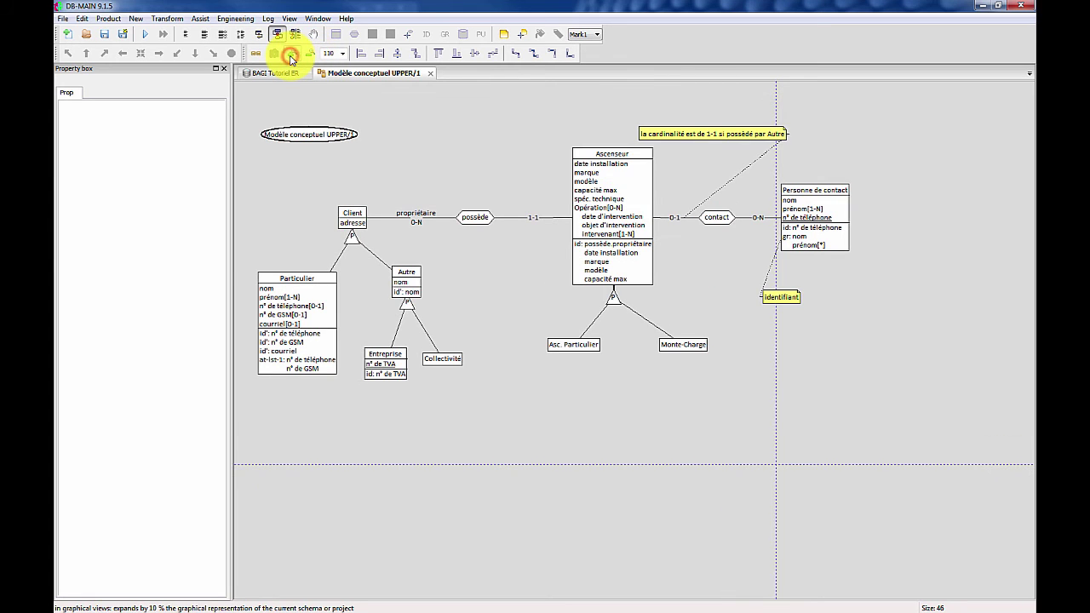
# - Set the schema's Reduce value to 75 in the graphical settings
pyautogui.click(318, 18)
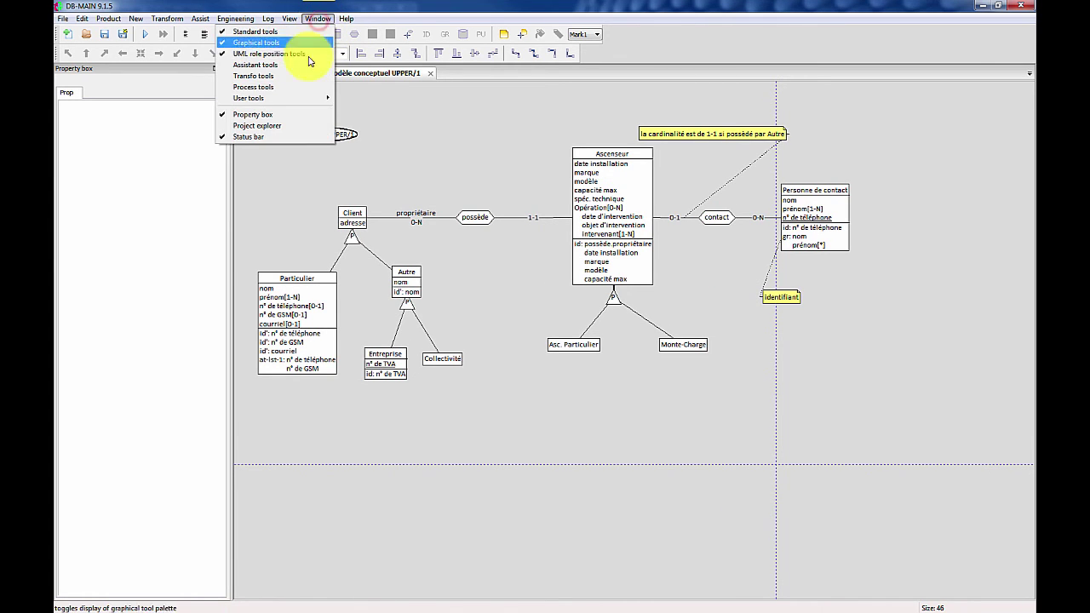
pyautogui.moveTo(289, 18)
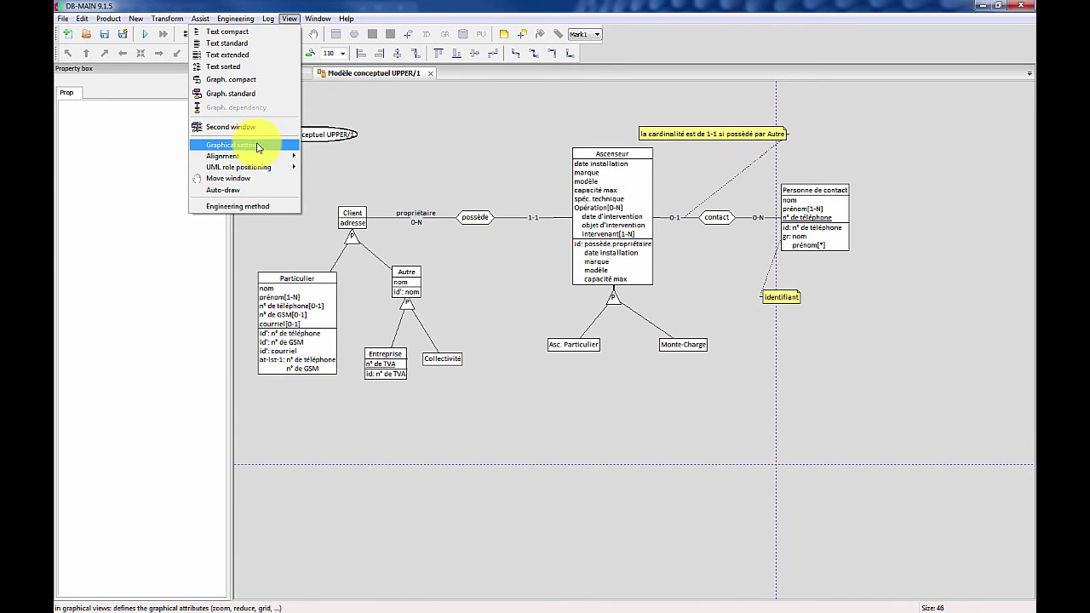
pyautogui.click(258, 145)
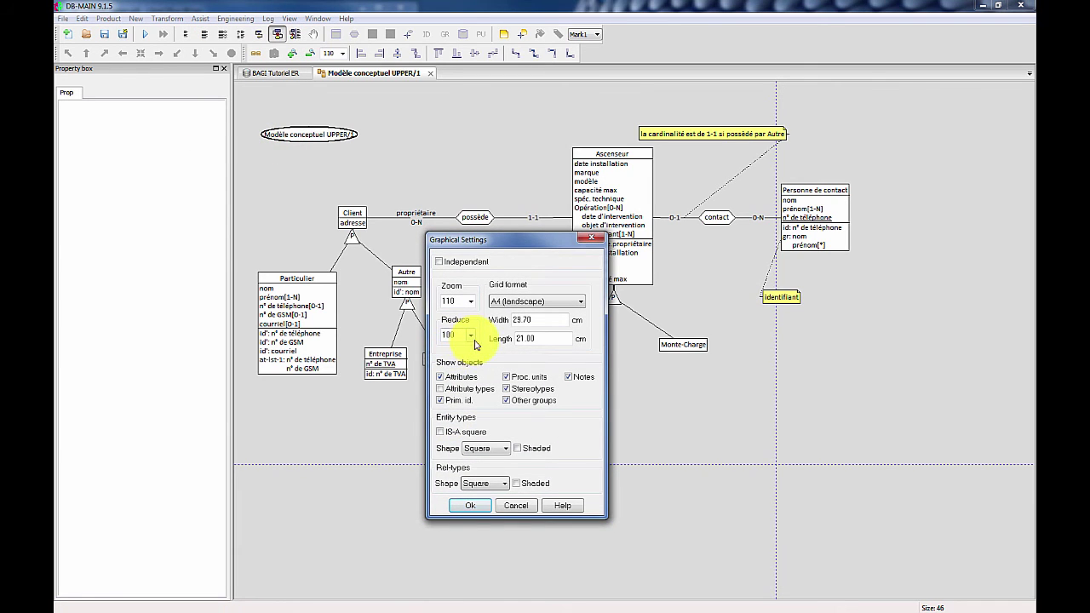
pyautogui.click(471, 336)
pyautogui.click(464, 366)
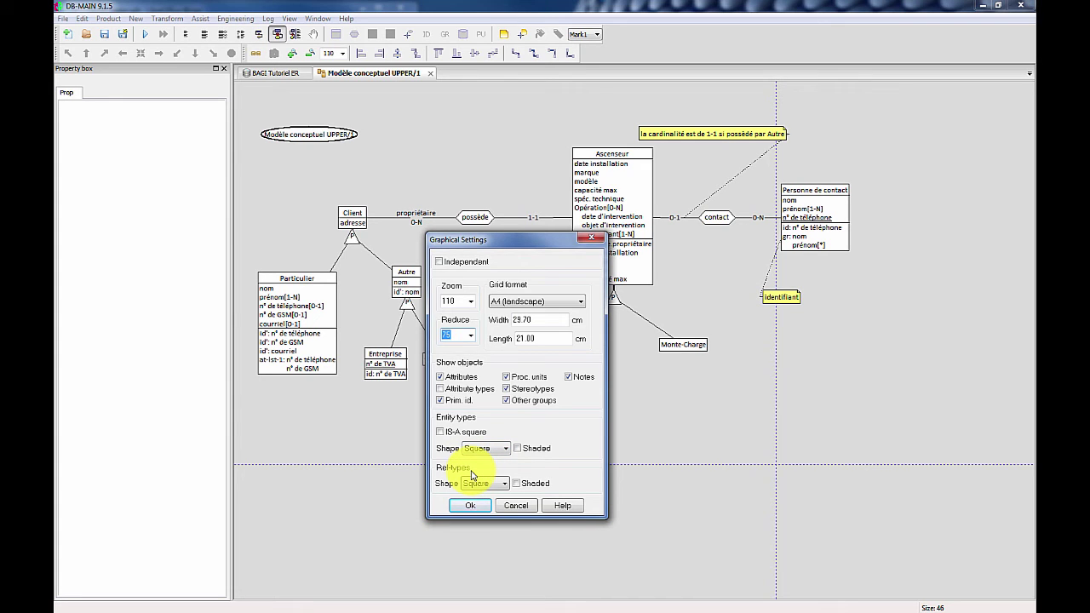
pyautogui.click(471, 505)
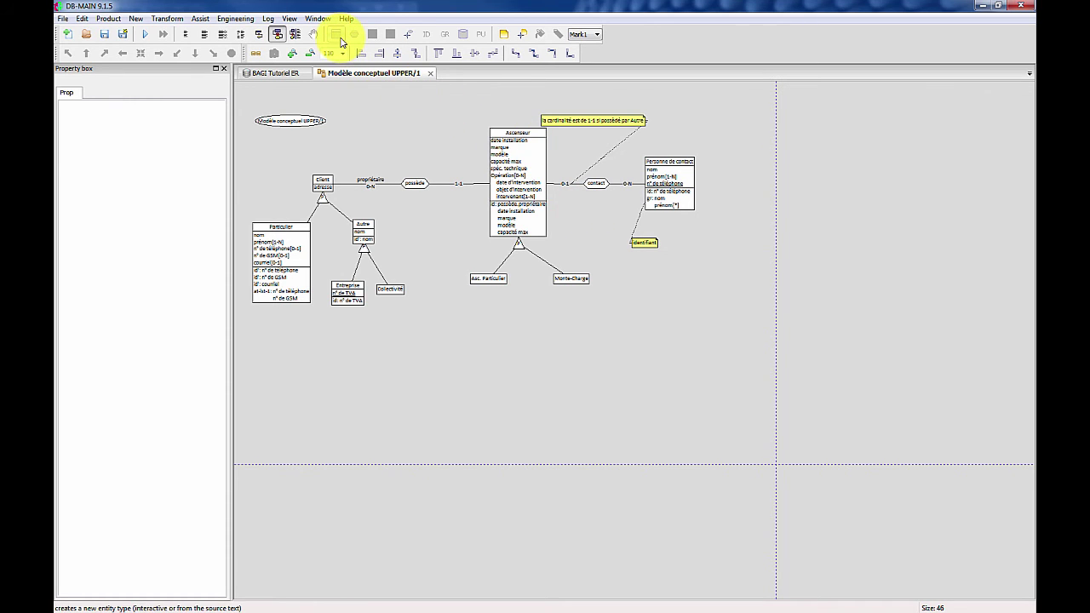
# - Raise the zoom of the reduced schema to 150
pyautogui.click(294, 55)
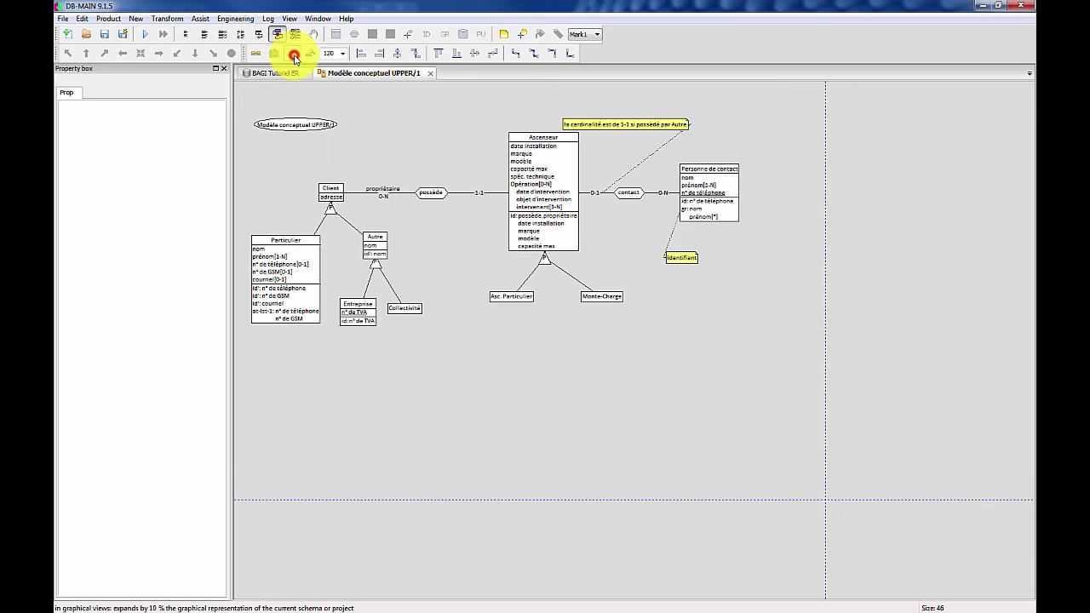
pyautogui.click(293, 54)
pyautogui.click(294, 54)
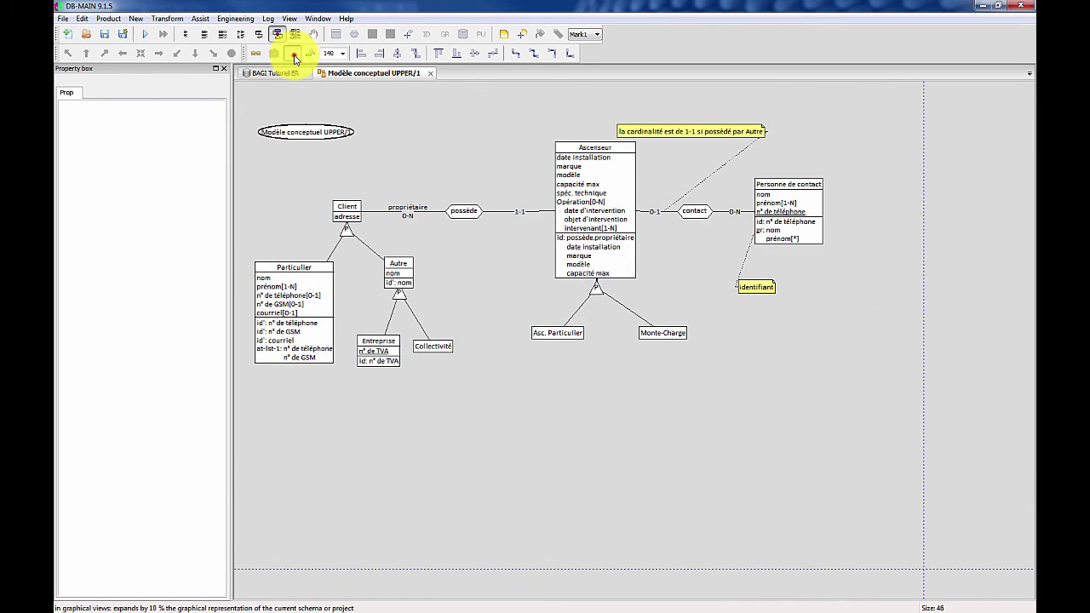
pyautogui.click(294, 55)
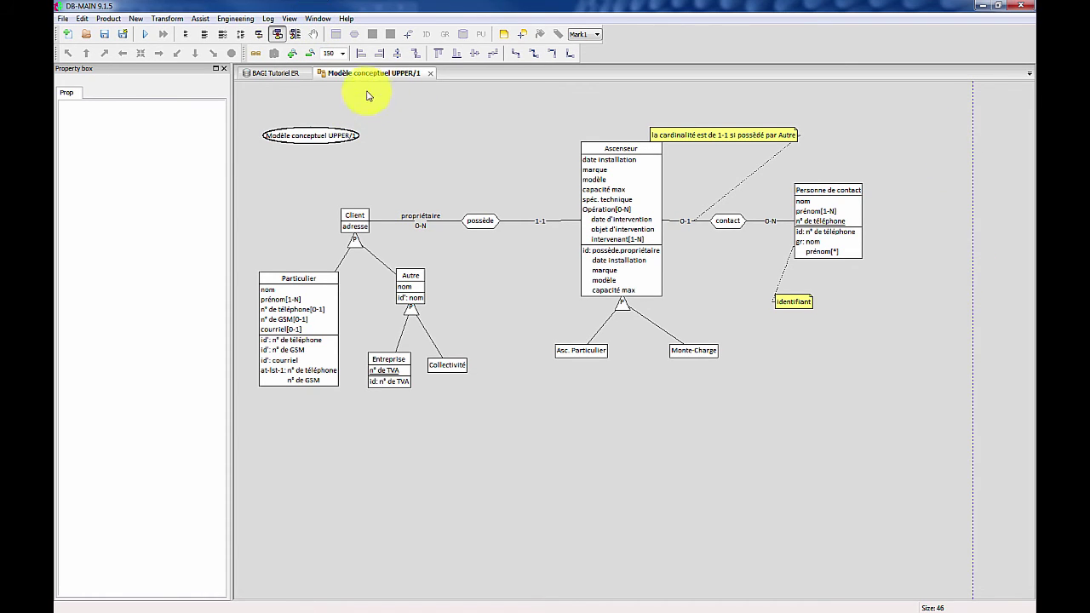
# - Display the schema in the compact graphical view
pyautogui.click(317, 20)
pyautogui.moveTo(290, 19)
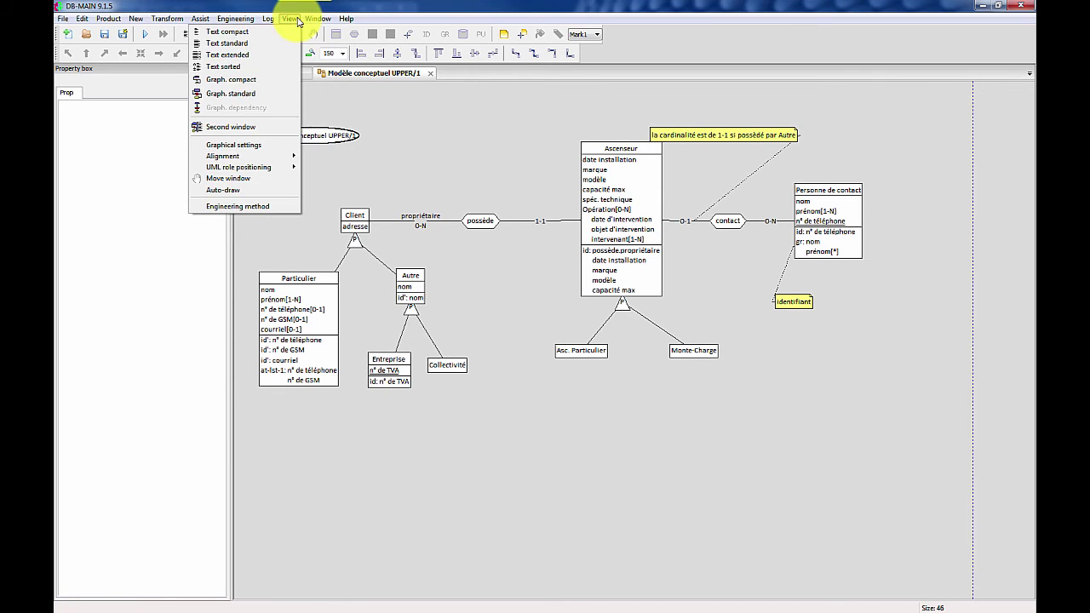
pyautogui.click(241, 80)
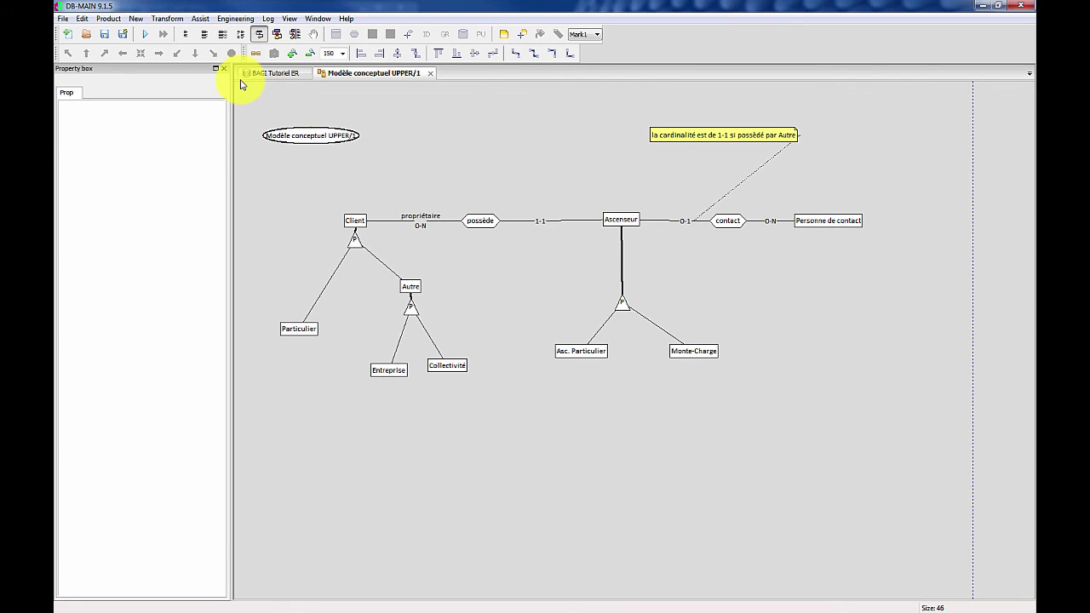
# - Display the schema as an extended text listing
pyautogui.click(289, 19)
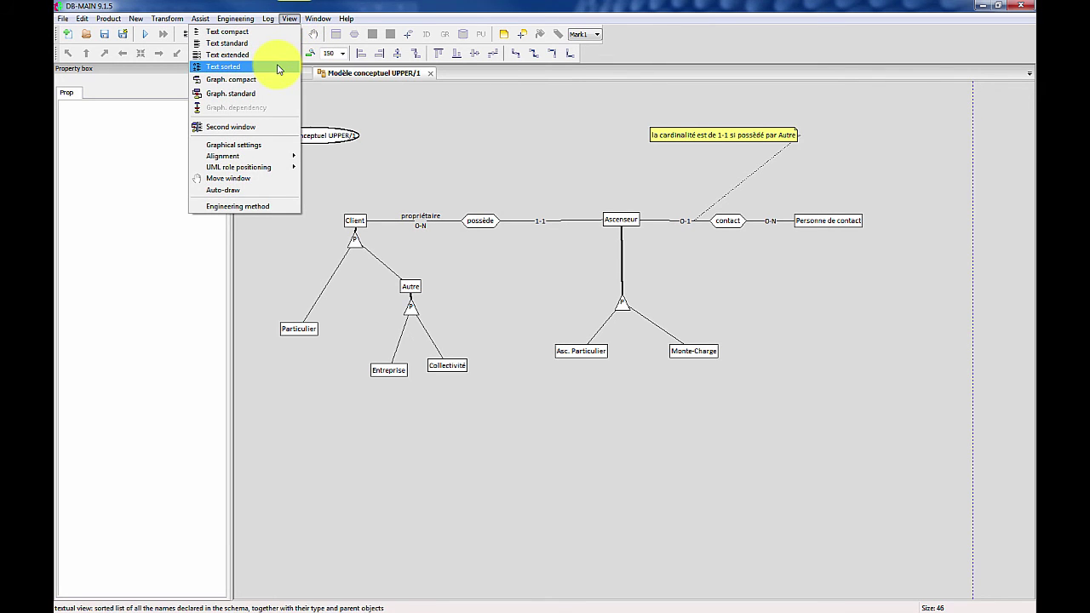
pyautogui.click(278, 57)
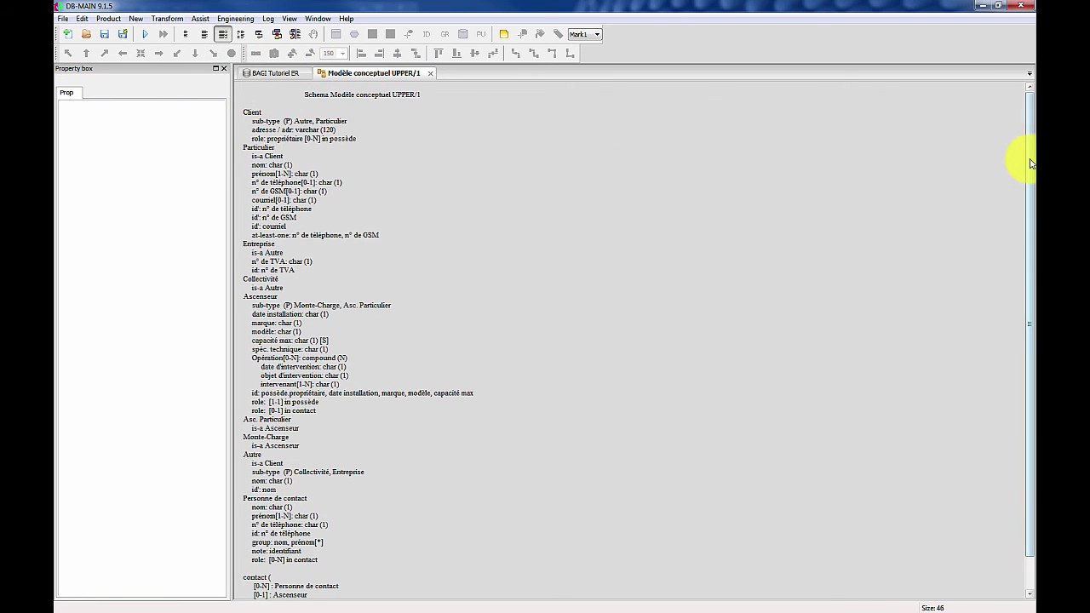
pyautogui.moveTo(1029, 163); pyautogui.dragTo(1029, 134)
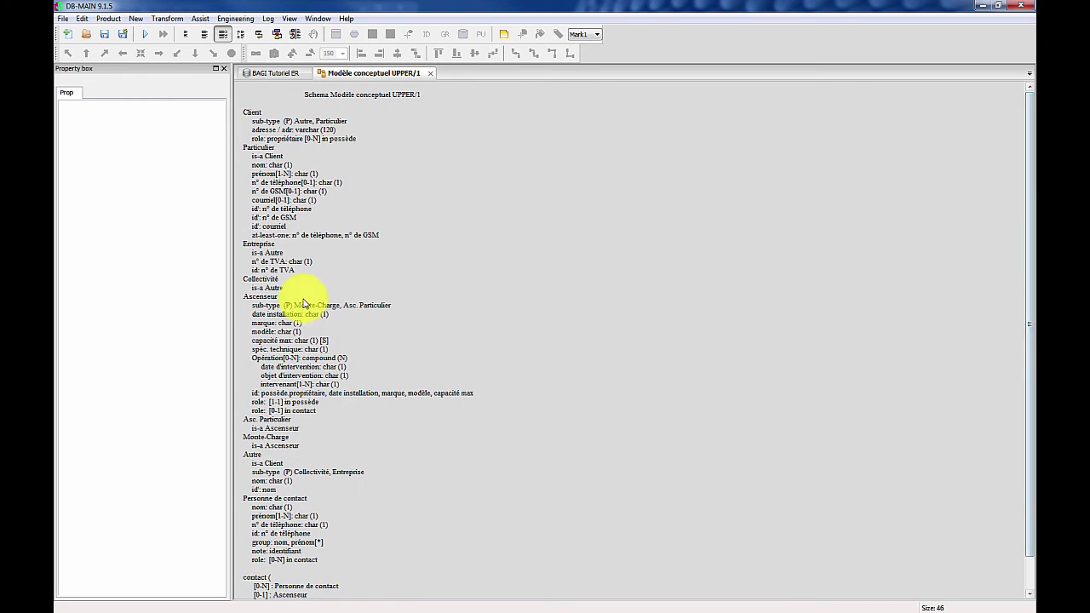
# - Examine the properties of listed elements, including Opération, Asc. Particulier and the identifiers of Entreprise and Ascenseur
pyautogui.click(272, 361)
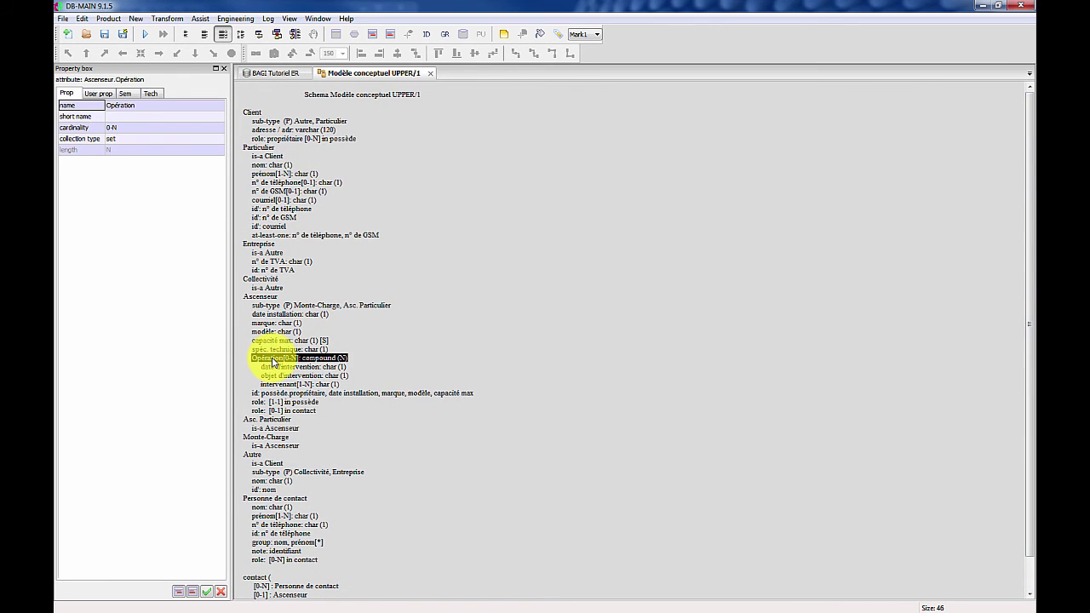
pyautogui.click(281, 384)
pyautogui.click(271, 420)
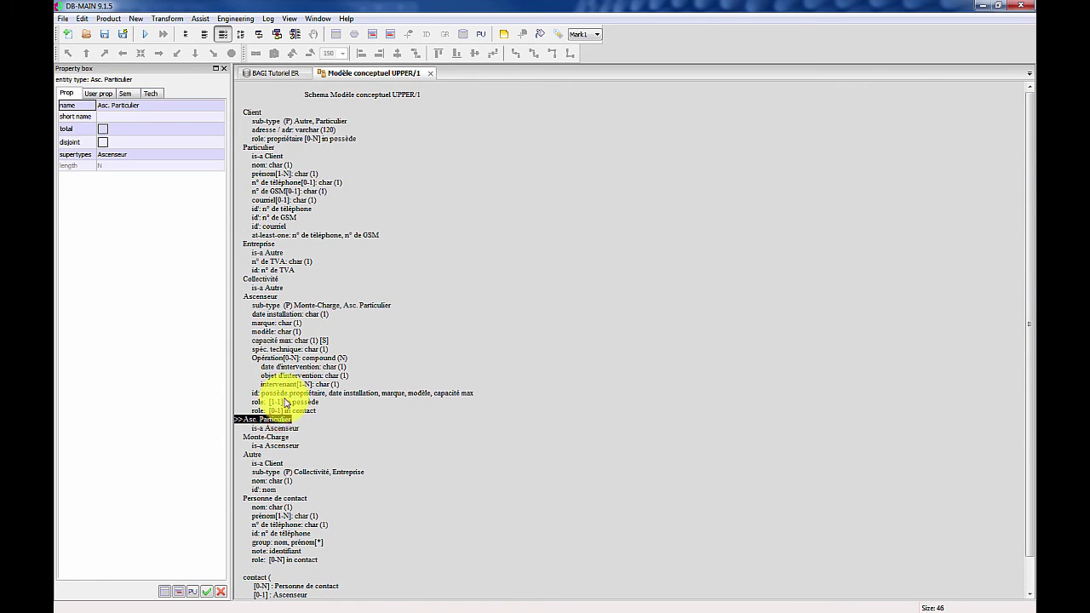
pyautogui.click(266, 393)
pyautogui.click(280, 313)
pyautogui.click(284, 226)
pyautogui.click(286, 182)
pyautogui.click(286, 159)
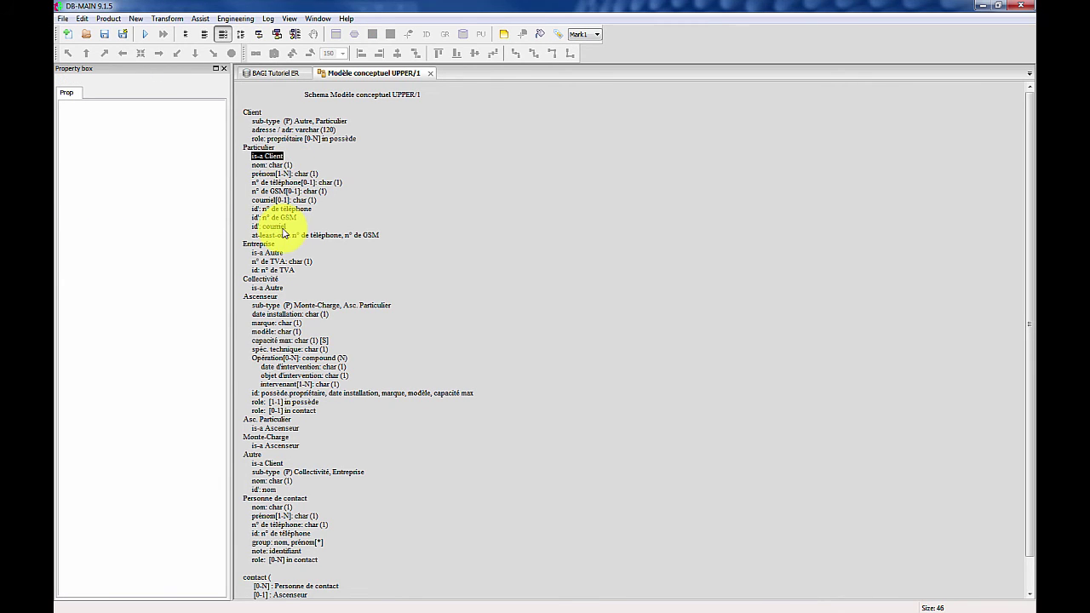
pyautogui.click(282, 270)
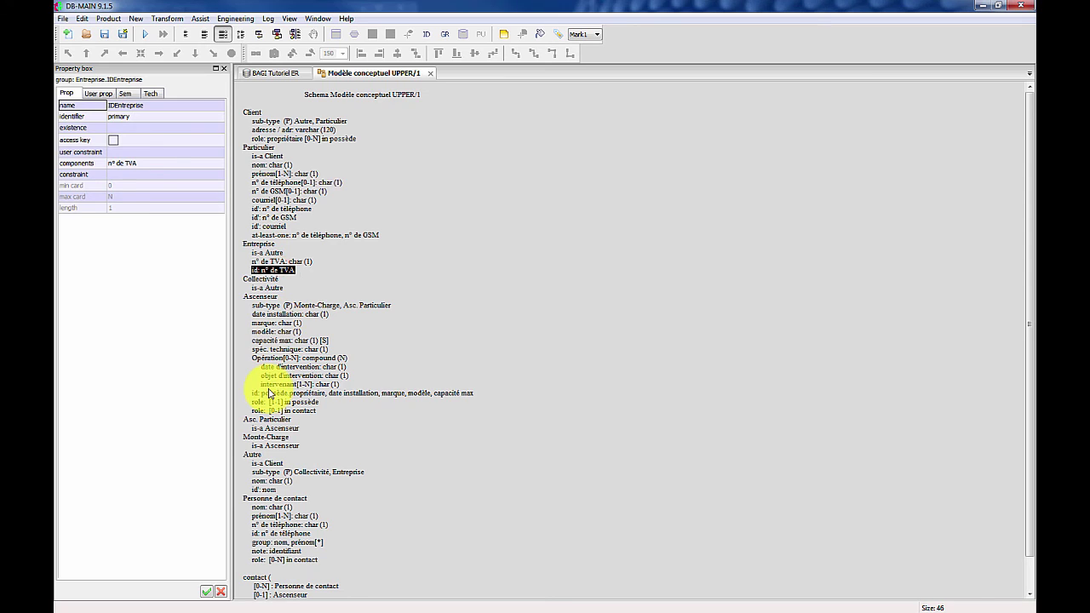
pyautogui.click(268, 393)
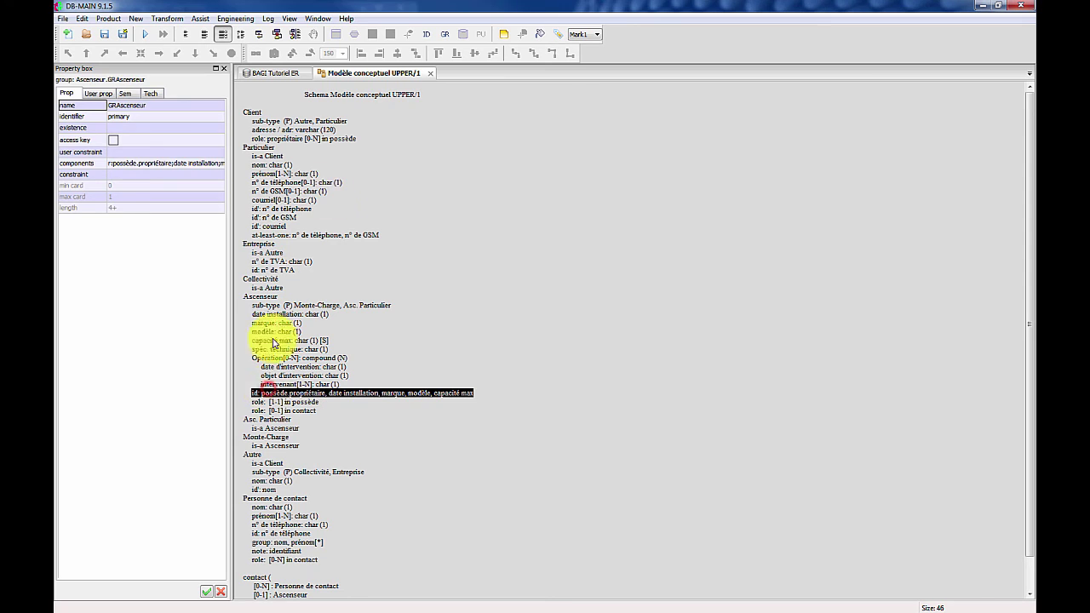
# - View the schema in the standard text form and in the compact text form
pyautogui.click(290, 18)
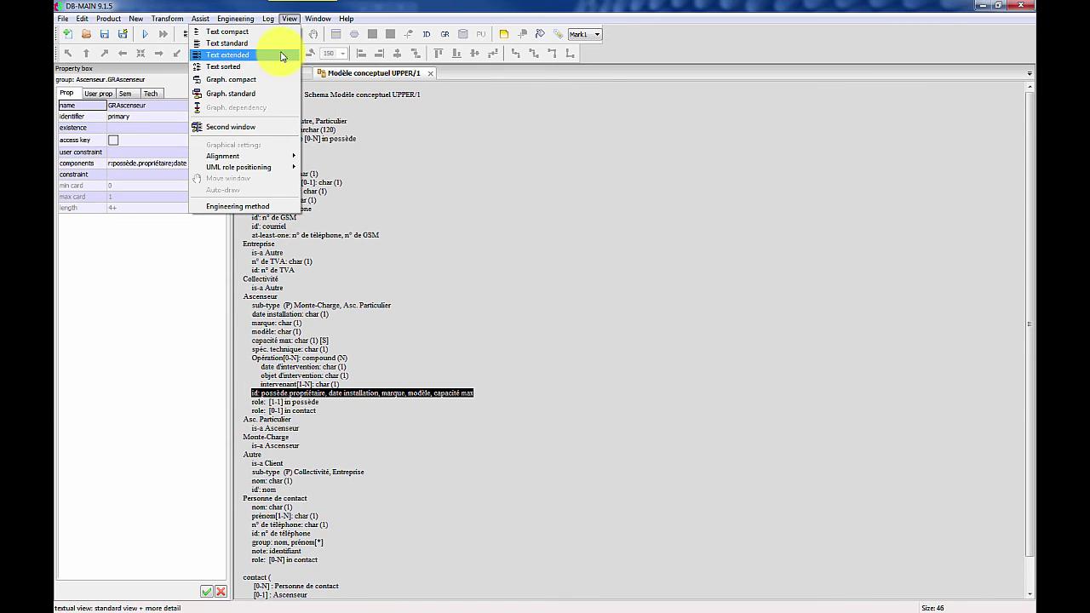
pyautogui.click(281, 43)
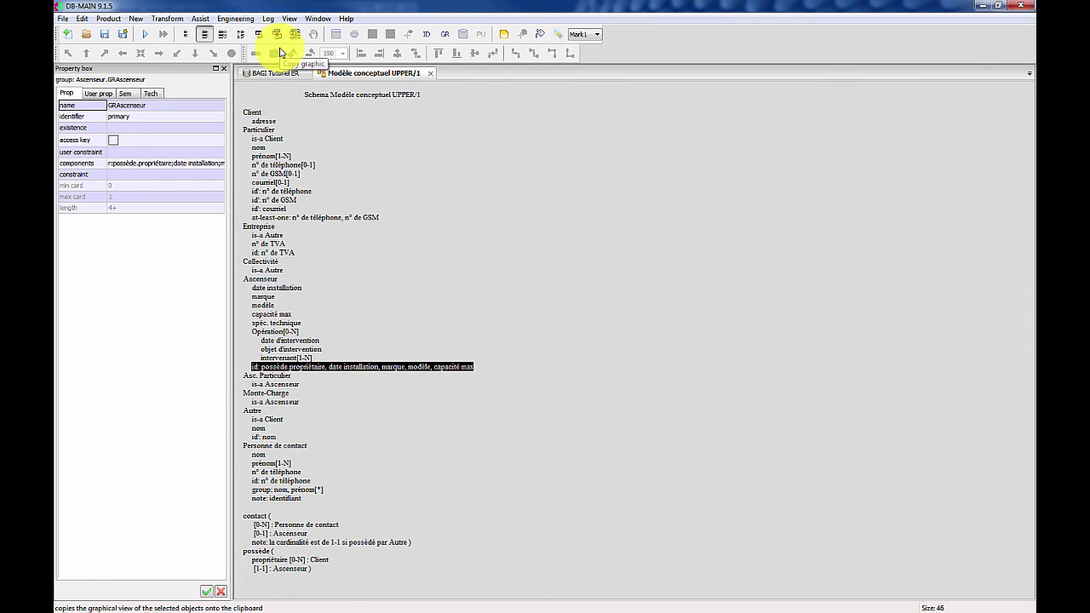
pyautogui.click(290, 18)
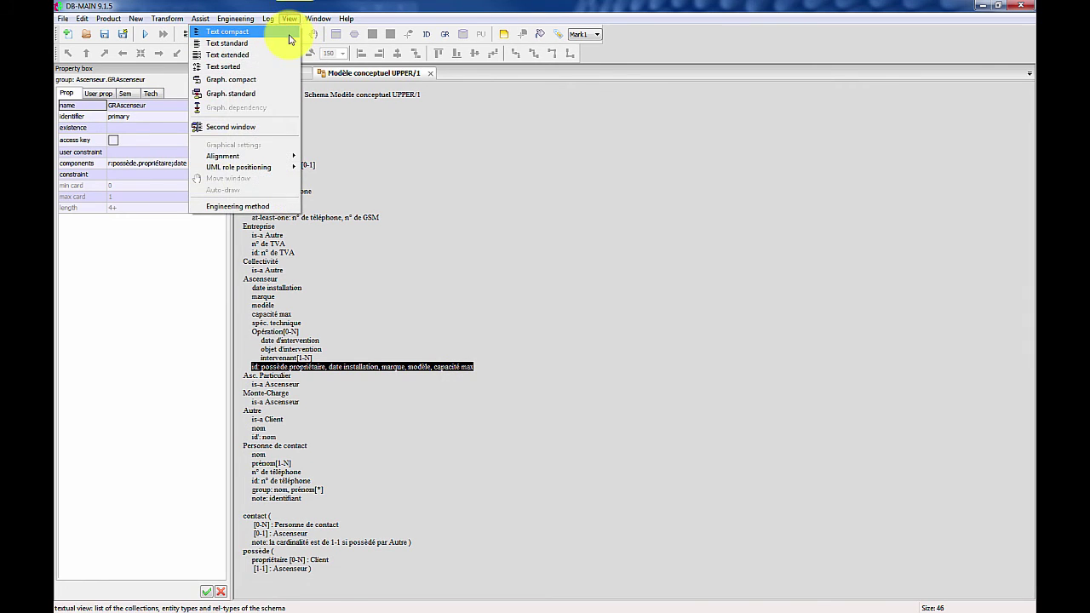
pyautogui.click(256, 32)
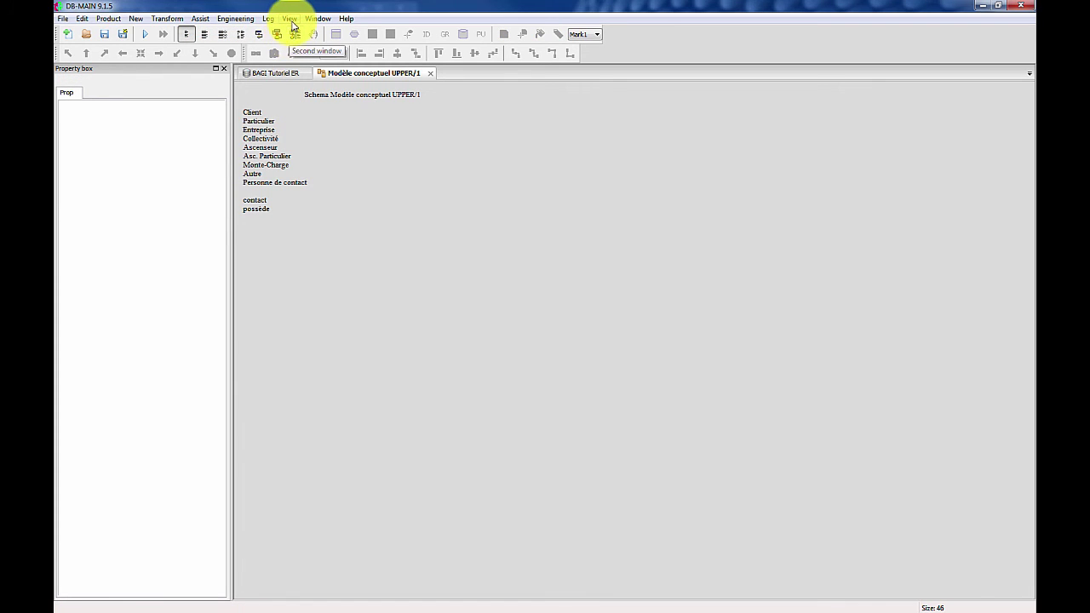
# - Return the schema to the standard graphical view
pyautogui.click(289, 18)
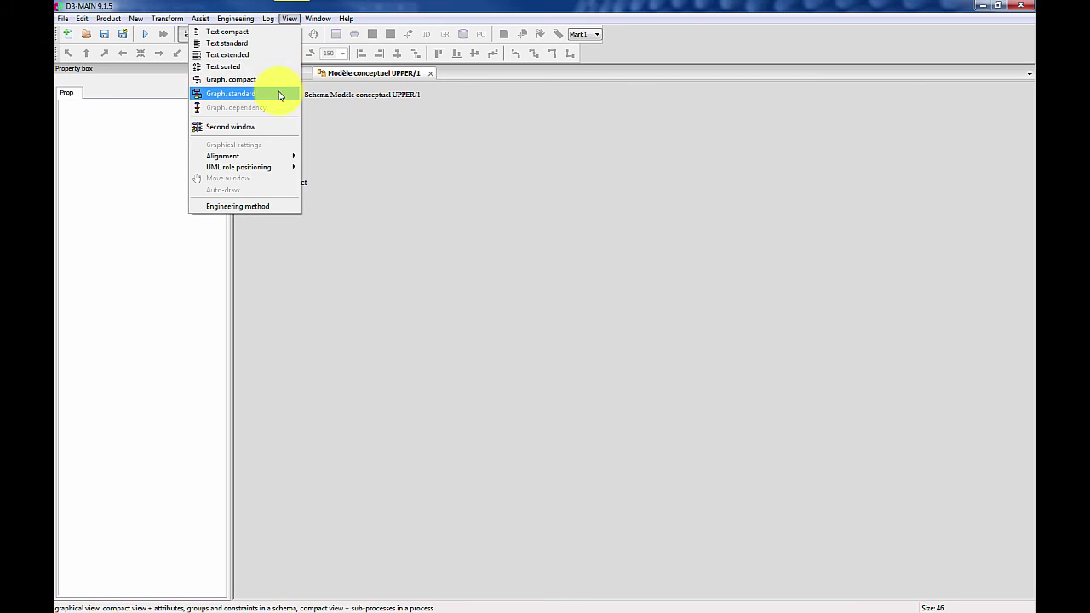
pyautogui.click(278, 99)
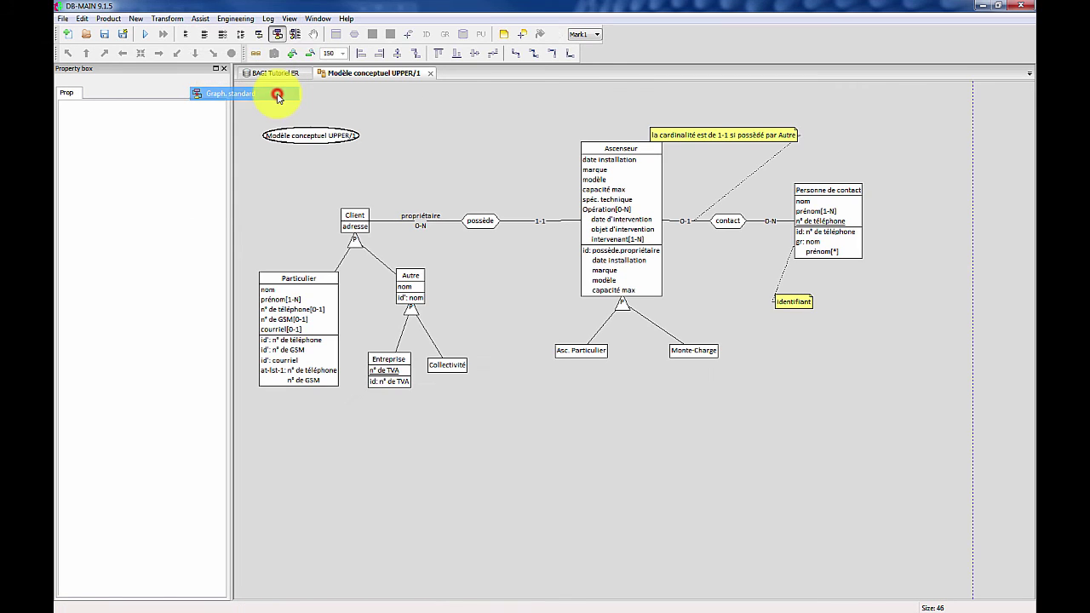
# - Save the project on the desktop as BAGI Tutoriel ER.lun
pyautogui.click(100, 35)
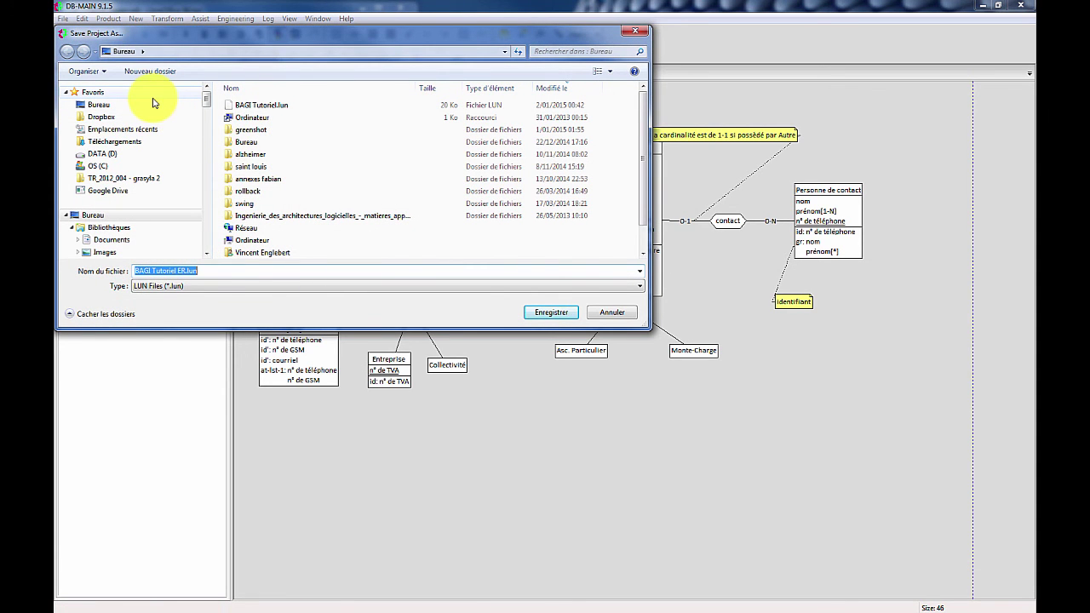
pyautogui.click(98, 105)
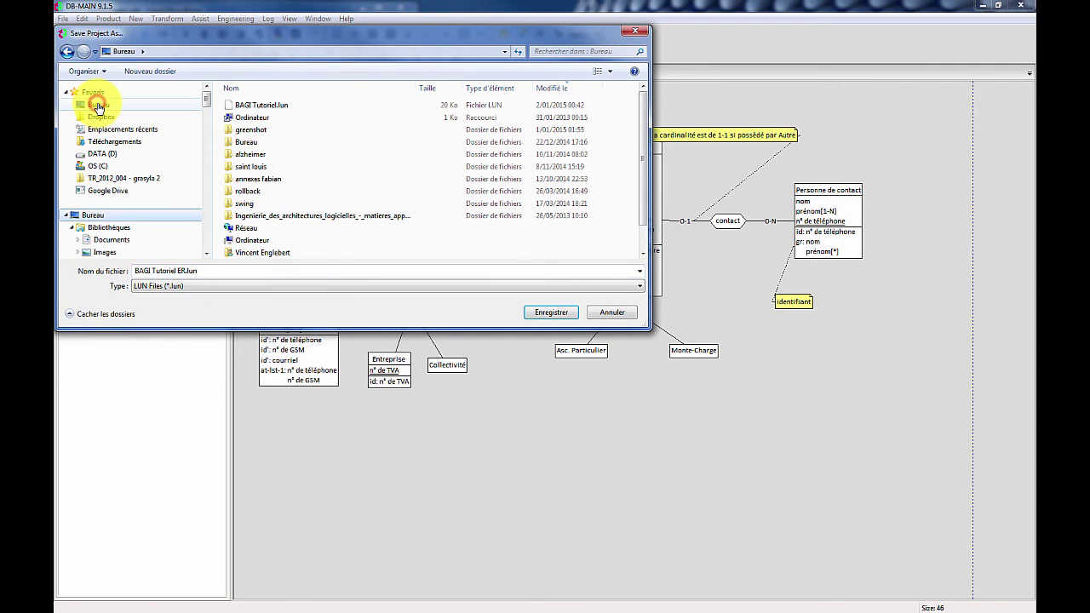
pyautogui.click(551, 313)
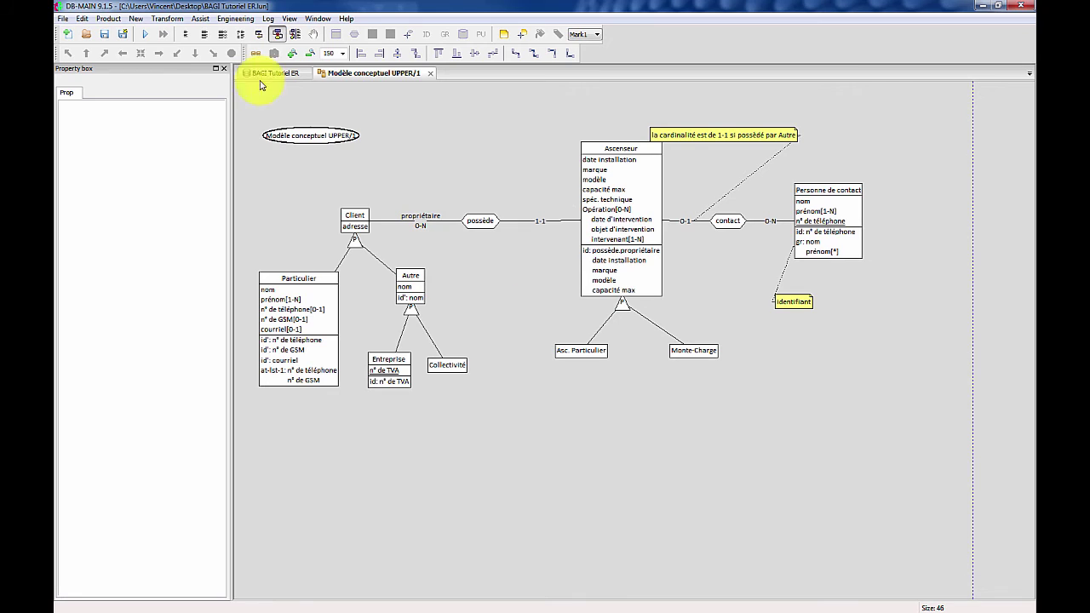
pyautogui.click(104, 34)
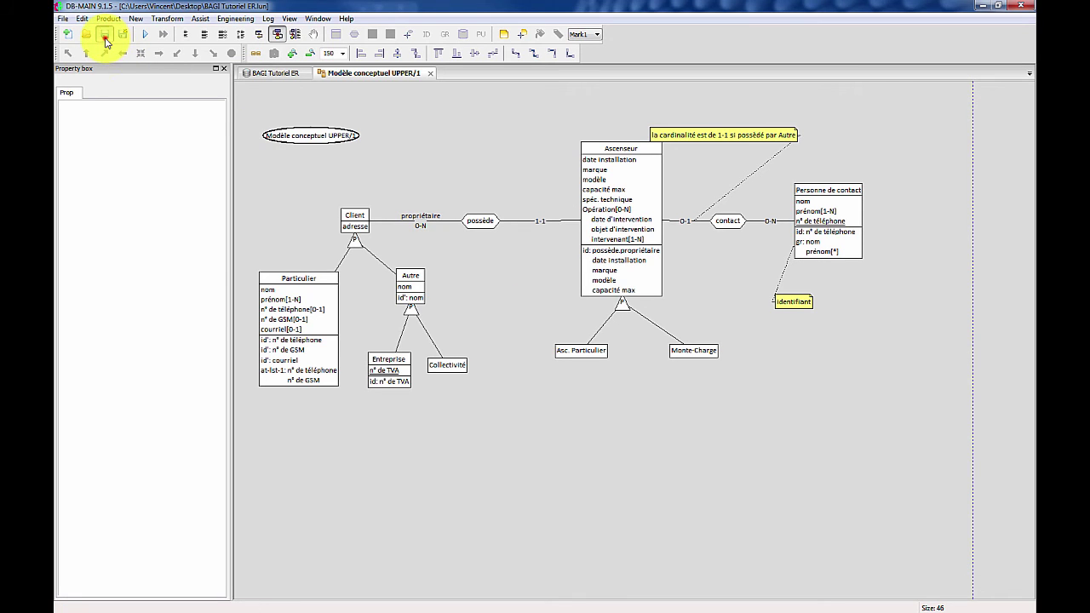
# - Close the conceptual schema and copy it in the project as version 1-1 named "Modèle logique UPPER"
pyautogui.click(434, 162)
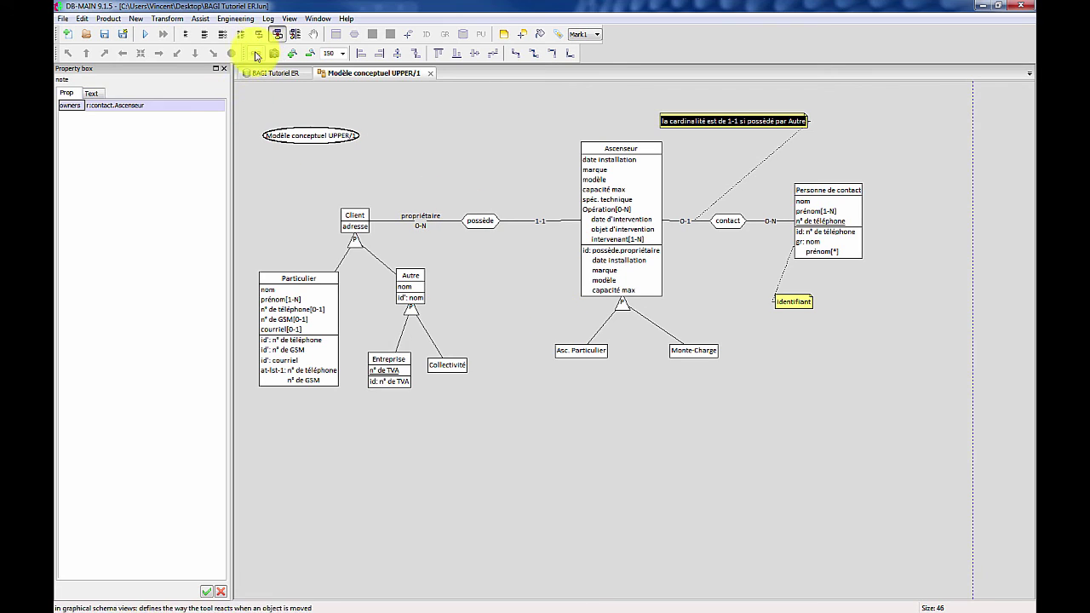
pyautogui.click(430, 75)
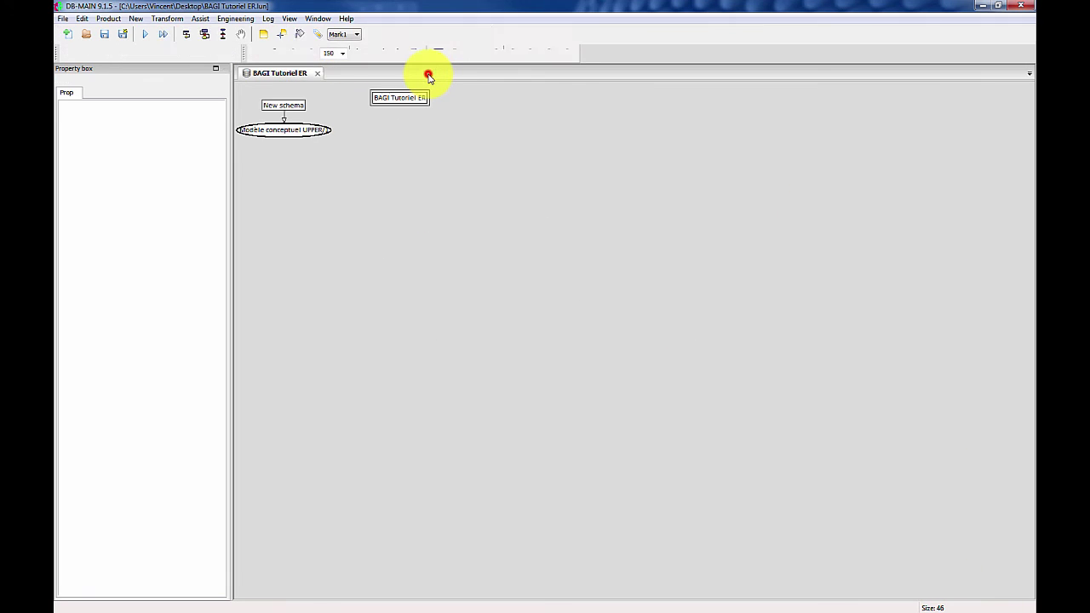
pyautogui.click(280, 131)
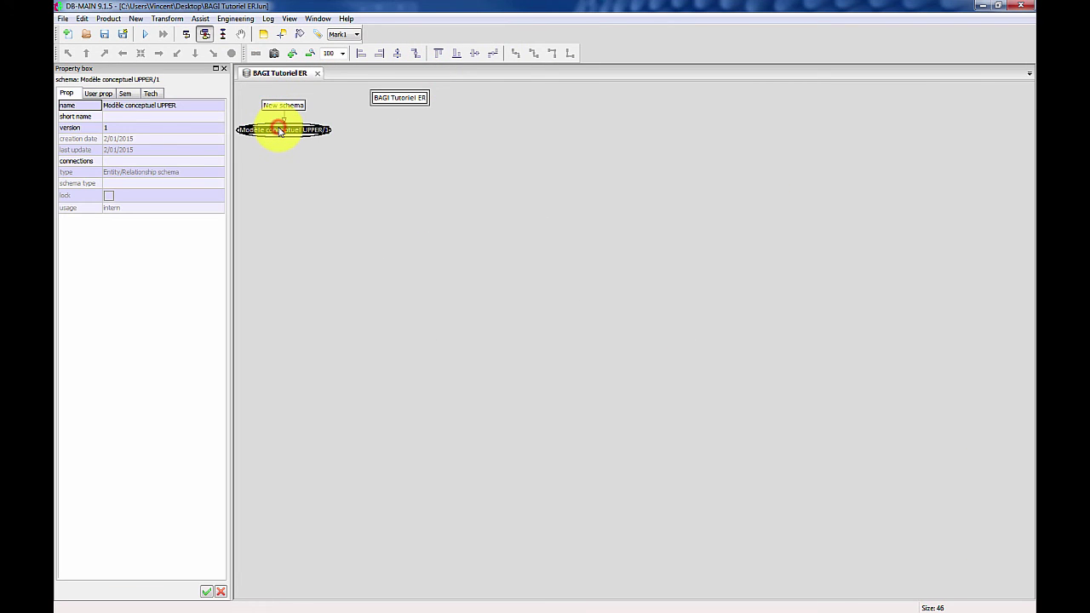
pyautogui.click(108, 18)
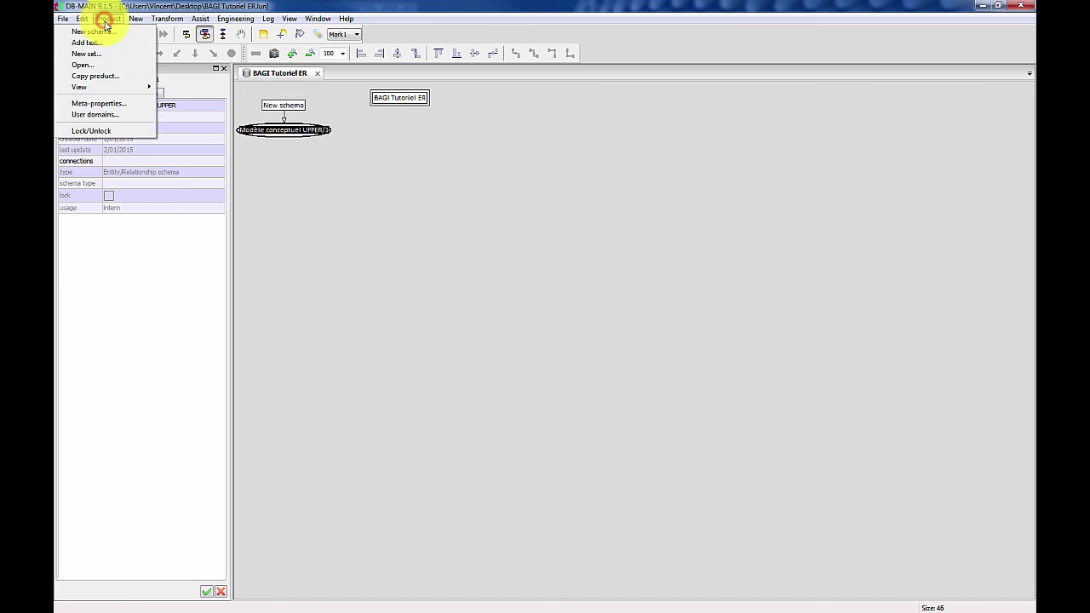
pyautogui.click(96, 76)
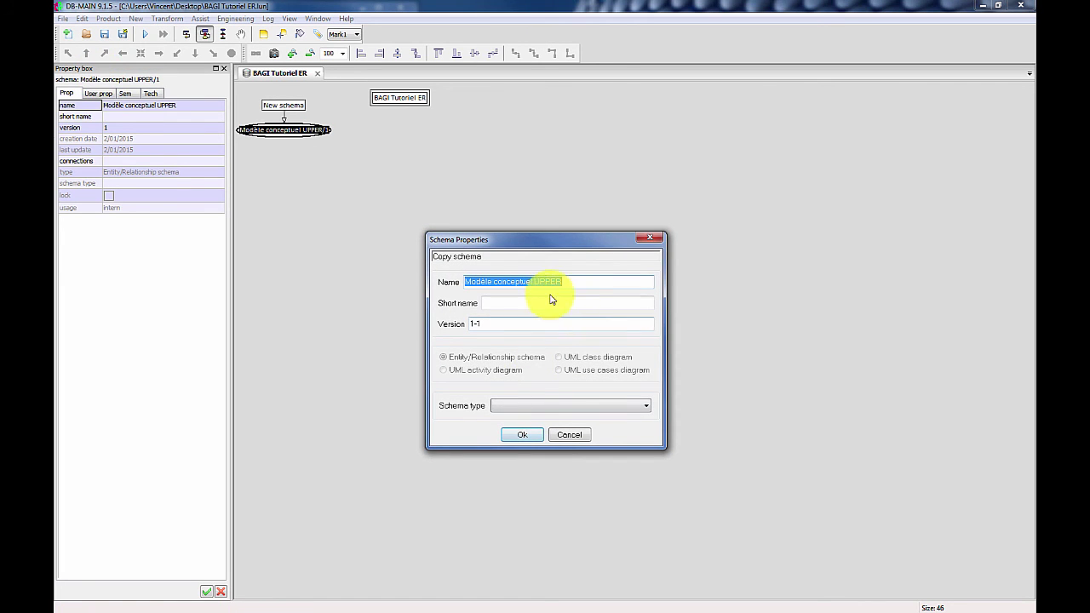
pyautogui.doubleClick(522, 282)
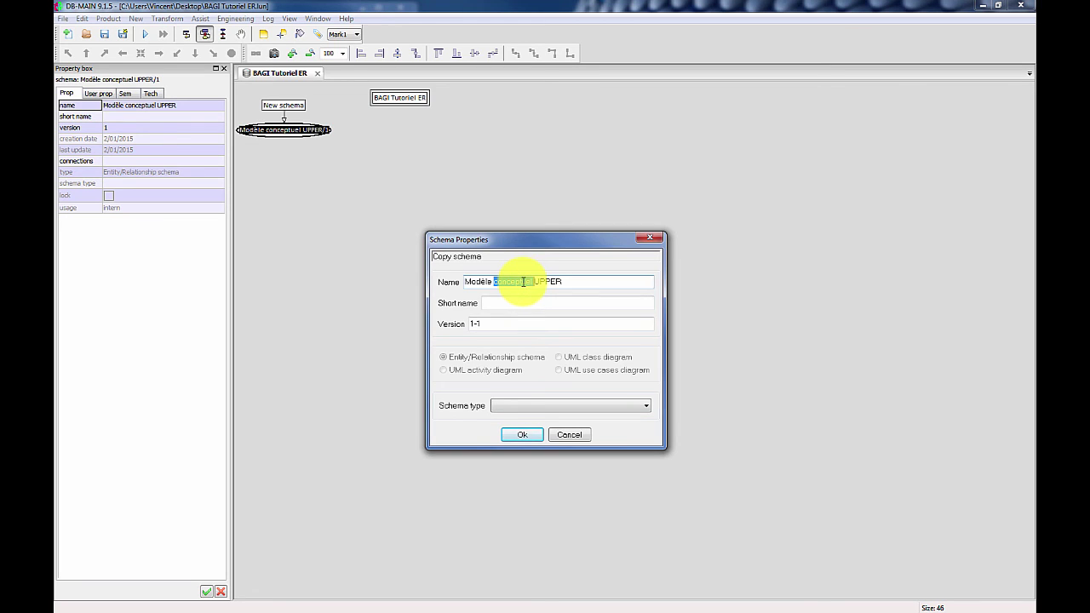
pyautogui.write('logiq')
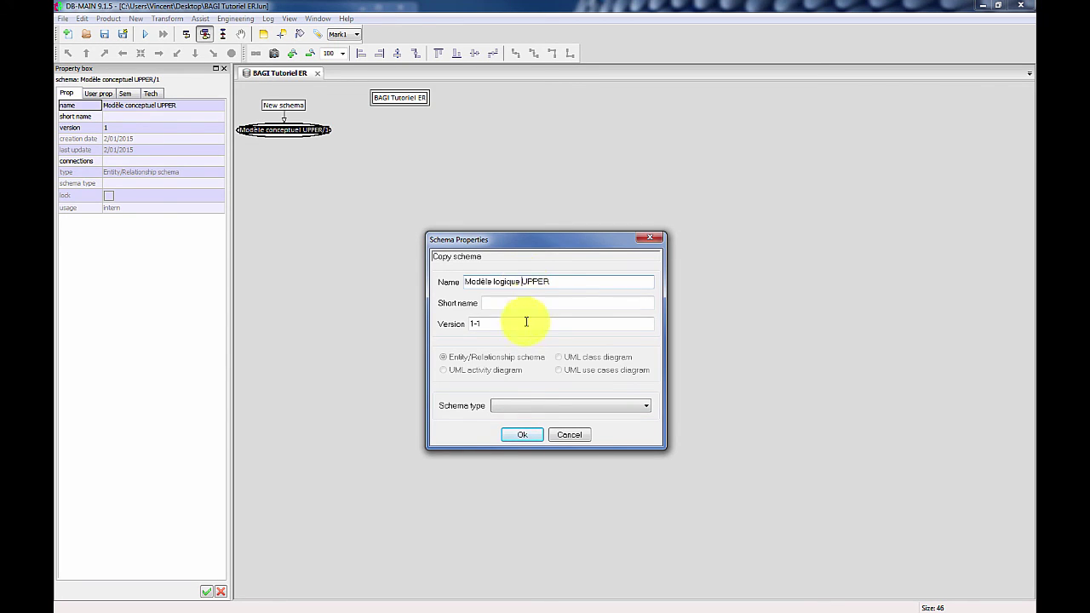
pyautogui.click(521, 436)
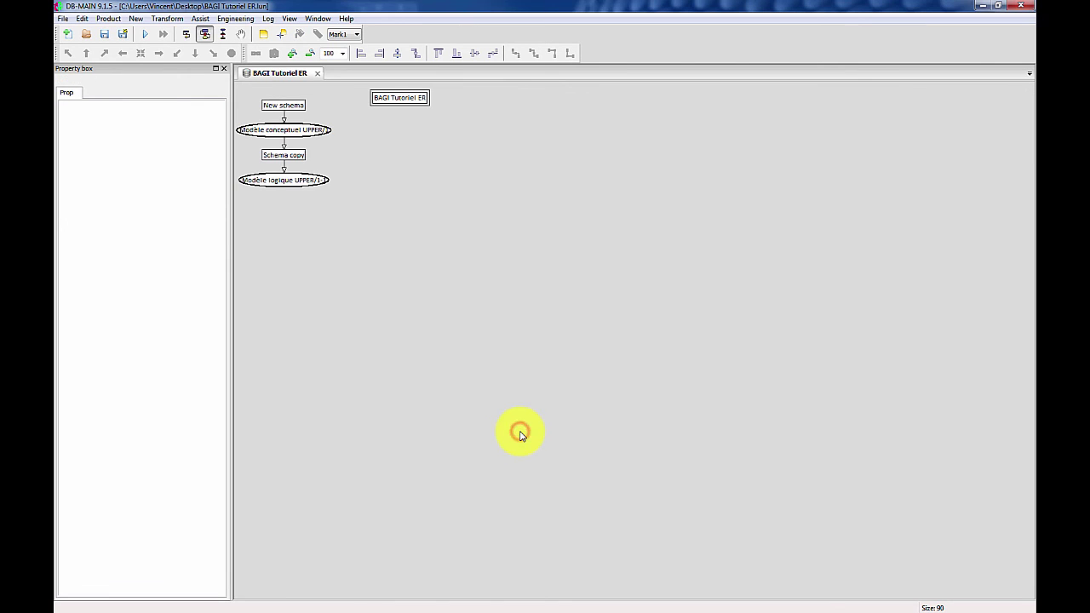
# - Open the conceptual schema and the logical schema copy from the project window
pyautogui.doubleClick(288, 135)
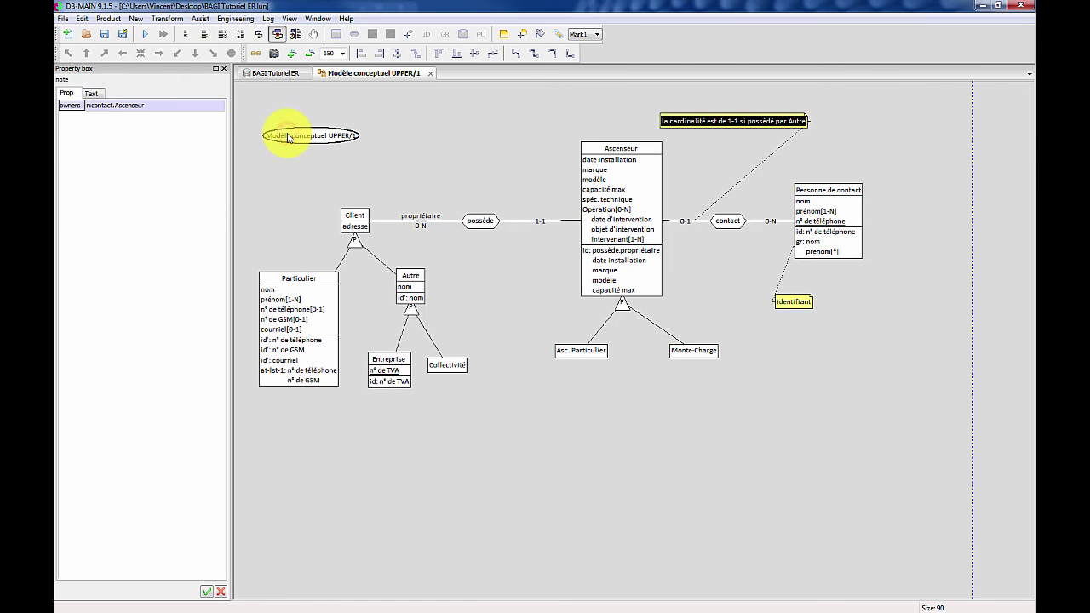
pyautogui.click(286, 73)
pyautogui.doubleClick(285, 181)
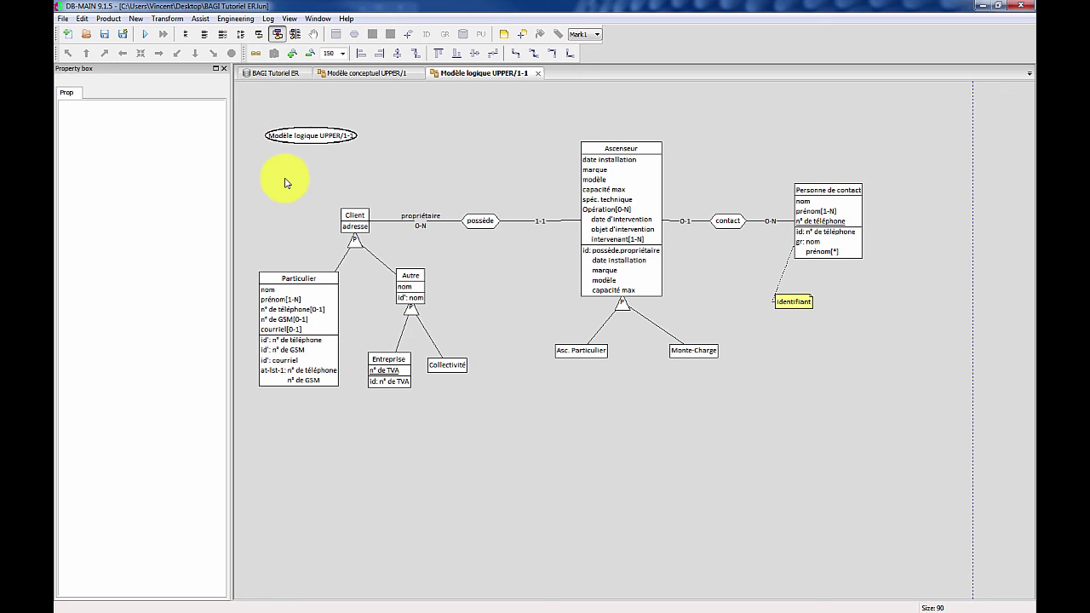
# - Transform the logical schema into a relational model and review the detailed list of transformation warnings
pyautogui.click(166, 20)
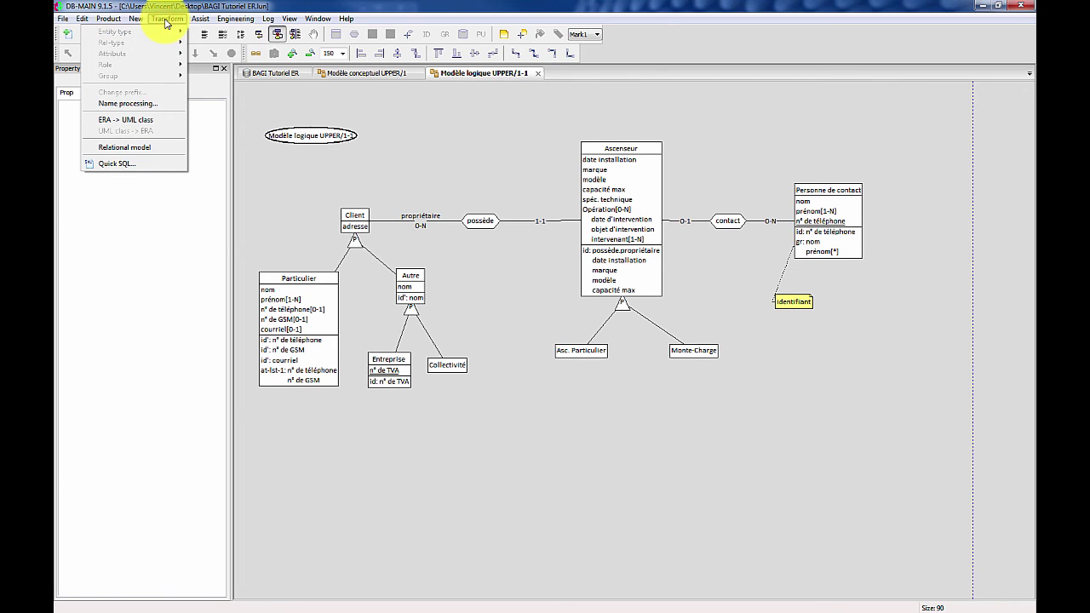
pyautogui.click(150, 148)
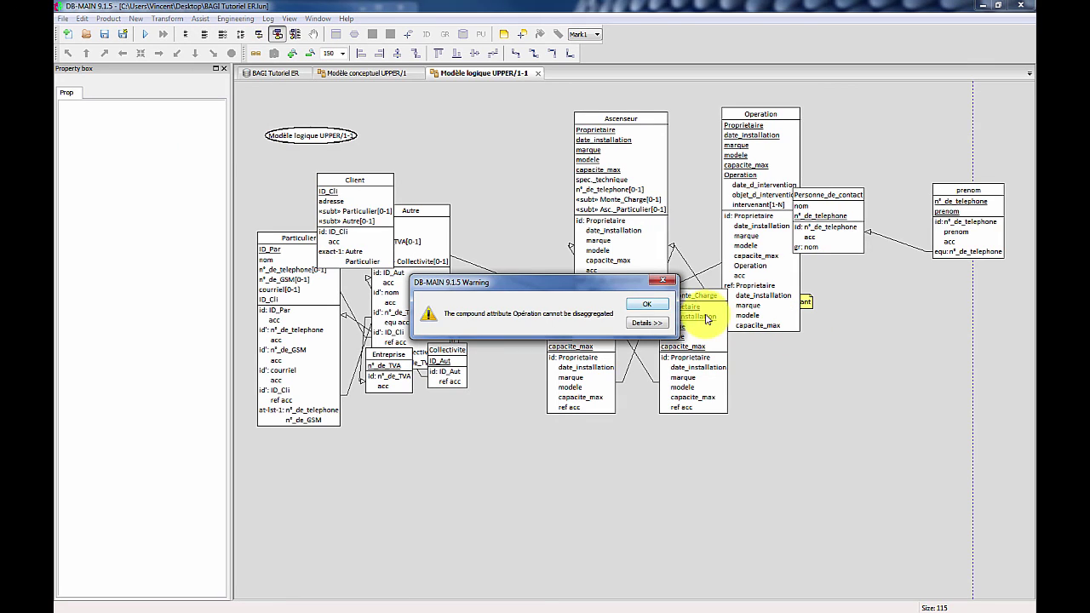
pyautogui.click(651, 323)
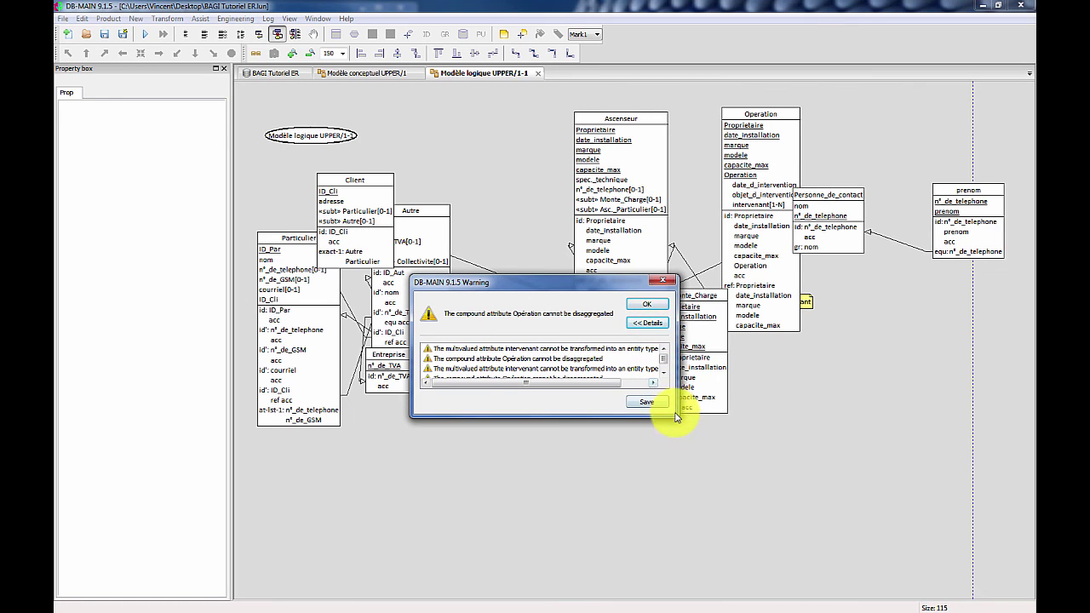
pyautogui.moveTo(676, 416); pyautogui.dragTo(830, 433)
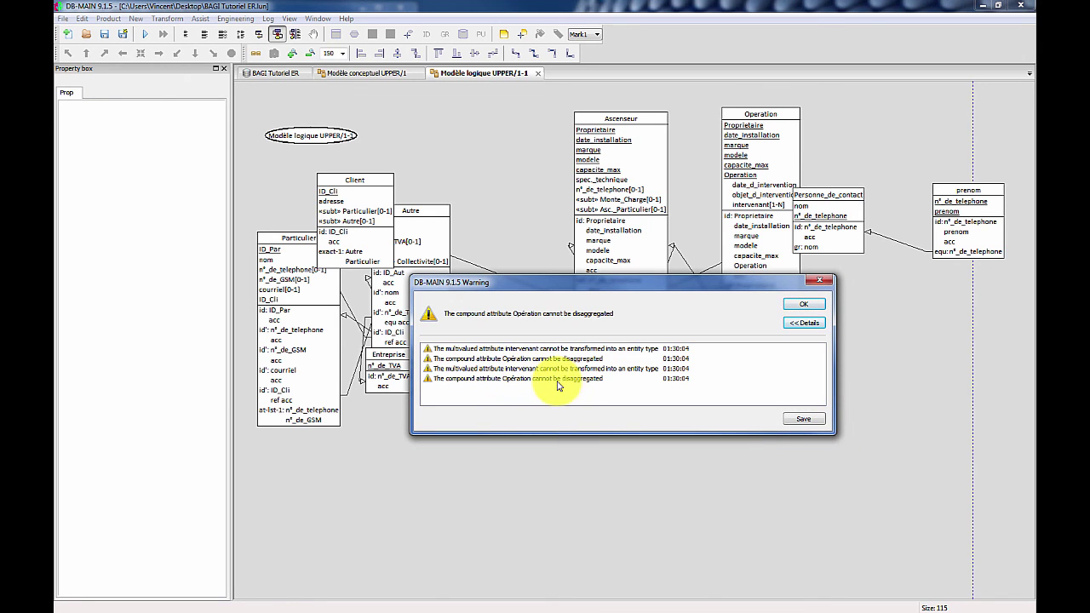
pyautogui.click(802, 304)
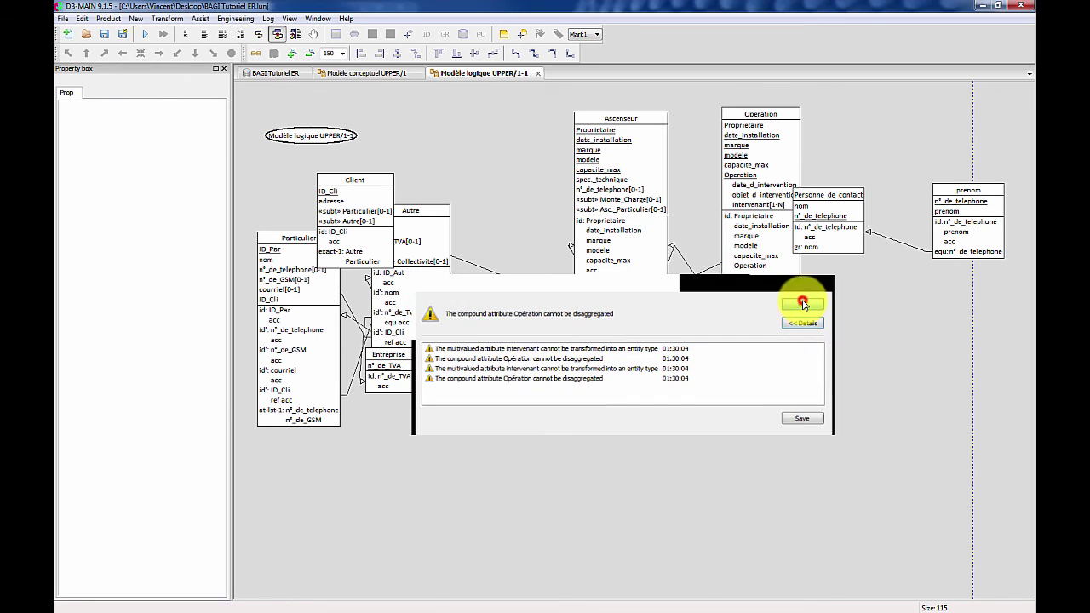
# - Lay out the tables of the logical schema automatically with Auto-draw
pyautogui.click(636, 213)
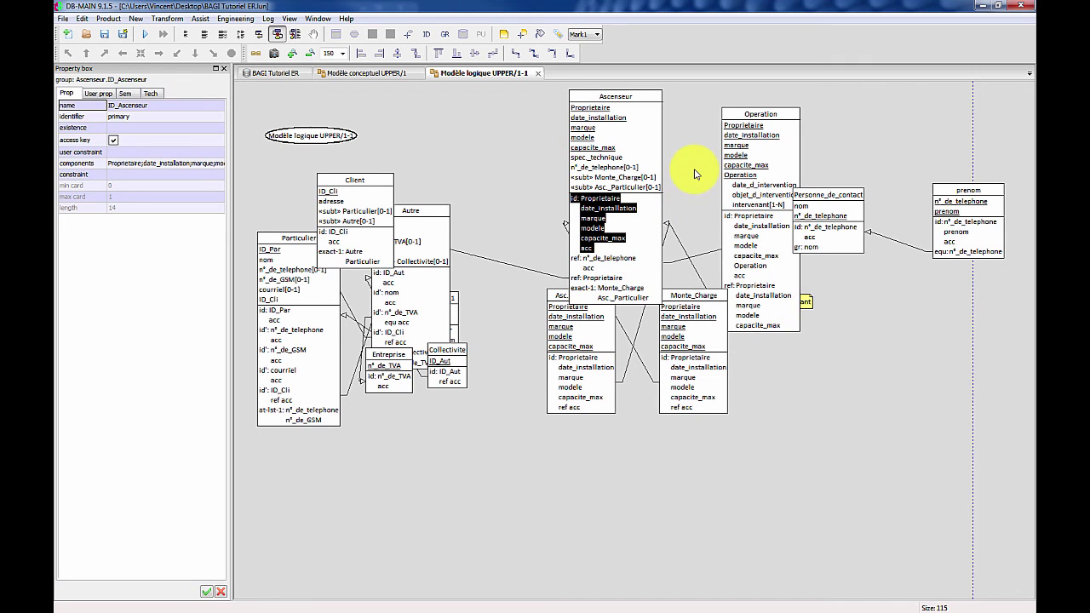
pyautogui.click(499, 132)
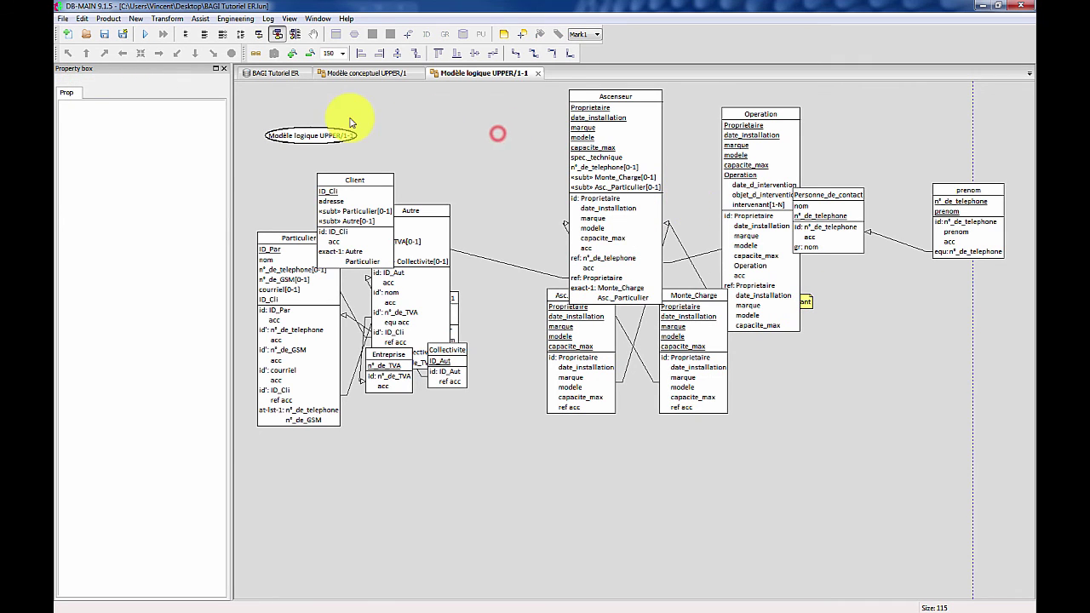
pyautogui.click(319, 20)
pyautogui.moveTo(286, 19)
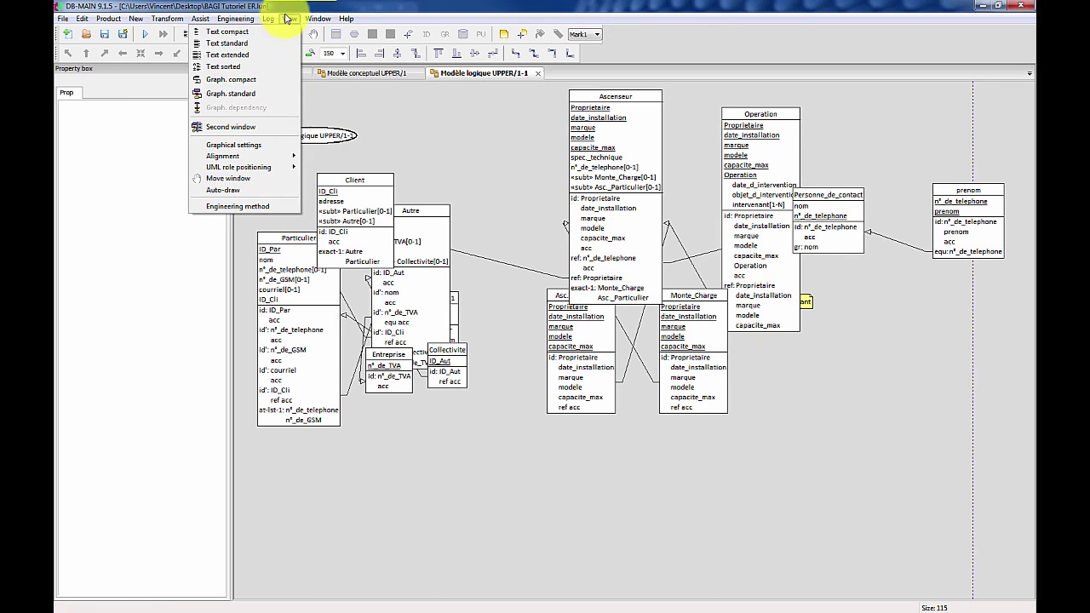
pyautogui.click(266, 190)
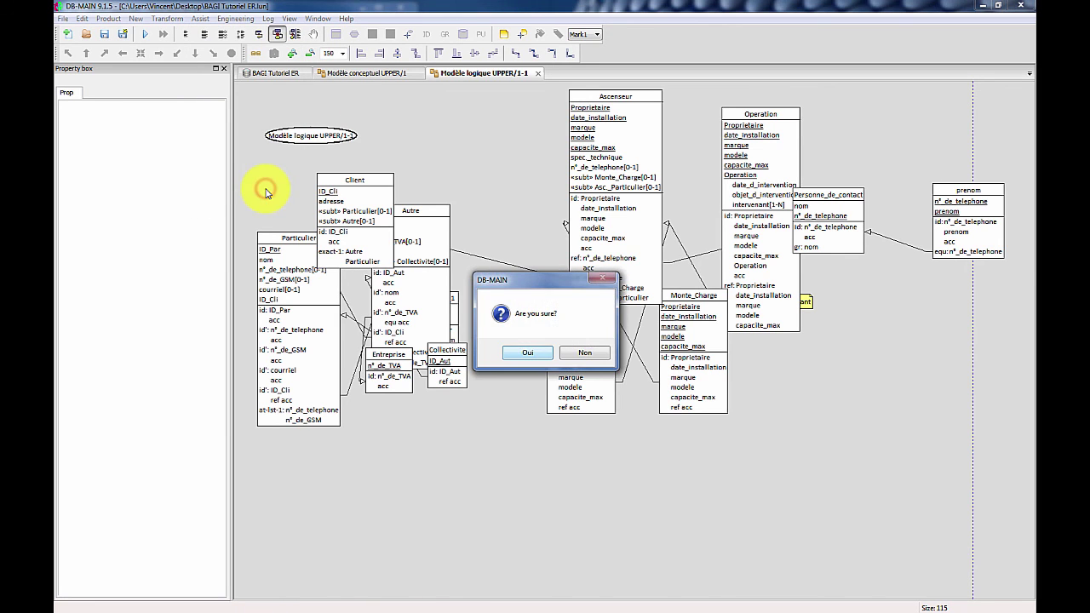
pyautogui.click(528, 353)
# - Spread out the overlapping tables by moving prenom, Collectivite, Entreprise and Autre into free space in the right half of the diagram
pyautogui.click(562, 278)
pyautogui.moveTo(621, 320); pyautogui.dragTo(622, 318)
pyautogui.moveTo(386, 311); pyautogui.dragTo(434, 418)
pyautogui.moveTo(283, 260); pyautogui.dragTo(528, 476)
pyautogui.click(622, 309)
pyautogui.moveTo(625, 319); pyautogui.dragTo(615, 327)
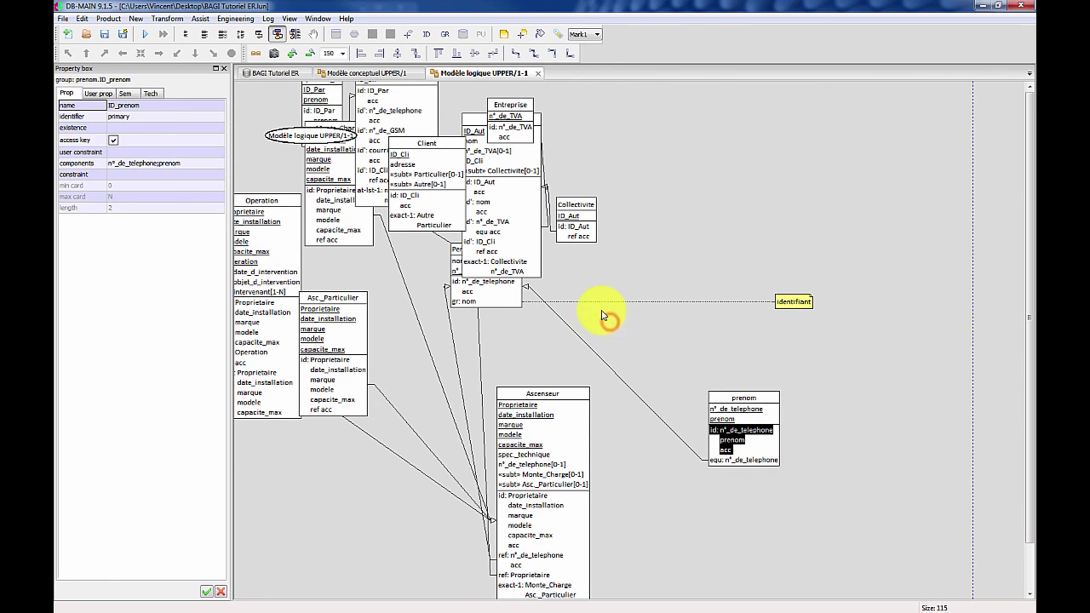
pyautogui.moveTo(576, 228); pyautogui.dragTo(759, 139)
pyautogui.moveTo(518, 123); pyautogui.dragTo(661, 123)
pyautogui.moveTo(511, 201); pyautogui.dragTo(635, 271)
# - Move Personne_de_contact and Autre further right, clear of the Client table
pyautogui.click(487, 260)
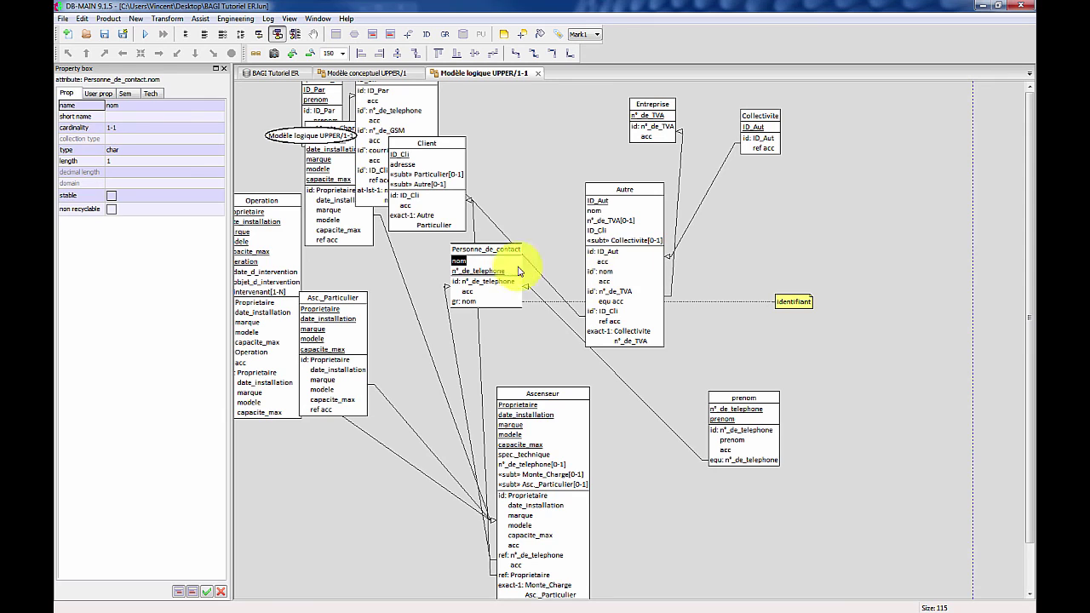
pyautogui.moveTo(499, 286); pyautogui.dragTo(444, 300)
pyautogui.click(479, 296)
pyautogui.moveTo(611, 291); pyautogui.dragTo(669, 300)
pyautogui.moveTo(457, 290); pyautogui.dragTo(564, 282)
# - Shift Particulier to the right and move Client and Ascenseur to the far right of the diagram
pyautogui.click(424, 198)
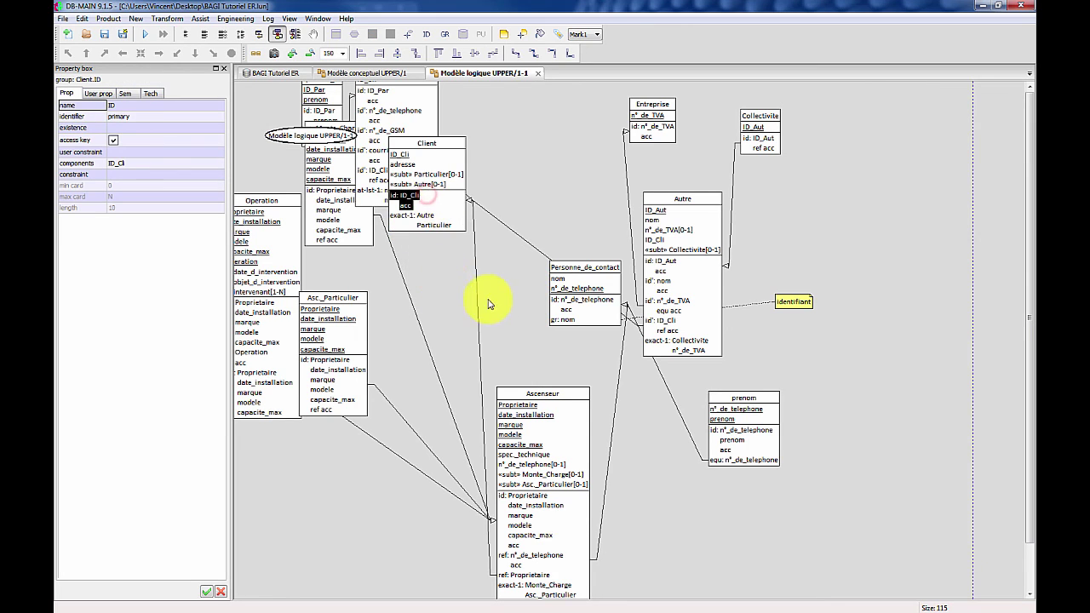
pyautogui.moveTo(466, 297); pyautogui.dragTo(490, 305)
pyautogui.moveTo(414, 152); pyautogui.dragTo(519, 183)
pyautogui.moveTo(492, 268); pyautogui.dragTo(891, 302)
pyautogui.moveTo(565, 512); pyautogui.dragTo(960, 514)
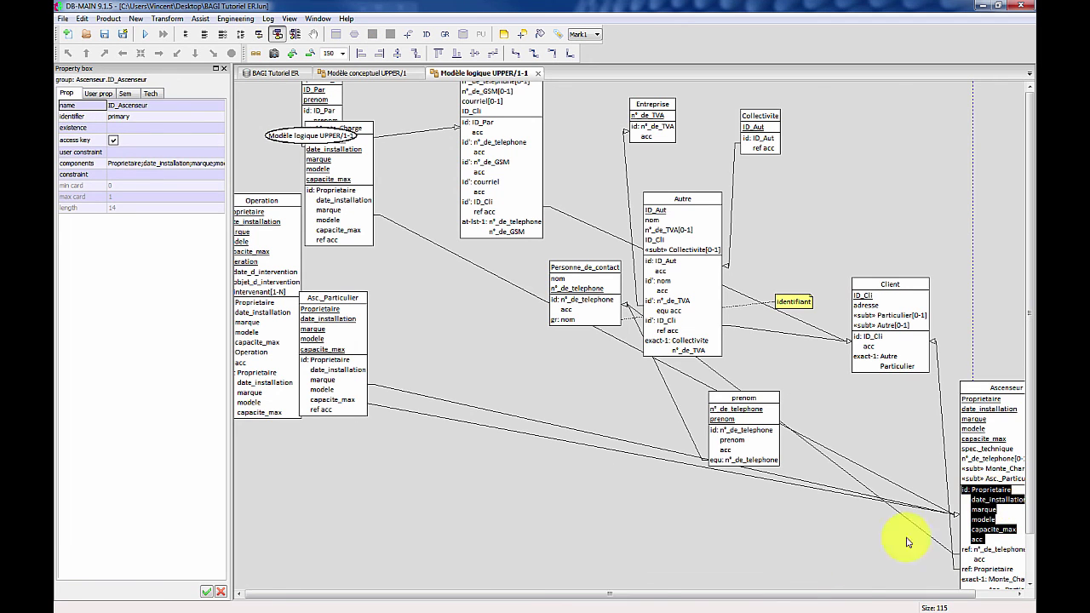
# - Place Asc._Particulier and Operation in the lower part of the diagram and raise Ascenseur beside Client
pyautogui.moveTo(333, 350); pyautogui.dragTo(698, 592)
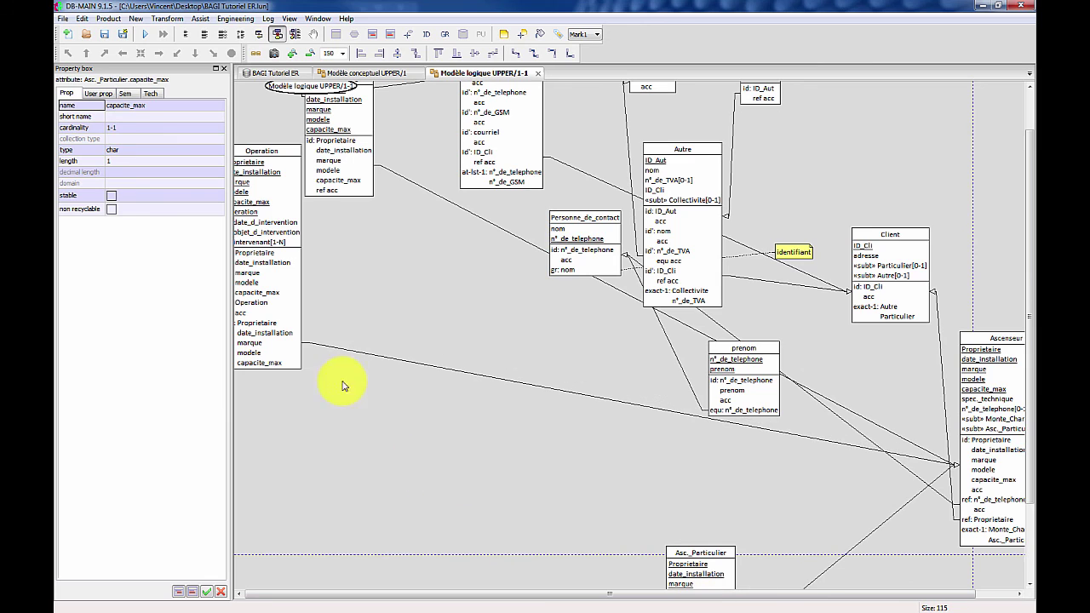
pyautogui.moveTo(289, 282); pyautogui.dragTo(603, 502)
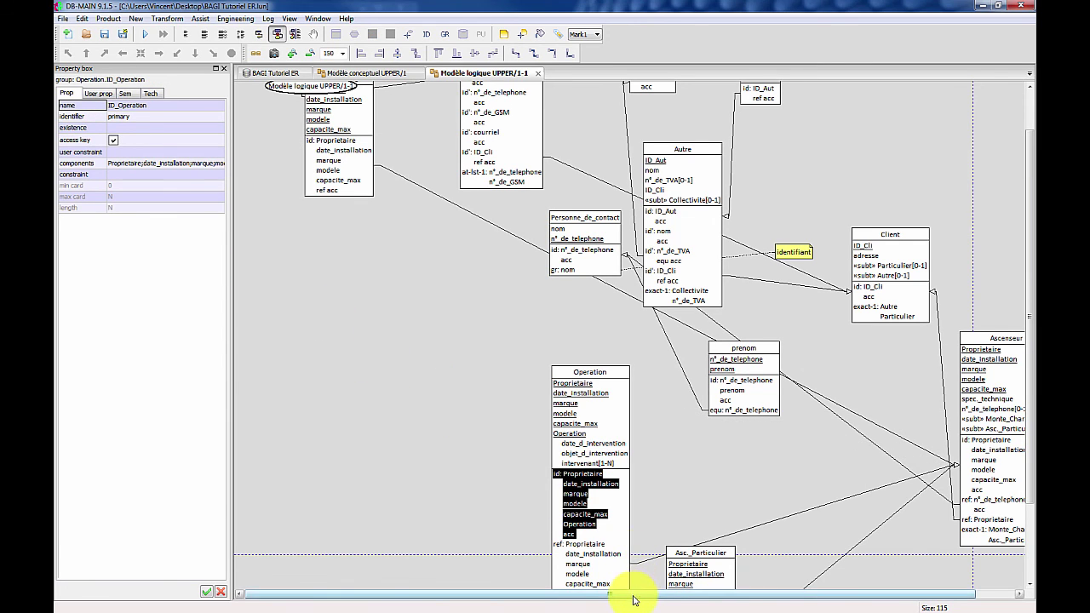
pyautogui.moveTo(633, 601); pyautogui.dragTo(752, 594)
pyautogui.click(932, 440)
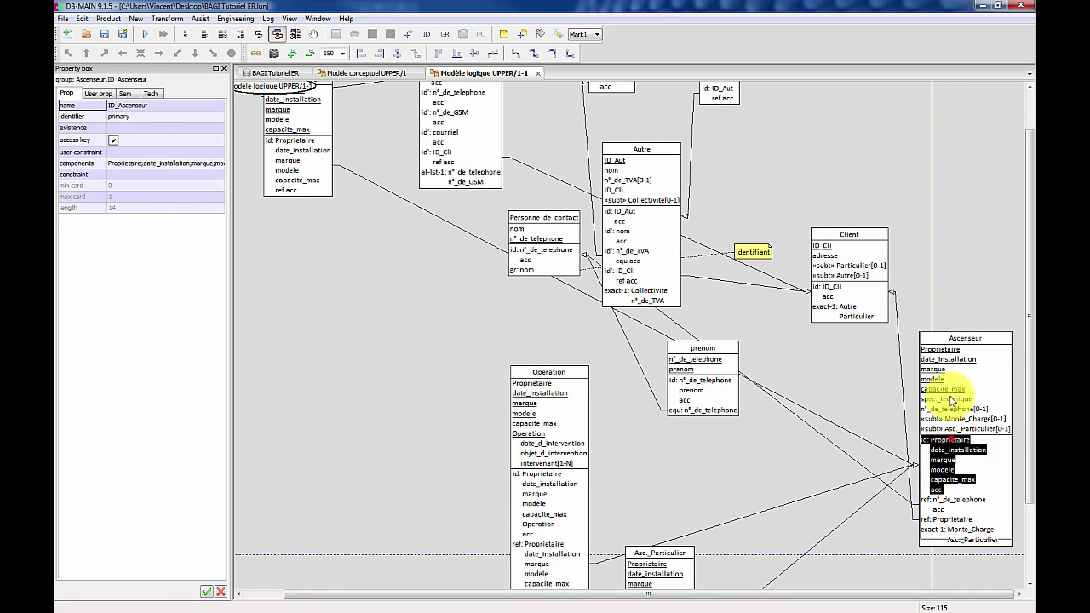
pyautogui.moveTo(952, 410); pyautogui.dragTo(957, 335)
pyautogui.moveTo(948, 315); pyautogui.dragTo(943, 248)
pyautogui.click(881, 209)
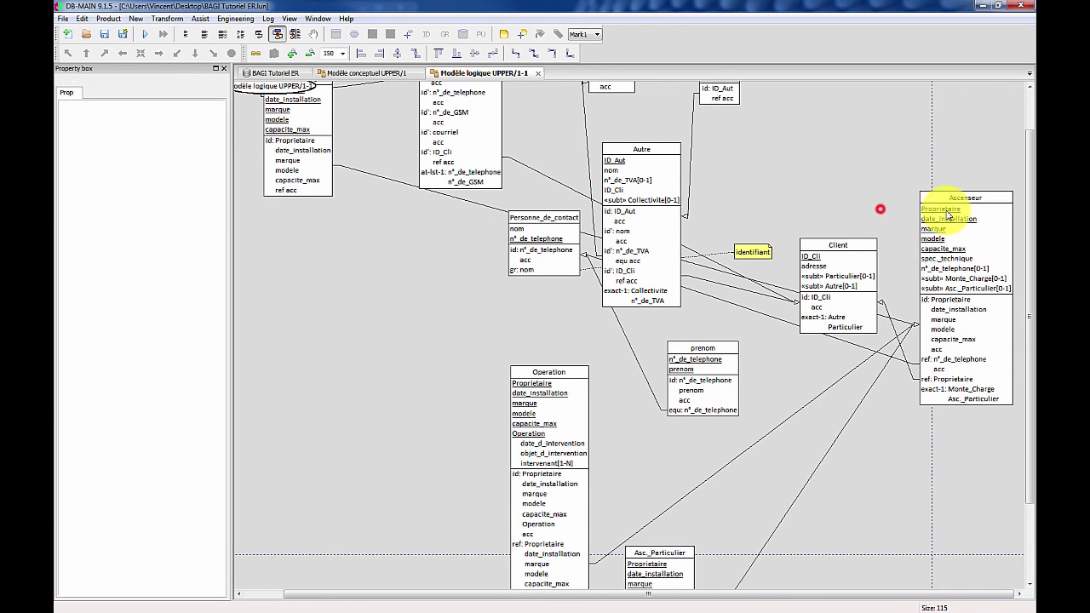
# - Examine Ascenseur's Proprietaire attribute and foreign key, shift Client slightly up and left, and inspect Monte_Charge's identifier
pyautogui.click(941, 210)
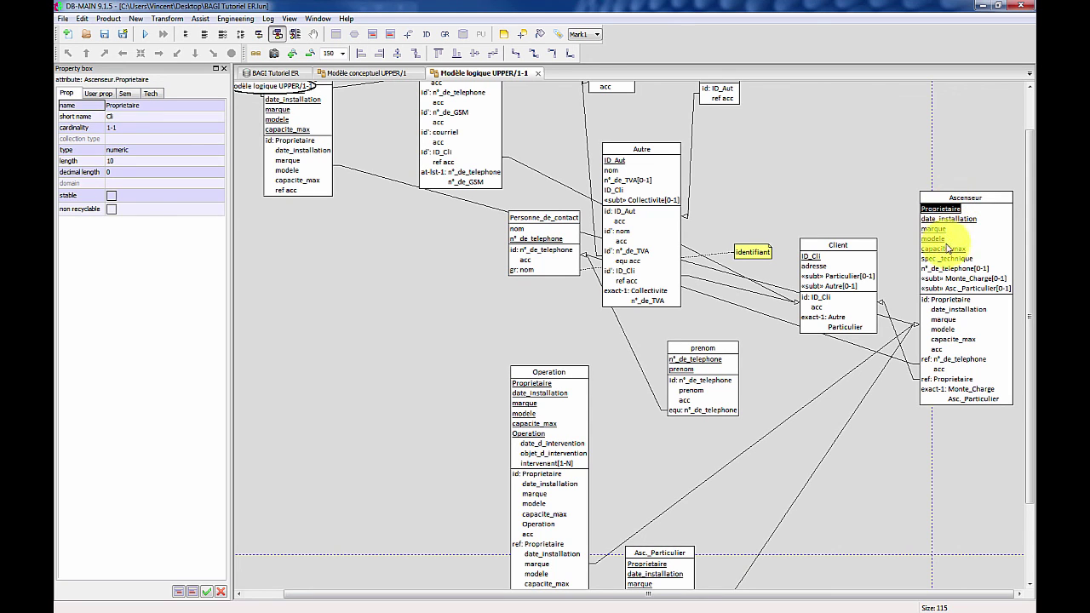
pyautogui.click(940, 380)
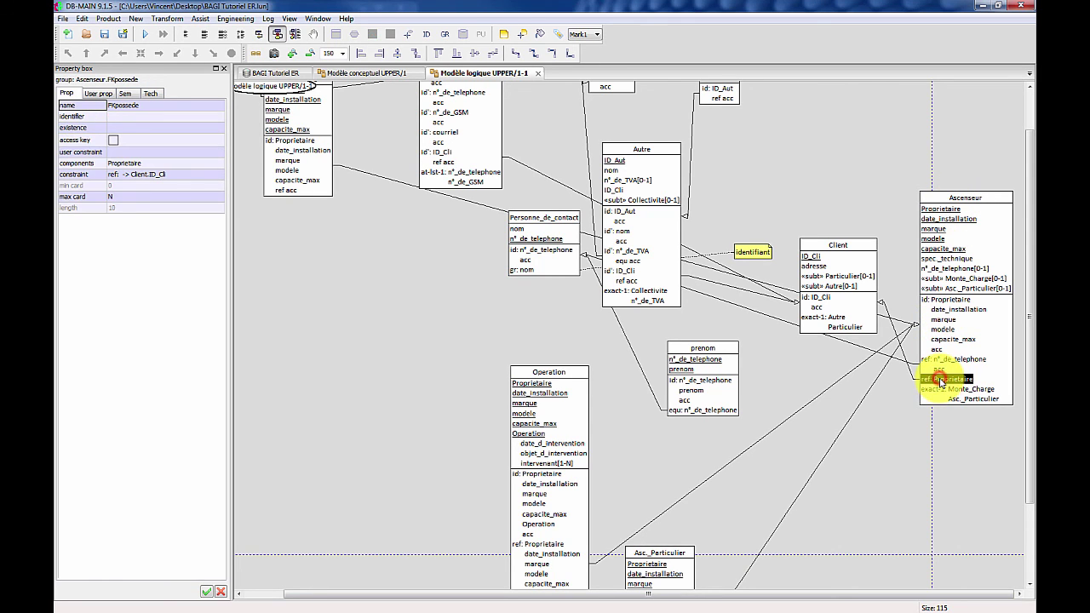
pyautogui.click(843, 266)
pyautogui.moveTo(833, 257); pyautogui.dragTo(805, 235)
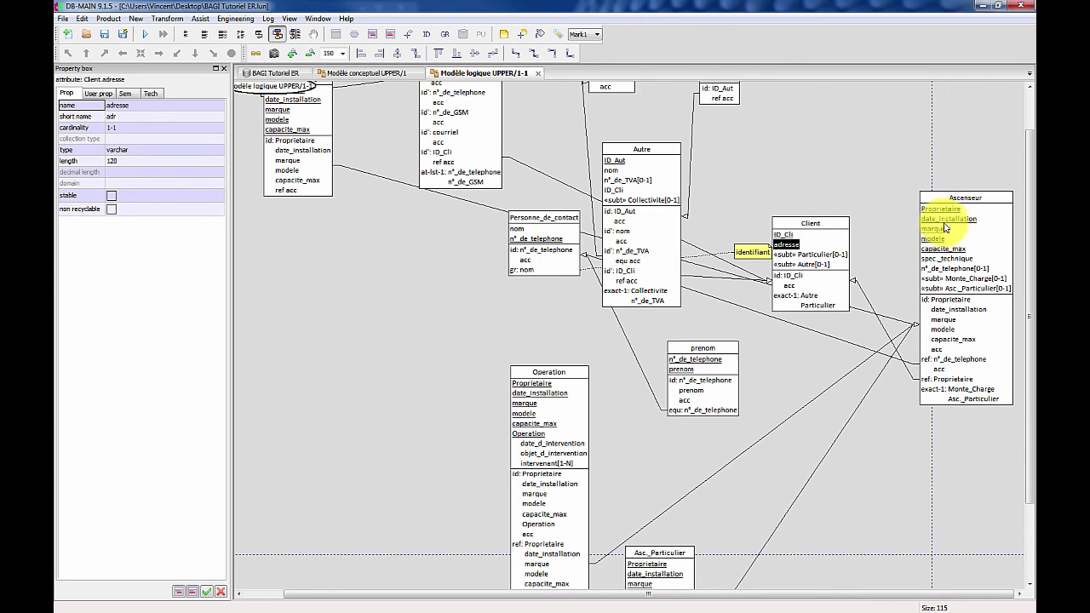
pyautogui.click(302, 146)
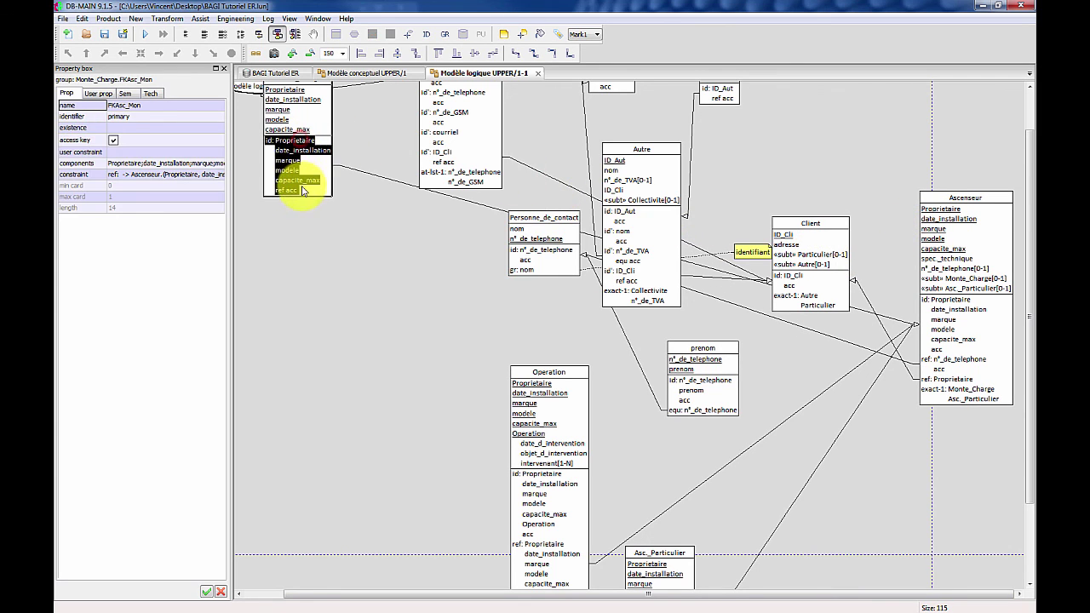
# - Move Particulier and Monte_Charge lower in the diagram and raise Operation slightly
pyautogui.moveTo(434, 155); pyautogui.dragTo(418, 272)
pyautogui.click(294, 223)
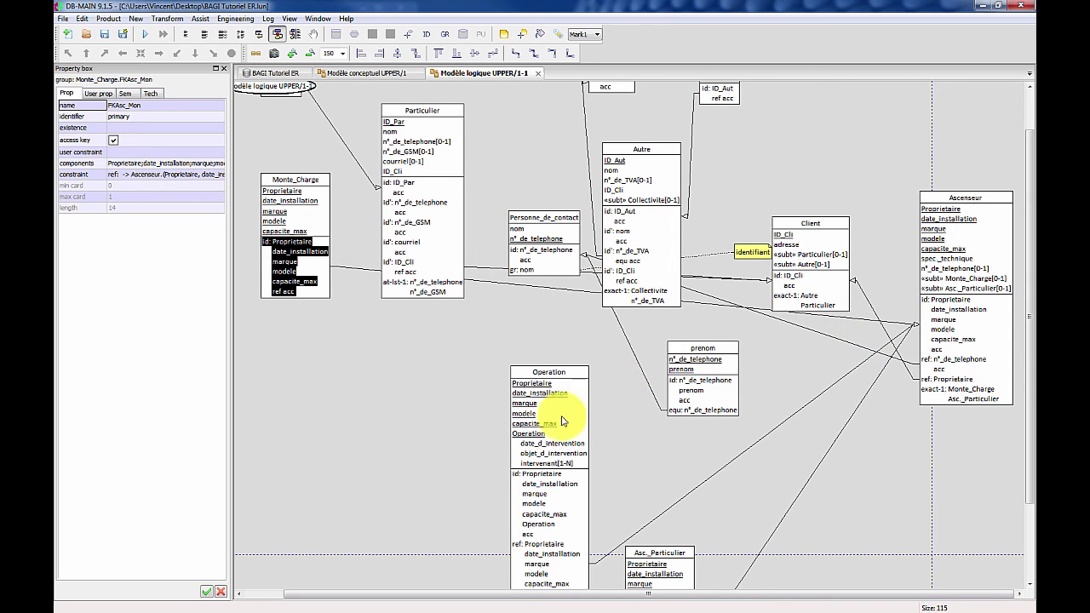
pyautogui.click(529, 434)
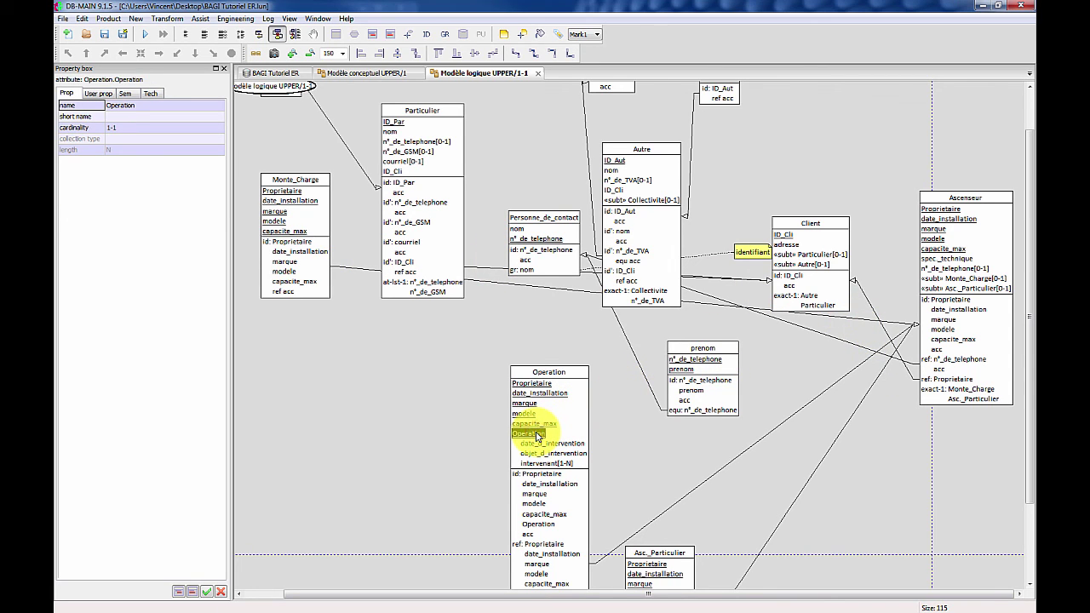
pyautogui.moveTo(540, 393); pyautogui.dragTo(532, 362)
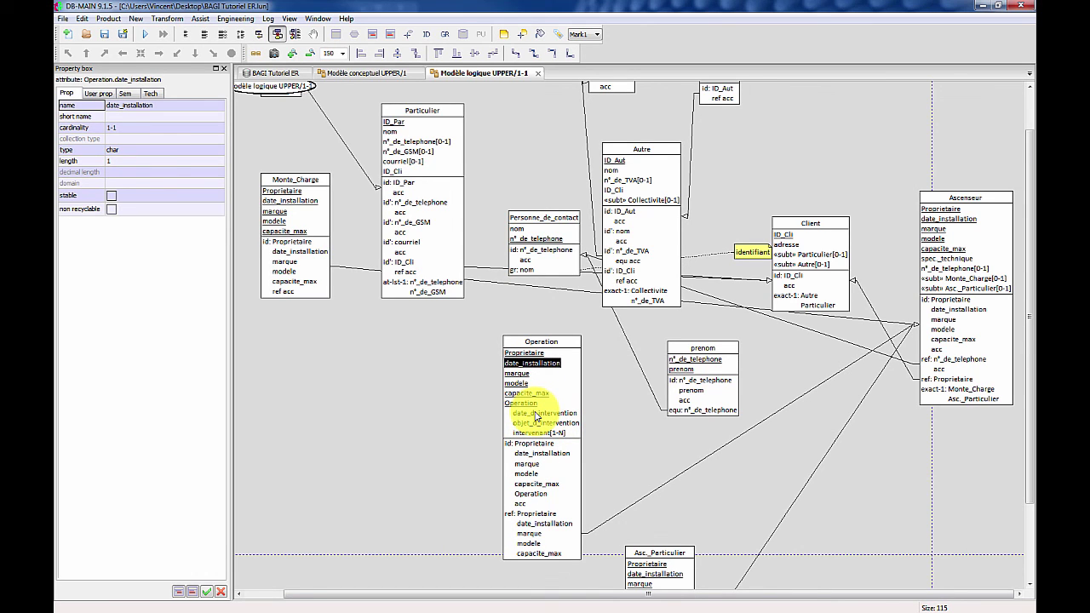
# - Make date_d_intervention an identifier and transform Operation's compound attribute Operation into an entity type using value representation
pyautogui.click(536, 414)
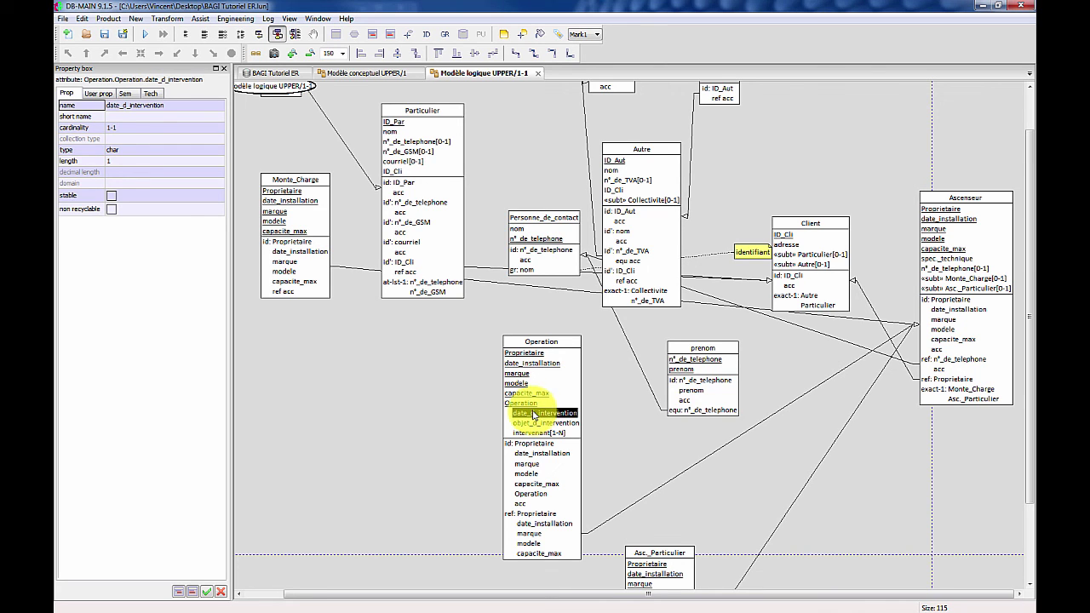
pyautogui.click(430, 36)
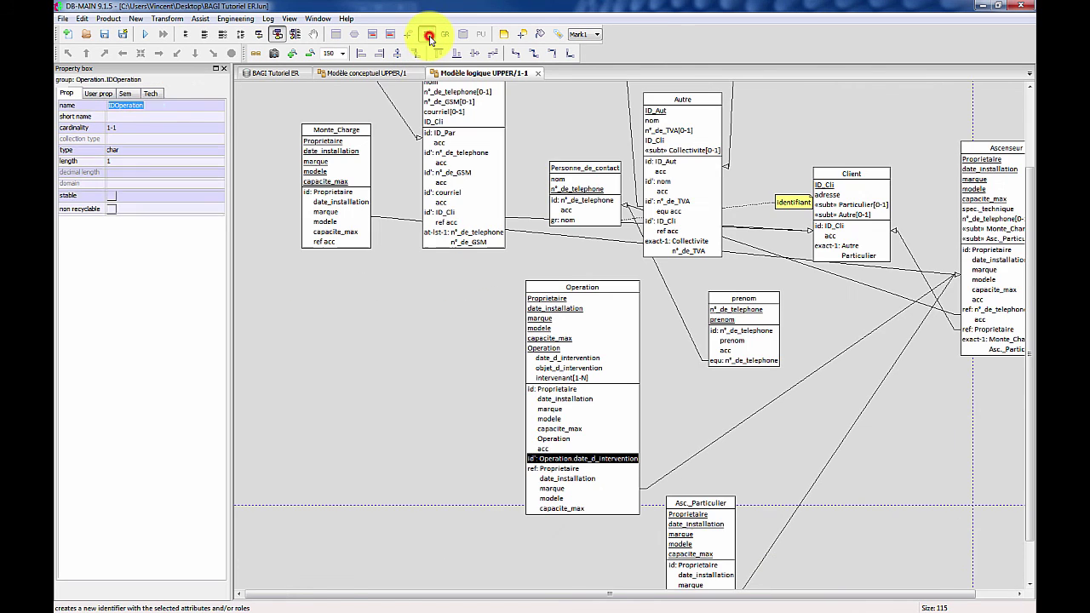
pyautogui.click(537, 350)
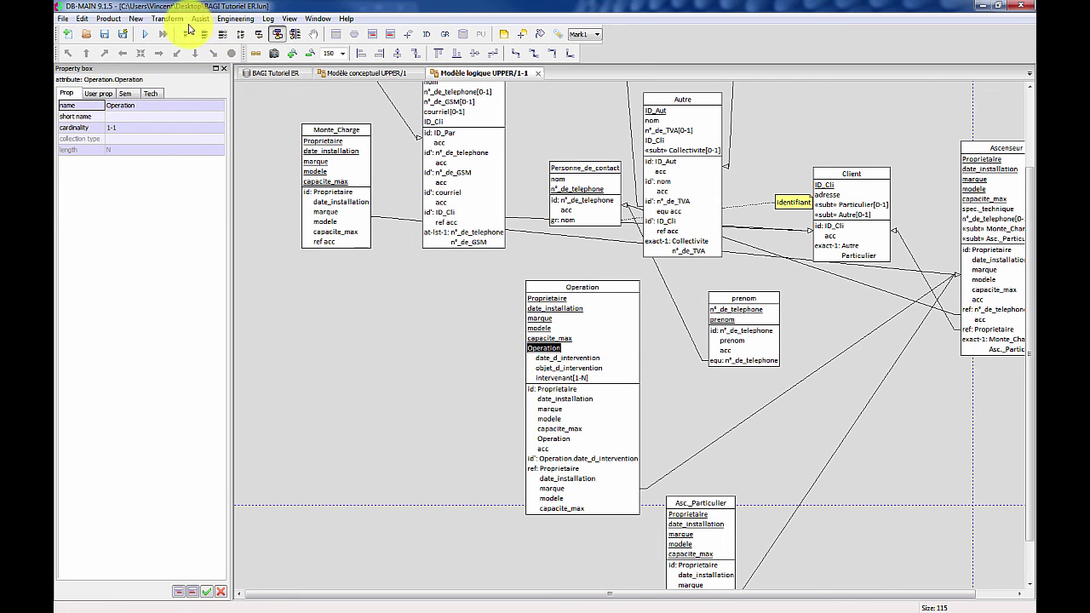
pyautogui.click(169, 20)
pyautogui.moveTo(164, 57)
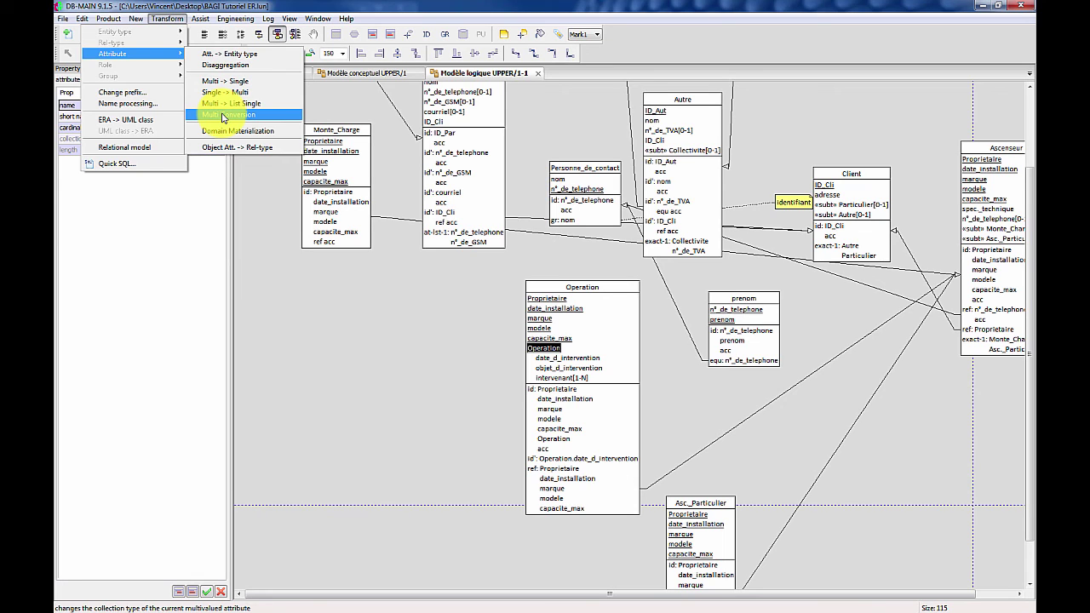
pyautogui.click(234, 56)
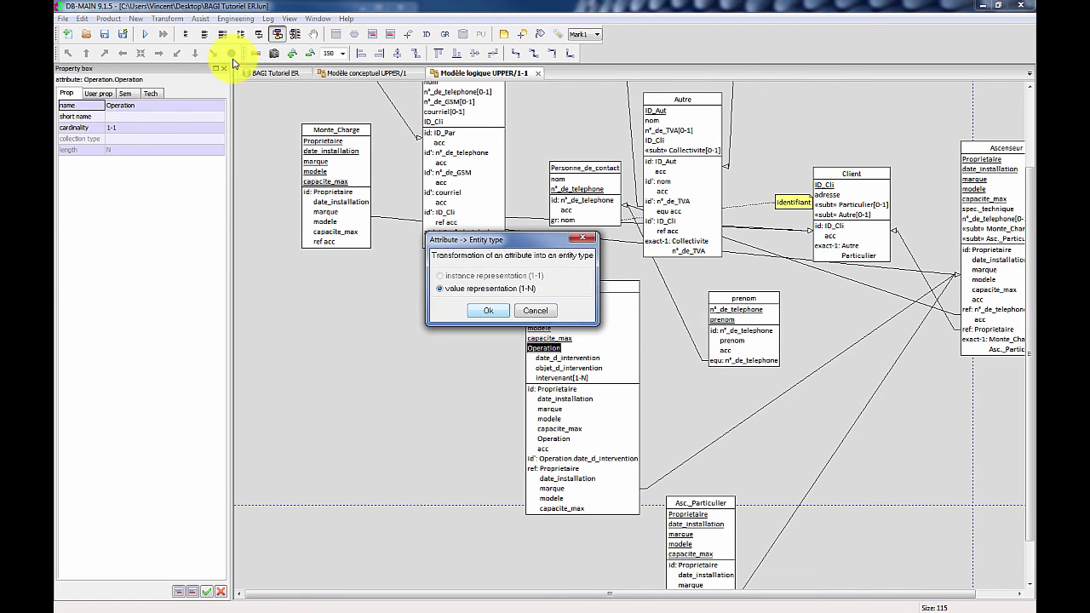
pyautogui.click(487, 311)
pyautogui.click(491, 308)
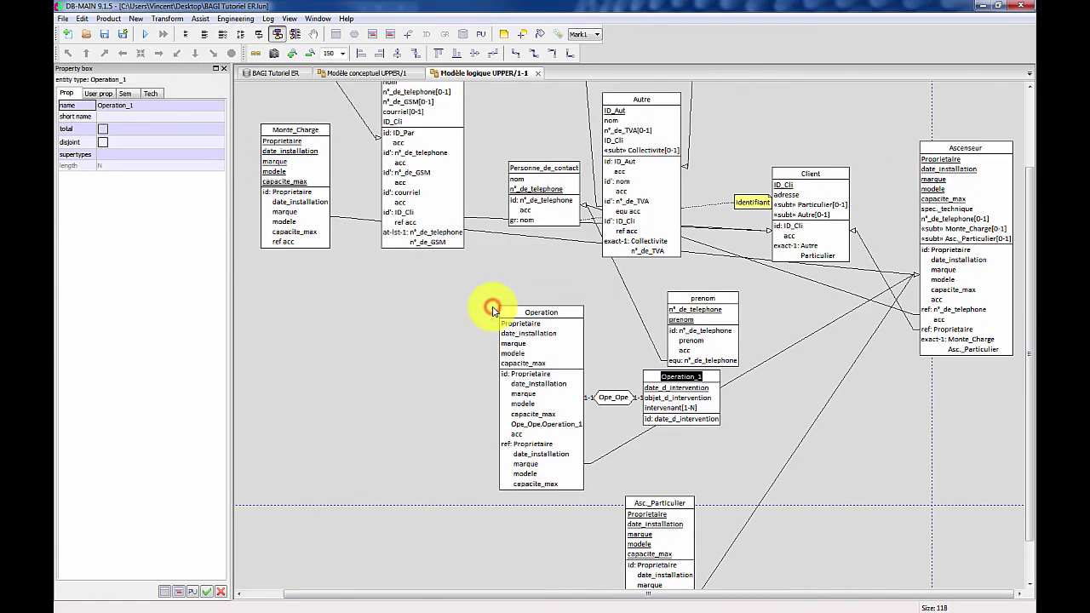
# - Move Operation_1 away from Operation and transform the Ope_Ope rel-type into a foreign key attribute referencing Operation_1
pyautogui.moveTo(681, 388); pyautogui.dragTo(744, 409)
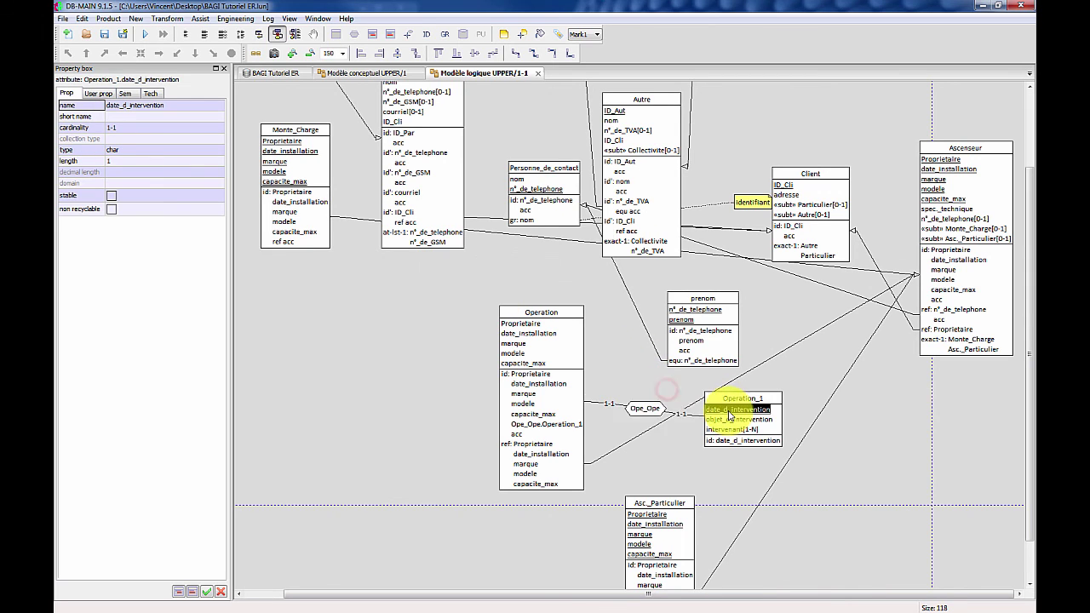
pyautogui.click(645, 411)
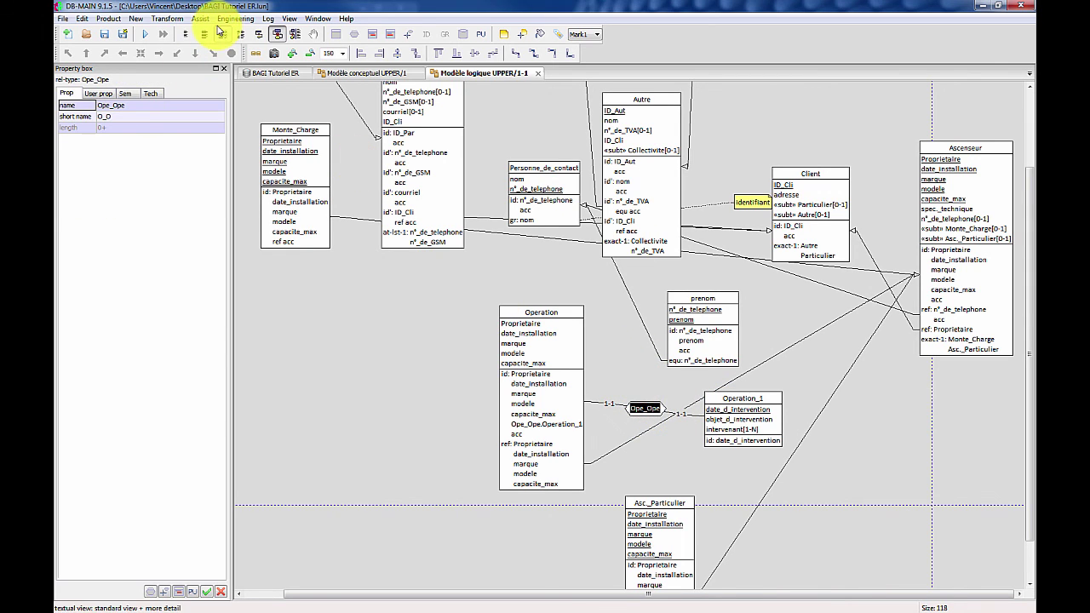
pyautogui.click(170, 19)
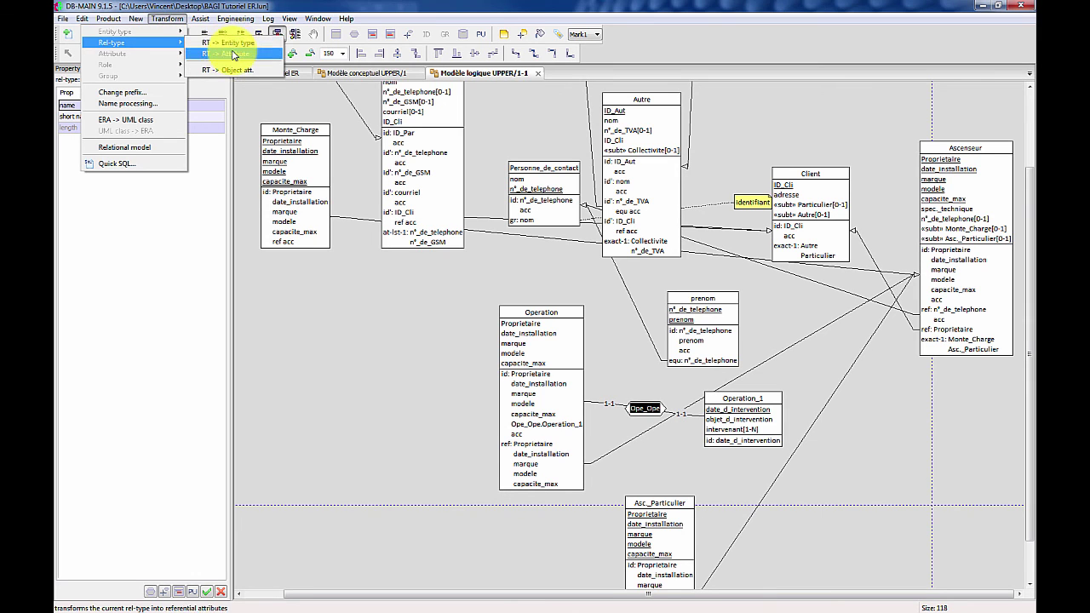
pyautogui.click(232, 56)
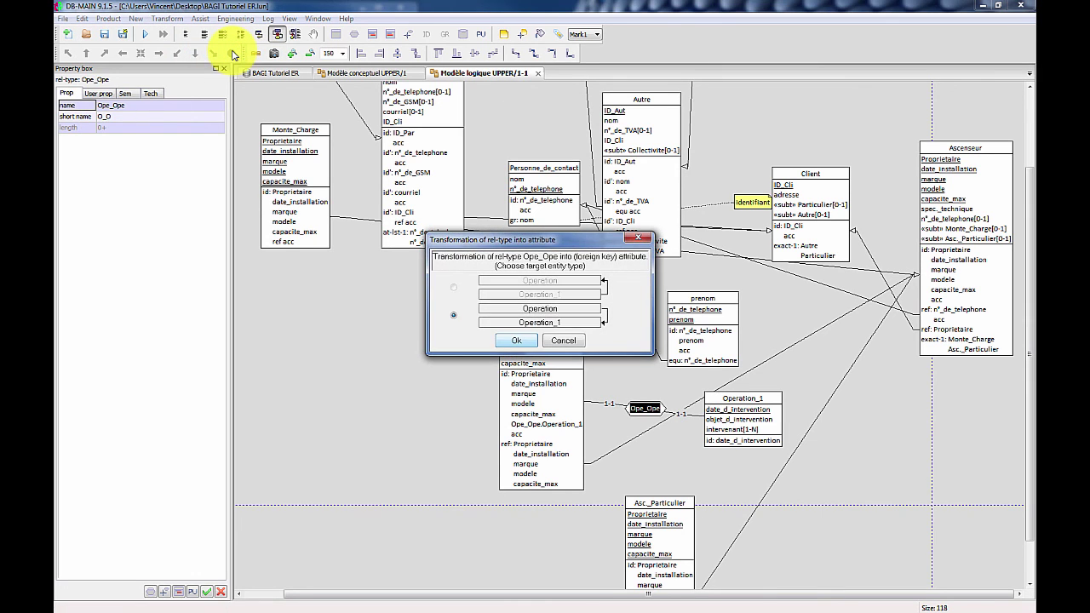
pyautogui.click(503, 294)
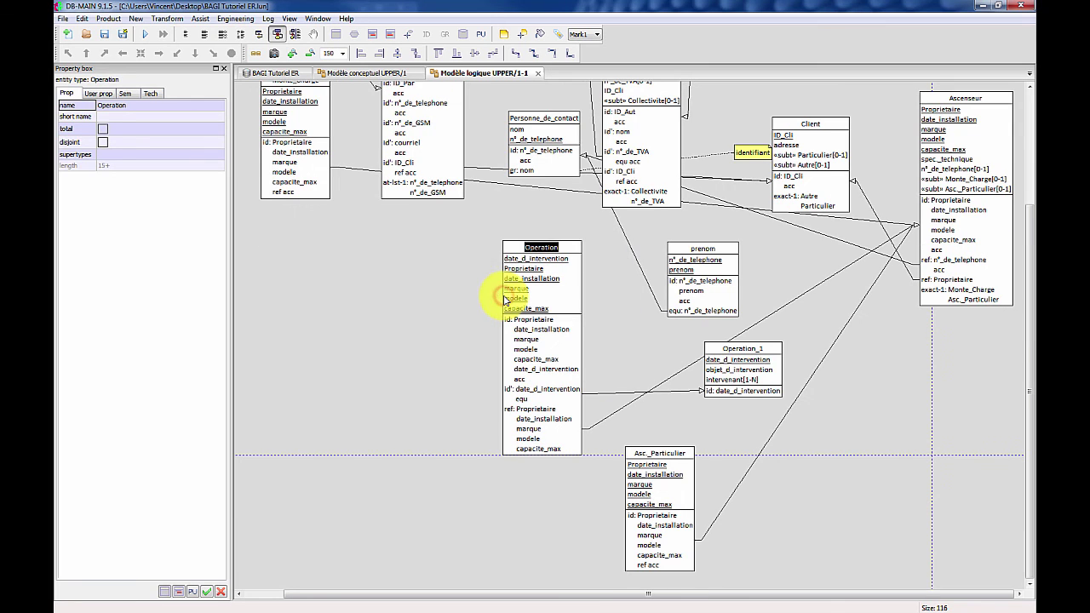
# - Place Operation_1 on the left side of Operation and lower Operation slightly
pyautogui.moveTo(750, 377); pyautogui.dragTo(410, 345)
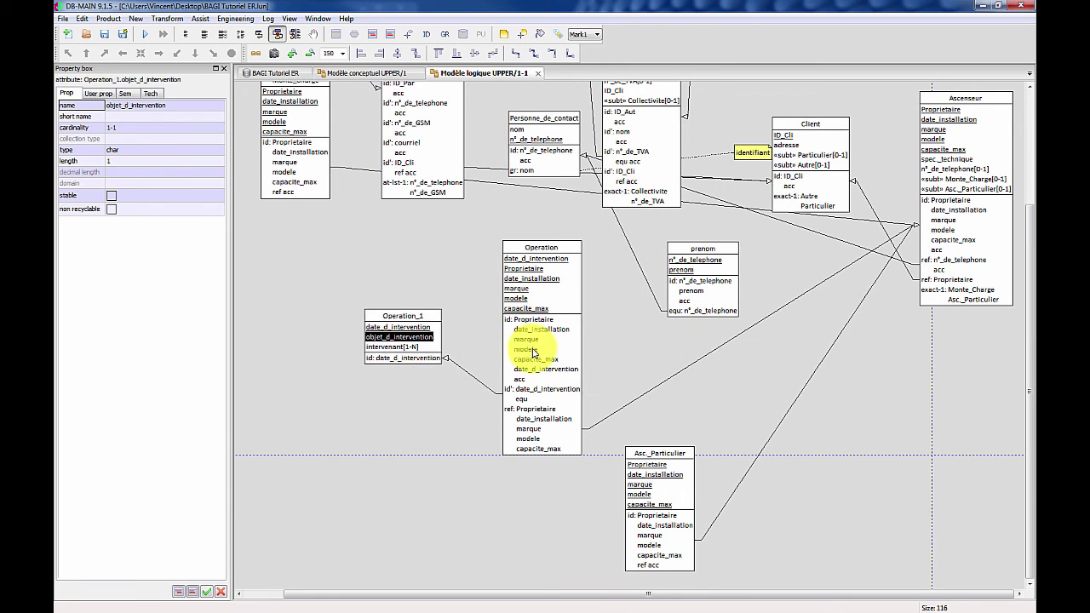
pyautogui.click(528, 341)
pyautogui.click(345, 209)
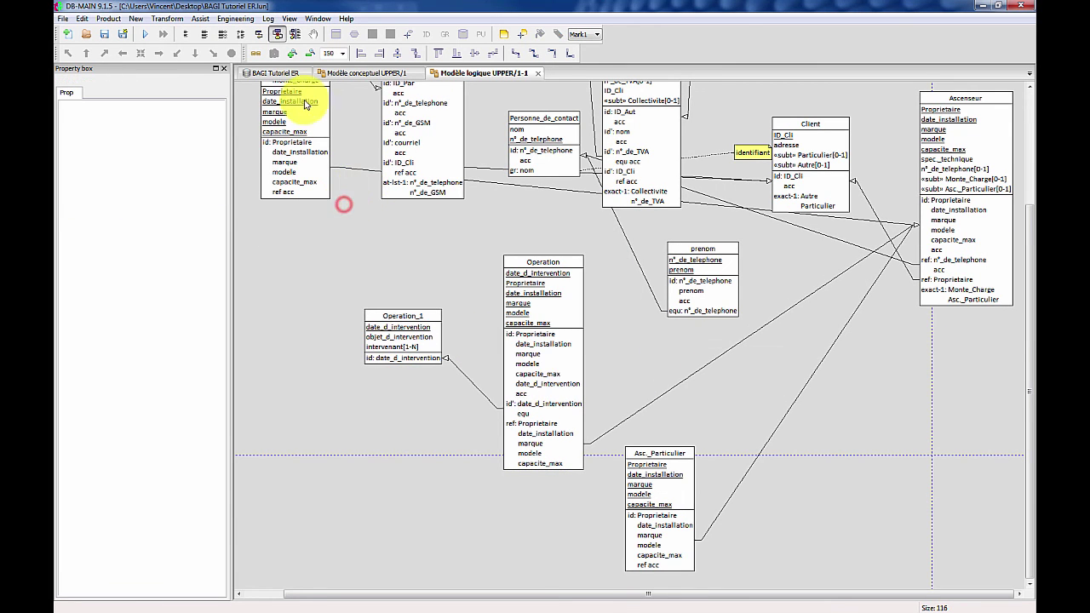
# - Run the relational model transformation again on the logical schema
pyautogui.click(201, 18)
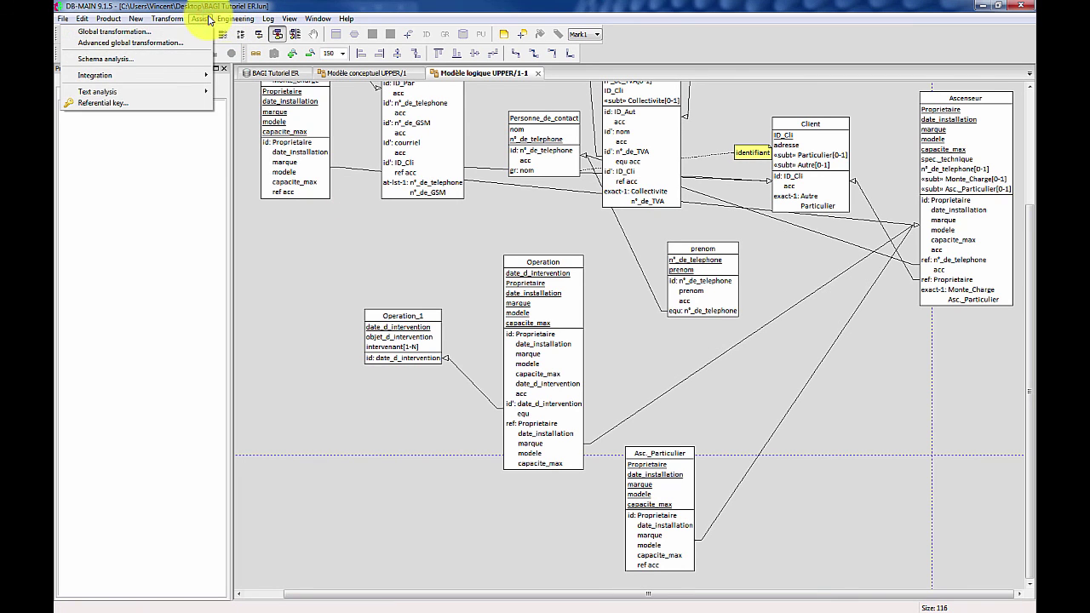
pyautogui.moveTo(226, 20)
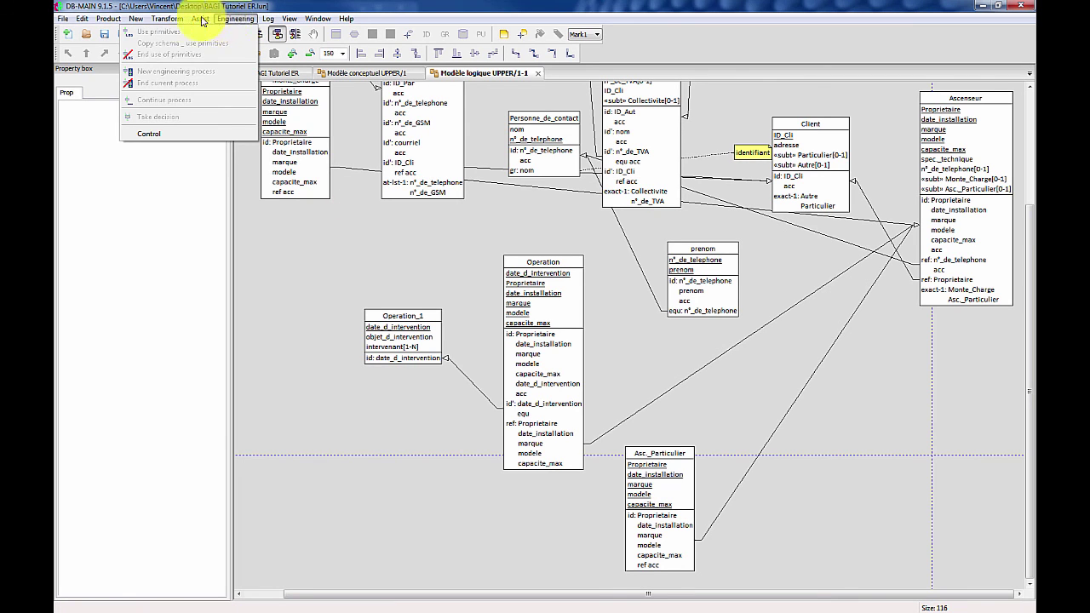
pyautogui.moveTo(163, 17)
pyautogui.click(148, 148)
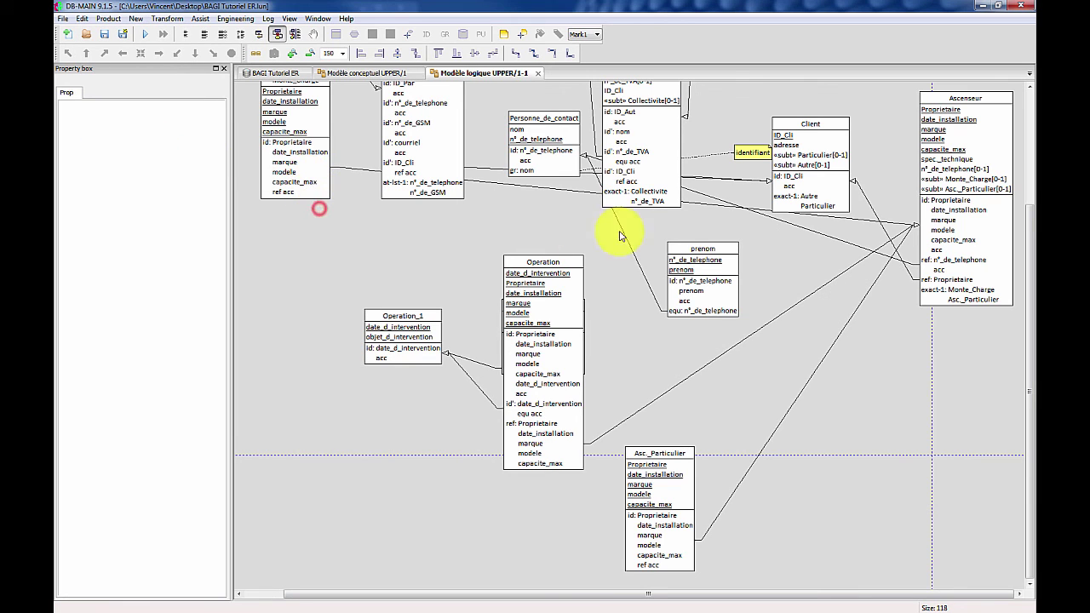
# - Move Monte_Charge, Particulier and Personne_de_contact slightly down and to the left
pyautogui.click(310, 133)
pyautogui.moveTo(310, 180); pyautogui.dragTo(304, 188)
pyautogui.moveTo(399, 144); pyautogui.dragTo(381, 242)
pyautogui.moveTo(555, 152); pyautogui.dragTo(535, 172)
# - Lower Autre, shift prenom down and right, and place Asc._Particulier far right below Ascenseur
pyautogui.click(631, 152)
pyautogui.moveTo(630, 152); pyautogui.dragTo(632, 189)
pyautogui.moveTo(691, 266); pyautogui.dragTo(737, 364)
pyautogui.click(677, 519)
pyautogui.moveTo(654, 546); pyautogui.dragTo(893, 540)
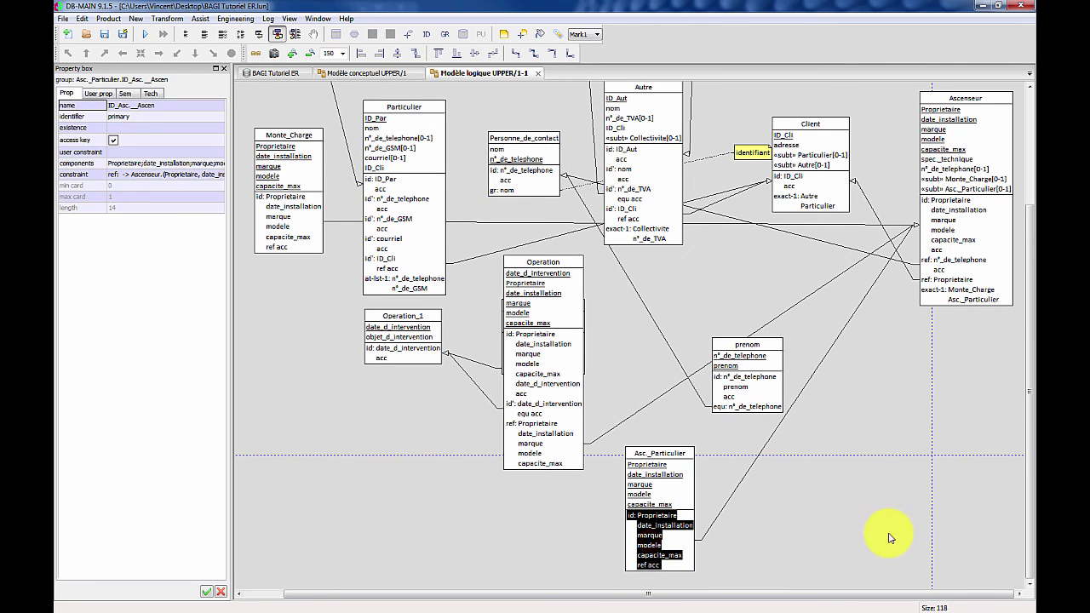
# - Move Autre down and right, nudge Personne_de_contact and Particulier up, and lower Operation_1 and Monte_Charge
pyautogui.click(629, 189)
pyautogui.moveTo(639, 205); pyautogui.dragTo(665, 288)
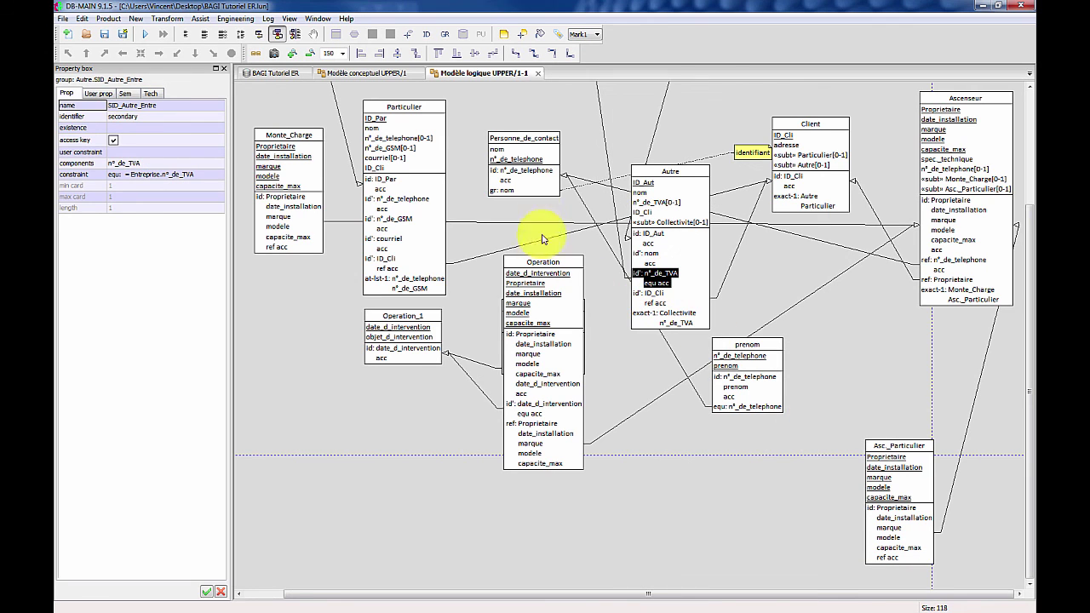
pyautogui.click(513, 170)
pyautogui.moveTo(514, 171); pyautogui.dragTo(508, 159)
pyautogui.click(395, 352)
pyautogui.moveTo(395, 351); pyautogui.dragTo(380, 407)
pyautogui.click(293, 219)
pyautogui.click(387, 226)
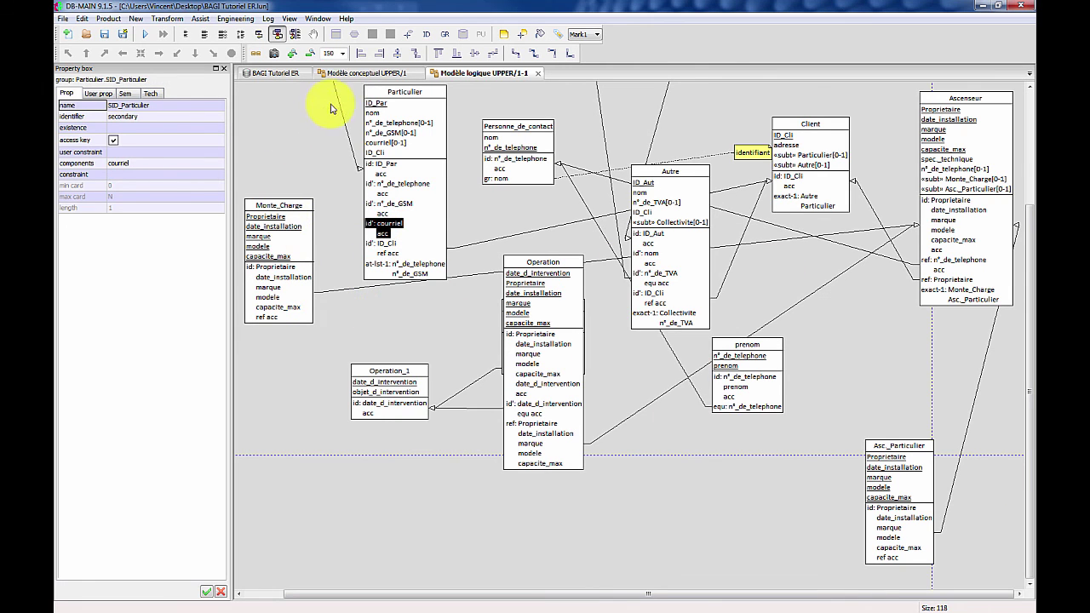
# - Compare with the conceptual schema, then shift Personne_de_contact right and Particulier slightly down in the logical schema
pyautogui.click(345, 74)
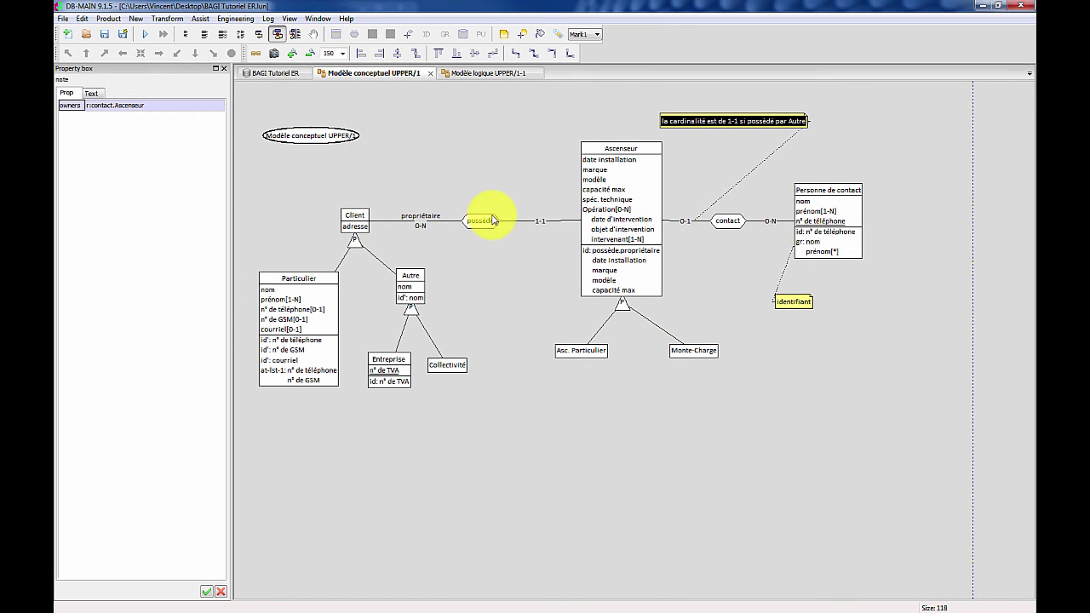
pyautogui.click(480, 75)
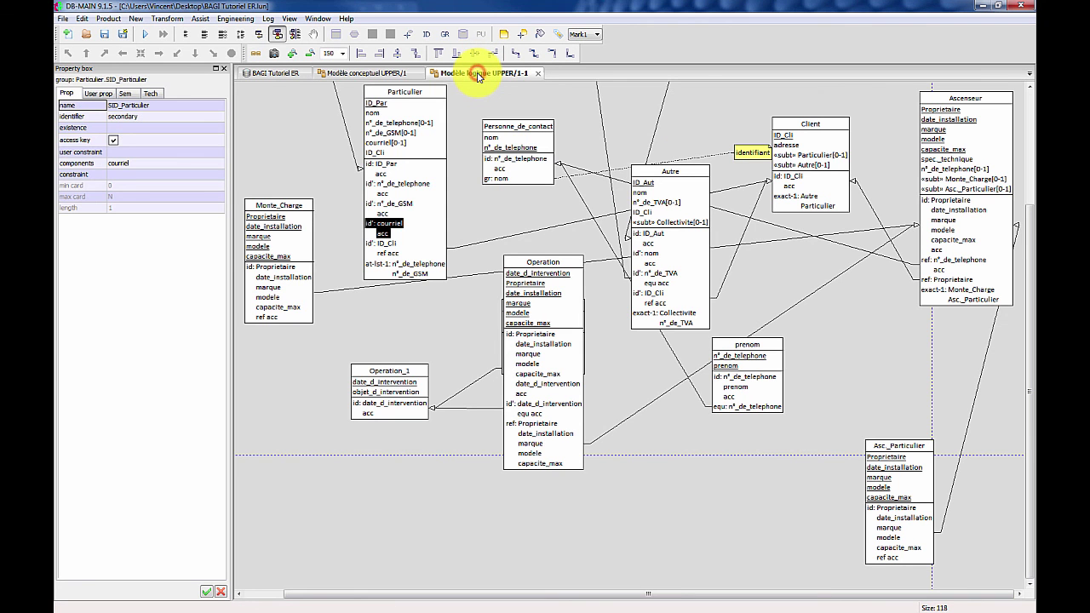
pyautogui.moveTo(528, 135); pyautogui.dragTo(556, 131)
pyautogui.click(432, 128)
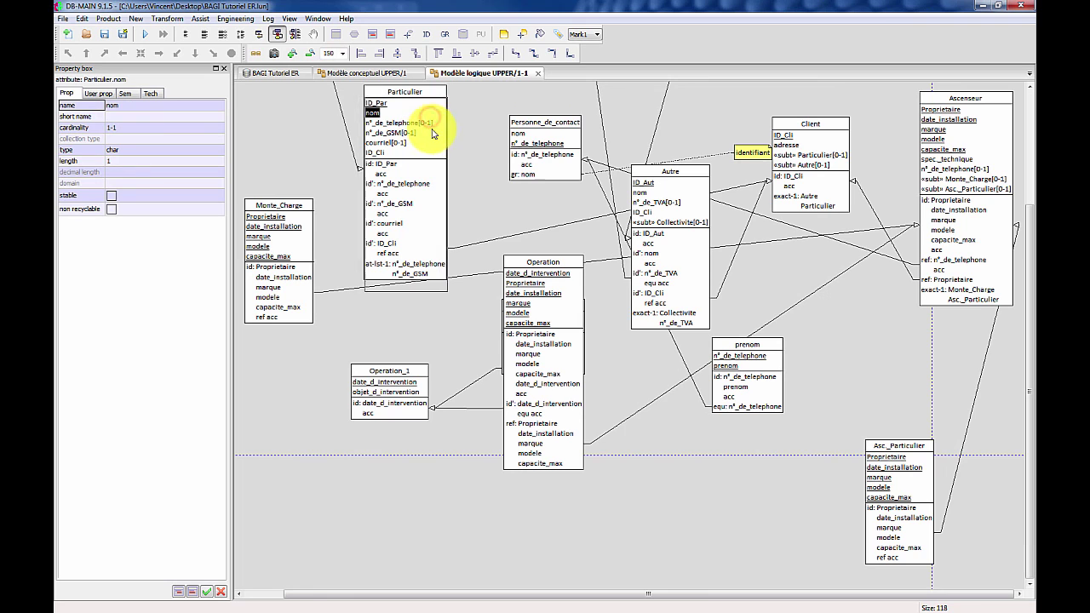
pyautogui.moveTo(432, 132); pyautogui.dragTo(433, 144)
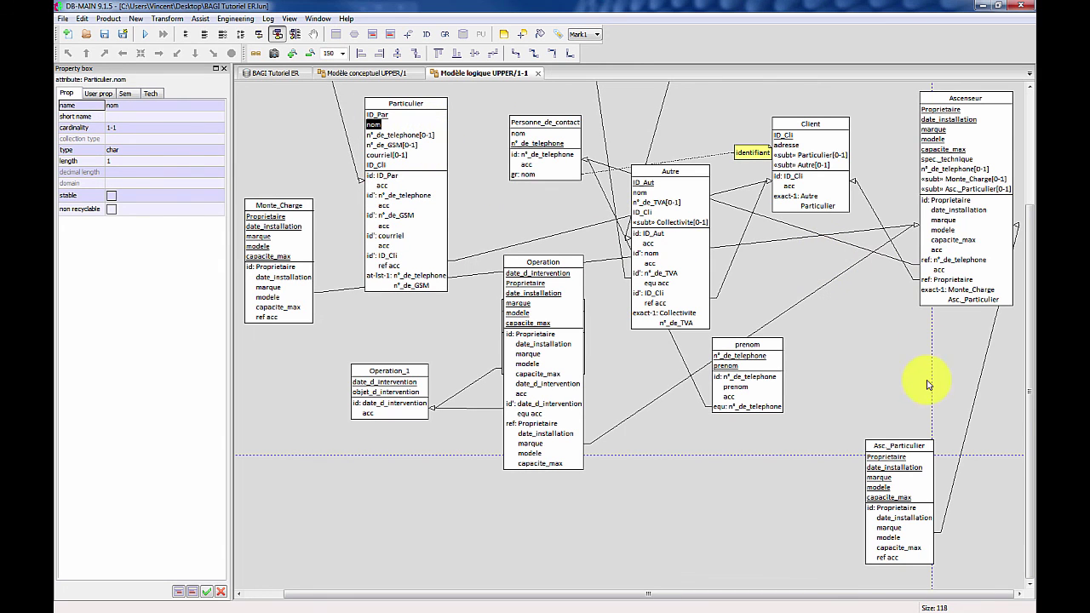
# - Bring Collectivite, Entreprise and prenom_1 down closer to their related tables
pyautogui.scroll(3, 1029, 401)
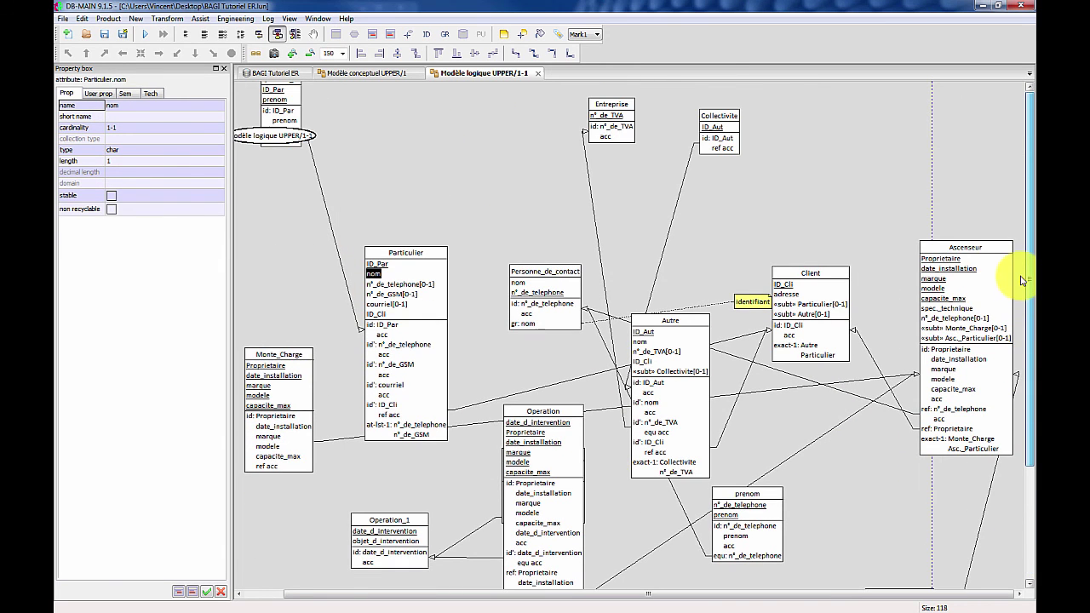
pyautogui.moveTo(715, 136); pyautogui.dragTo(694, 225)
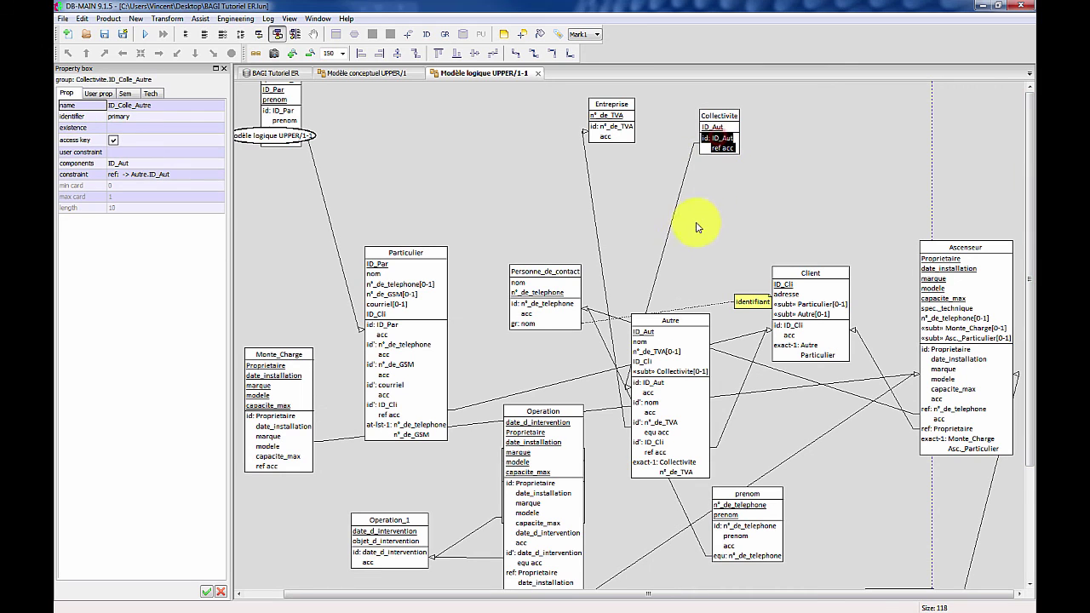
pyautogui.moveTo(622, 128); pyautogui.dragTo(576, 217)
pyautogui.click(285, 106)
pyautogui.moveTo(285, 108); pyautogui.dragTo(284, 264)
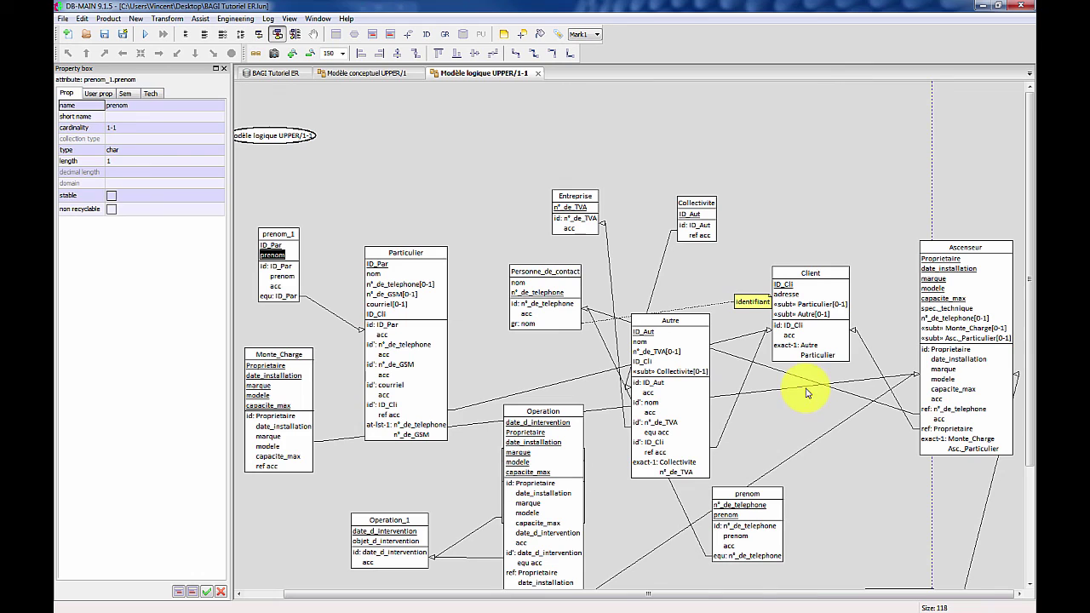
pyautogui.click(379, 125)
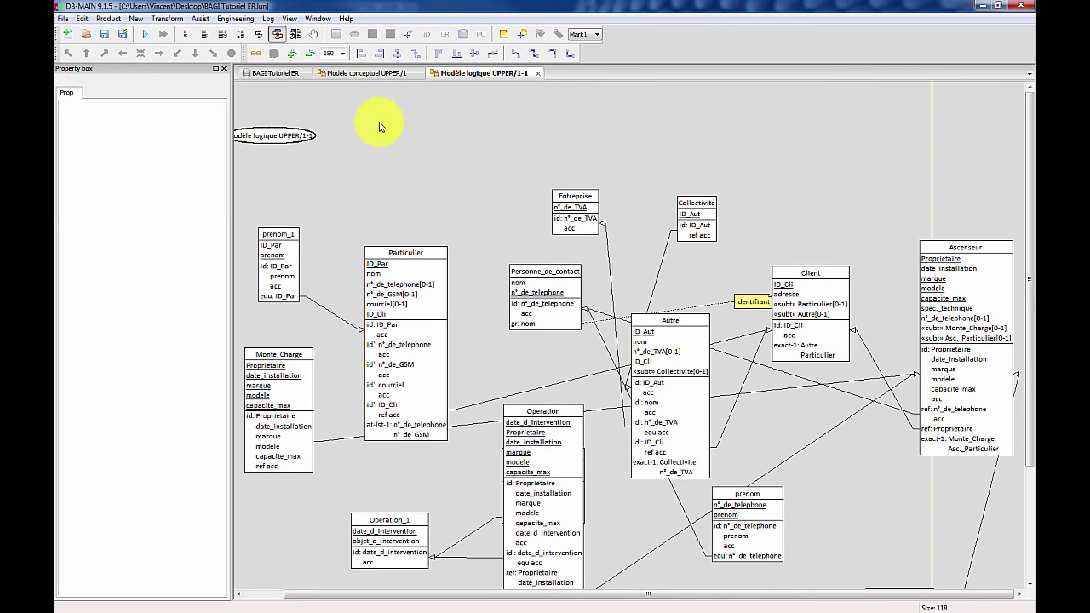